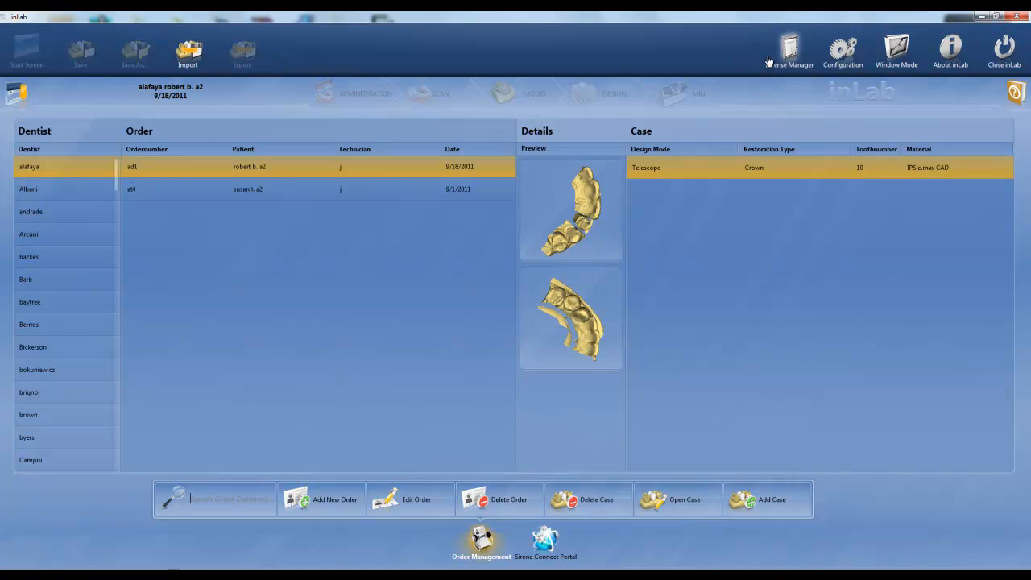
Step: Open the crown's group parameters in the configuration and set the spacer to 80 µm
click(842, 51)
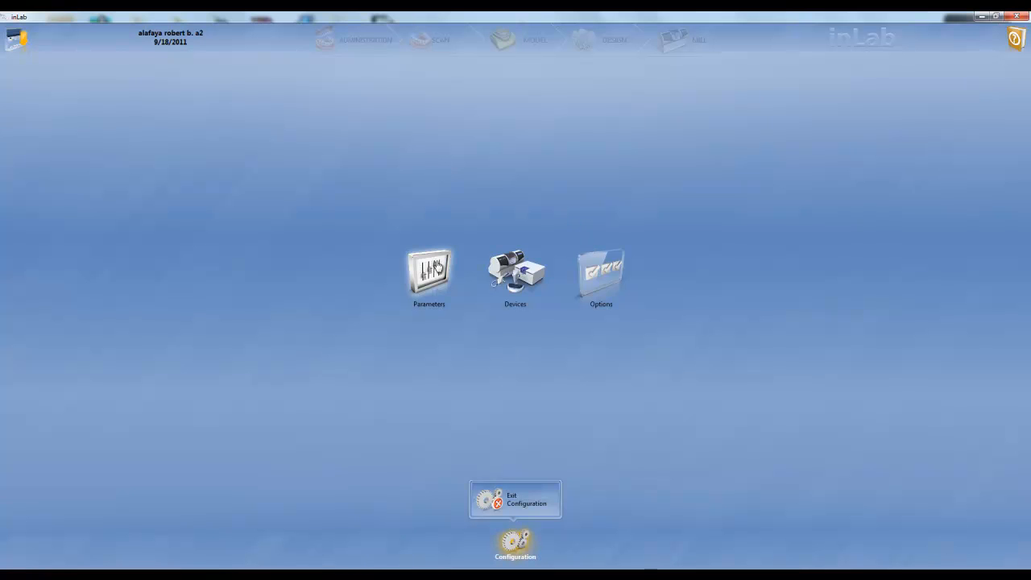
click(436, 267)
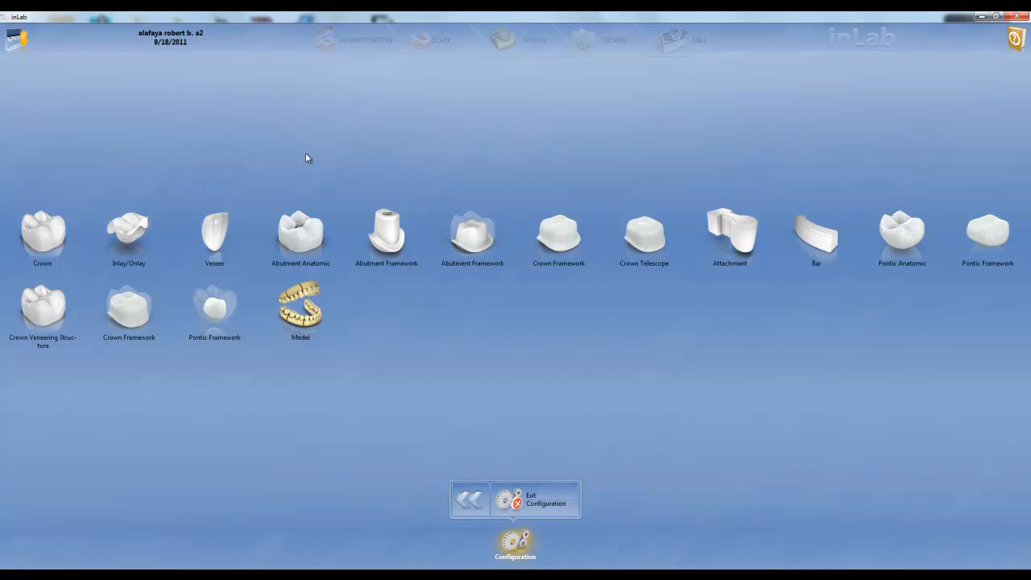
click(47, 231)
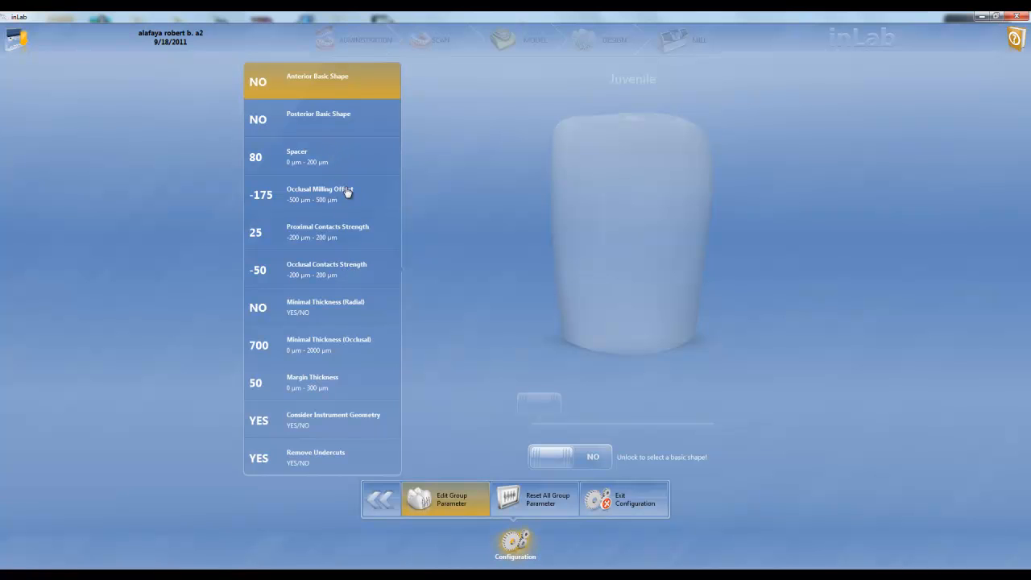
click(376, 174)
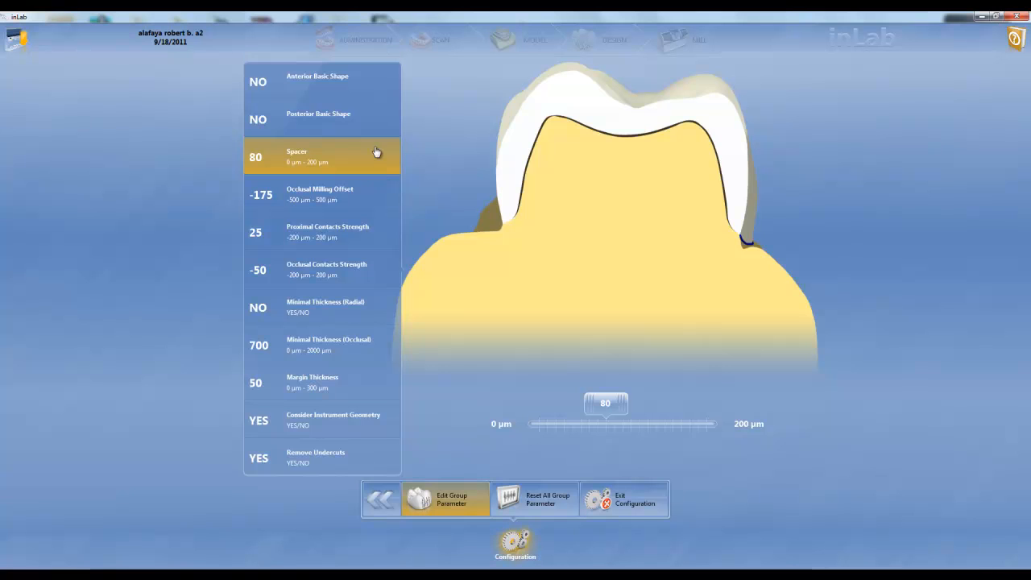
mouse_move(601, 407)
mouse_down()
mouse_move(534, 409)
mouse_move(606, 406)
mouse_up()
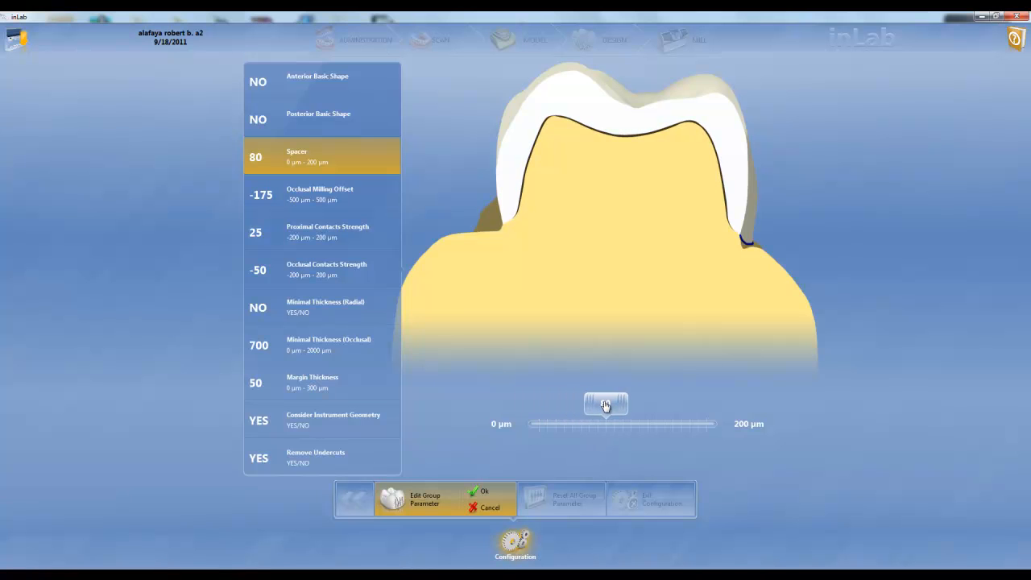
mouse_move(606, 405)
mouse_down()
mouse_move(536, 409)
mouse_move(698, 408)
mouse_move(531, 420)
mouse_move(678, 411)
mouse_move(605, 408)
mouse_up()
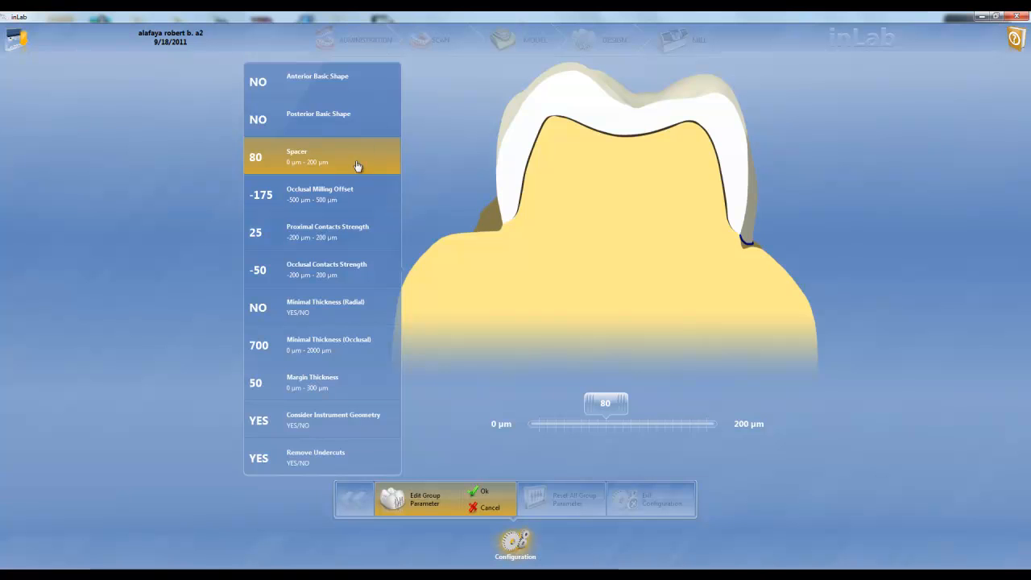
Step: Set the crown's margin thickness to 60 µm, accept the parameter edits and return to the restoration types
click(364, 382)
mouse_move(561, 402)
mouse_down()
mouse_move(702, 403)
mouse_move(522, 403)
mouse_move(693, 399)
mouse_move(568, 394)
mouse_up()
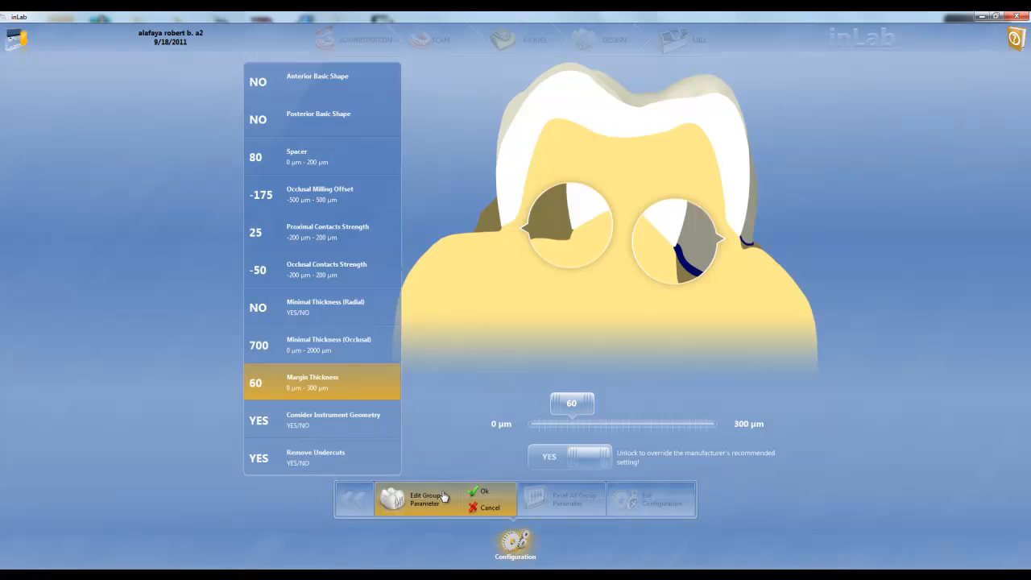
click(479, 492)
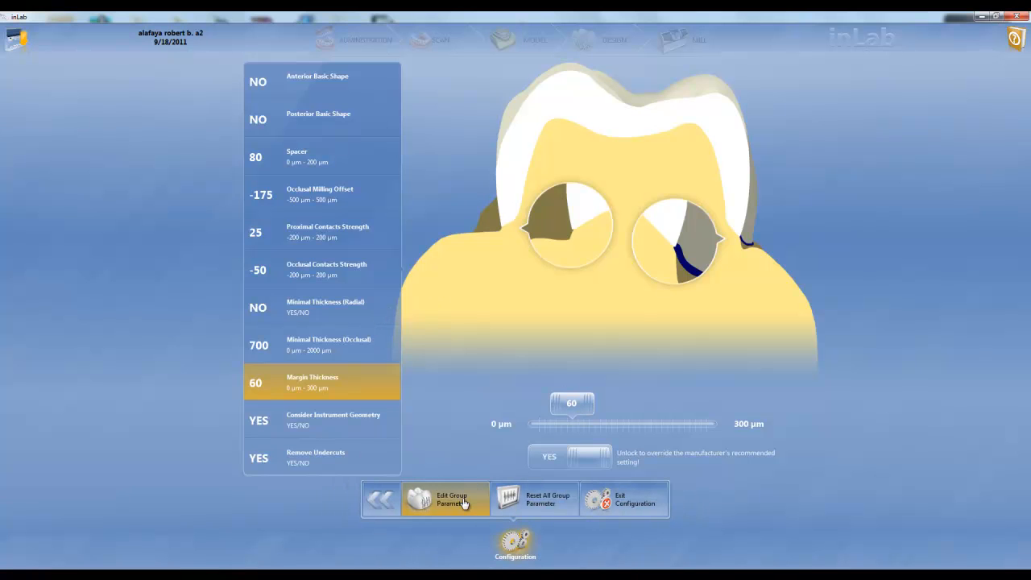
click(378, 501)
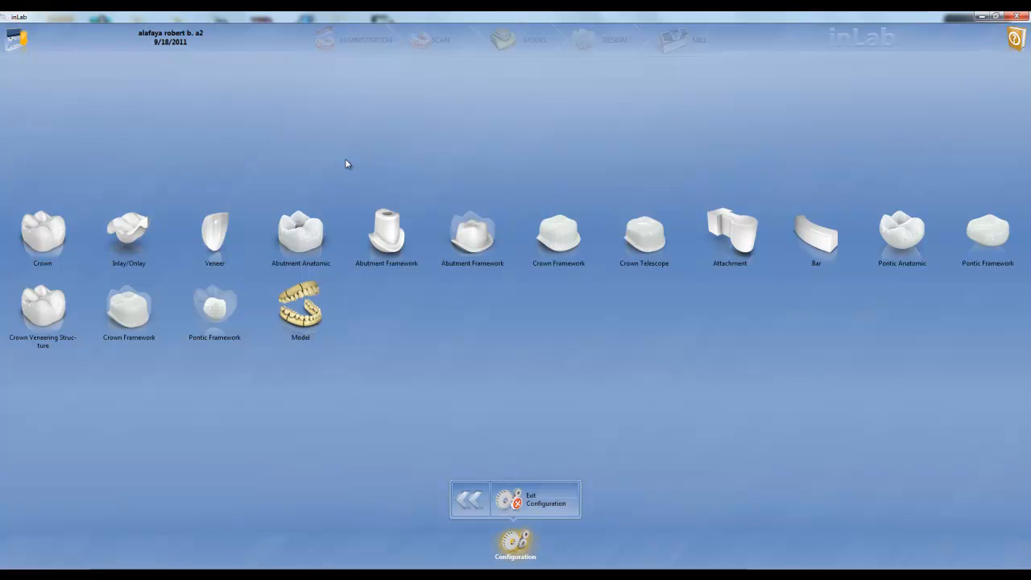
Step: Review the inEos Blue scanner's settings among the configured devices
click(470, 499)
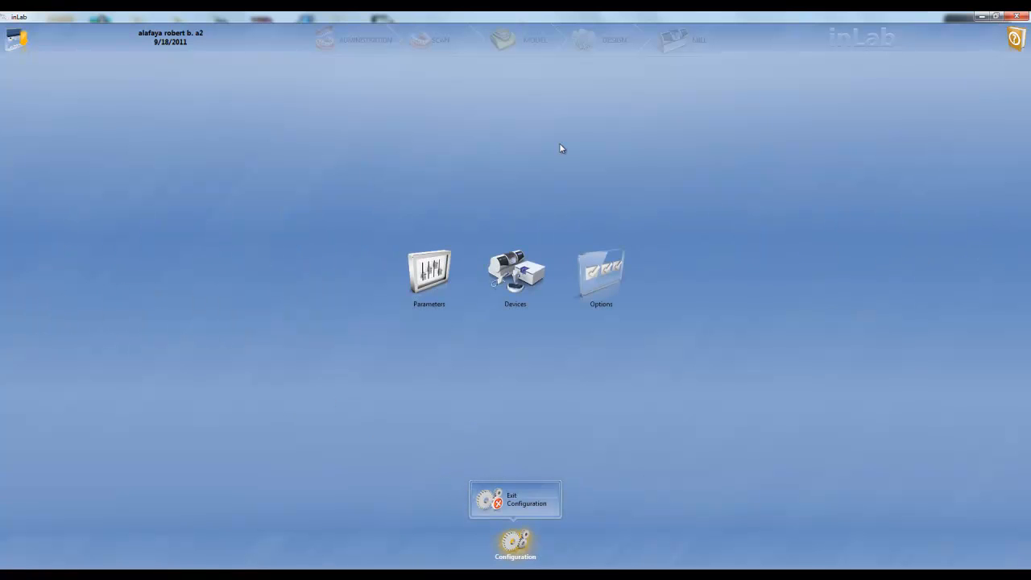
click(516, 266)
click(604, 267)
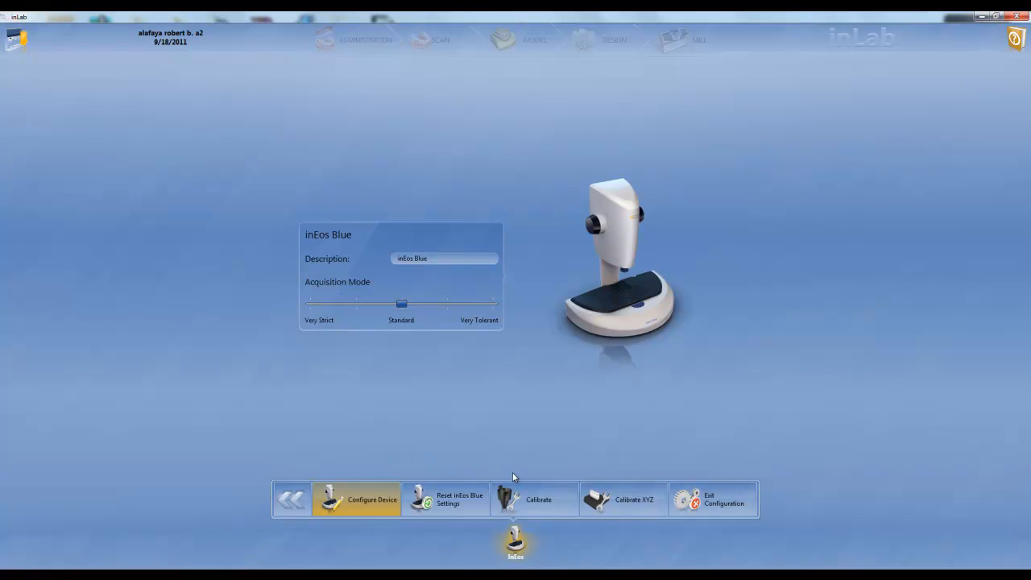
click(291, 500)
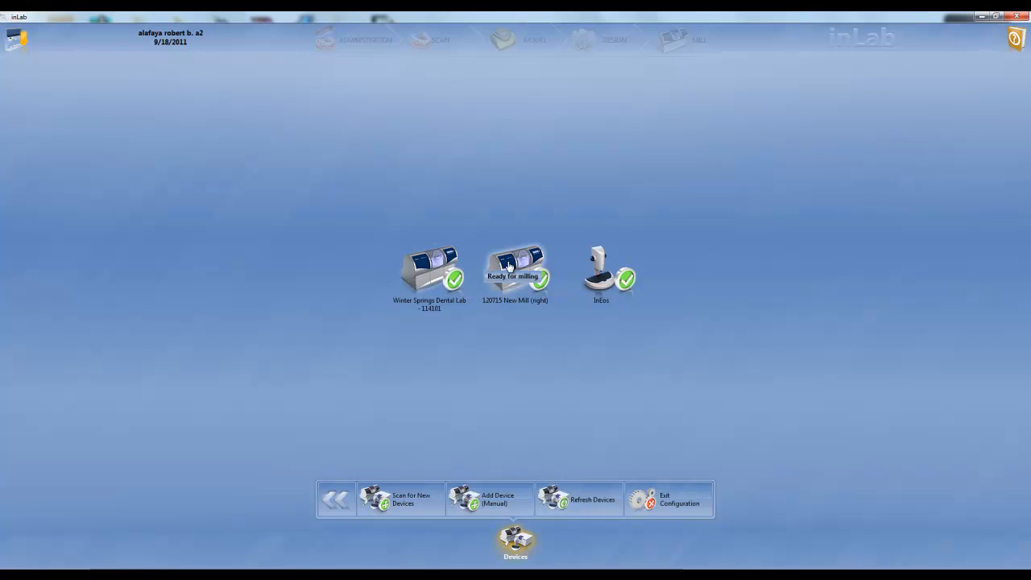
Step: Review the Winter Springs Dental Lab milling unit's settings and bur set replacement choices, leaving without starting a replacement
click(428, 270)
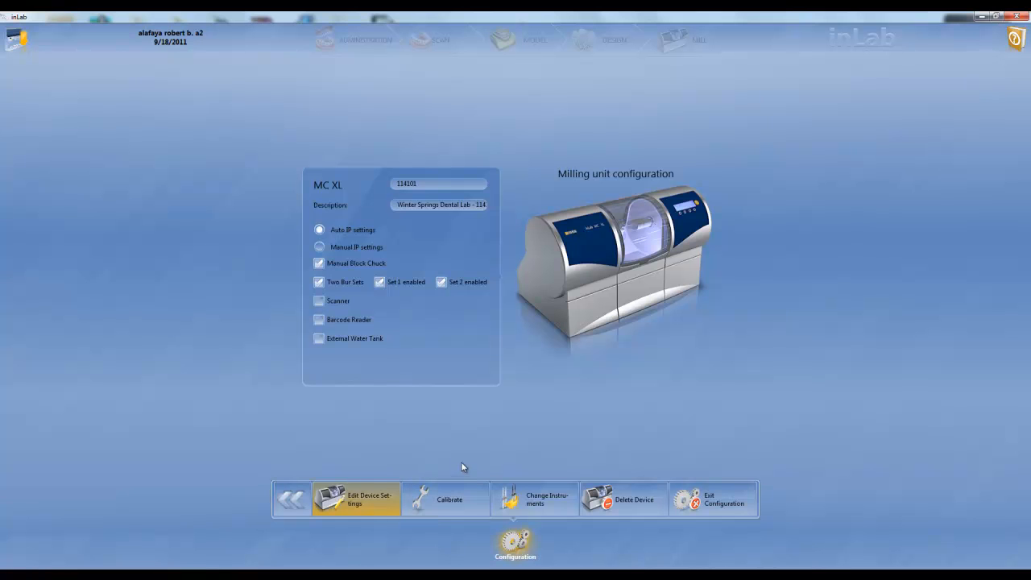
click(535, 501)
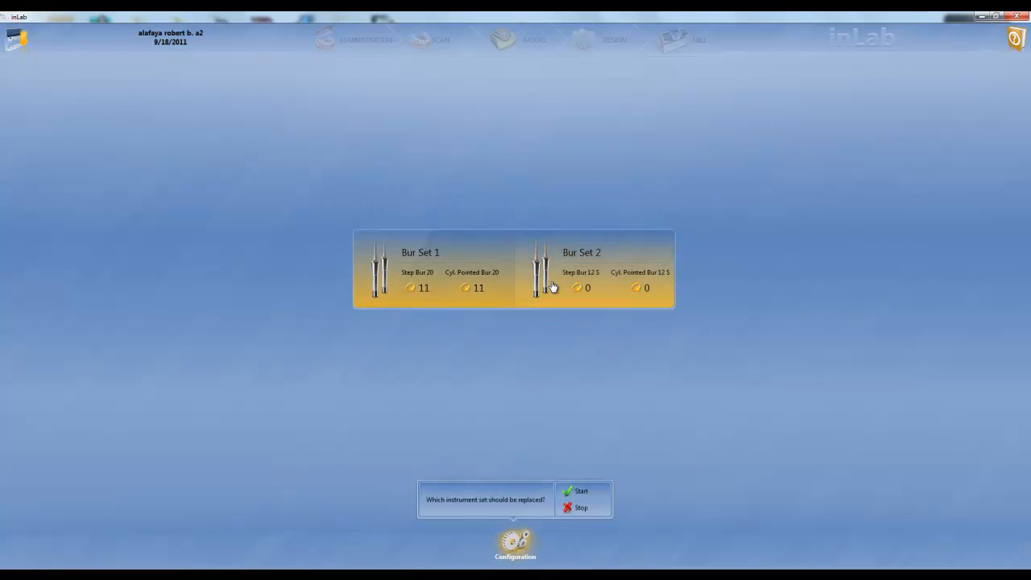
click(472, 287)
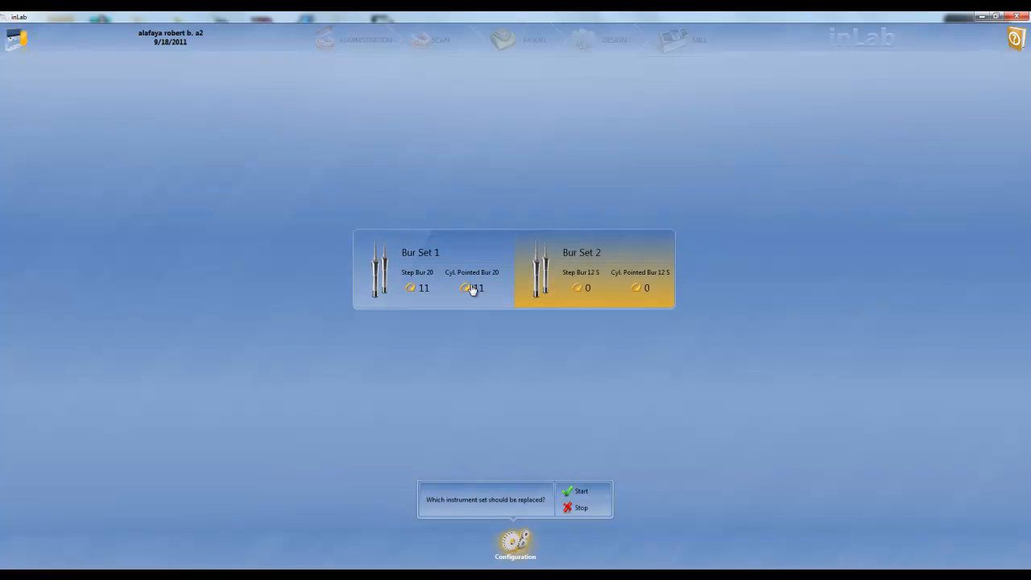
click(570, 509)
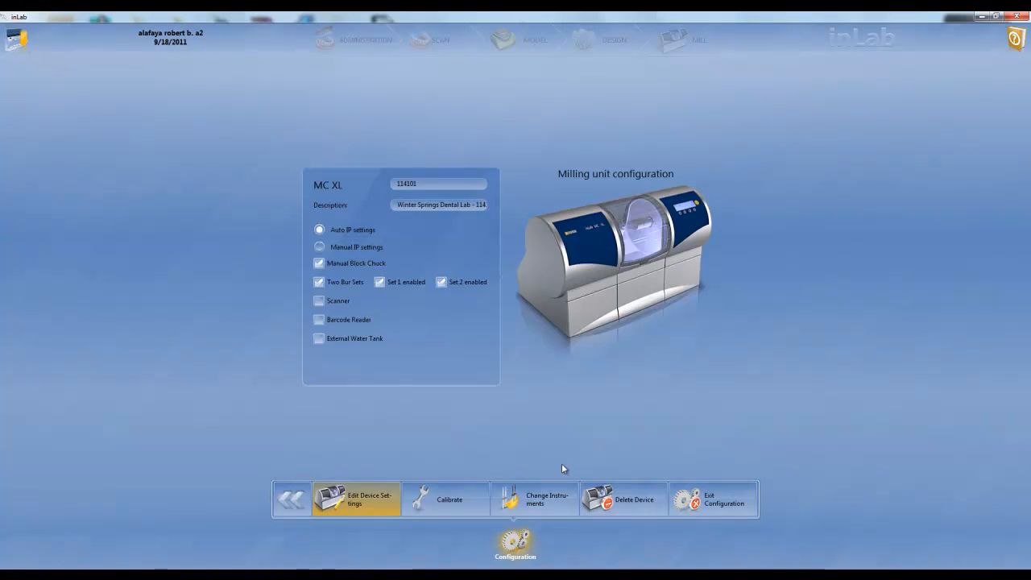
click(306, 501)
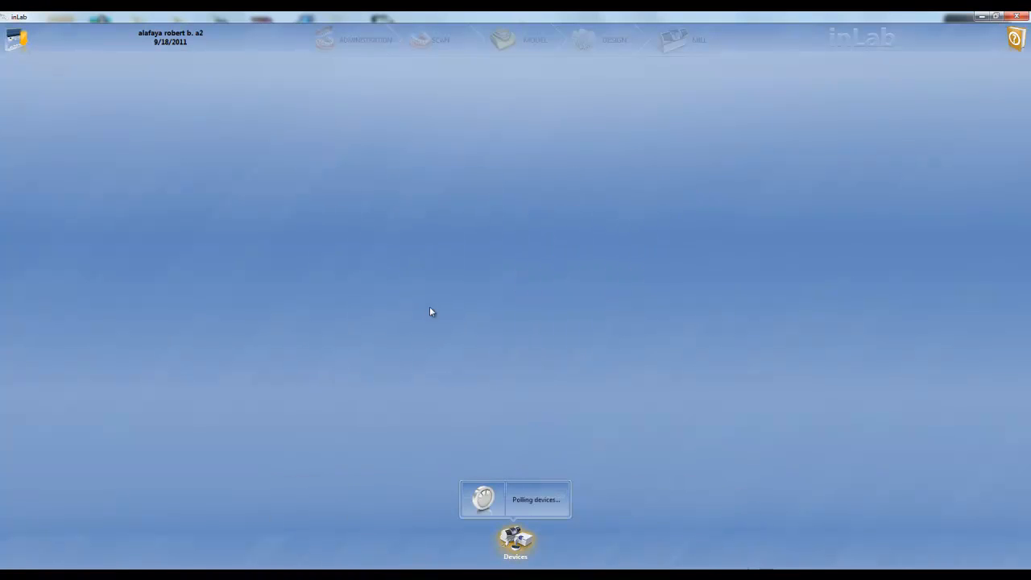
click(339, 509)
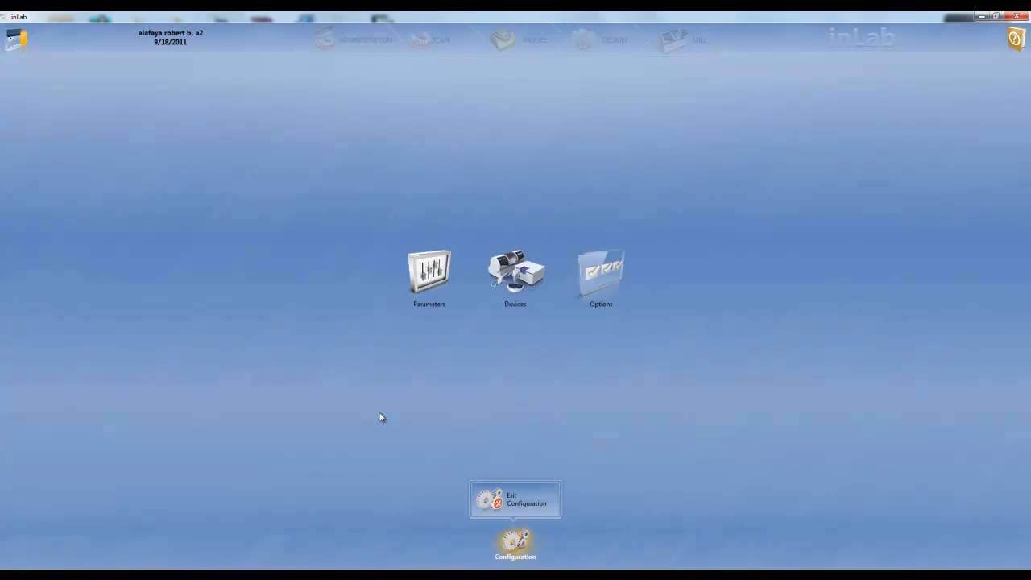
Step: Review the configuration options for always reviewing restoration parameters and for resetting warning messages
click(593, 278)
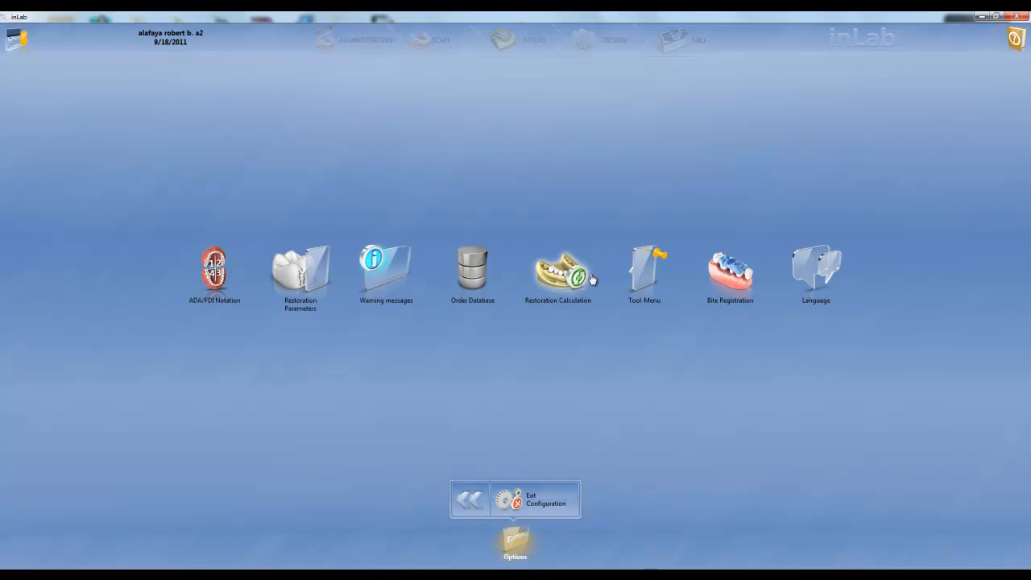
click(290, 286)
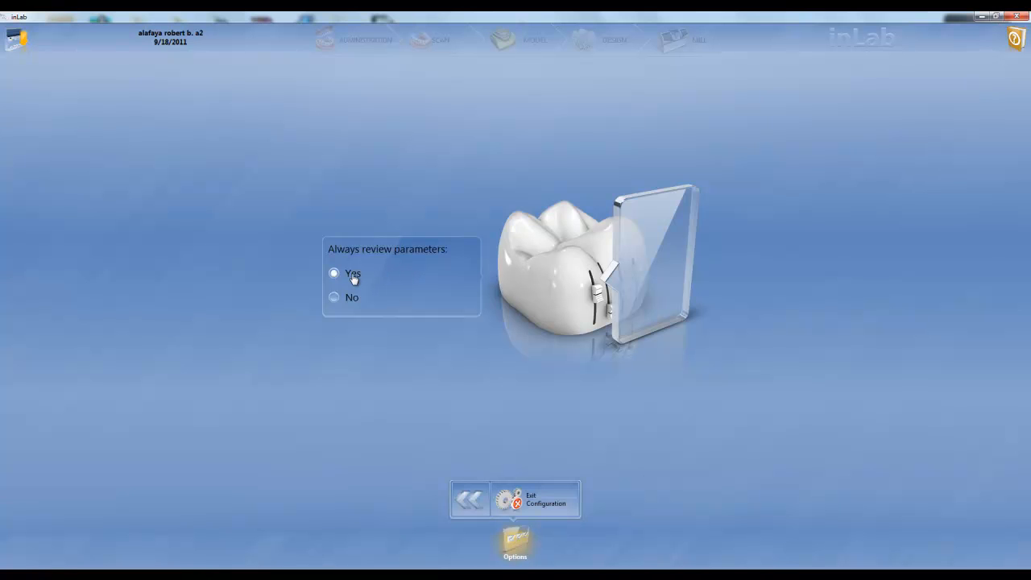
click(471, 487)
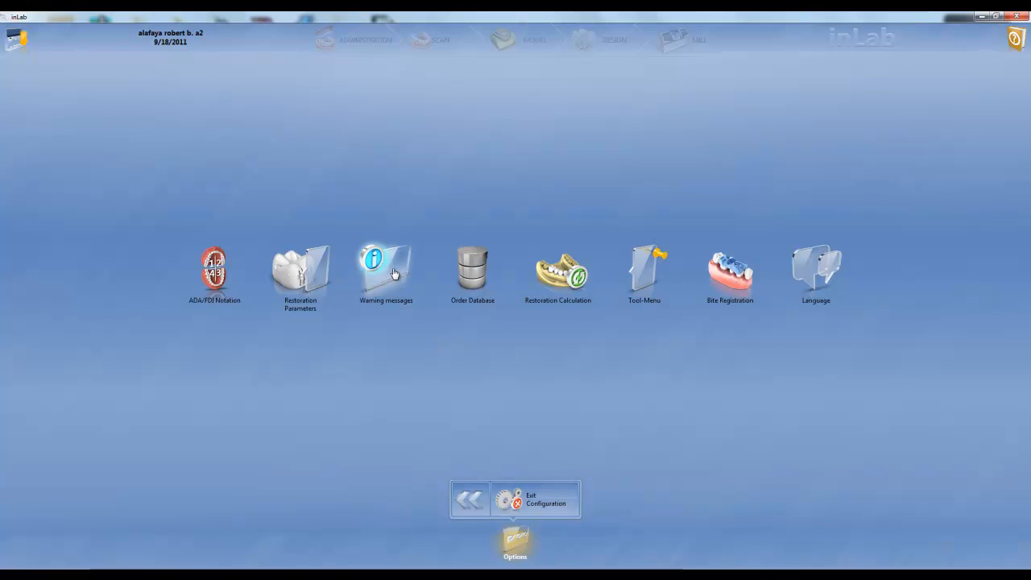
click(390, 269)
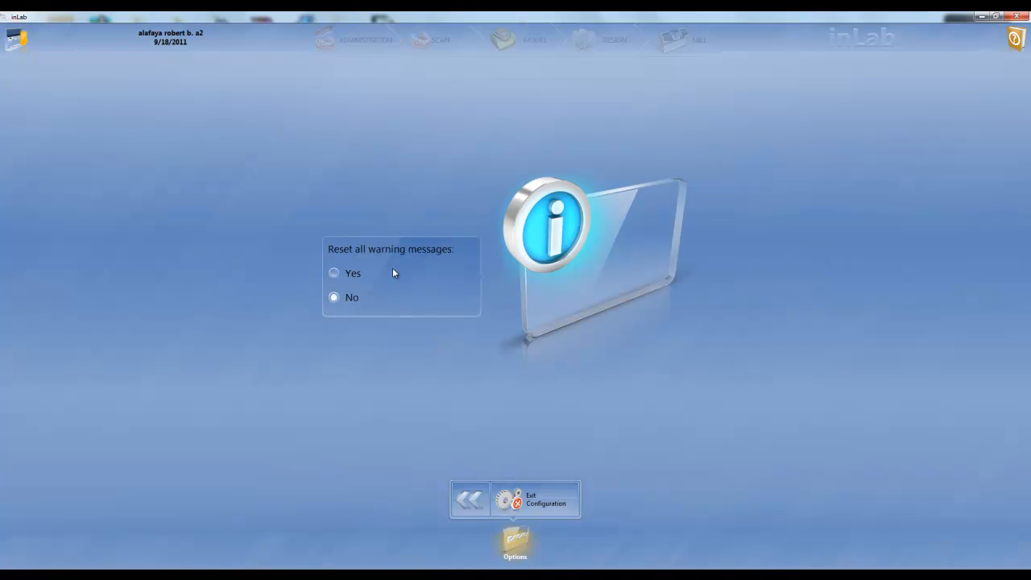
click(470, 501)
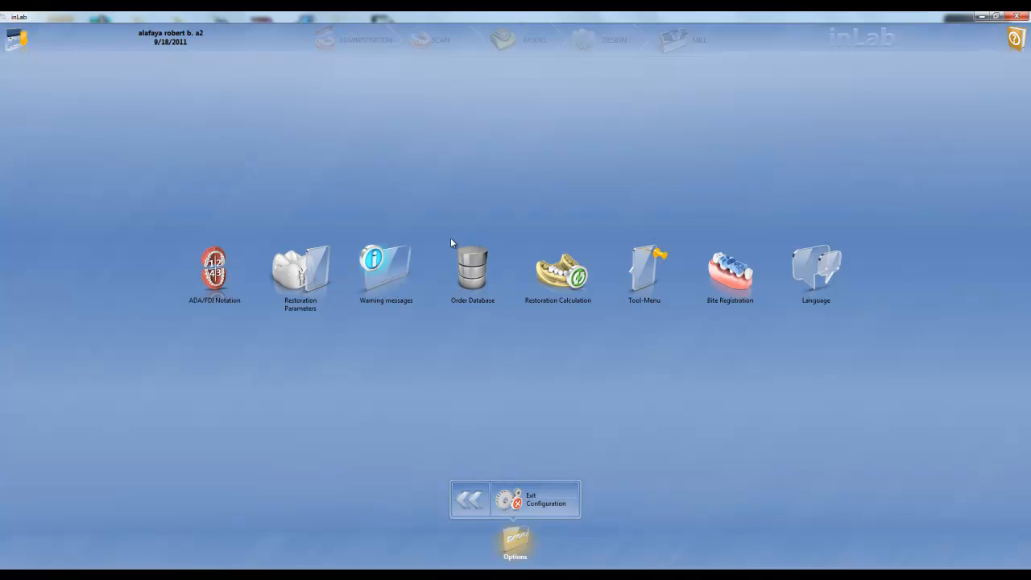
Step: Review the options for calculating multiple restorations and for automatically collapsing the tool menu
click(560, 272)
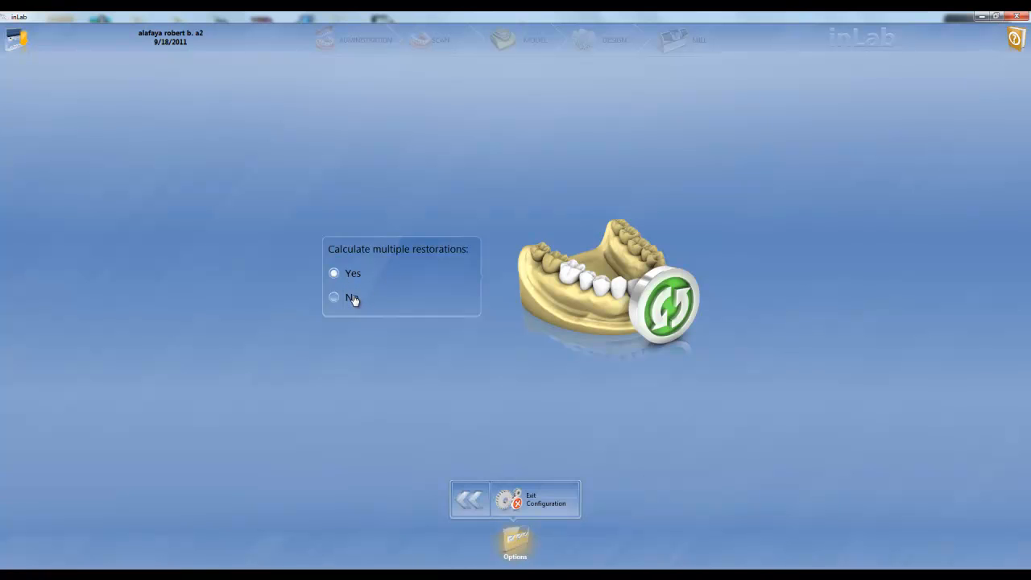
click(470, 499)
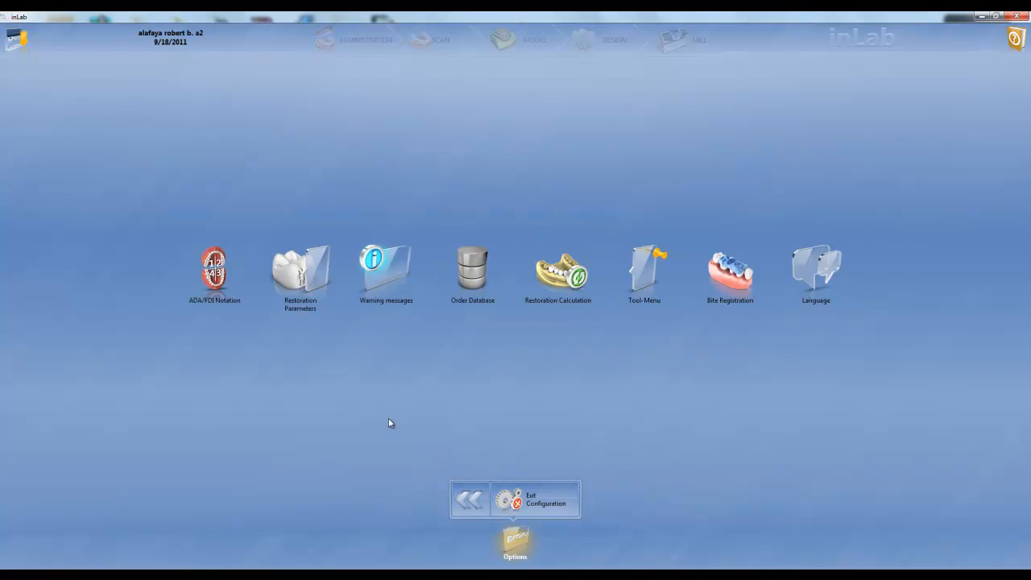
click(643, 278)
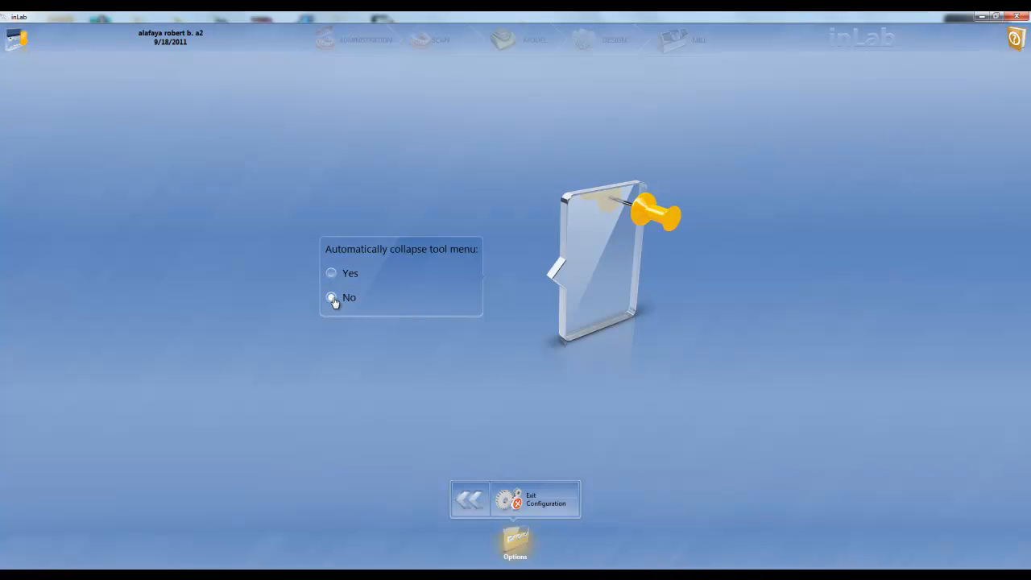
click(470, 500)
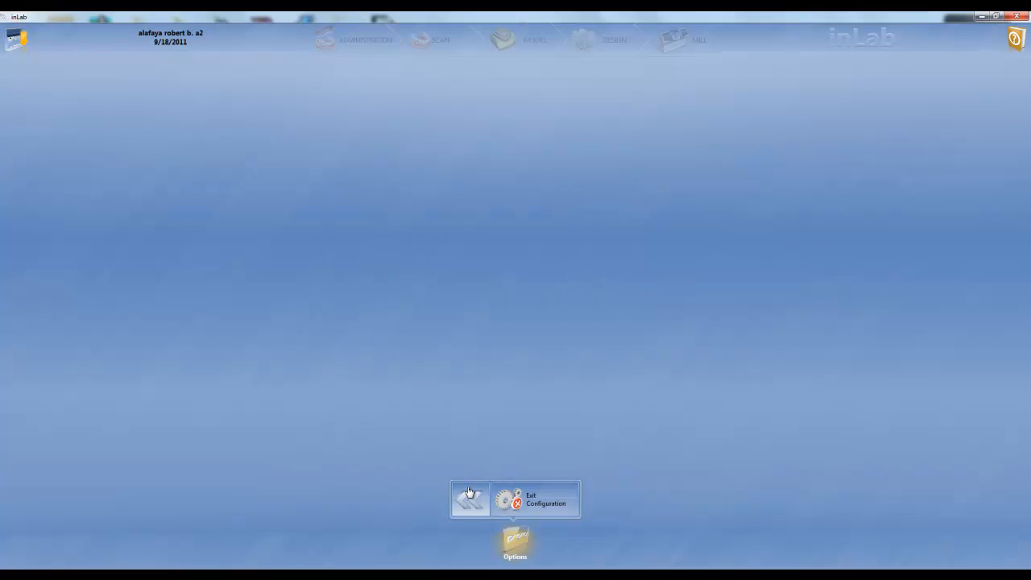
Step: Review the bite registration and language options
click(735, 272)
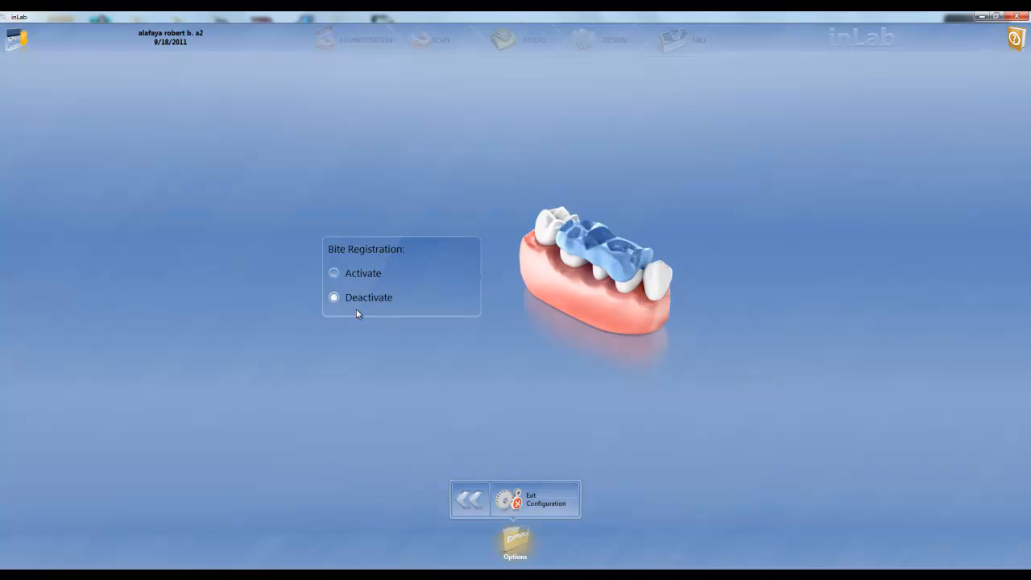
click(473, 500)
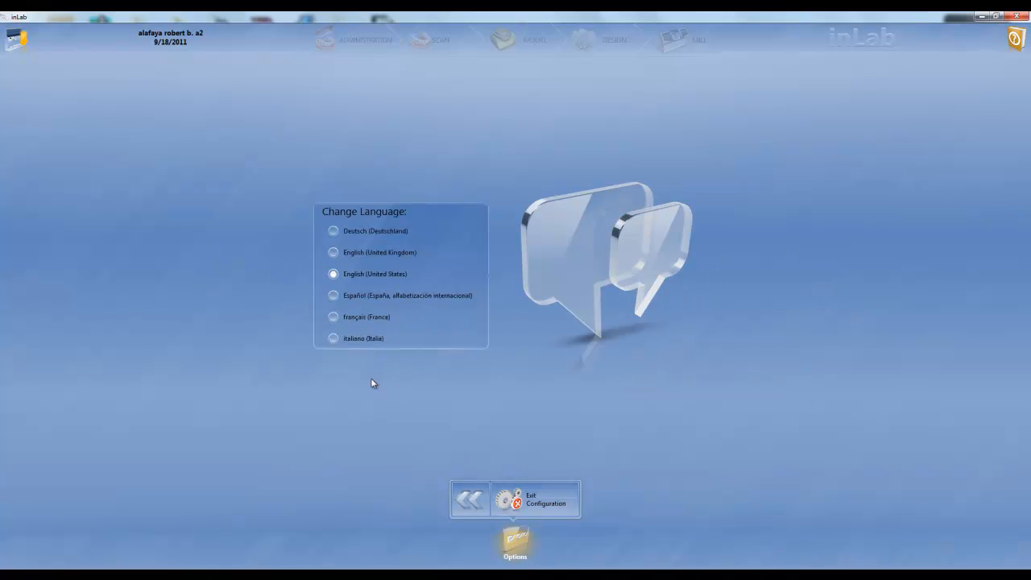
click(470, 499)
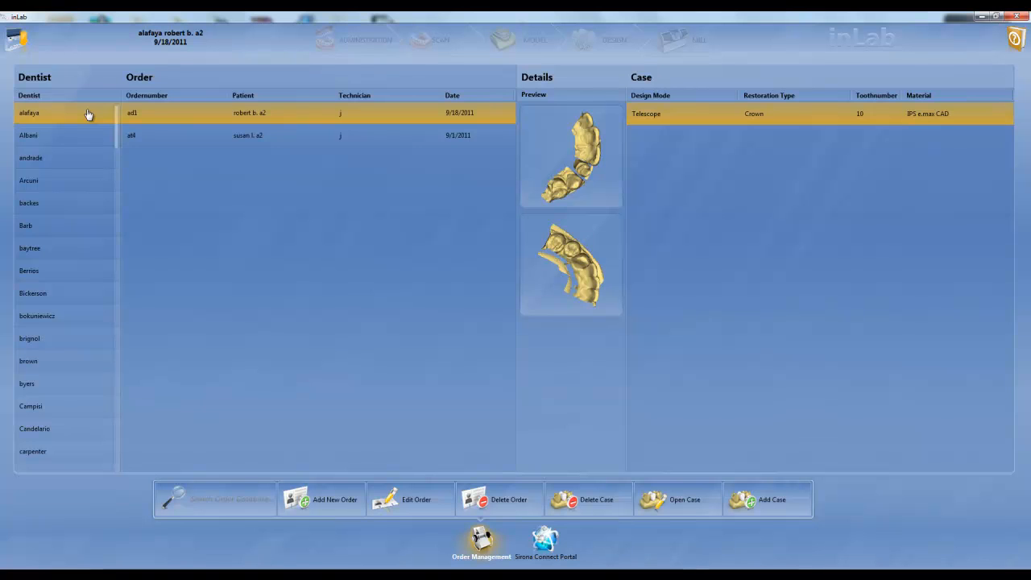
Step: Compare the case details and model previews of the first dentist's two orders in order management
click(258, 144)
click(258, 114)
click(255, 140)
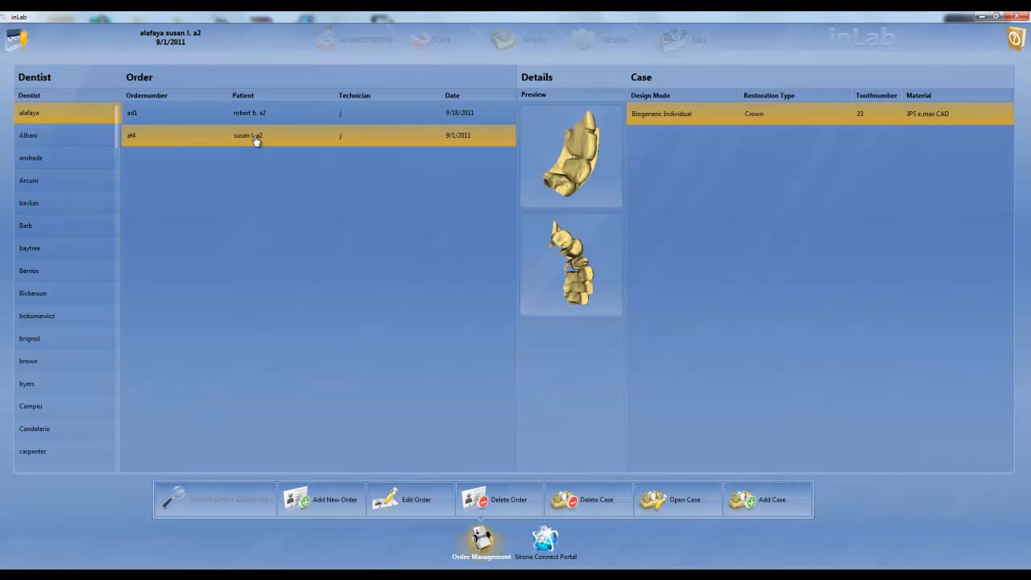
click(258, 119)
click(261, 134)
Step: Fill in a new order with the dentist's name, patient test 222 and scan date 06/08/2012, and return to order management
click(325, 501)
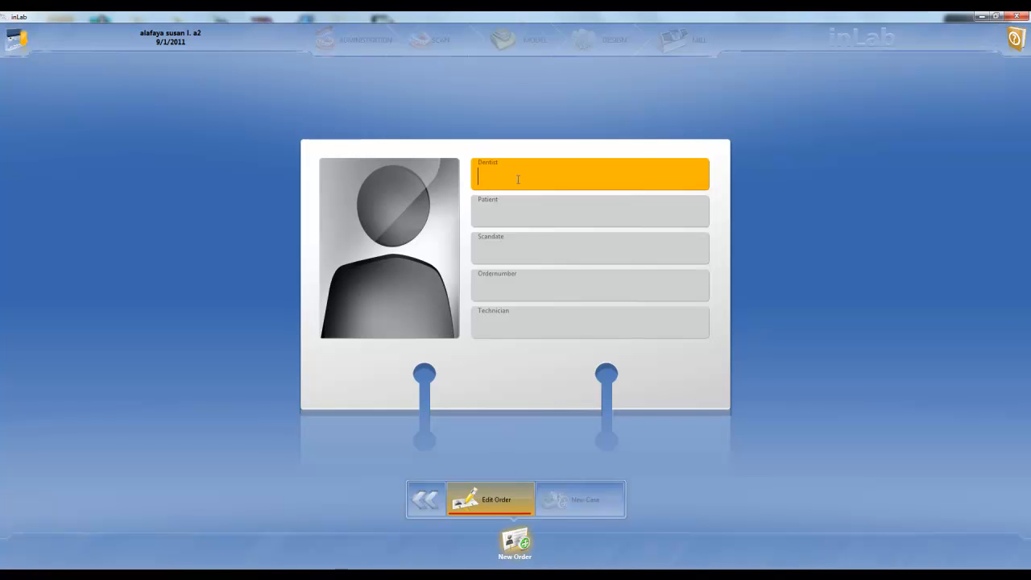
text(jay)
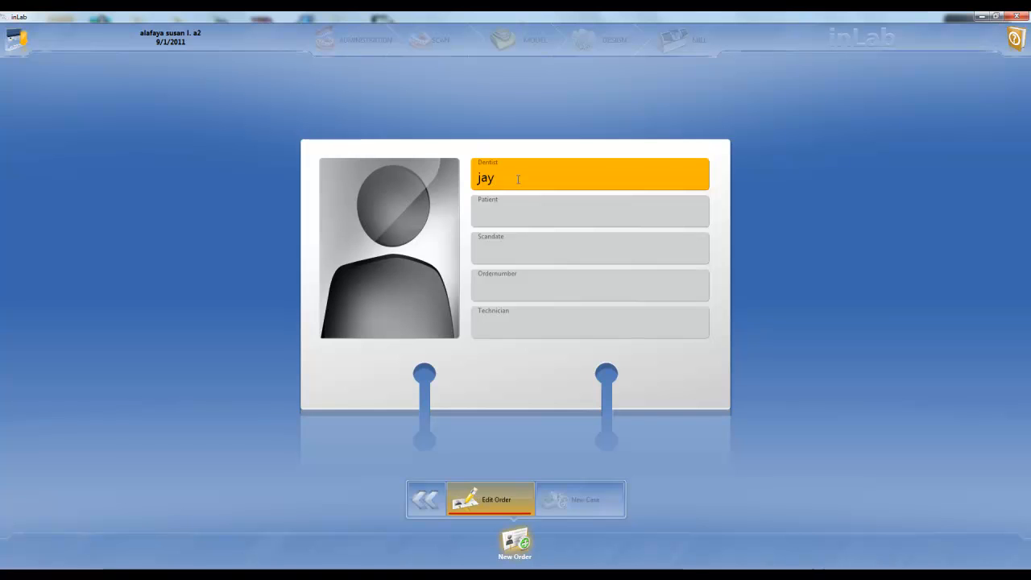
click(527, 208)
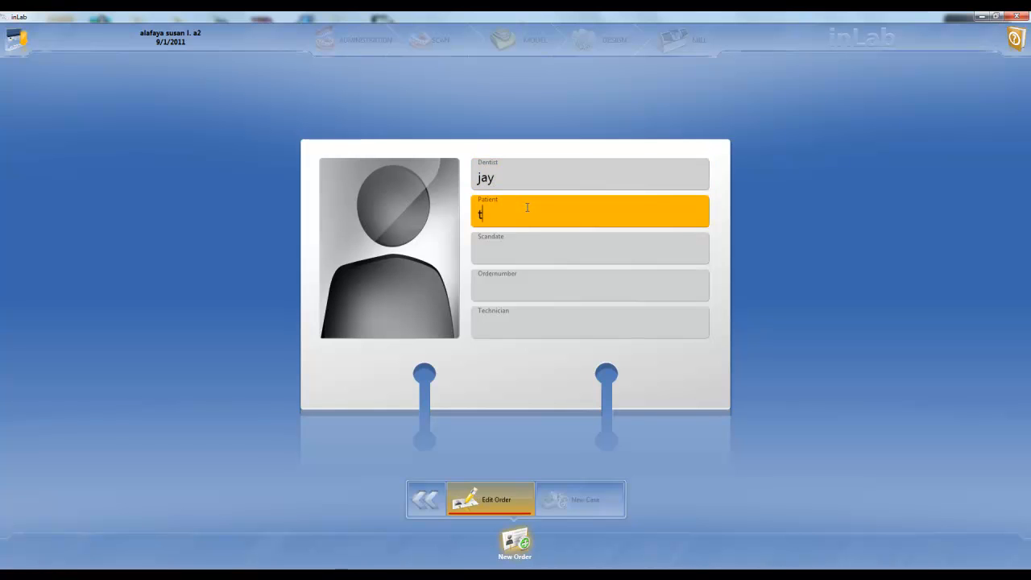
text(test 222)
click(519, 244)
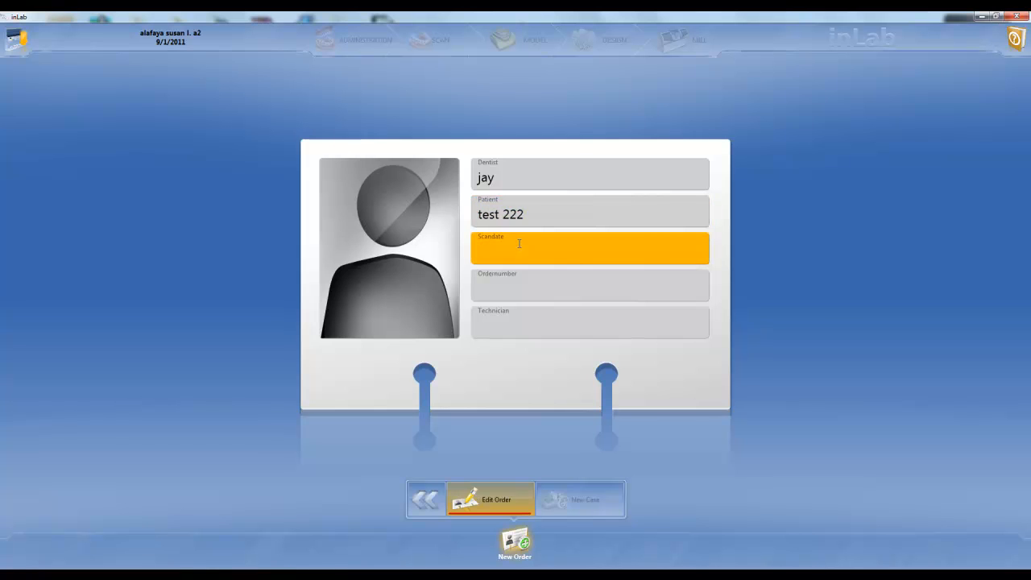
text(06/0)
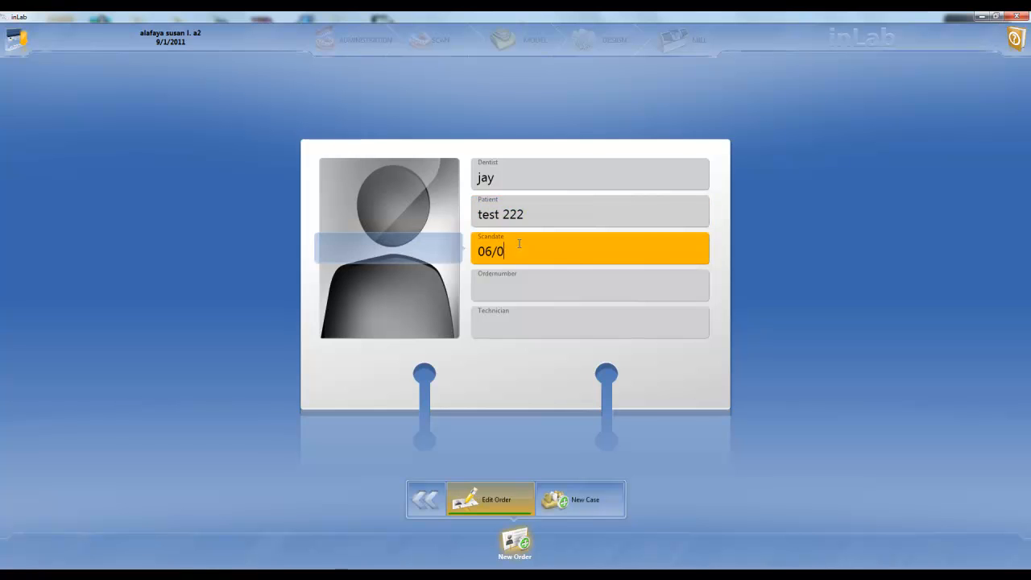
text(8/2012)
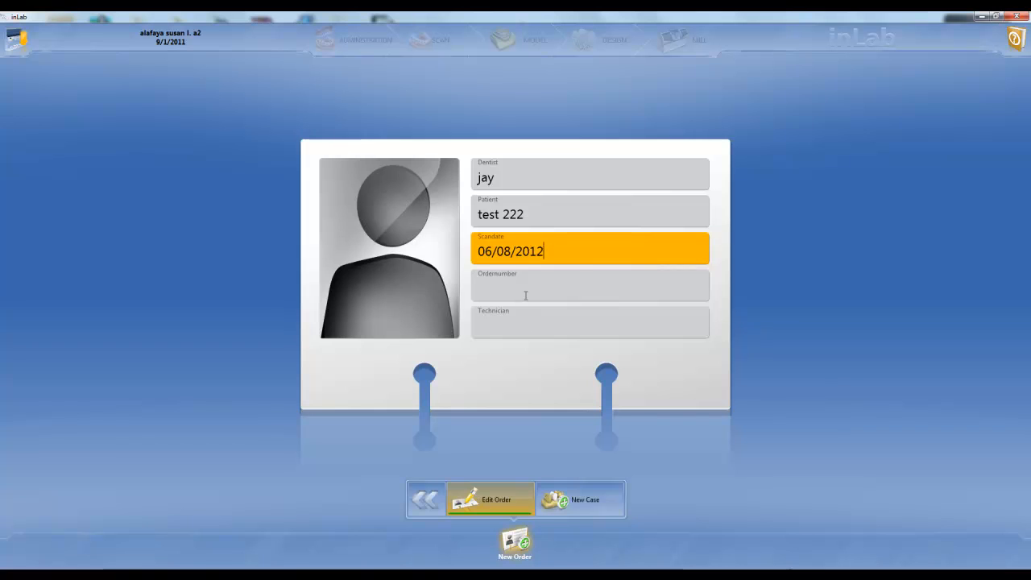
click(419, 492)
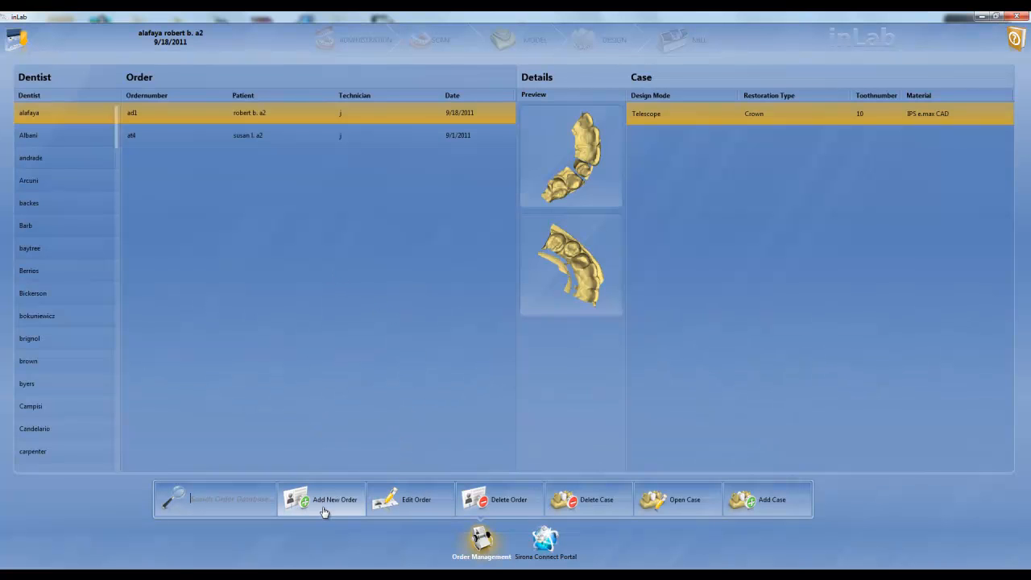
Step: Search the order database for the dentist's name and open the case of the webinar order dated 6/8/2012
text(jay)
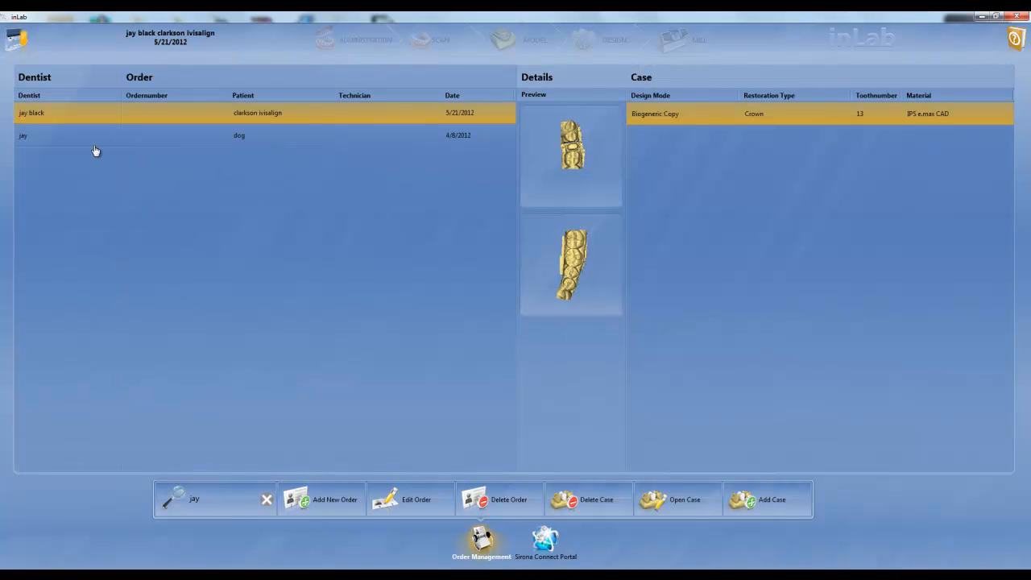
click(32, 136)
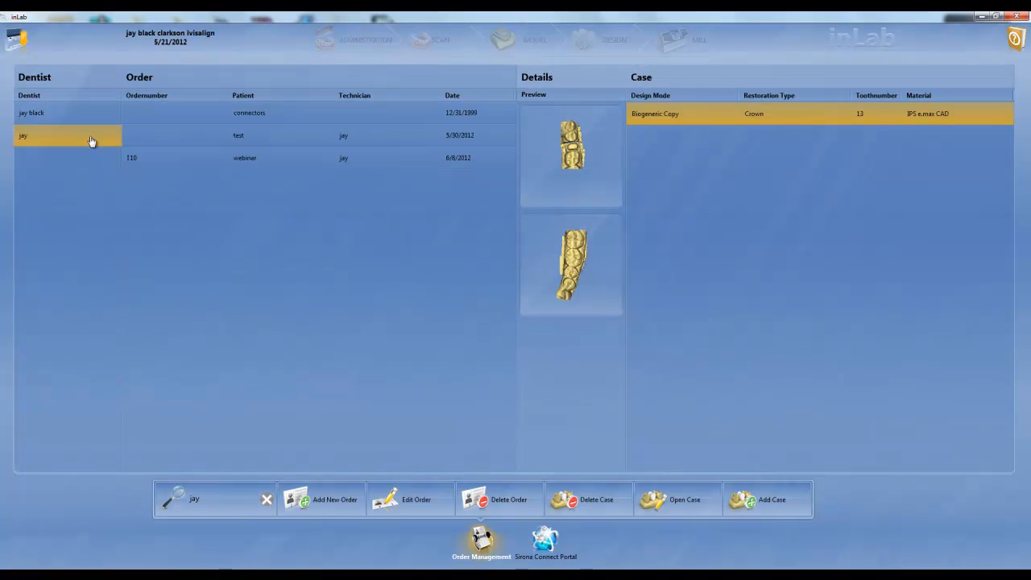
click(267, 159)
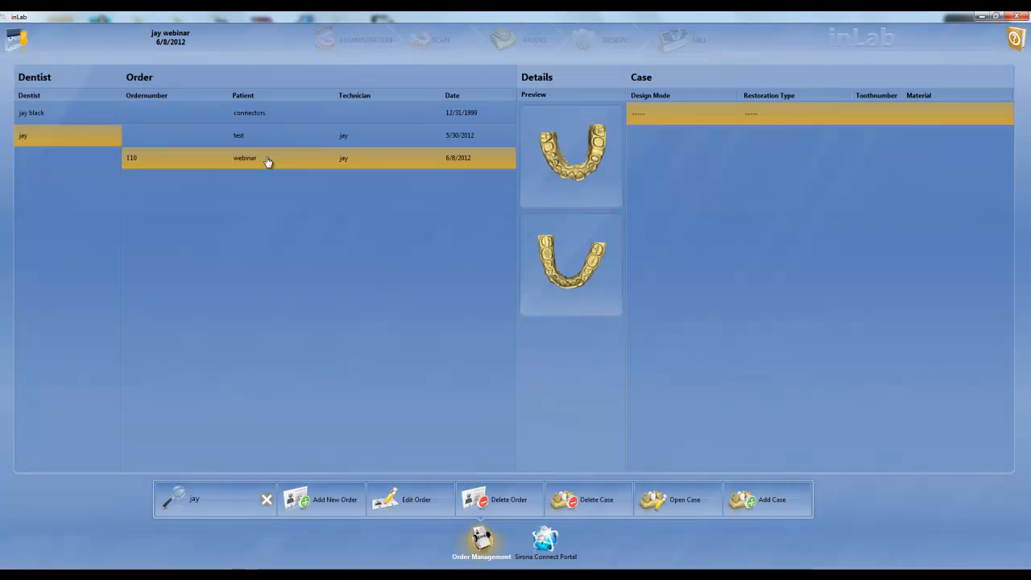
click(669, 518)
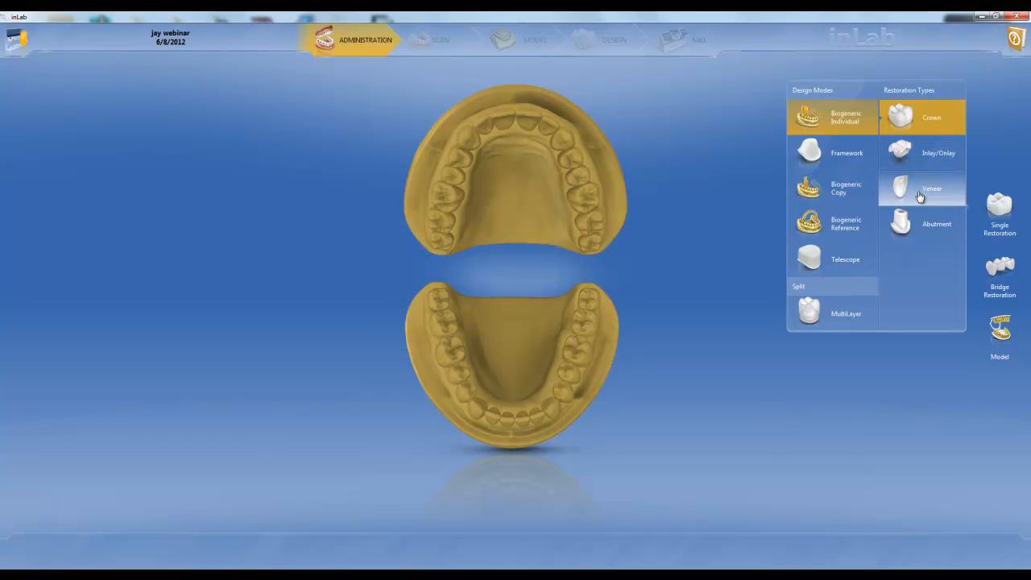
Step: Try a Biogeneric Individual MultiLayer abutment on a lower molar up to the implant type selection, cancel it and return to the Crown type
click(916, 226)
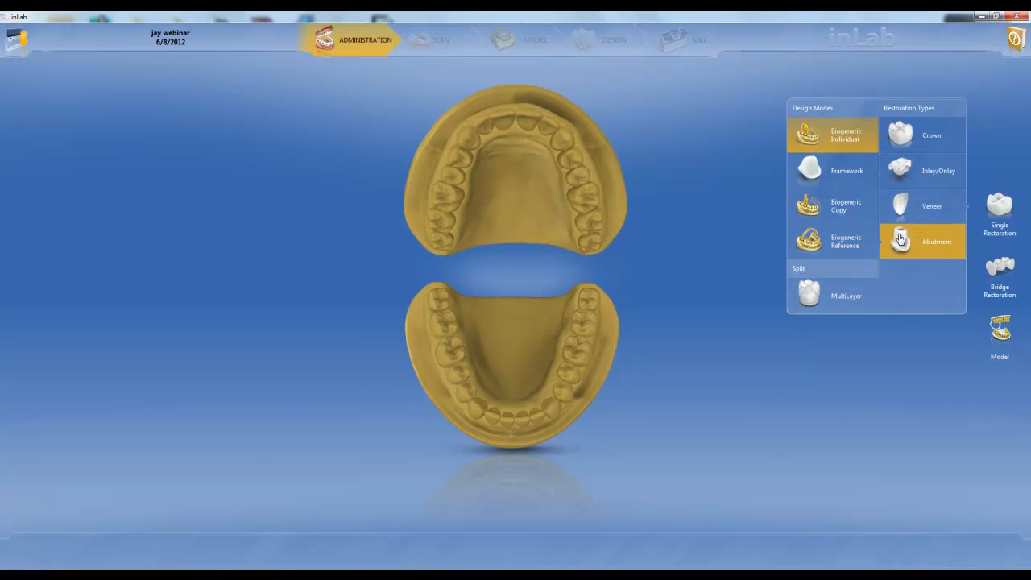
click(846, 296)
click(589, 355)
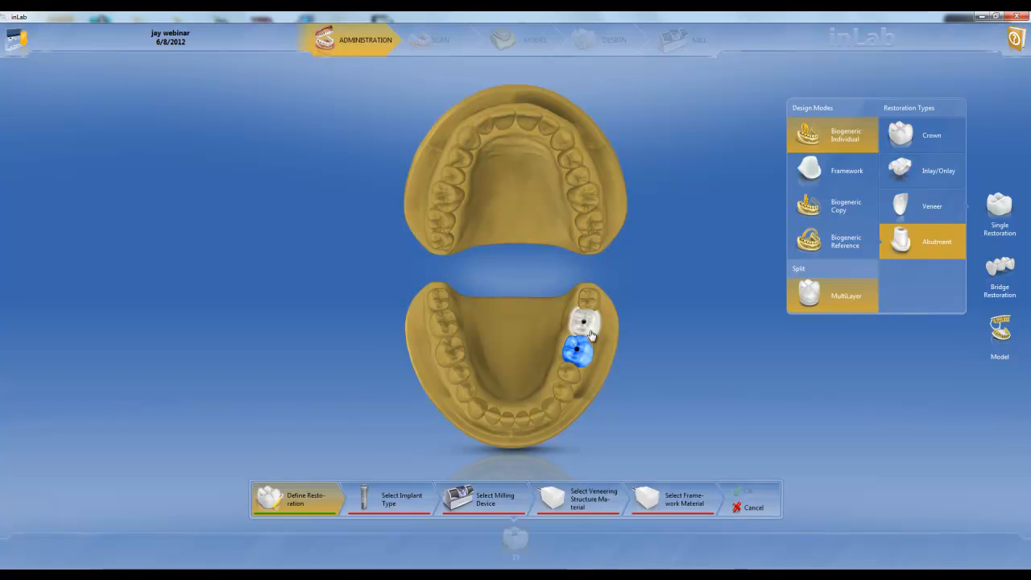
click(395, 504)
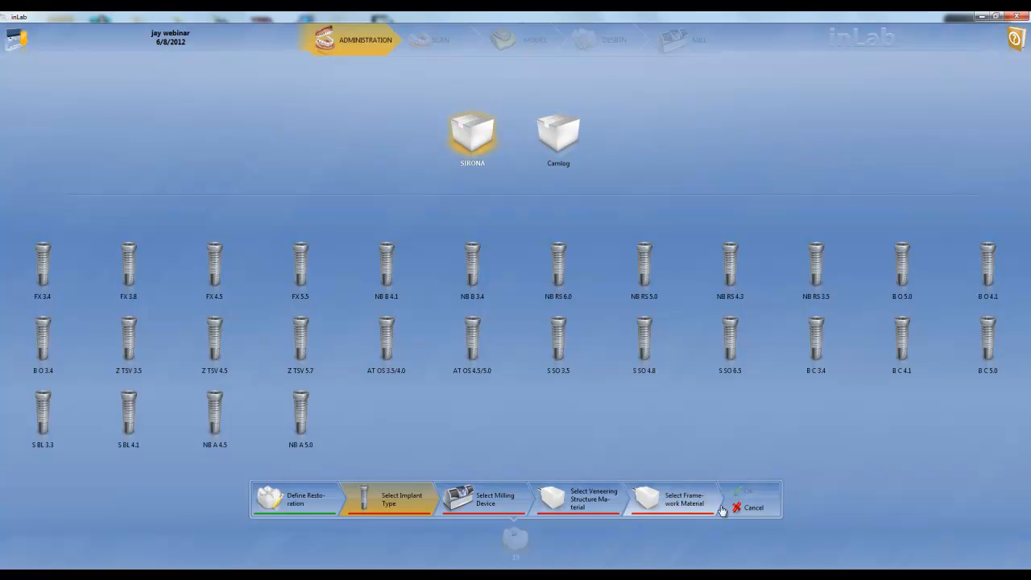
click(749, 510)
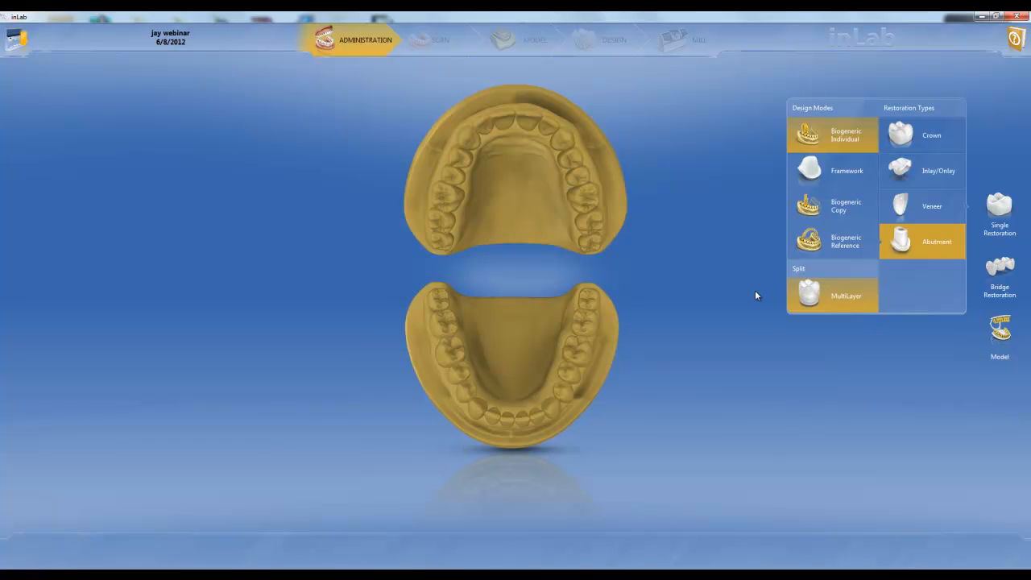
click(846, 304)
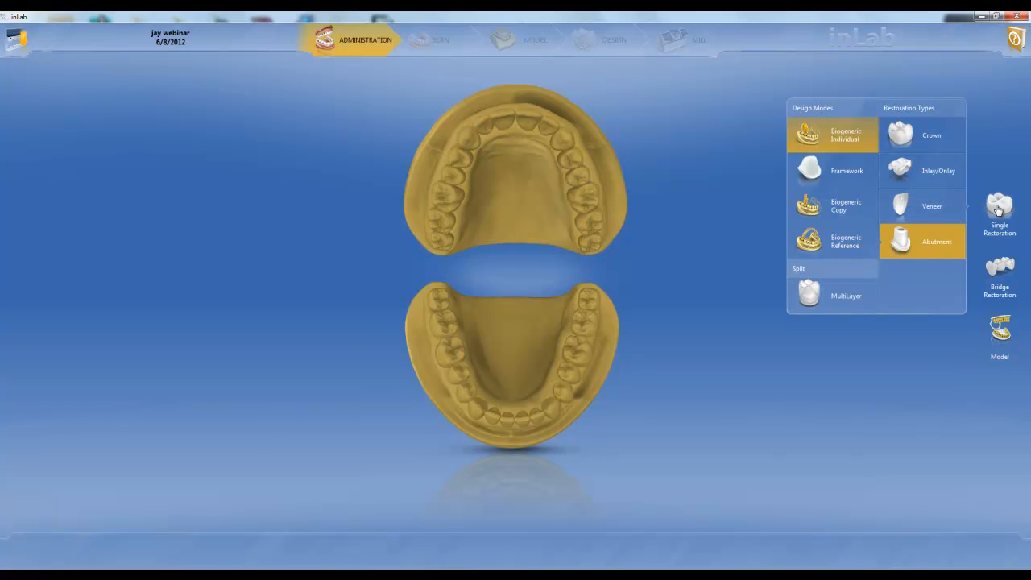
click(930, 135)
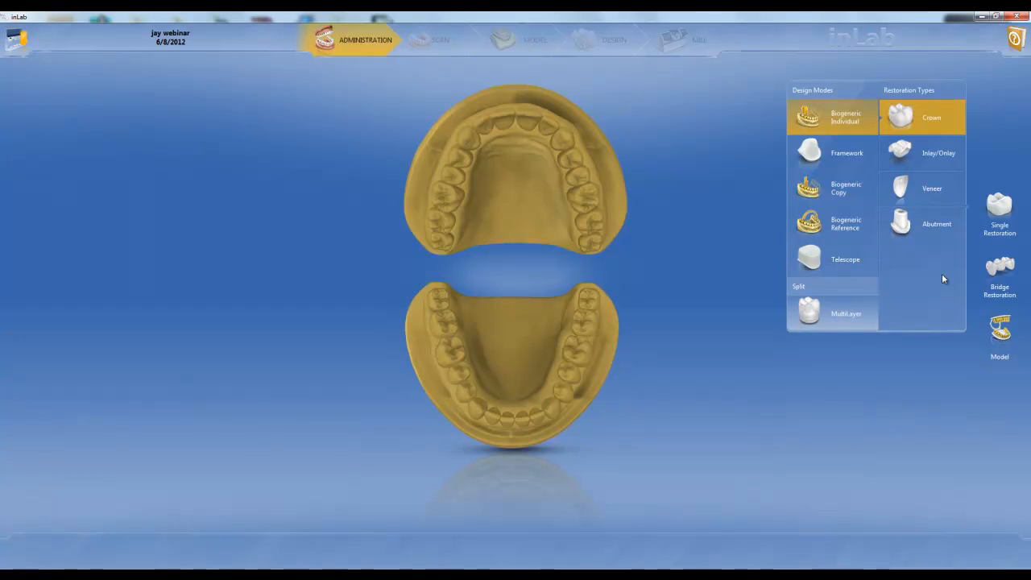
Step: Start a bridge restoration with Biogeneric Individual crowns on teeth 6 and 11
click(993, 274)
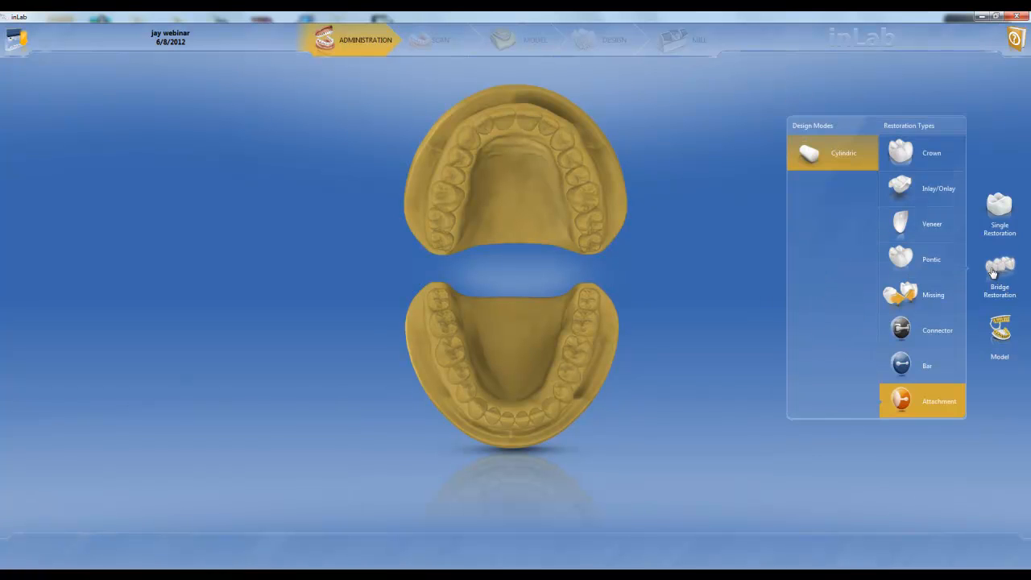
click(952, 163)
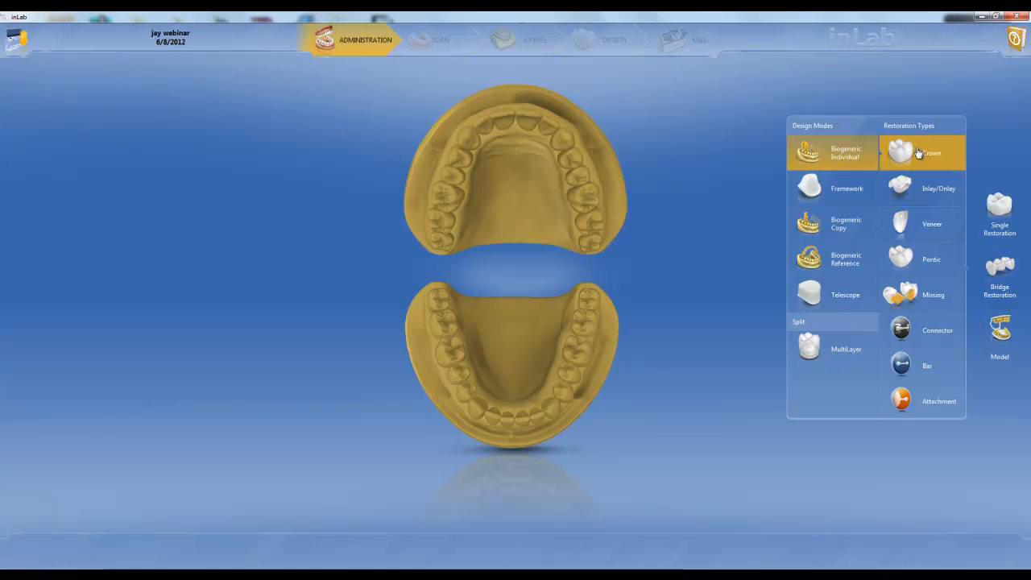
click(469, 142)
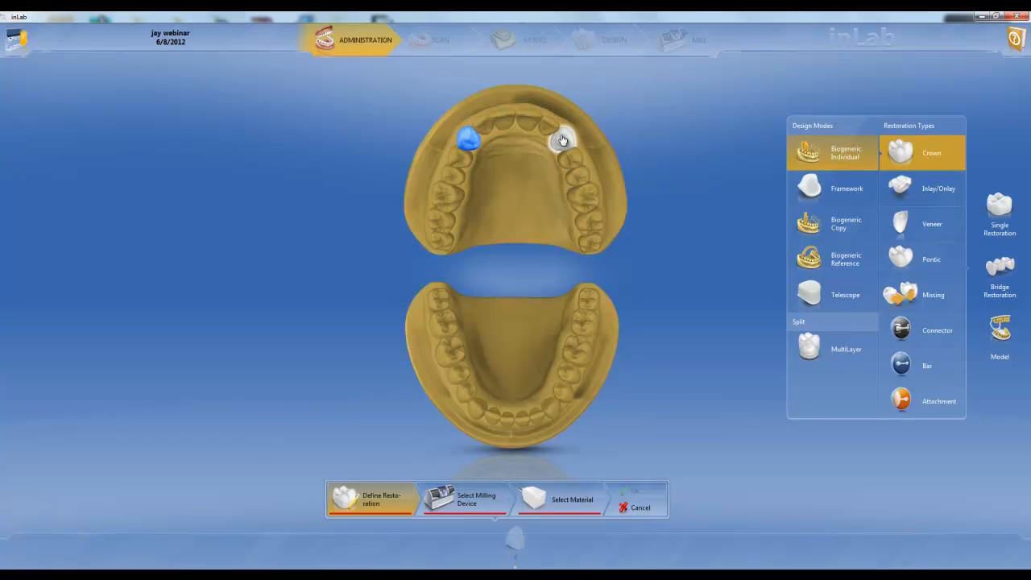
click(559, 139)
Step: Mark the four upper front teeth between the two bridge crowns as missing
click(931, 295)
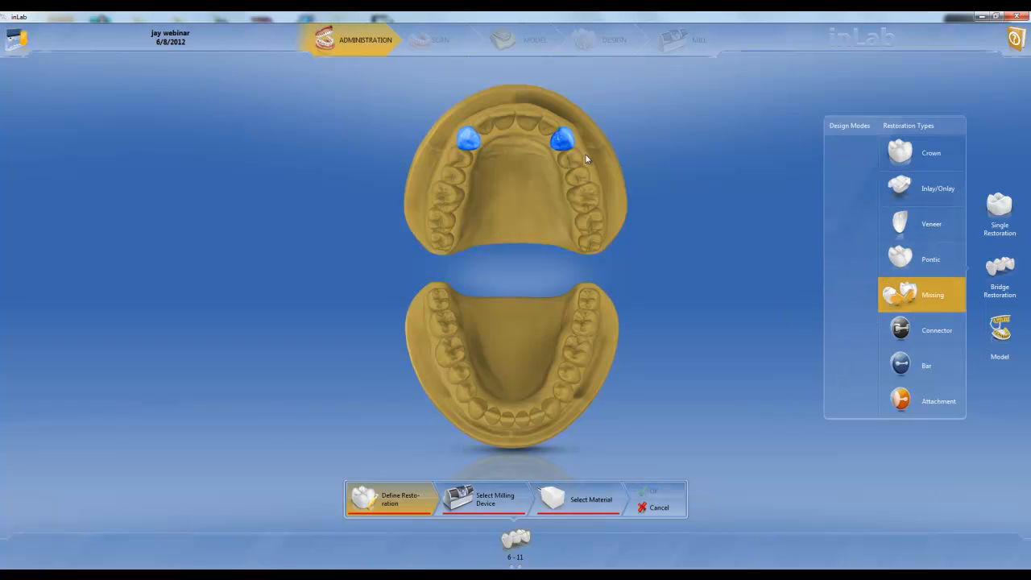
click(486, 128)
click(504, 119)
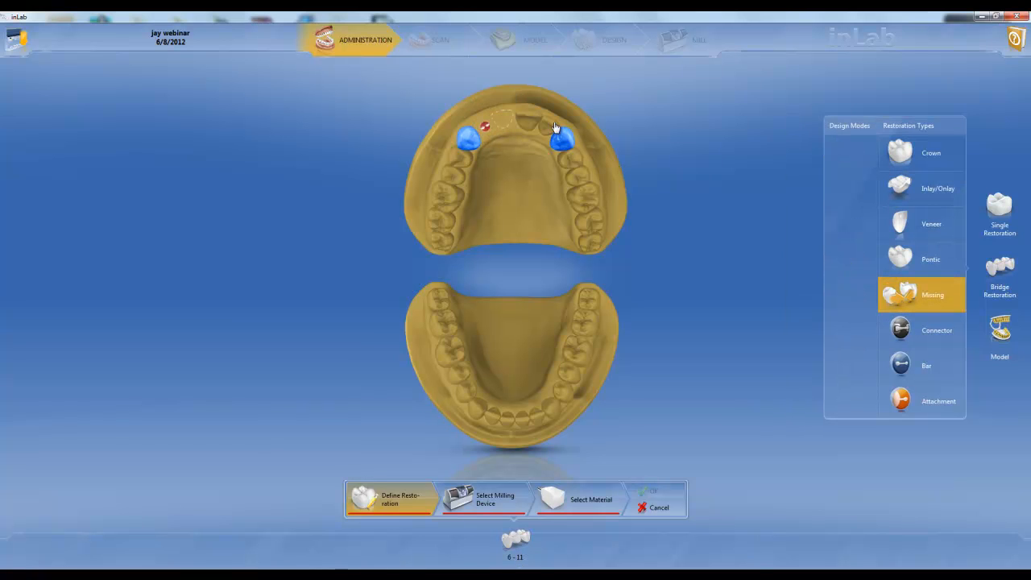
click(531, 120)
click(548, 128)
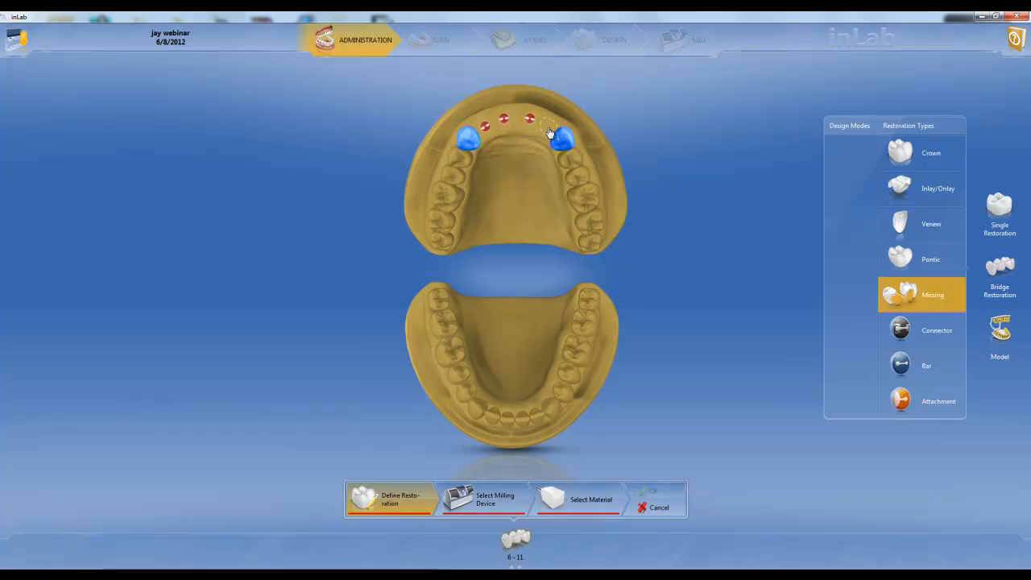
Step: Connect the two bridge crowns with a Hader bar, try a cylindric attachment, and cancel the bridge restoration
click(931, 332)
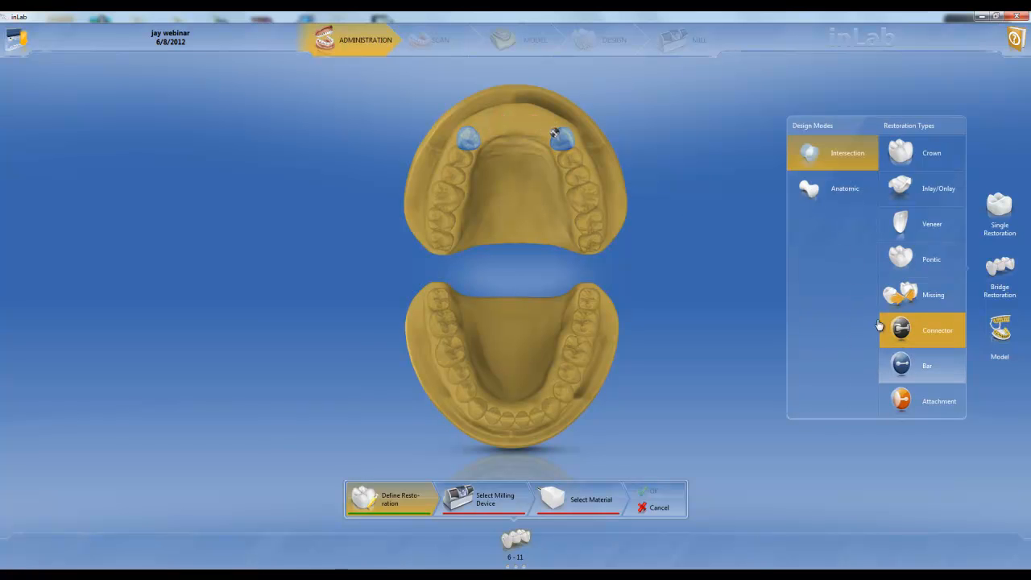
click(911, 362)
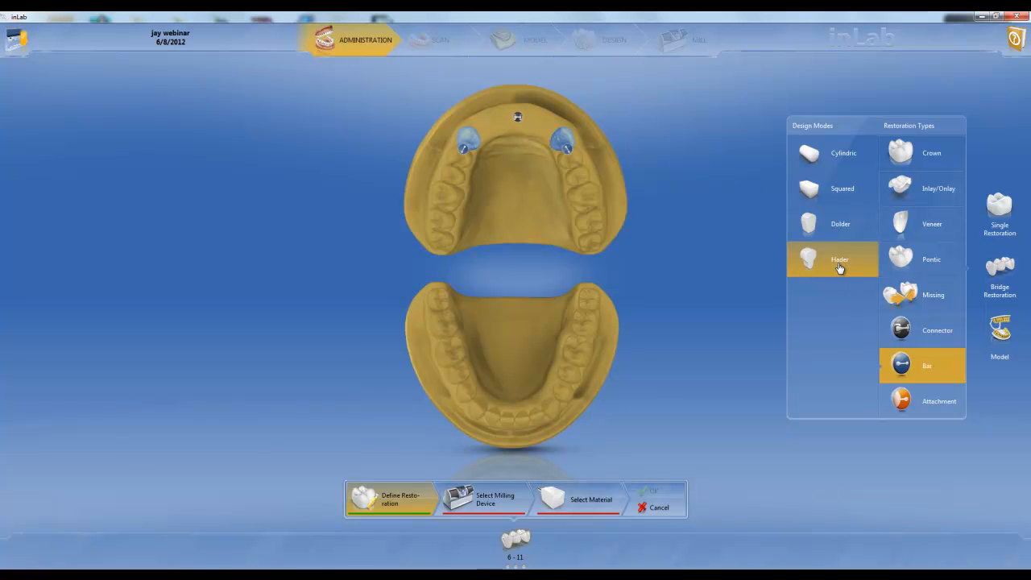
click(516, 117)
click(926, 400)
click(567, 154)
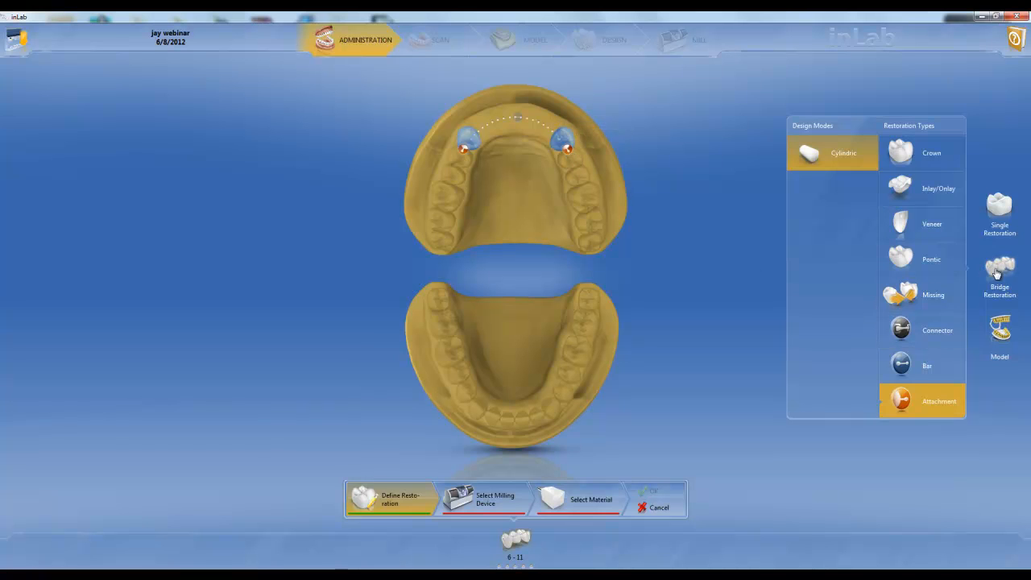
click(1000, 211)
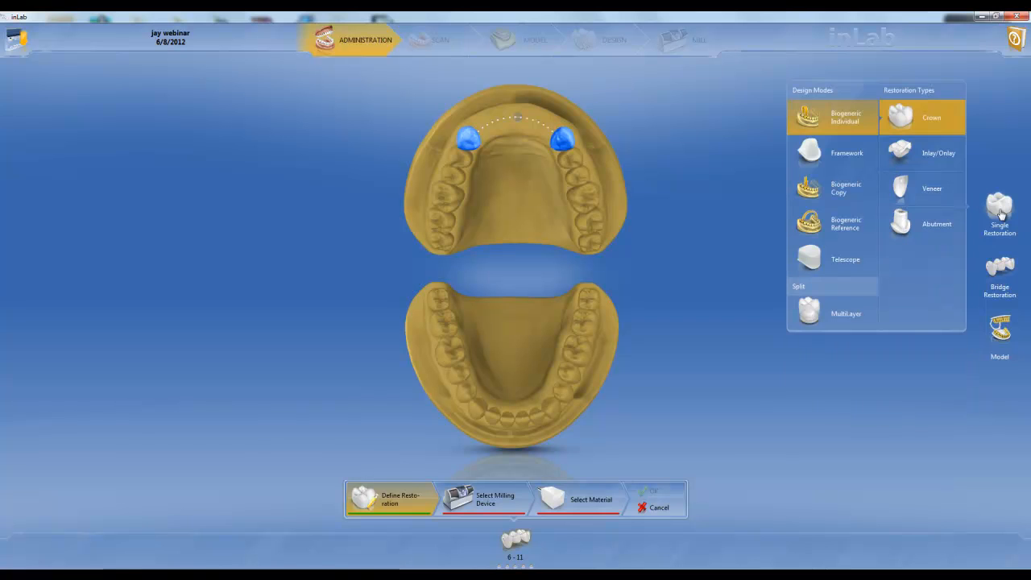
click(658, 507)
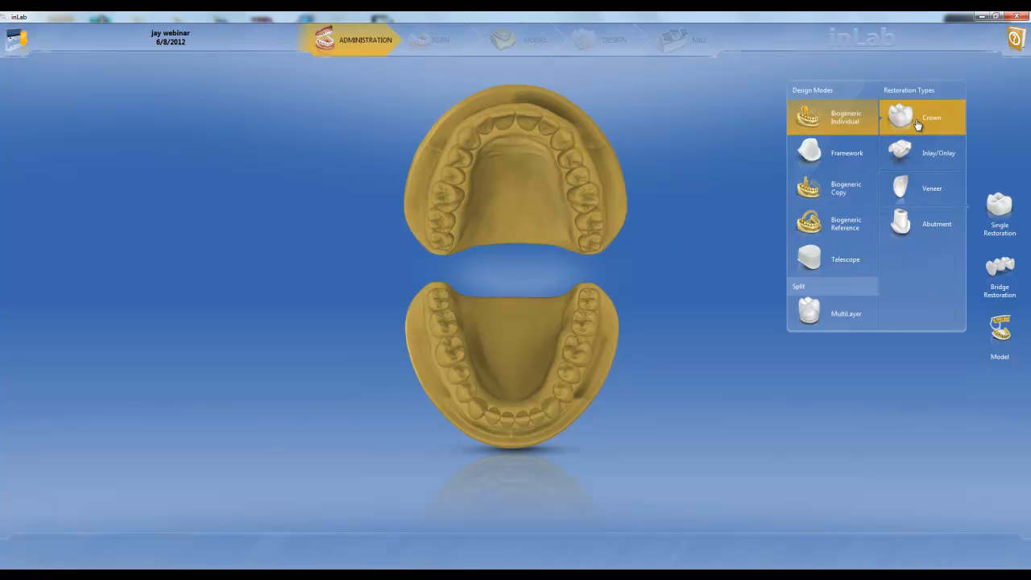
Step: Define a single Biogeneric Individual crown on tooth 14 with a milling unit and IPS e.max CAD from IVOCLAR VIVADENT as the material
click(586, 199)
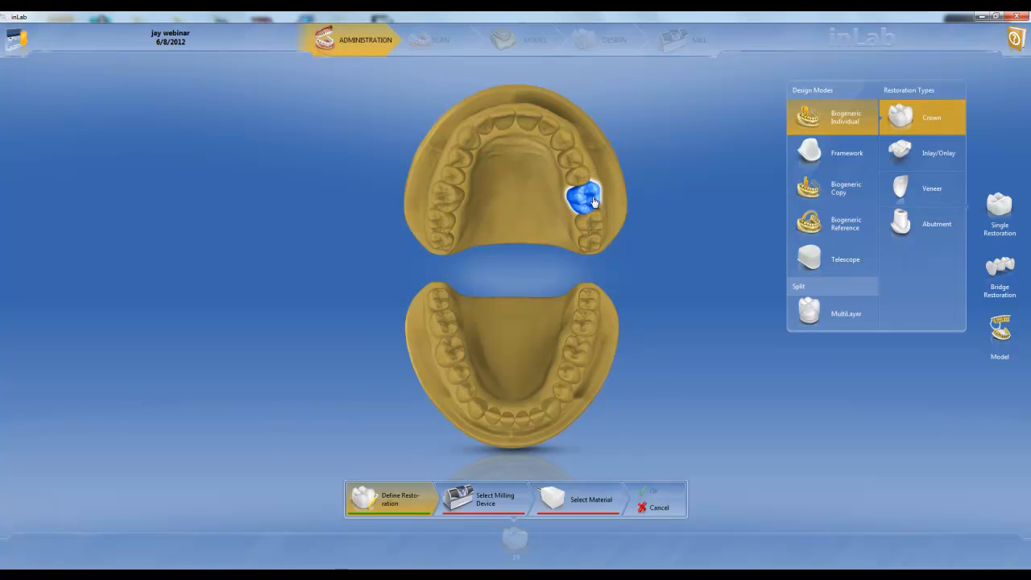
click(487, 503)
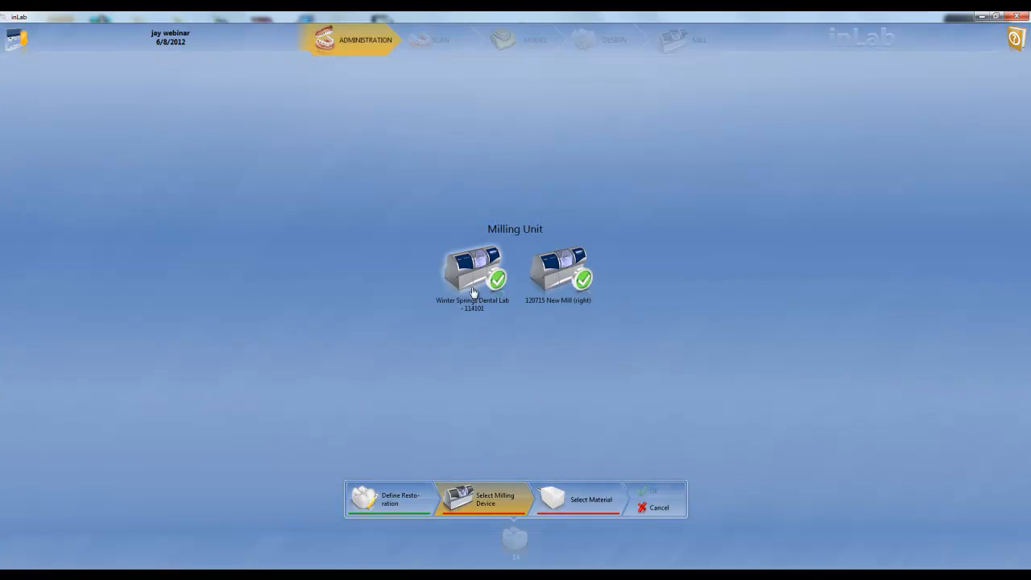
click(589, 501)
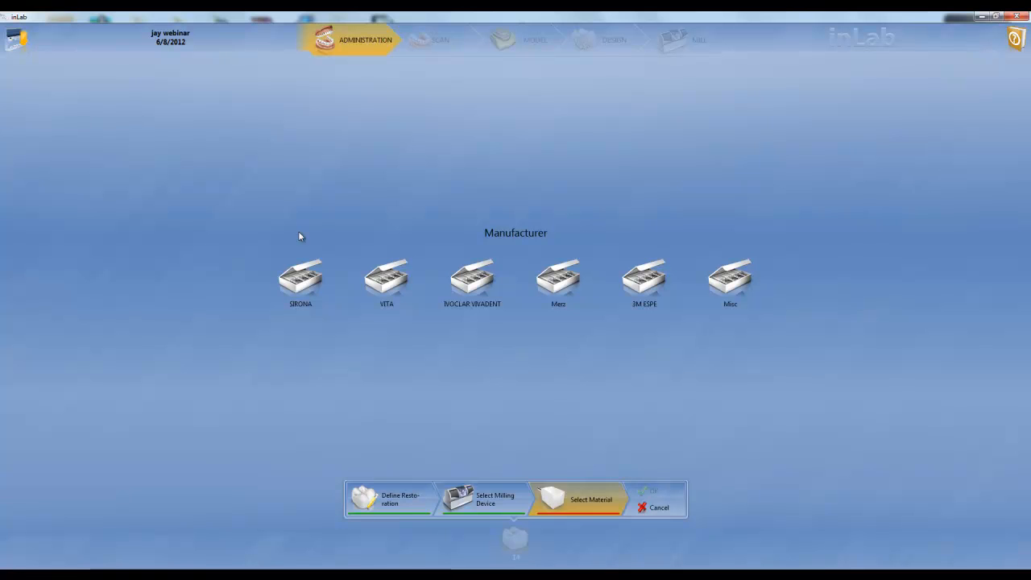
click(311, 292)
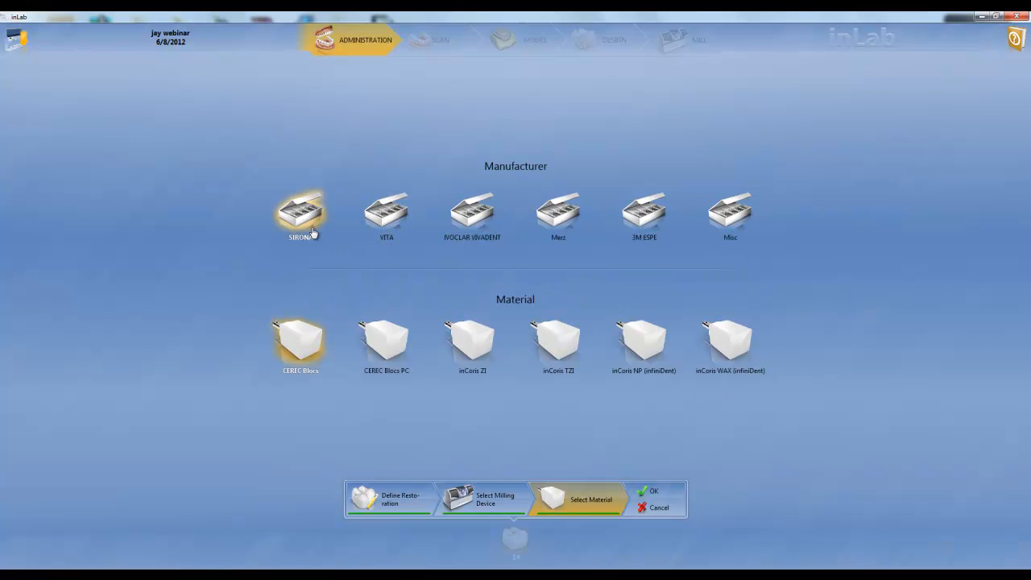
click(474, 216)
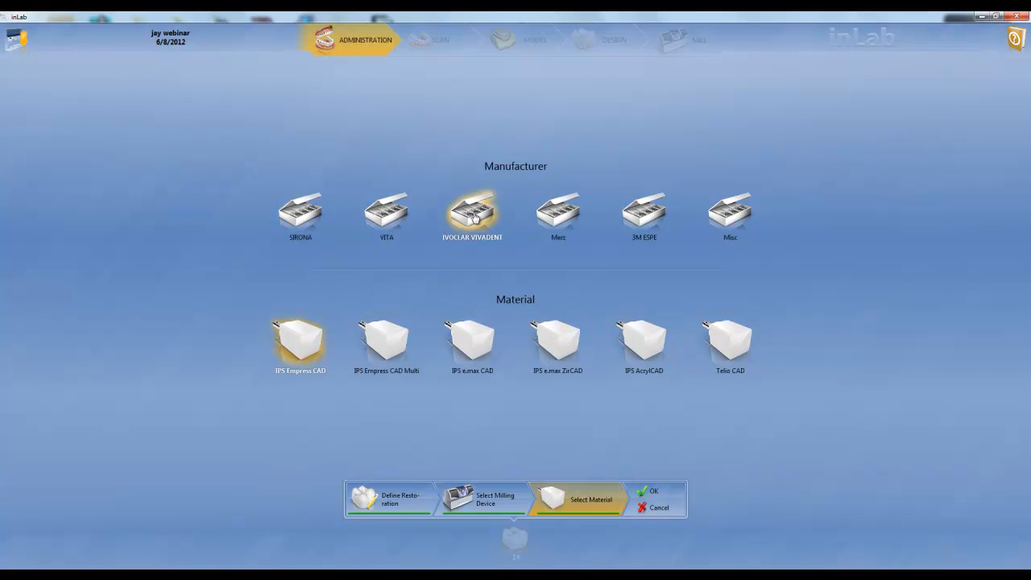
click(488, 337)
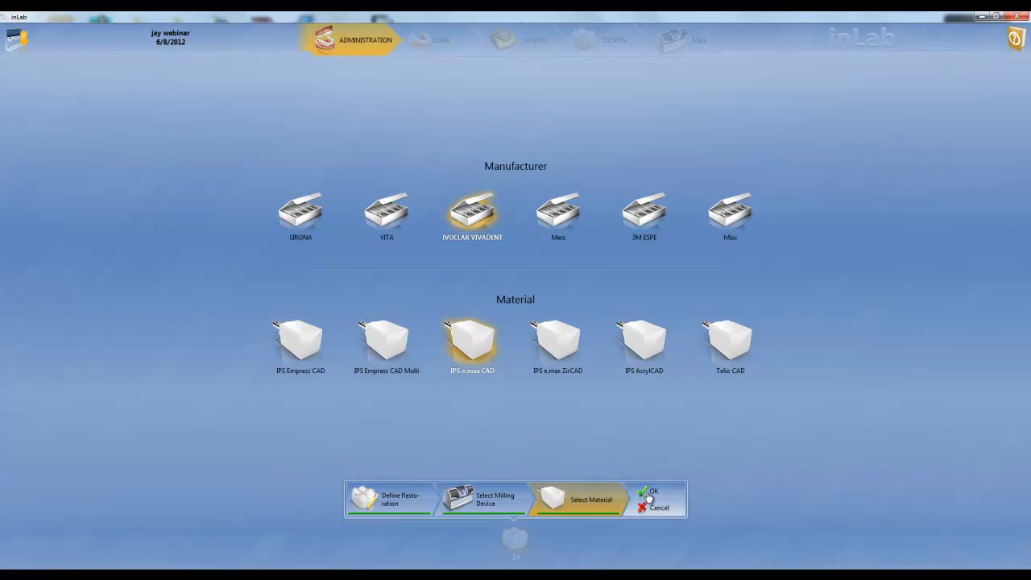
click(650, 492)
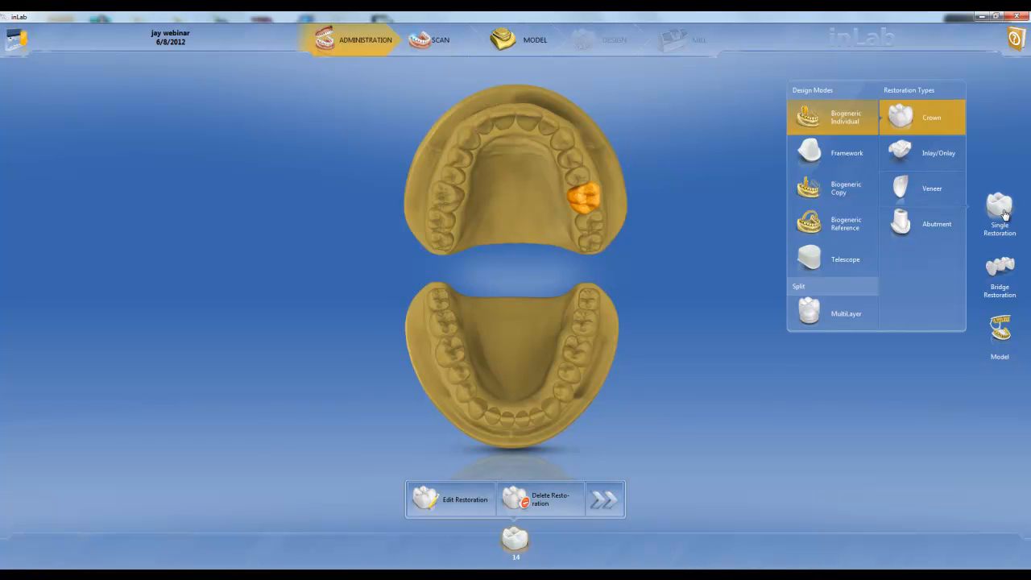
Step: Define a single Framework crown on tooth 7 with the Winter Springs Dental Lab milling unit and inCoris ZI from SIRONA
click(847, 153)
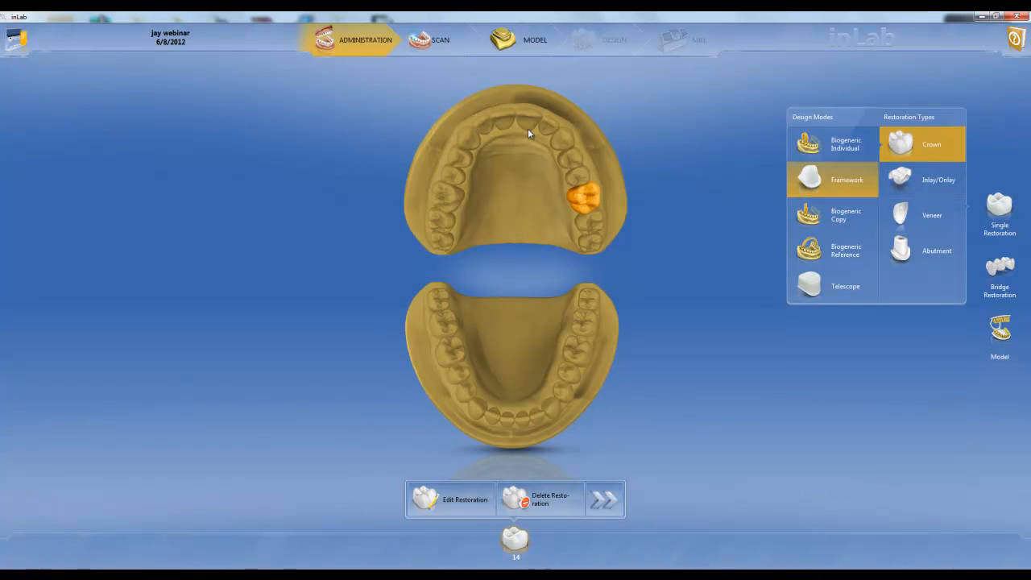
click(486, 127)
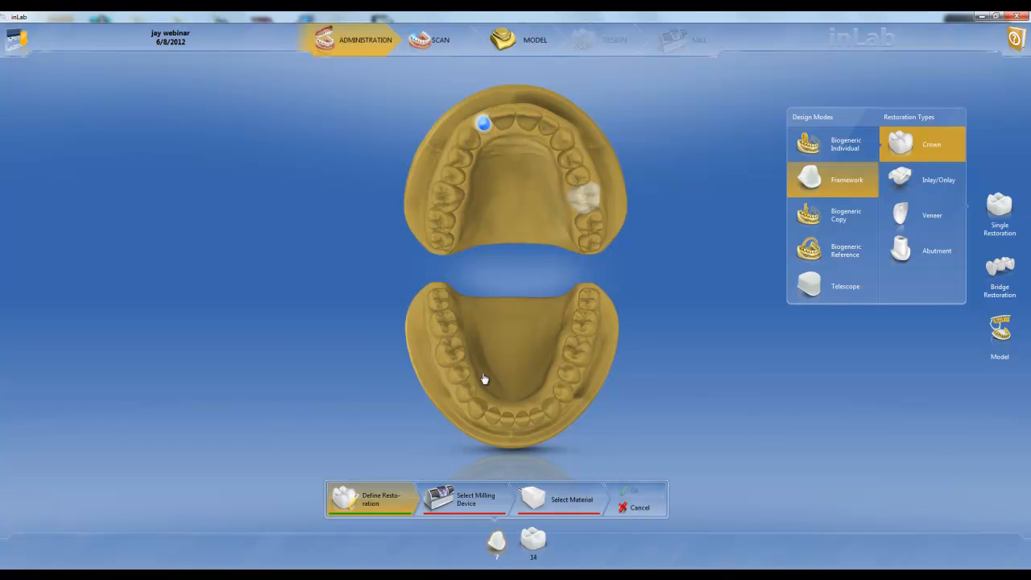
click(475, 501)
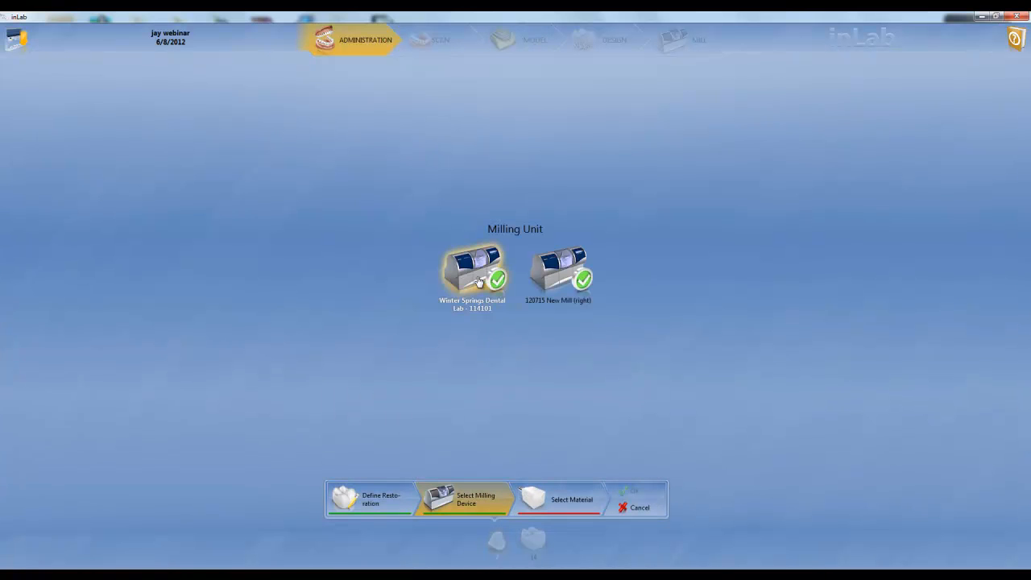
click(539, 490)
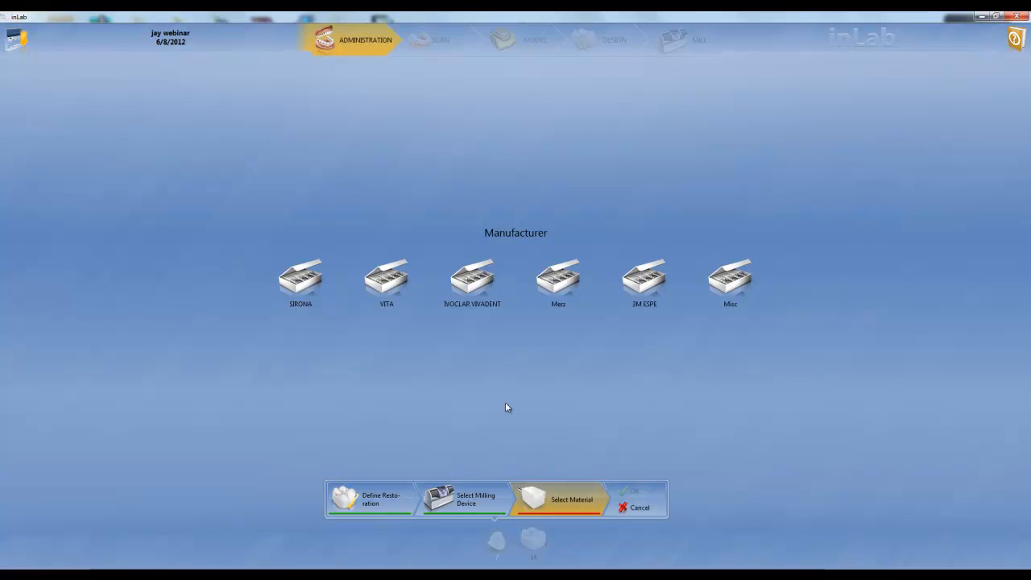
click(301, 282)
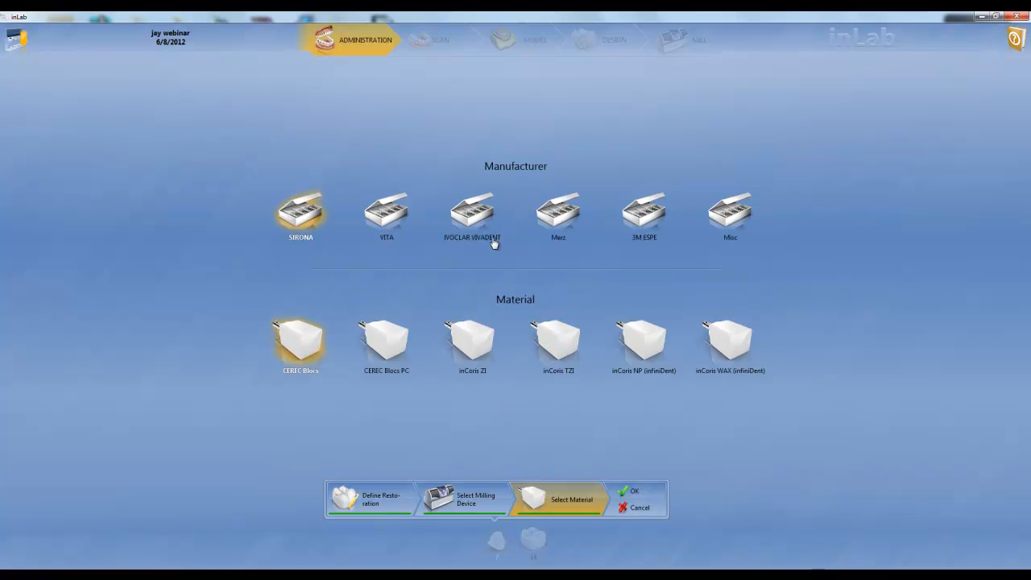
click(475, 336)
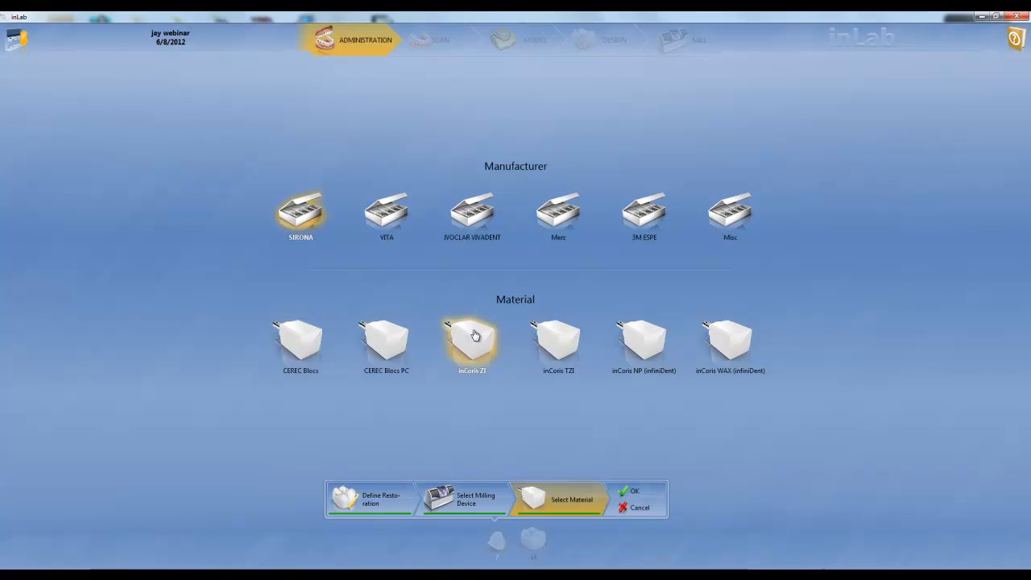
click(633, 491)
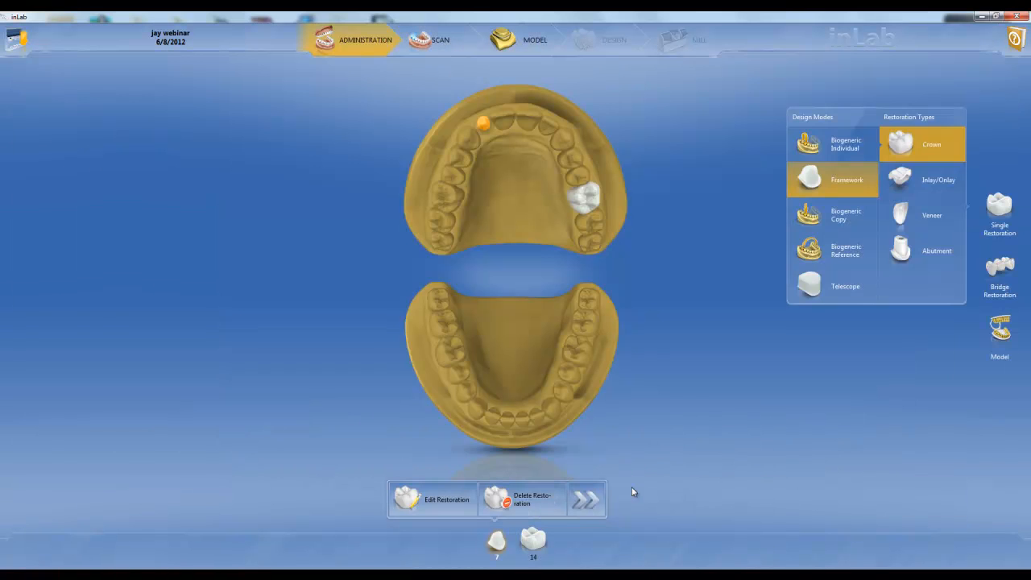
Step: Define a bridge with Biogeneric Individual crowns on teeth 3 and 5, a pontic between them, and anatomic connectors
click(1012, 266)
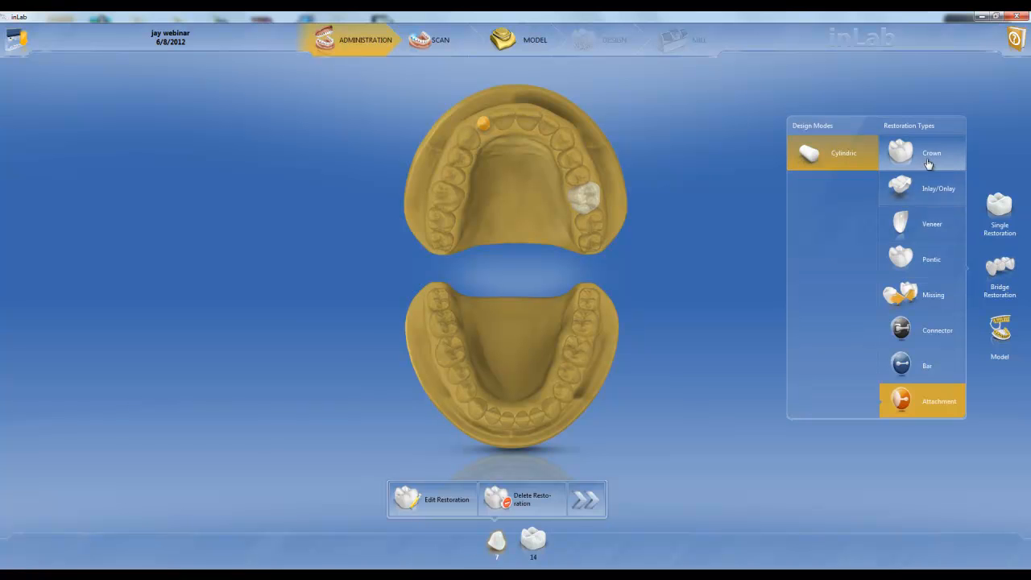
click(928, 165)
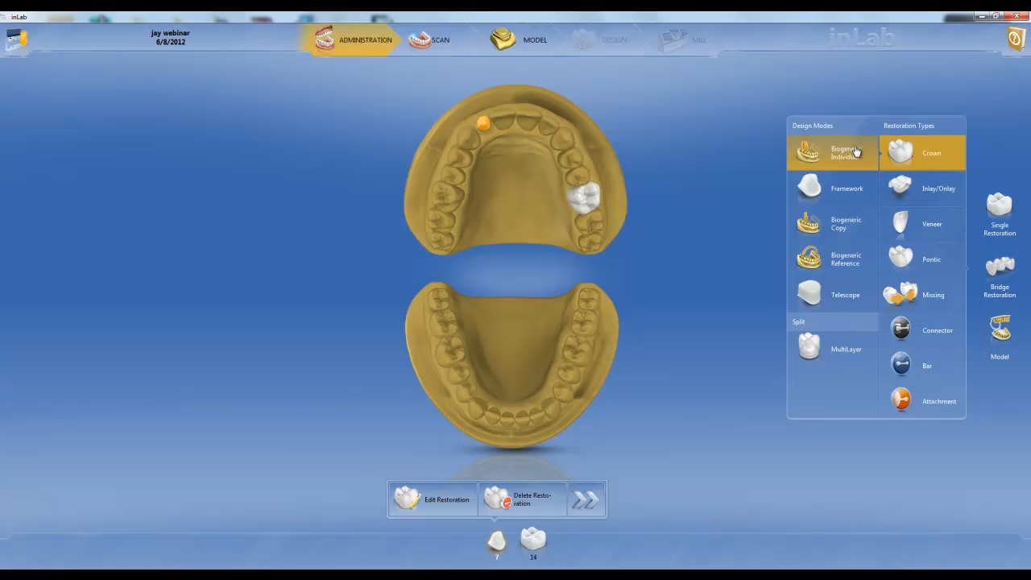
click(457, 212)
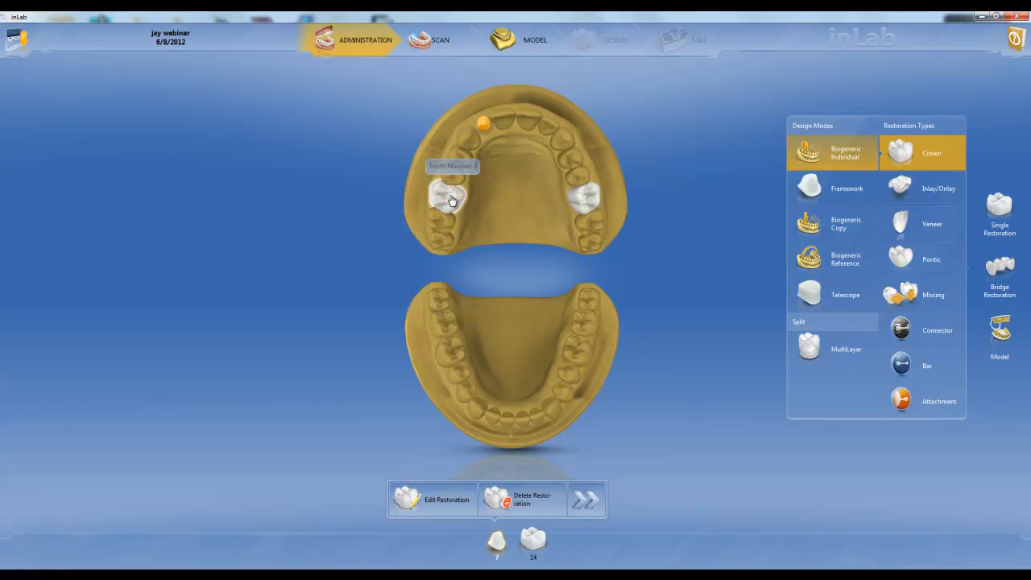
click(458, 166)
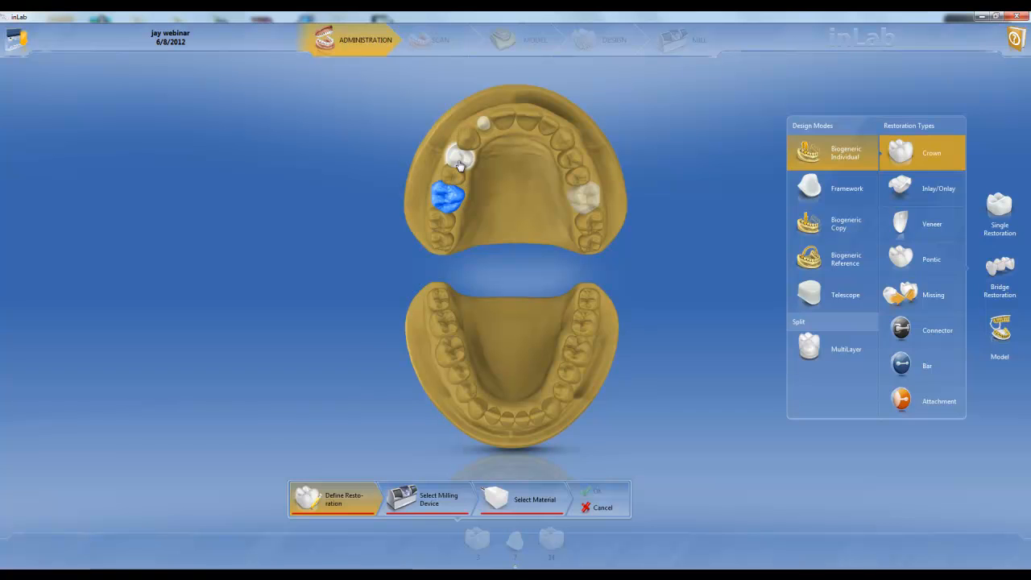
click(886, 252)
click(454, 184)
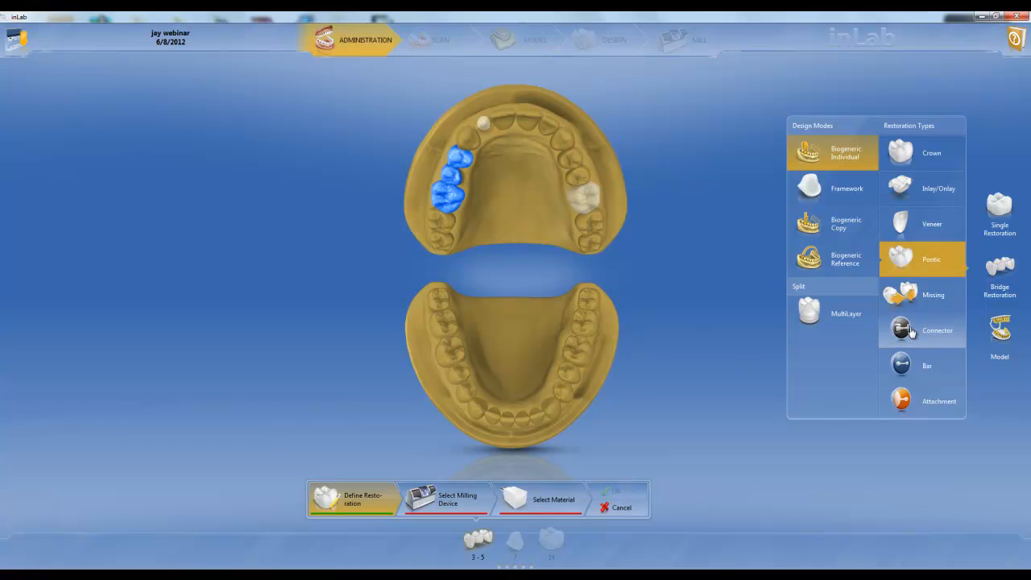
click(911, 332)
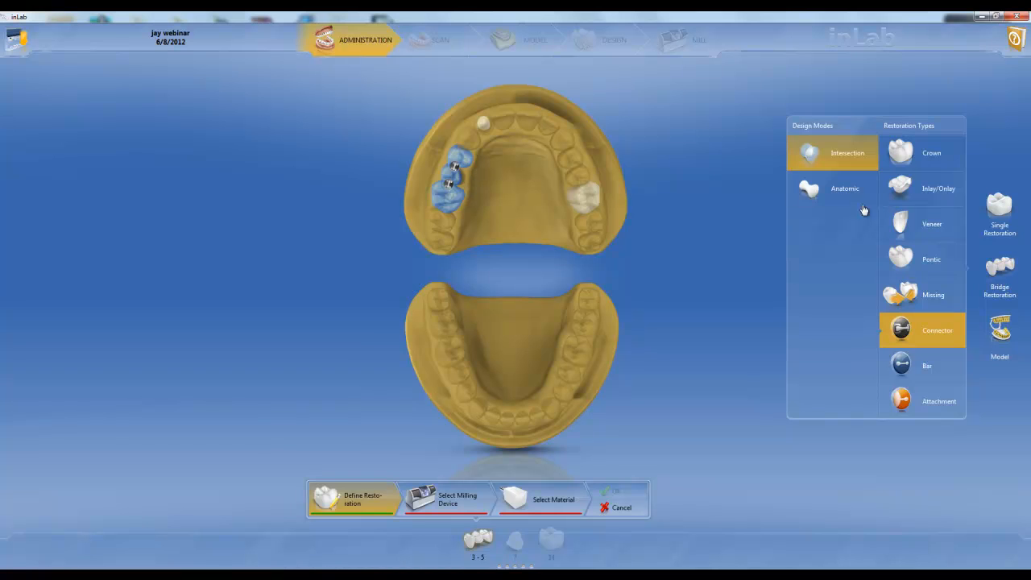
click(817, 198)
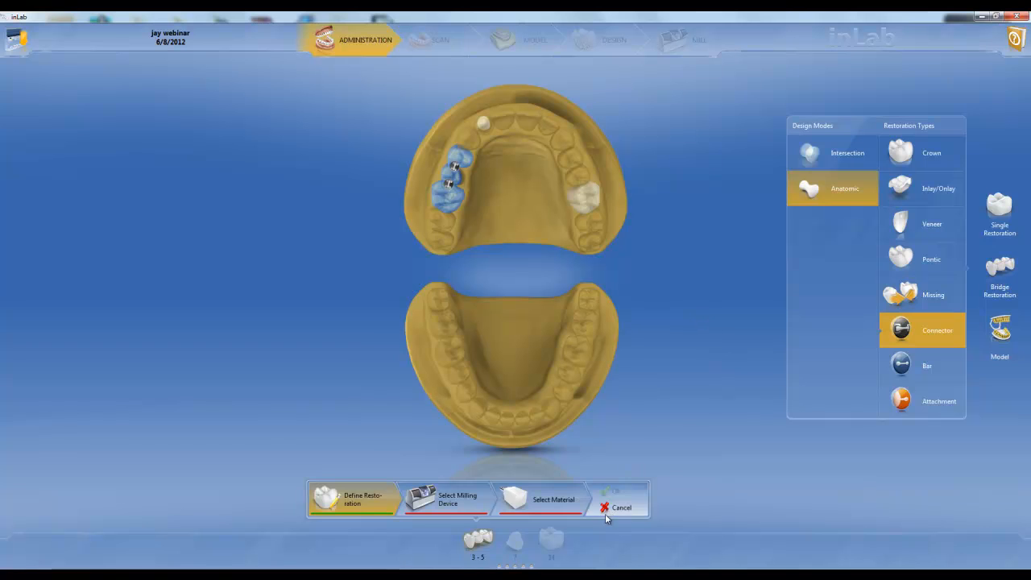
Step: Assign the Winter Springs Dental Lab milling unit and IPS AcrylCAD from IVOCLAR VIVADENT to the bridge and confirm it
click(483, 507)
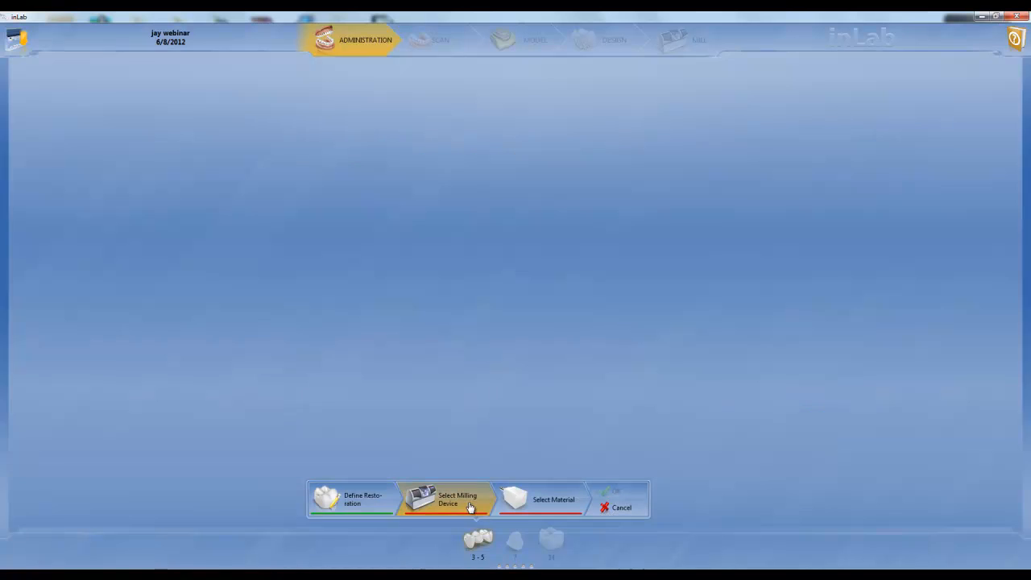
click(473, 262)
click(534, 502)
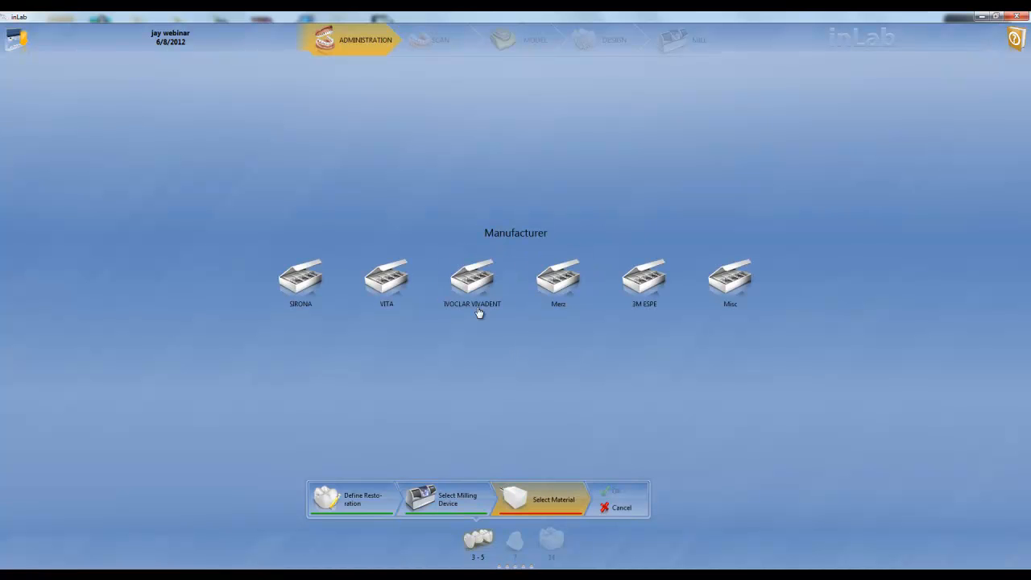
click(477, 301)
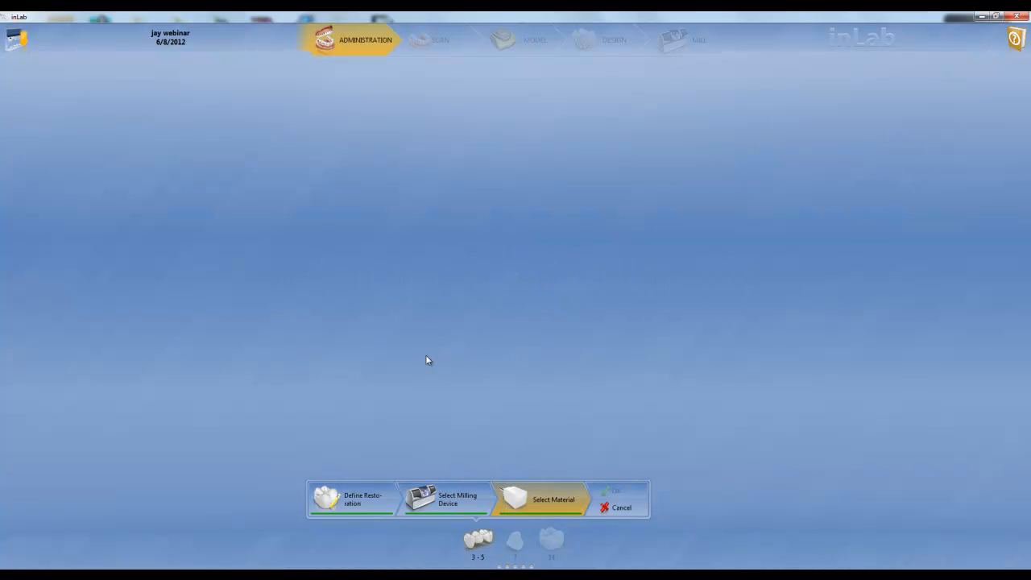
click(637, 344)
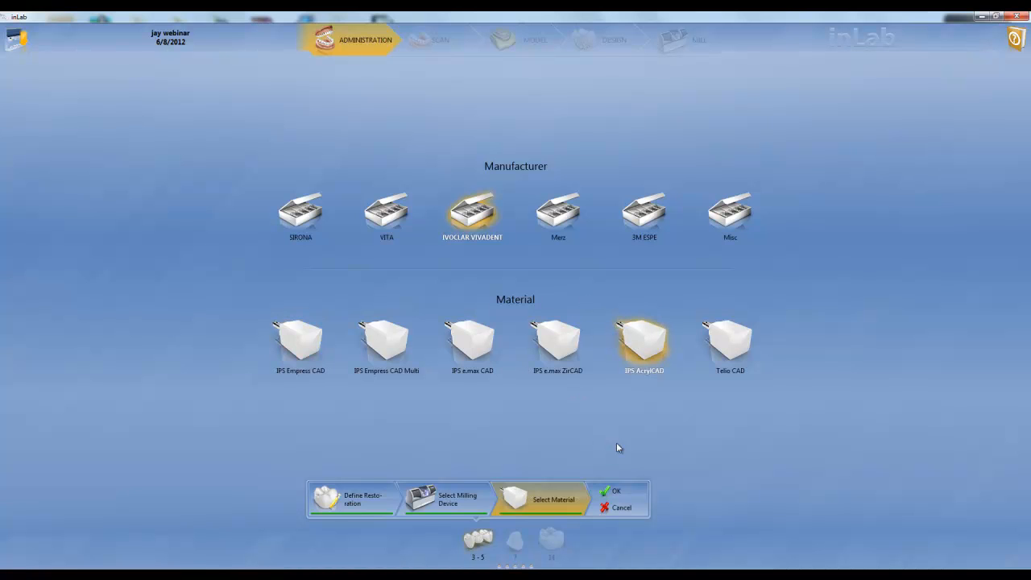
click(606, 493)
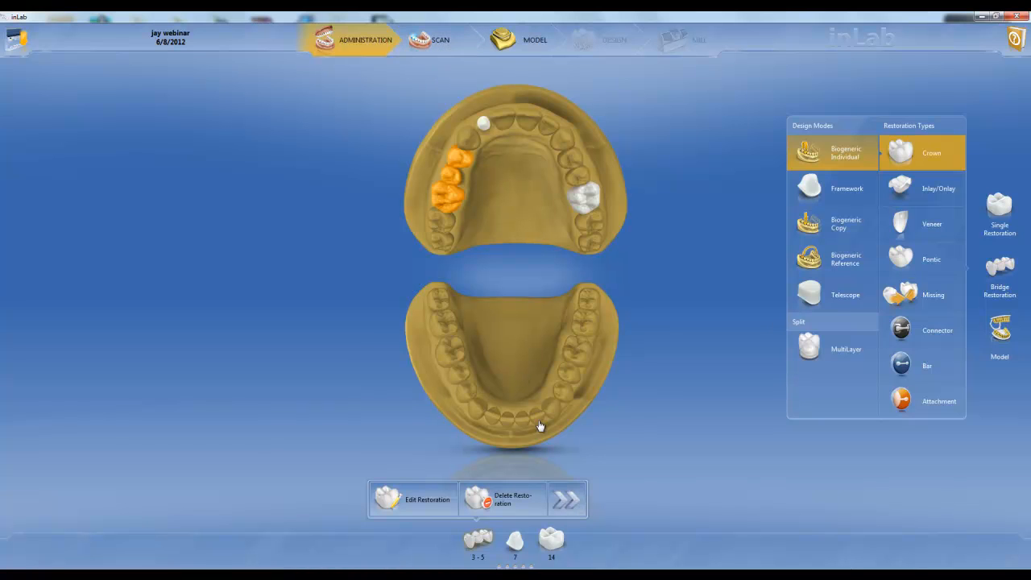
Step: Move on to the Scan phase and activate the inEos Blue camera
click(567, 500)
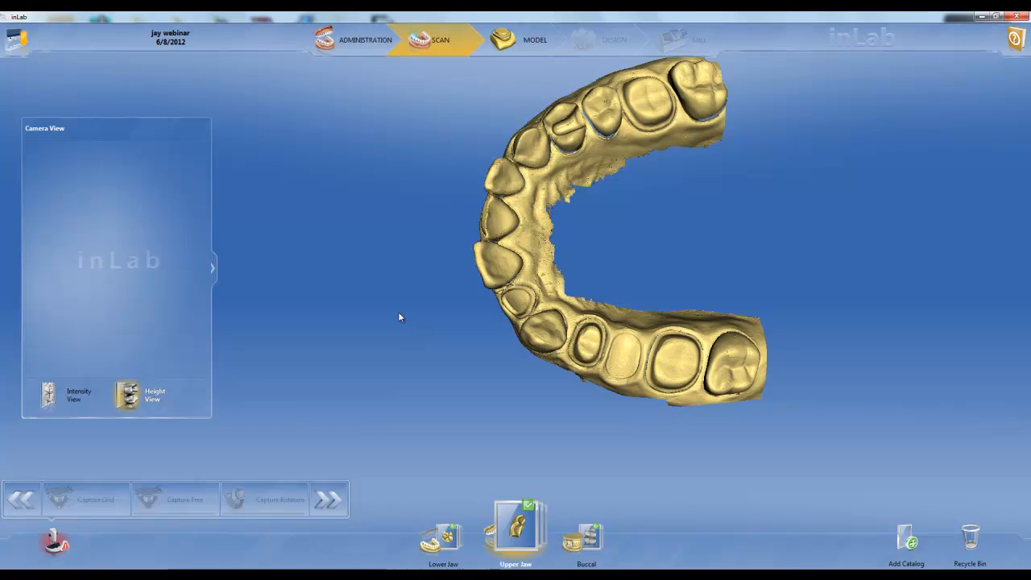
click(58, 546)
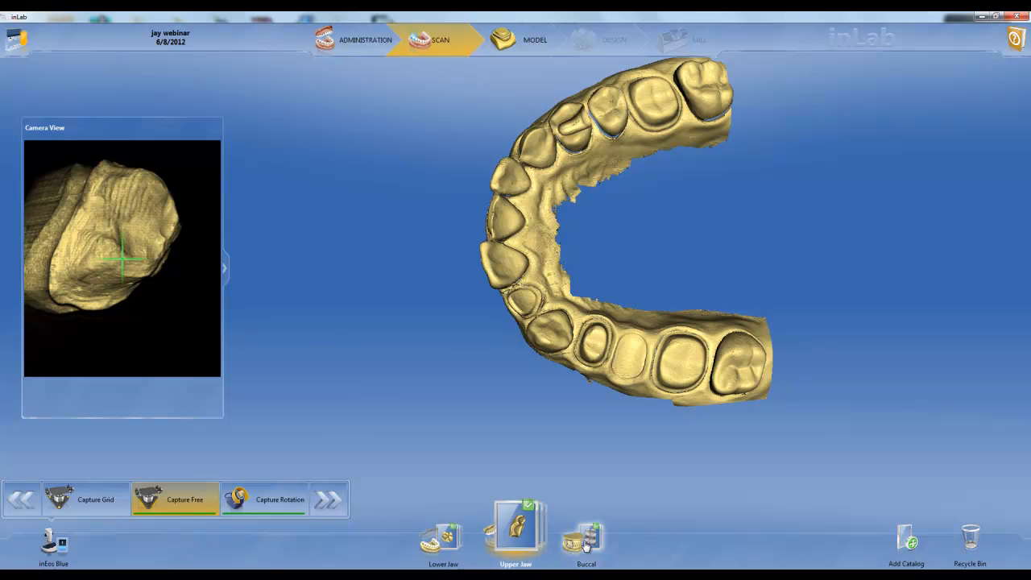
Step: Review the additional image catalogs and the advanced scan options
click(907, 540)
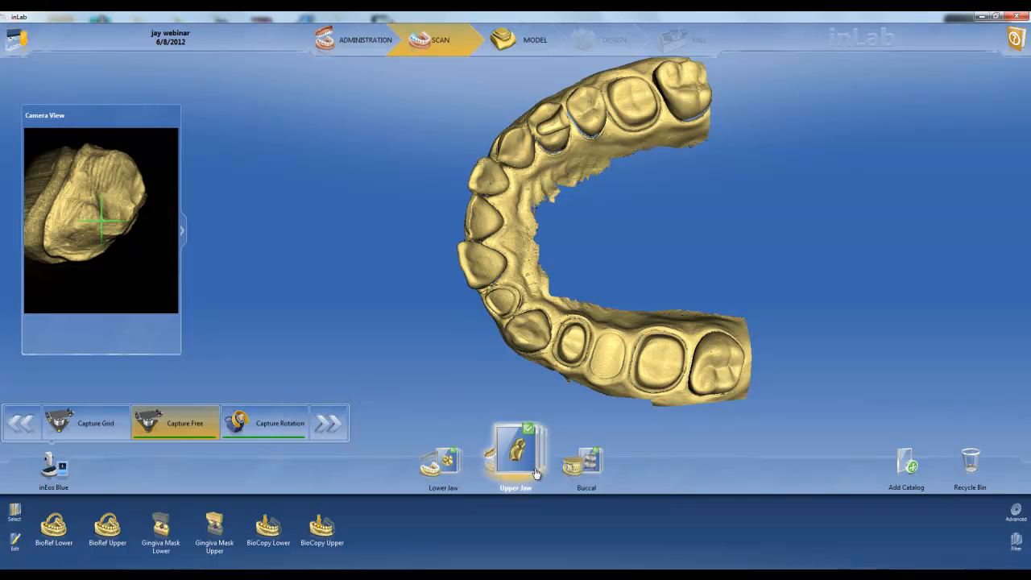
click(1018, 512)
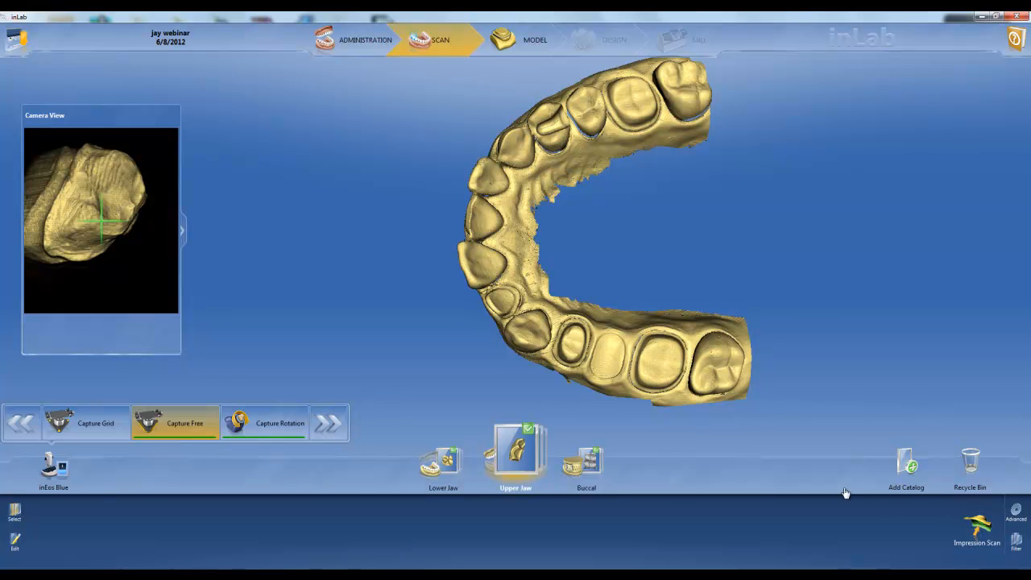
Step: Show the upper jaw's individual images, exclude the last image, number 44, from the model and include it again
click(519, 466)
drag(587, 505, 611, 508)
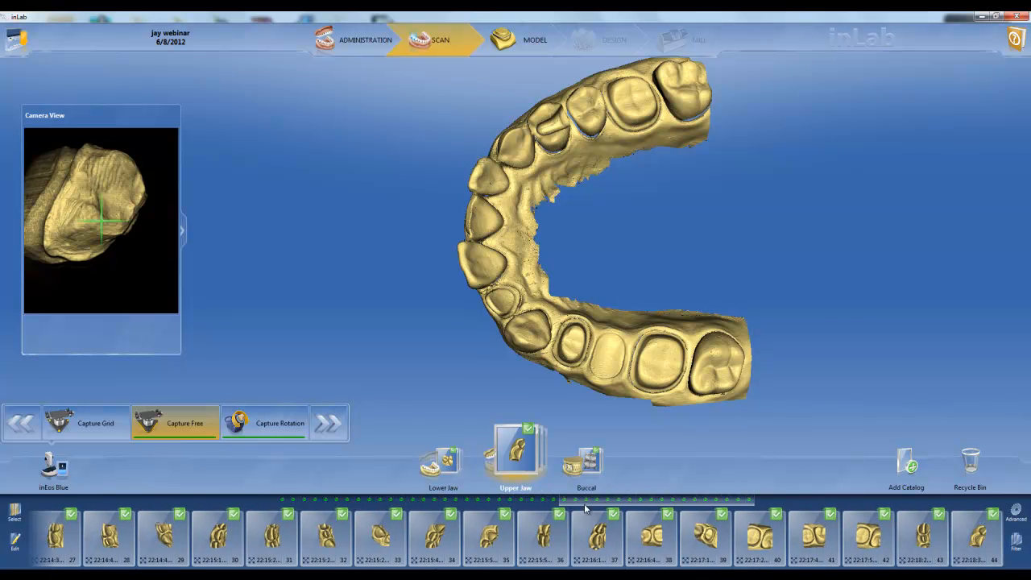
click(971, 528)
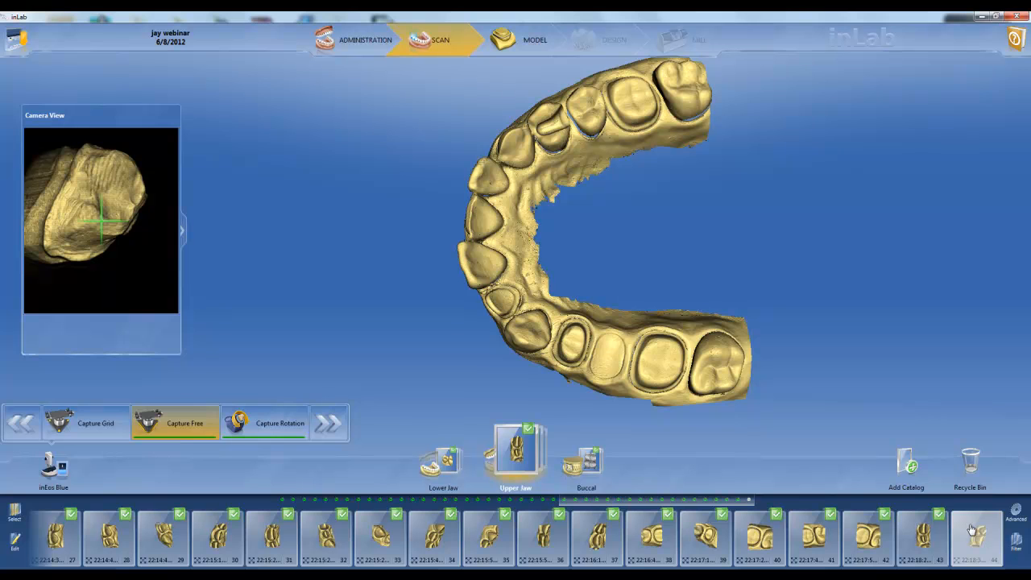
click(972, 529)
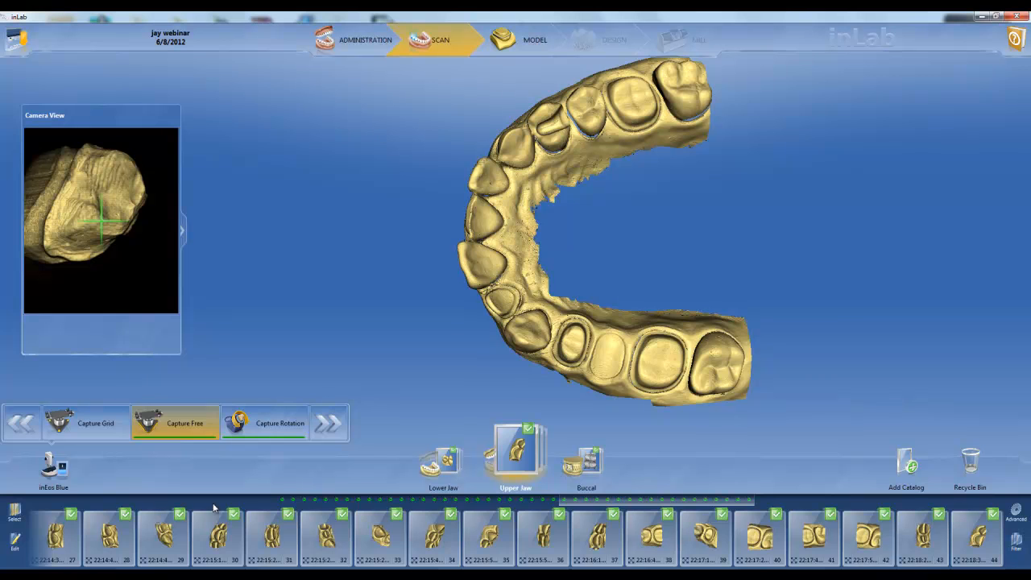
Step: Select all upper jaw images, review the available editing commands, and deselect all the images
click(21, 518)
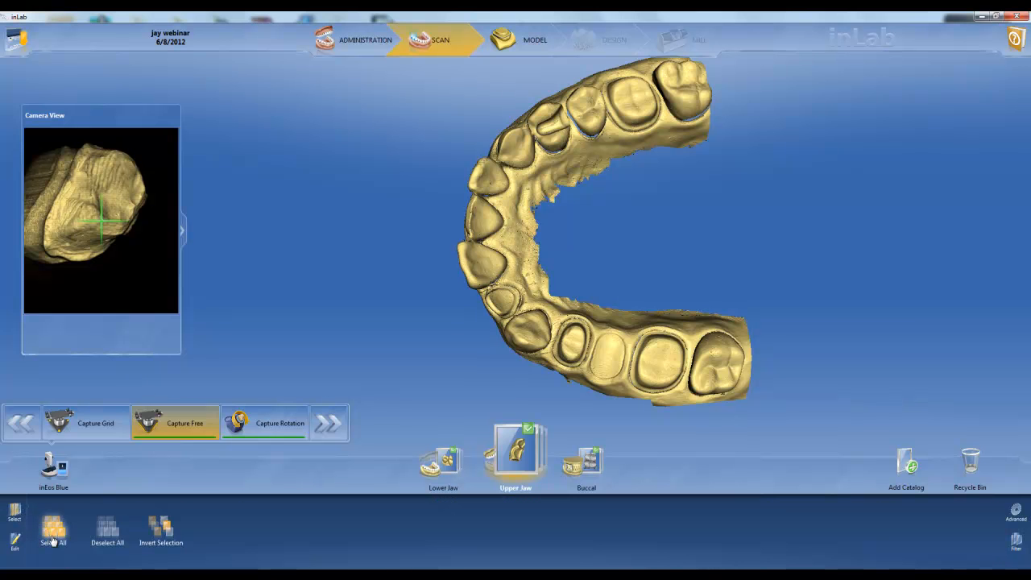
click(53, 532)
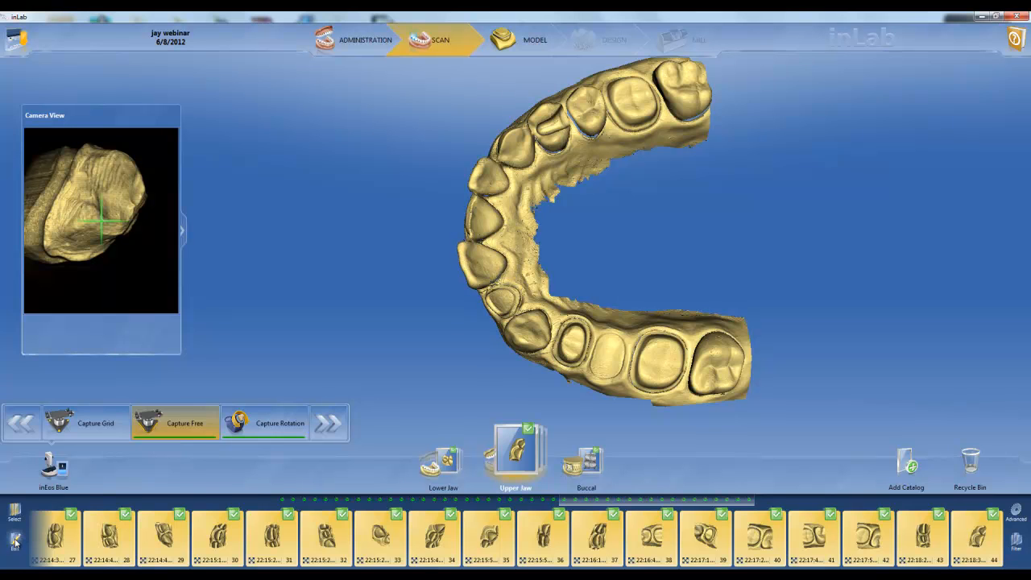
click(14, 540)
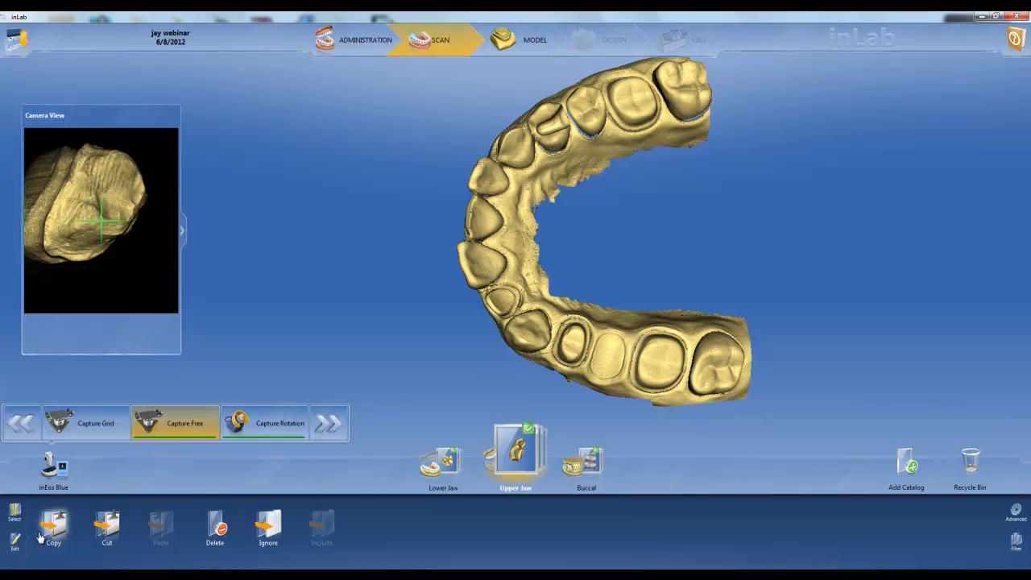
click(16, 521)
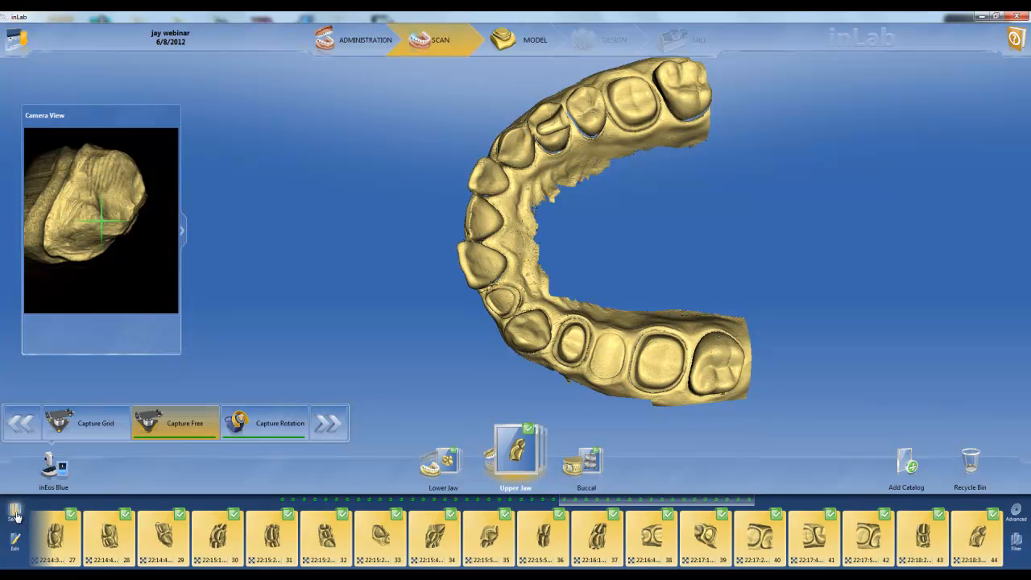
click(16, 516)
click(106, 535)
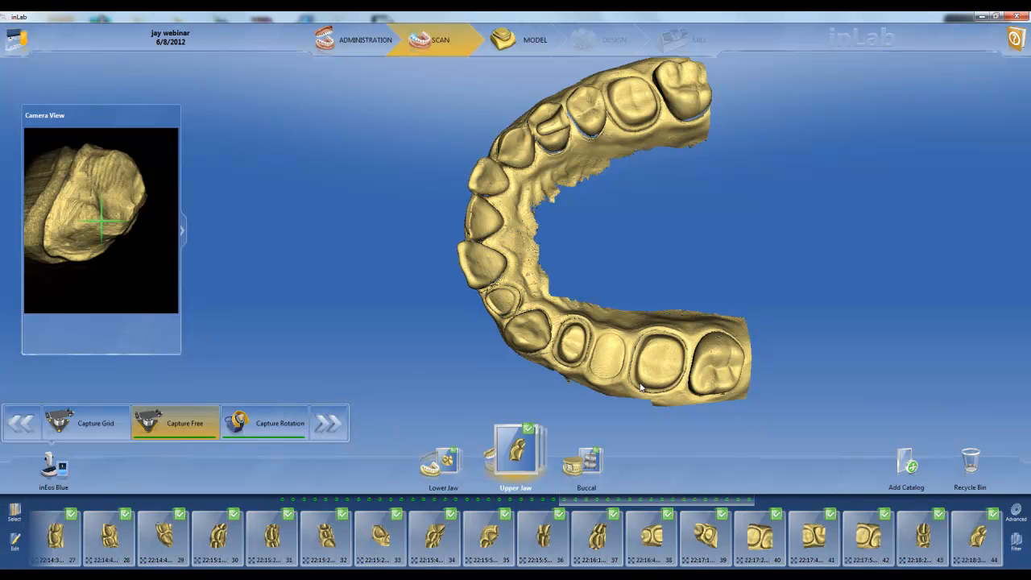
Step: Move on to the Model phase, open the upper jaw for model editing, and review the Add tools for shaping it
click(337, 429)
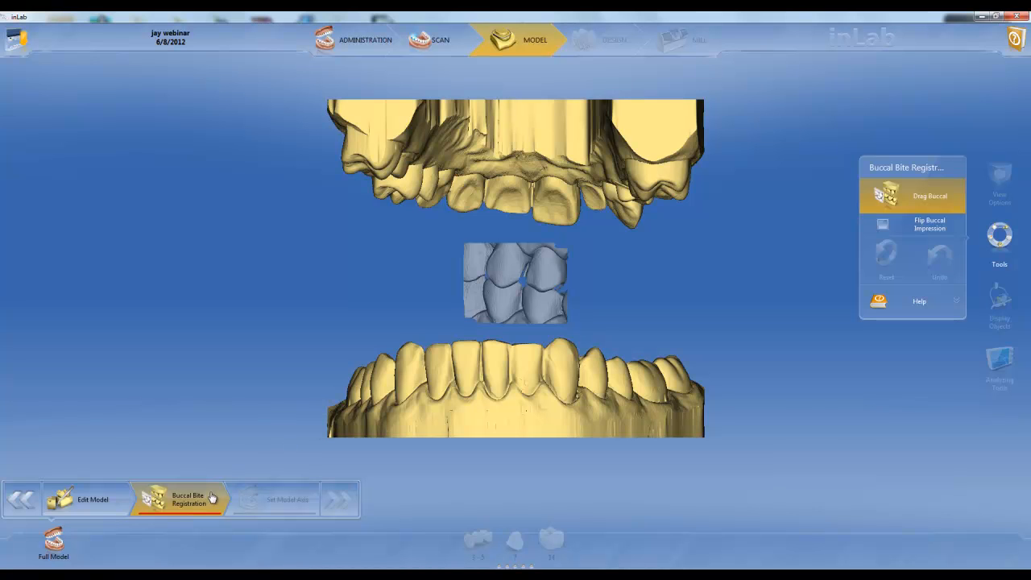
click(103, 503)
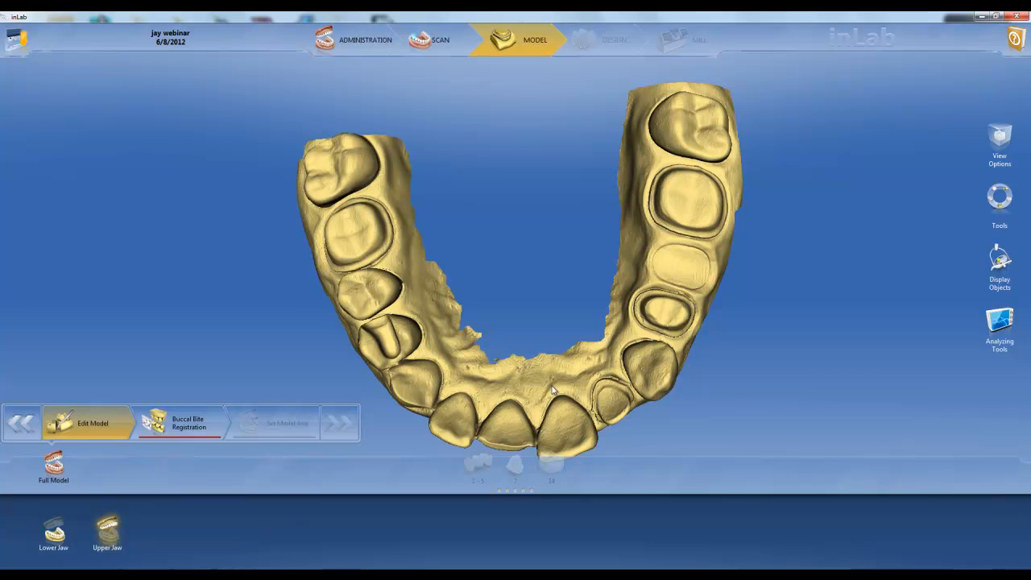
right_click(508, 376)
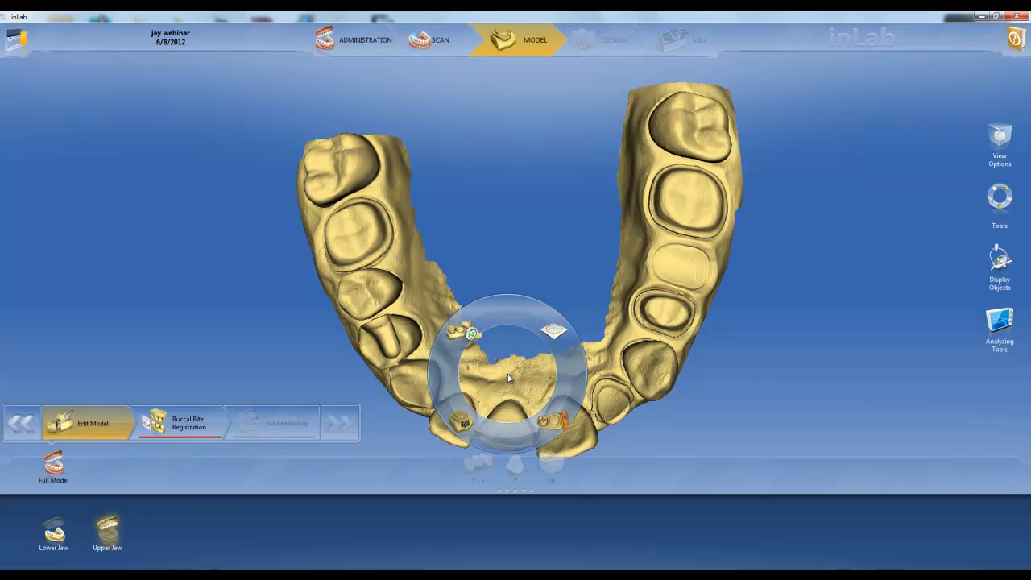
click(552, 334)
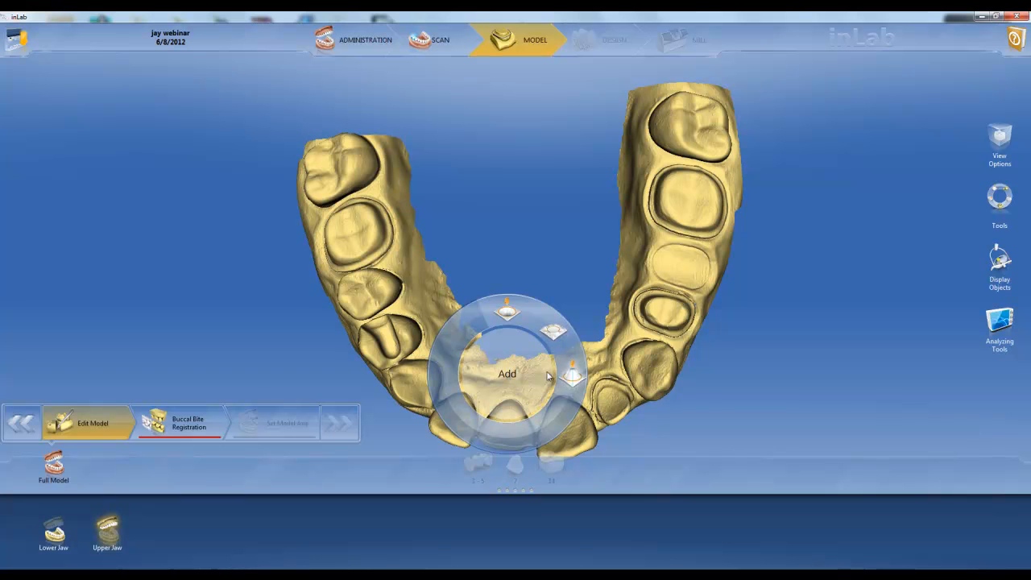
click(571, 379)
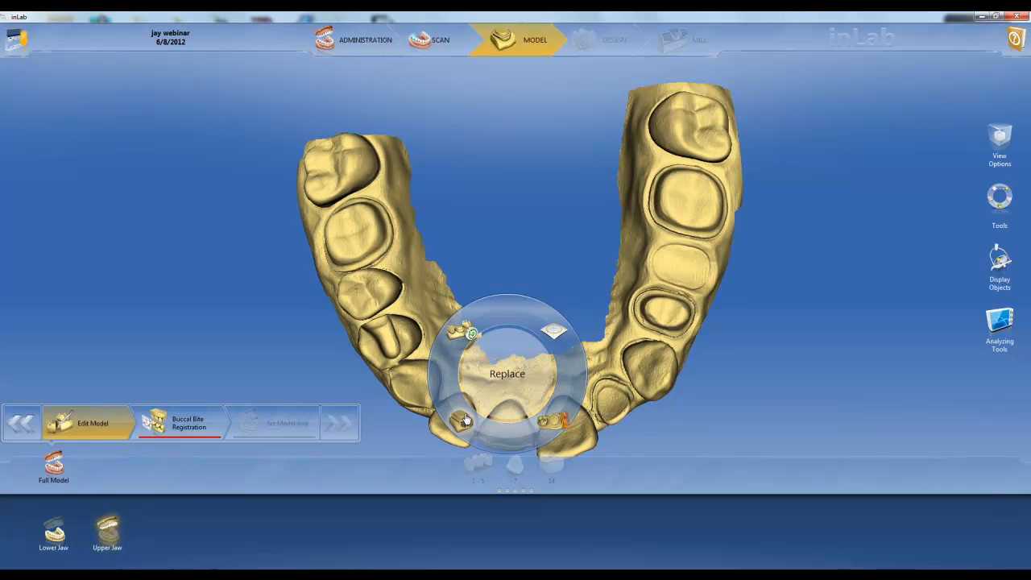
Step: Start the buccal bite registration, turn the jaws to their side view, and flip the buccal impression and back again
click(180, 428)
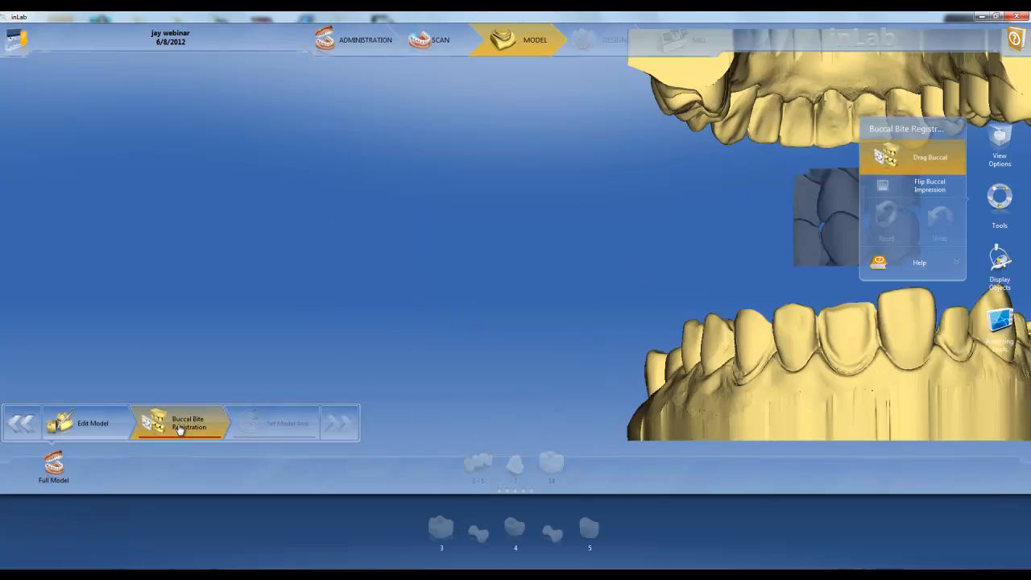
mouse_move(426, 151)
mouse_down()
mouse_move(450, 141)
mouse_move(550, 150)
mouse_move(484, 192)
mouse_move(394, 186)
mouse_move(391, 141)
mouse_move(593, 121)
mouse_move(467, 89)
mouse_move(485, 105)
mouse_move(441, 141)
mouse_up()
drag(532, 362, 420, 375)
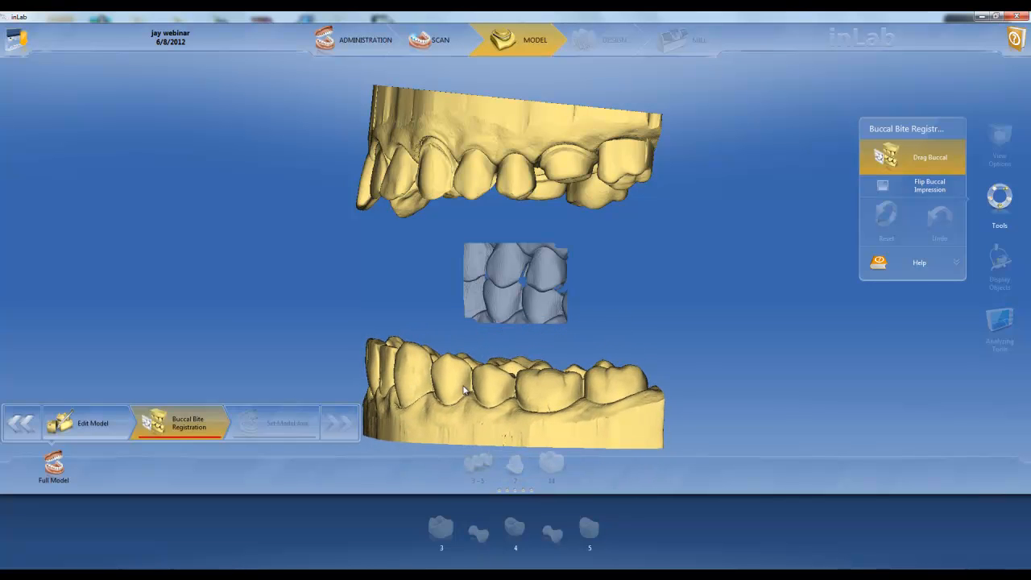
click(885, 187)
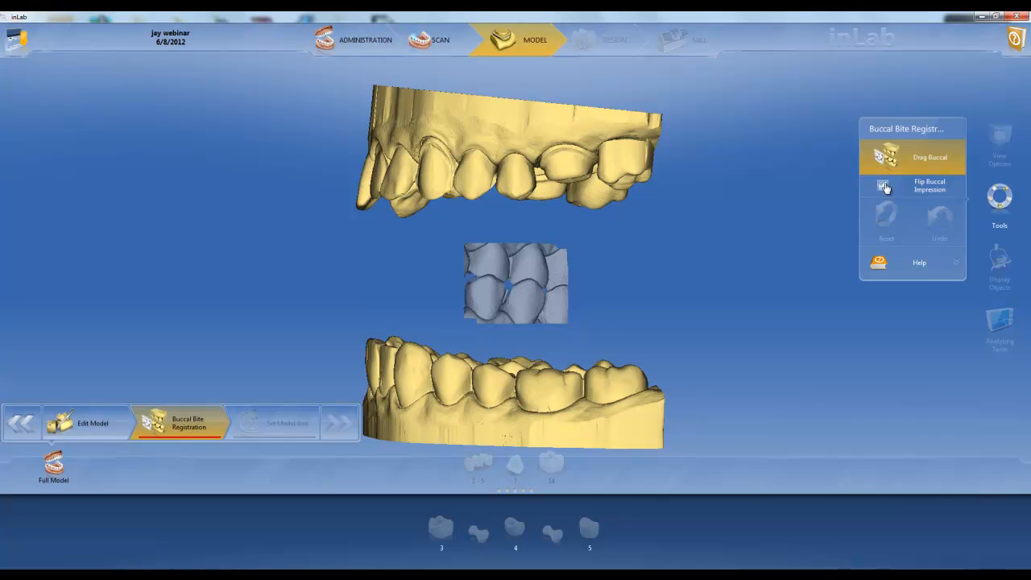
click(885, 187)
Step: Register the bite by placing the buccal impression on the matching upper jaw teeth and on the corresponding lower jaw teeth
drag(520, 262, 495, 176)
drag(492, 167, 487, 169)
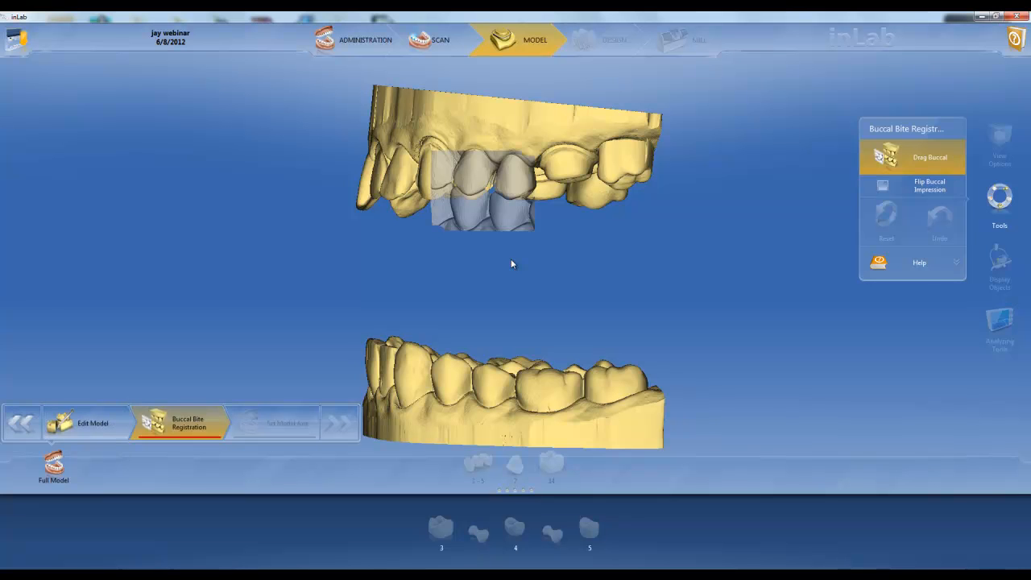
drag(608, 403, 436, 394)
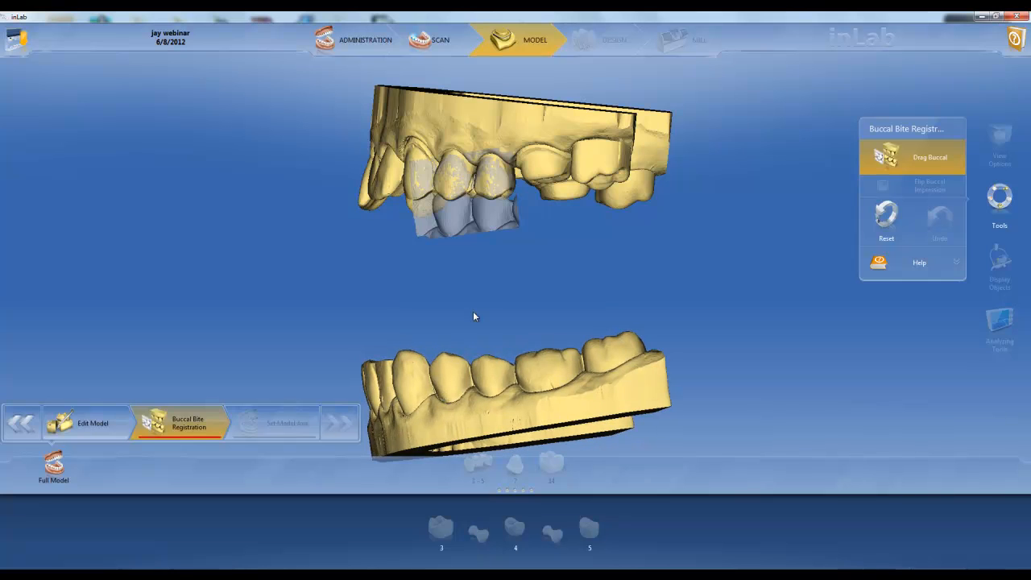
drag(473, 220, 471, 388)
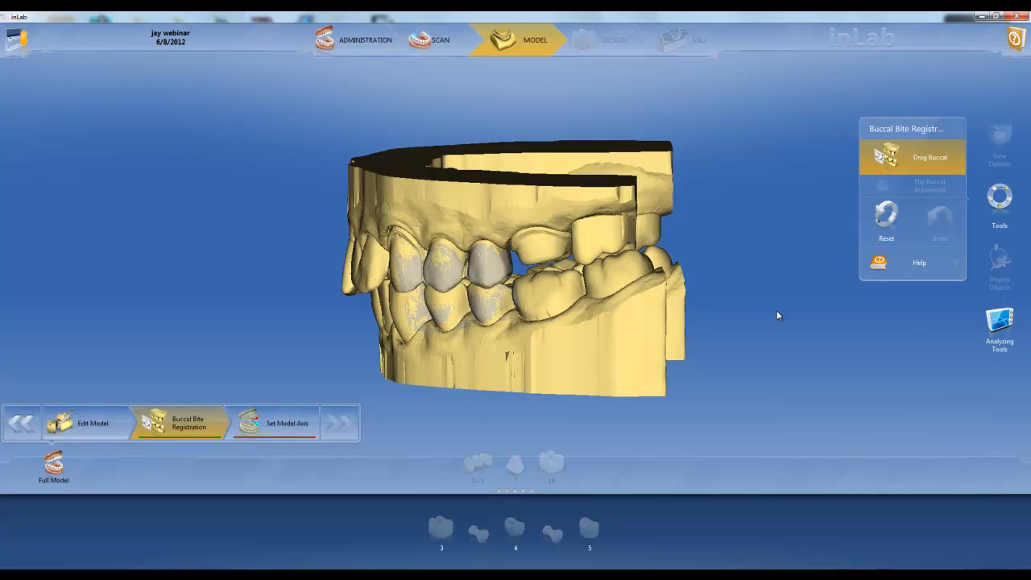
Step: Display the model contacts on both jaws, hide them again, and inspect the registered bite from the side
click(1001, 323)
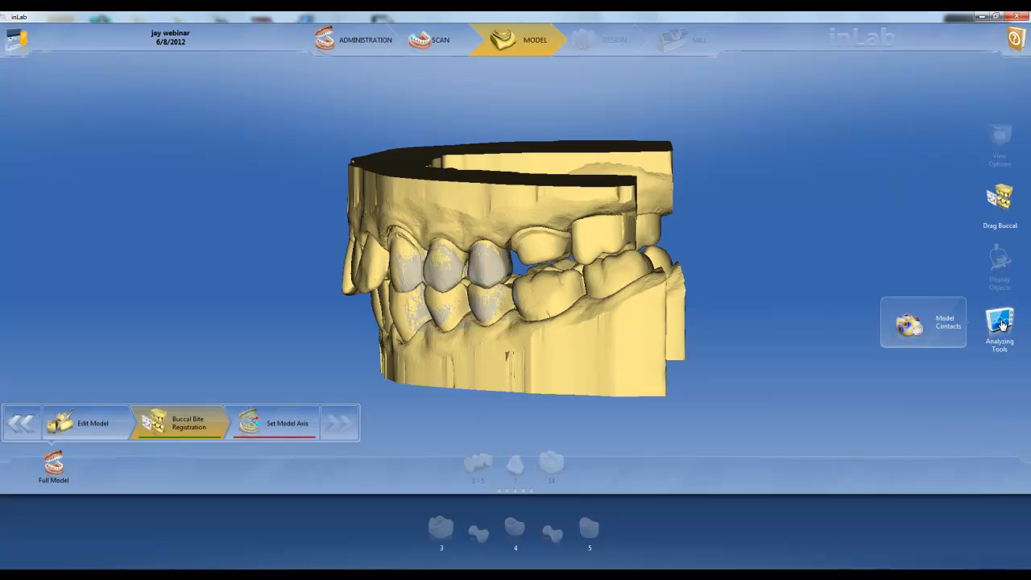
click(913, 326)
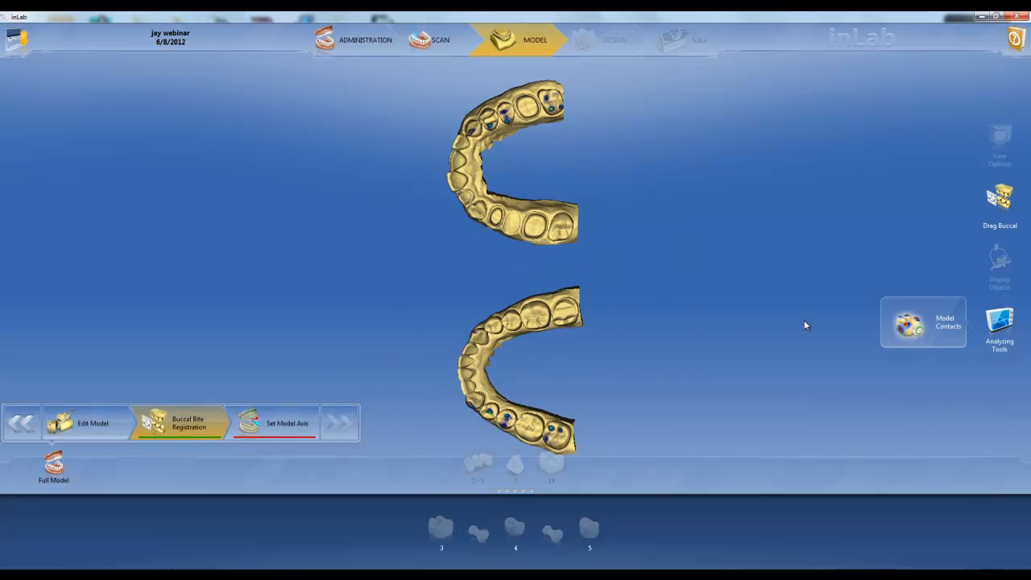
mouse_move(525, 354)
mouse_down()
mouse_move(525, 322)
mouse_move(528, 357)
mouse_up()
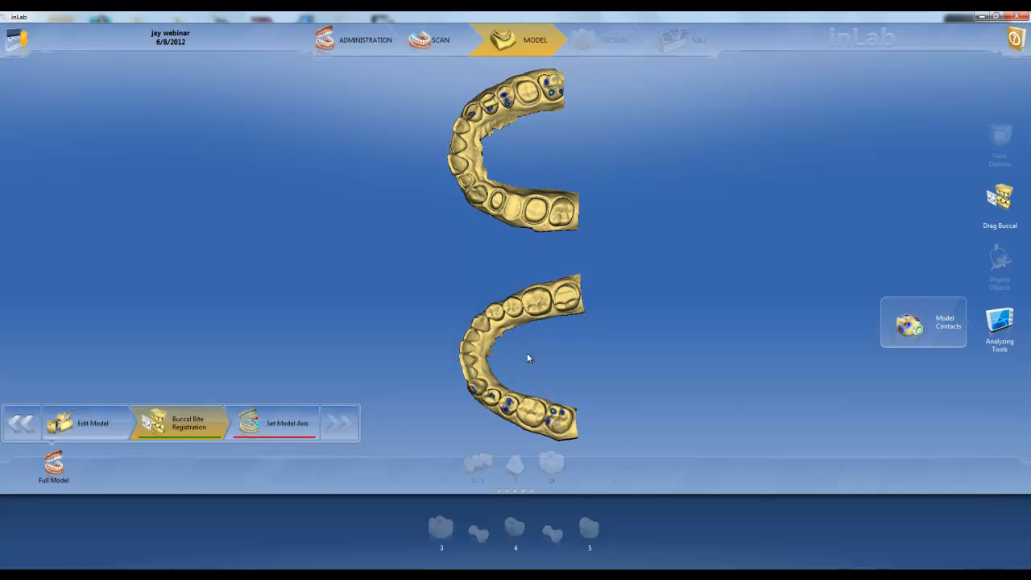
click(915, 326)
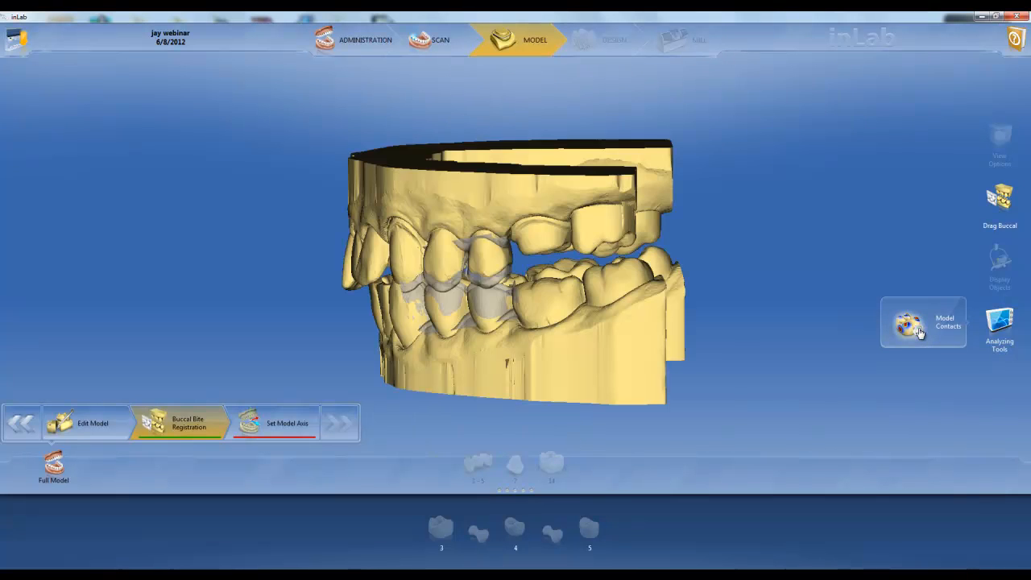
click(1000, 330)
drag(512, 305, 592, 250)
drag(515, 265, 432, 288)
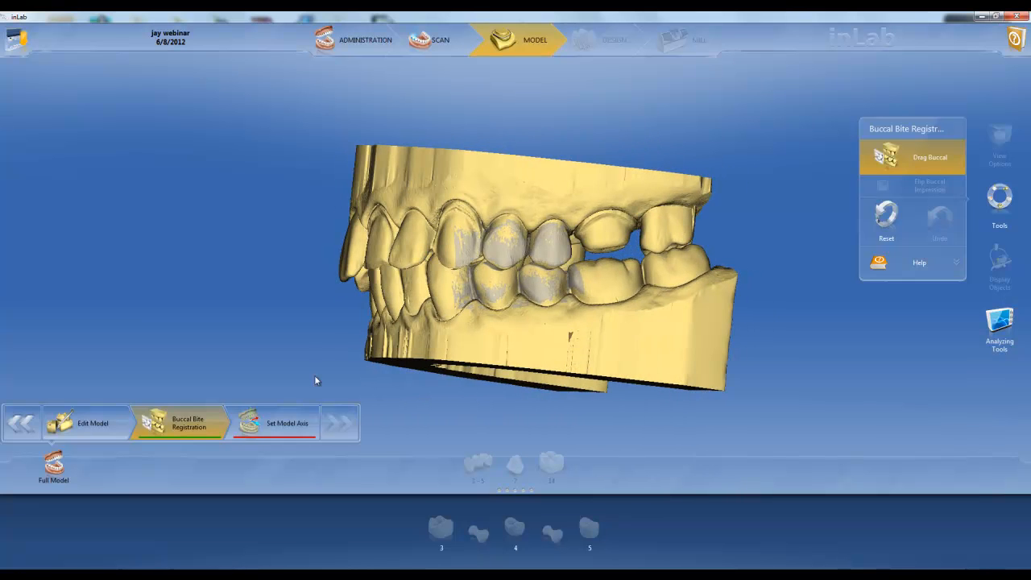
Step: Set the model axis by fitting the upper arch into the guide curve and leveling the bite on the horizontal line, and accept it
click(279, 432)
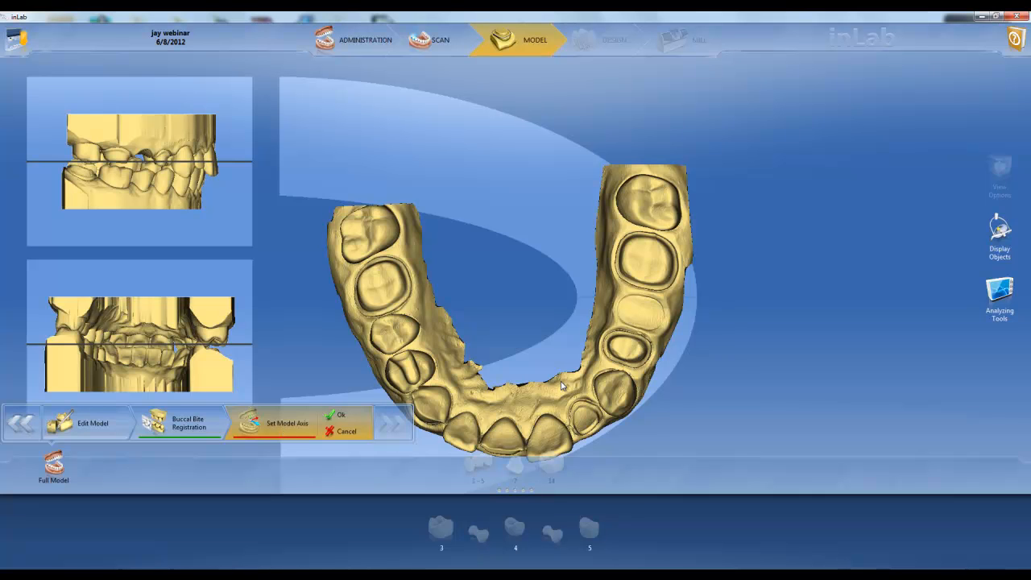
drag(606, 400, 650, 254)
drag(622, 309, 591, 346)
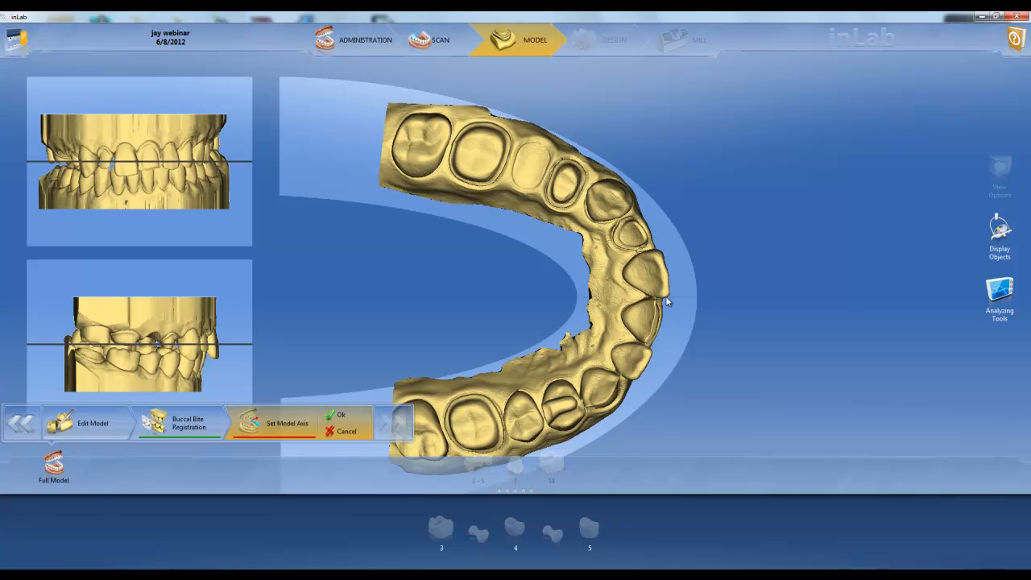
drag(152, 191, 152, 189)
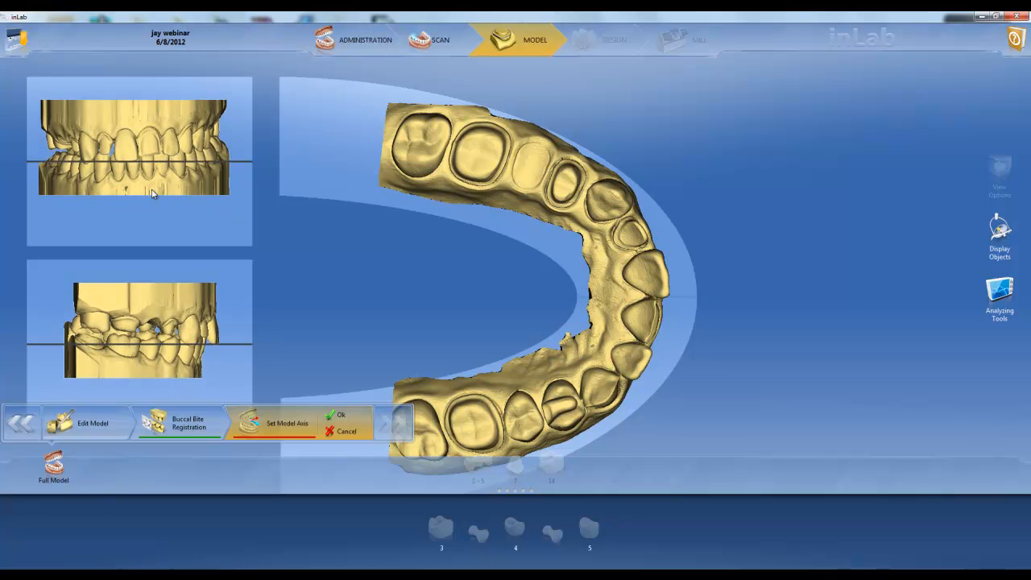
drag(218, 190, 152, 188)
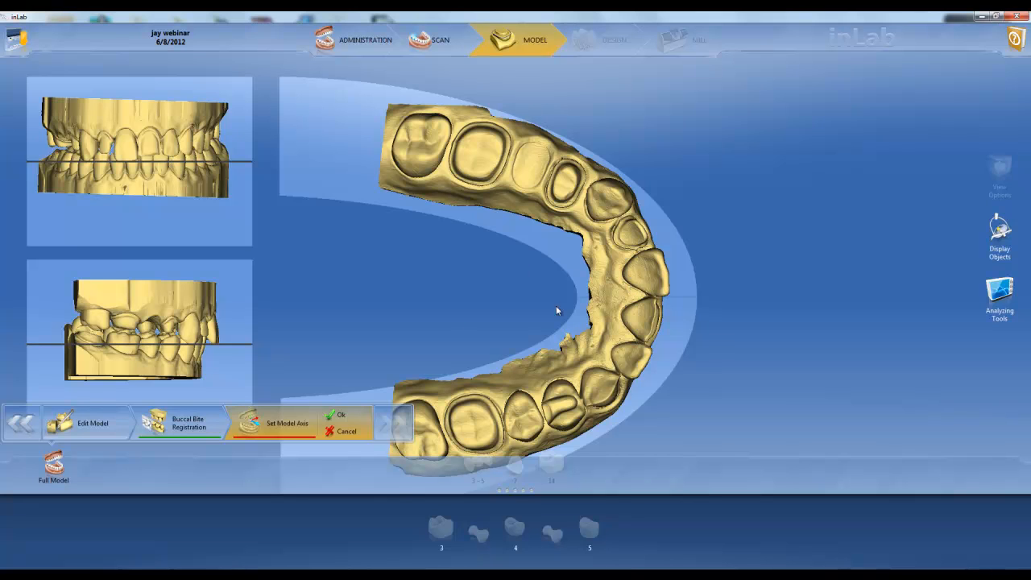
click(342, 417)
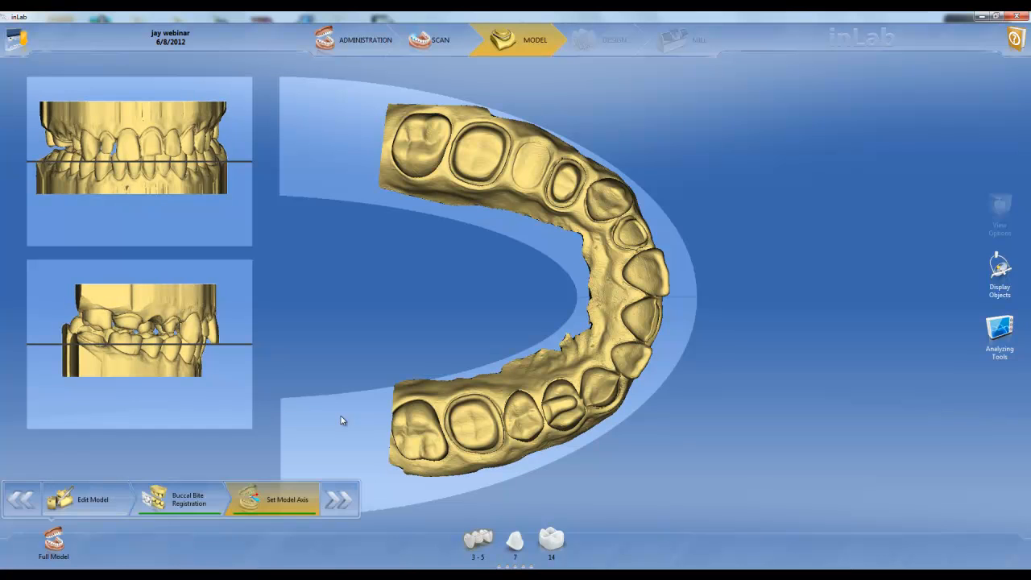
Step: Select restoration 14 and start drawing its margin around the prepared molar with automatic detection
click(338, 503)
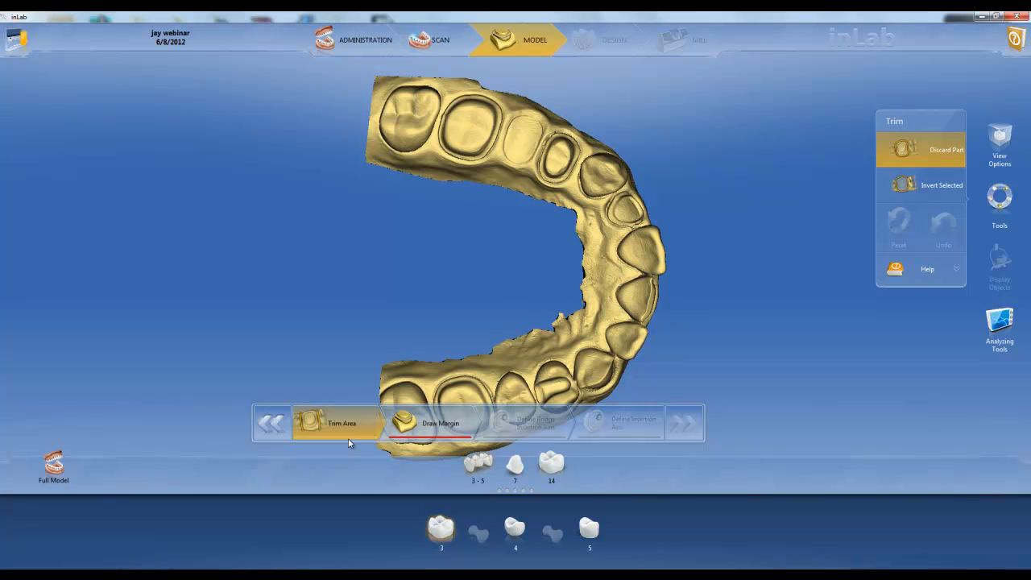
click(555, 465)
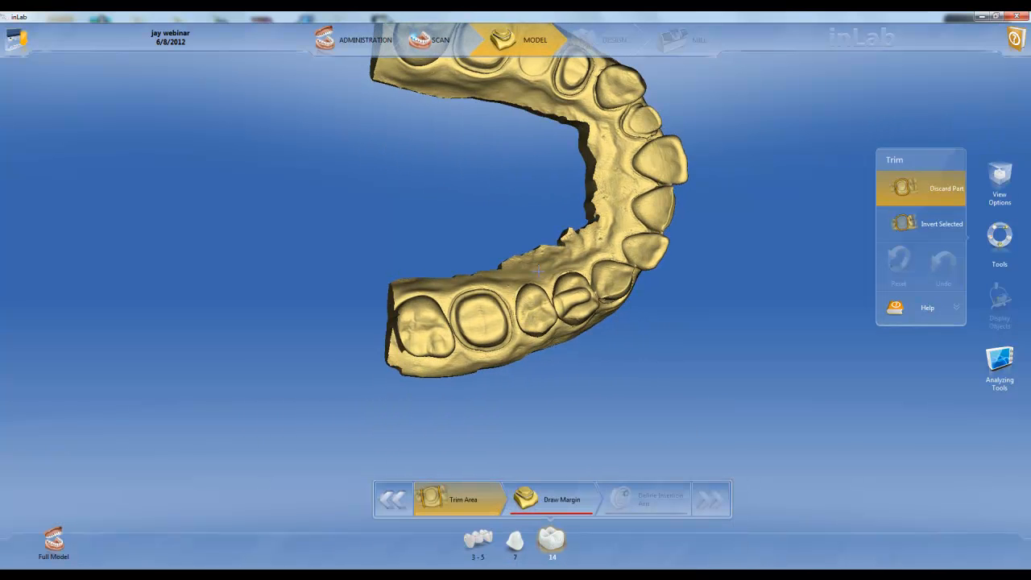
click(544, 506)
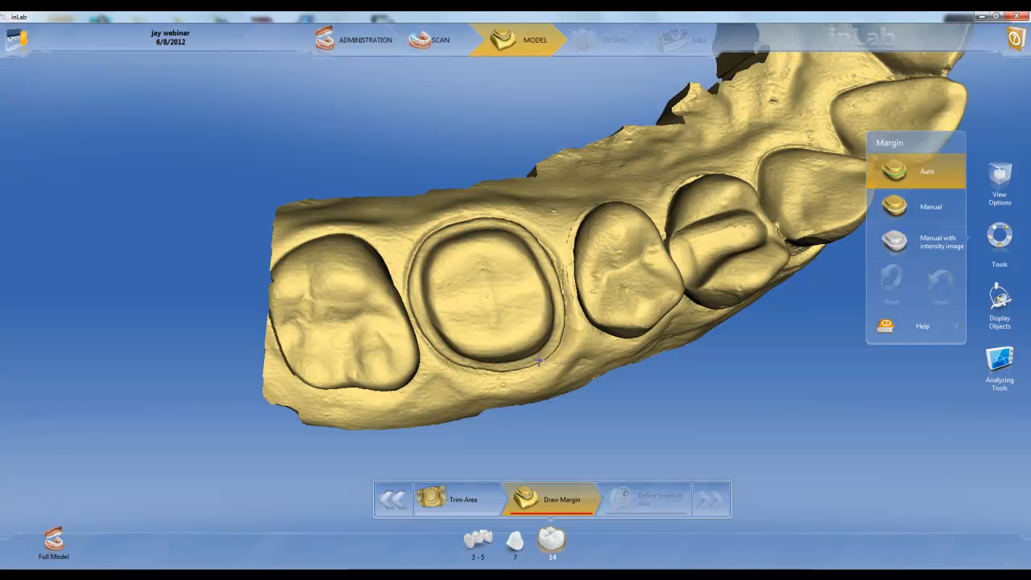
click(539, 361)
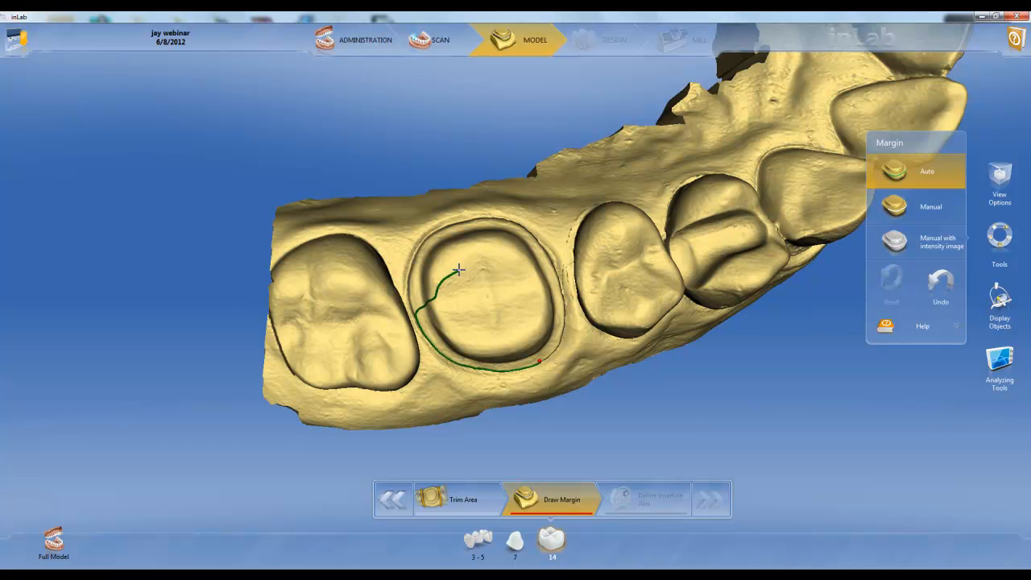
click(456, 224)
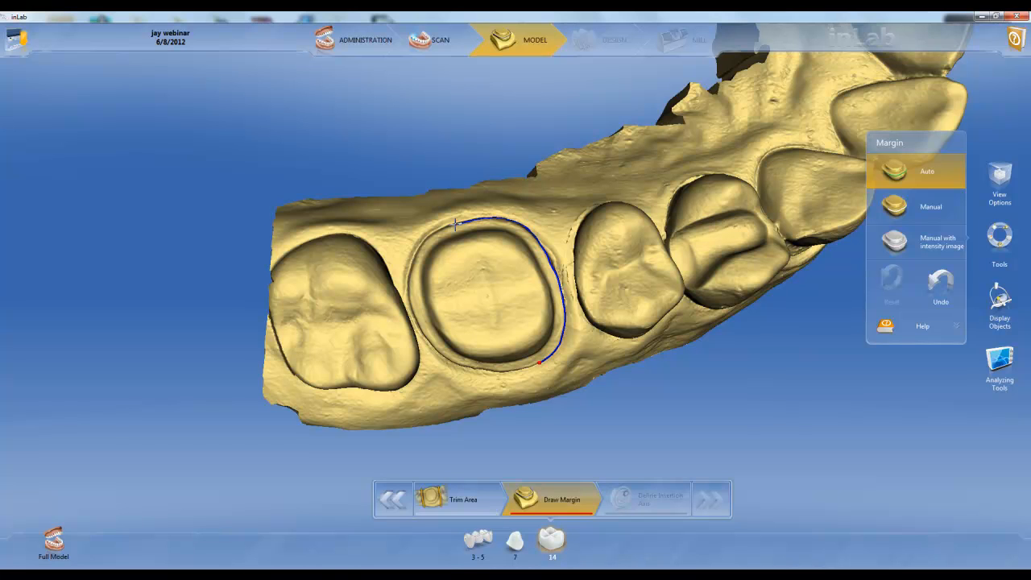
Step: Cycle the margin mode through Manual and Manual with intensity image back to Auto, and close the margin line around tooth 14
key(space)
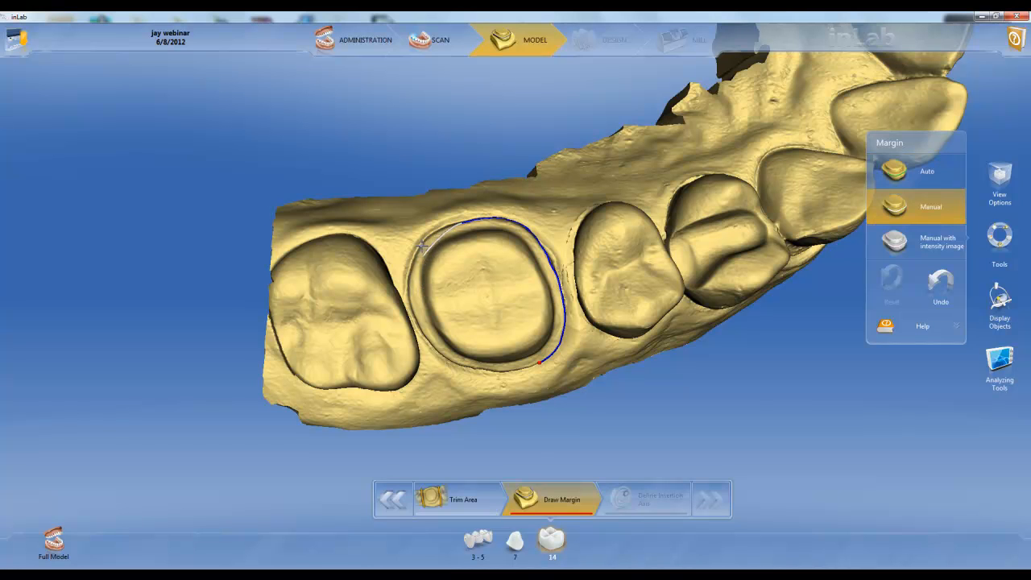
key(space)
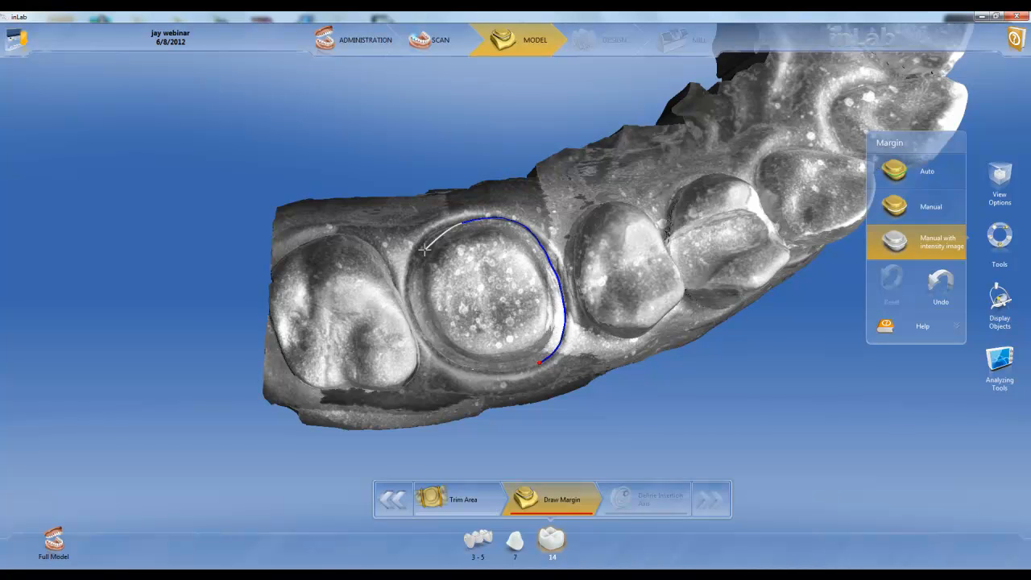
key(space)
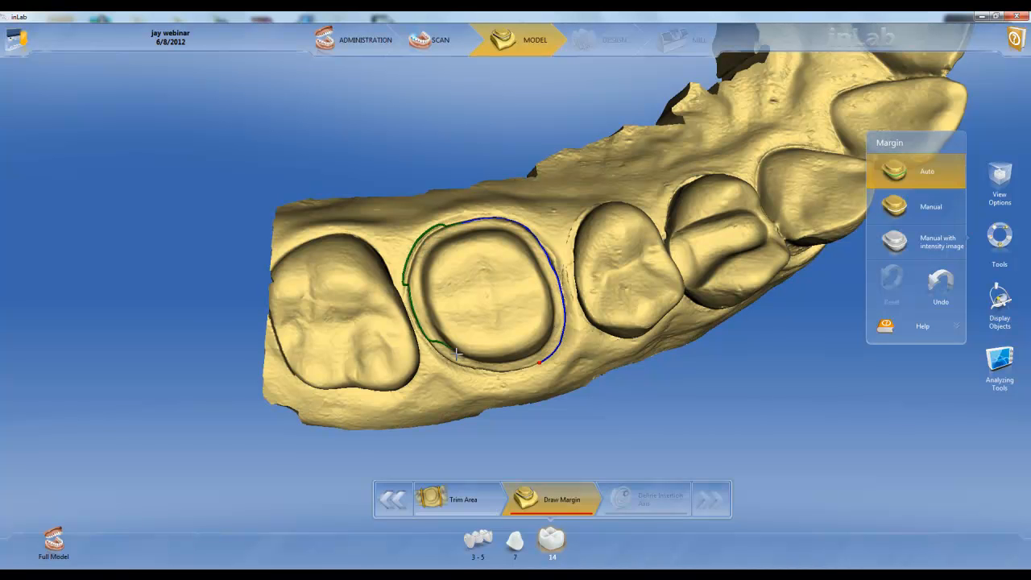
click(407, 284)
Step: Correct tooth 14's margin in Manual mode, redrawing the stretches beside the rear molar and along the inner edge facing the premolar
drag(501, 232, 510, 299)
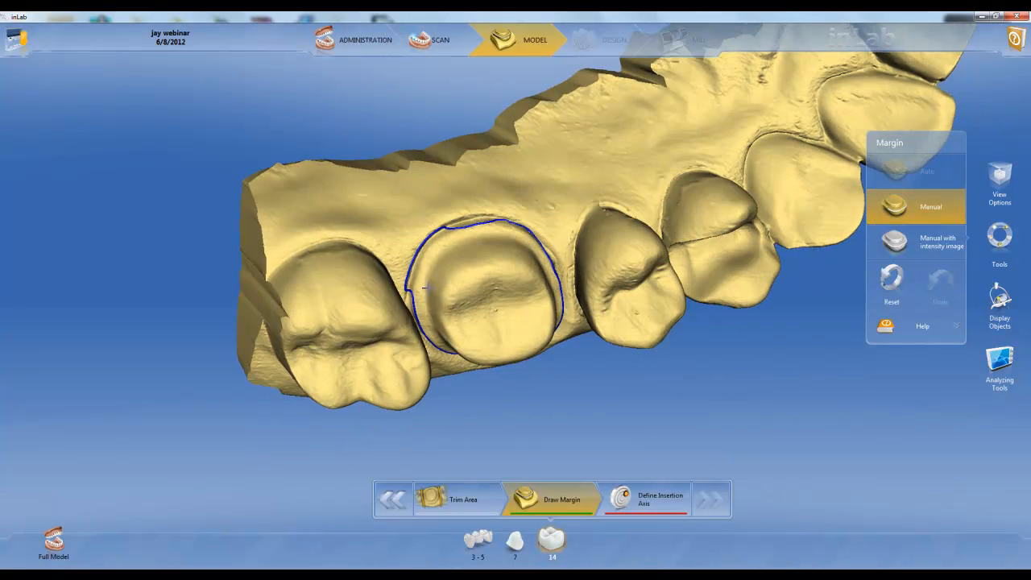
click(408, 295)
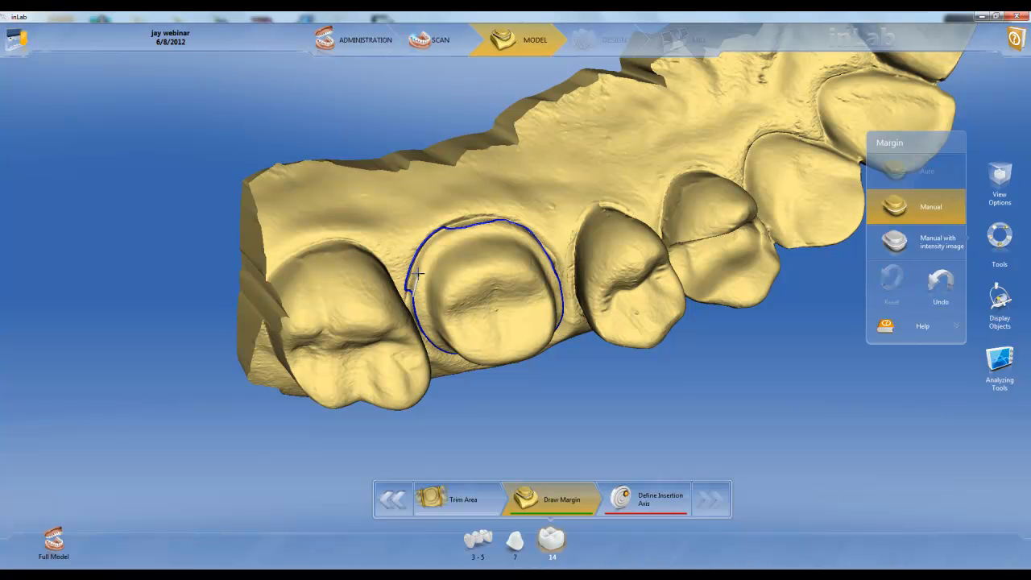
click(426, 250)
drag(530, 302, 493, 334)
click(536, 260)
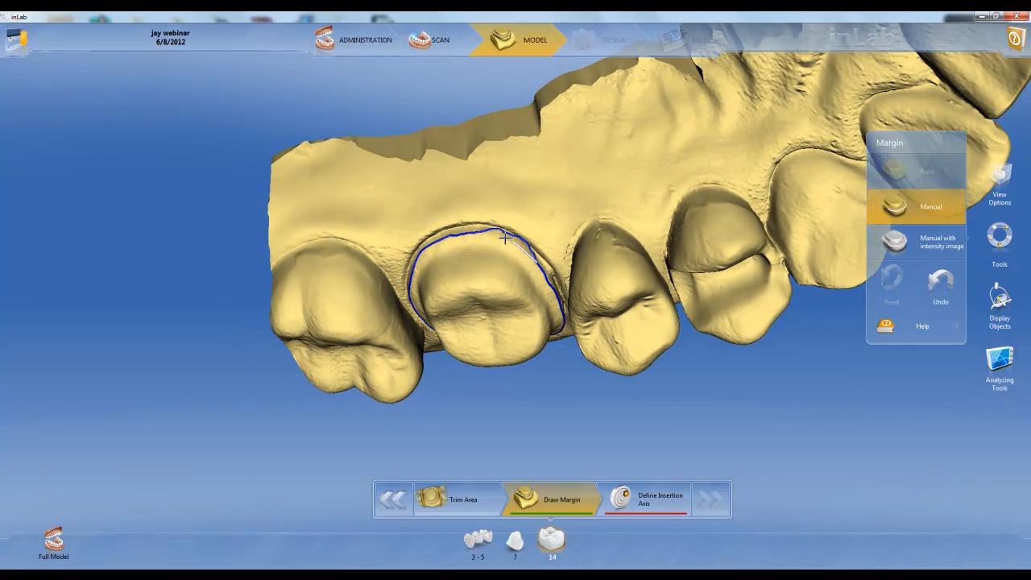
click(490, 233)
drag(494, 328, 503, 201)
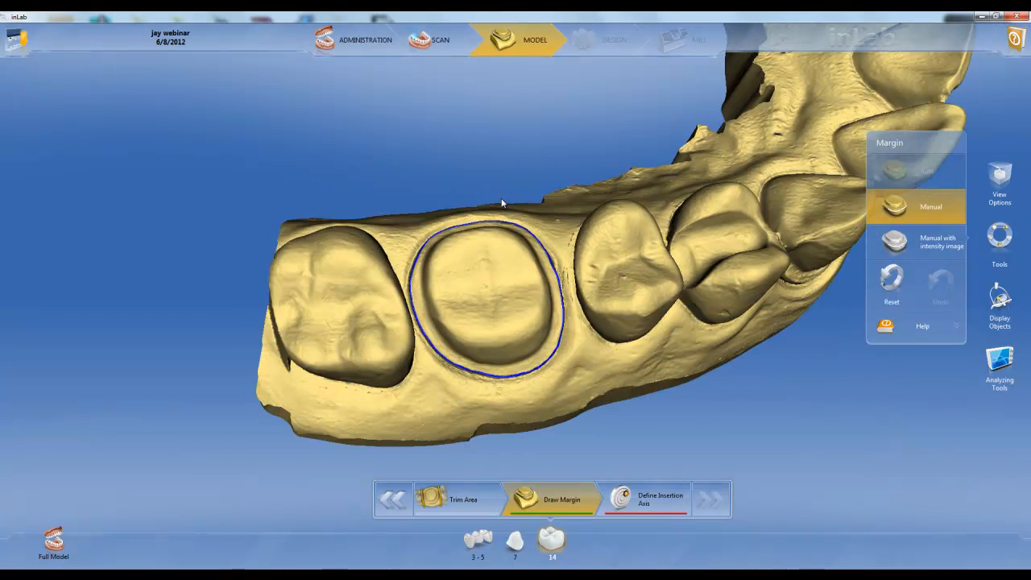
Step: Define and accept the insertion axis of restoration 14 centred on the prepared molar, and calculate its restoration proposal
click(652, 506)
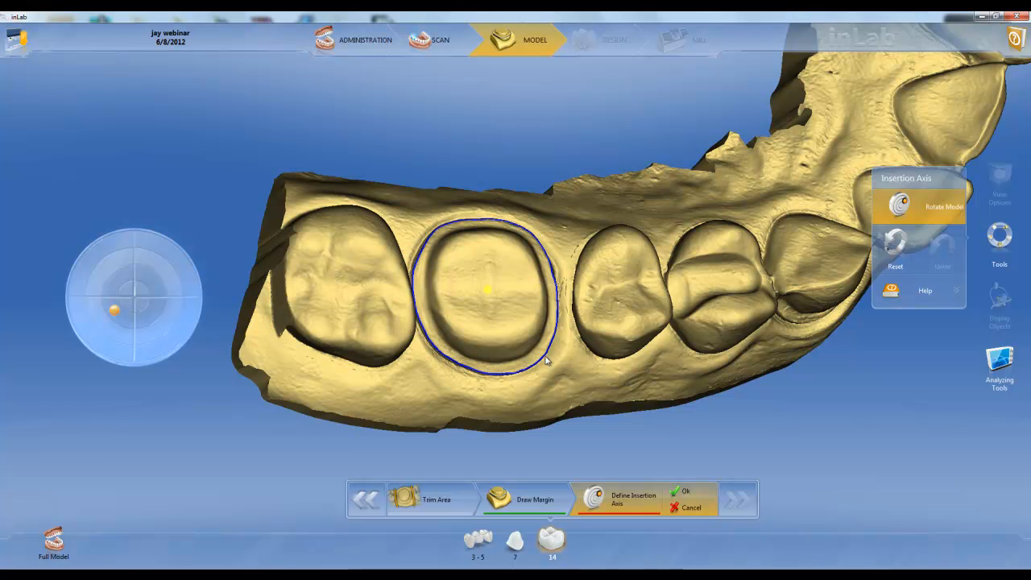
drag(507, 253, 494, 260)
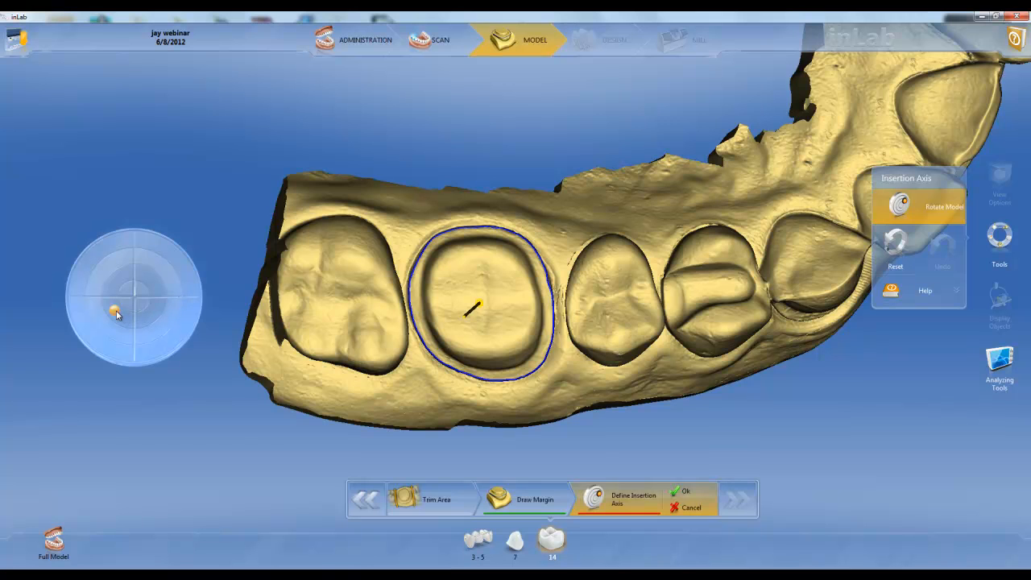
mouse_move(117, 314)
mouse_down()
mouse_move(127, 308)
mouse_move(127, 281)
mouse_move(125, 331)
mouse_move(124, 305)
mouse_up()
click(676, 492)
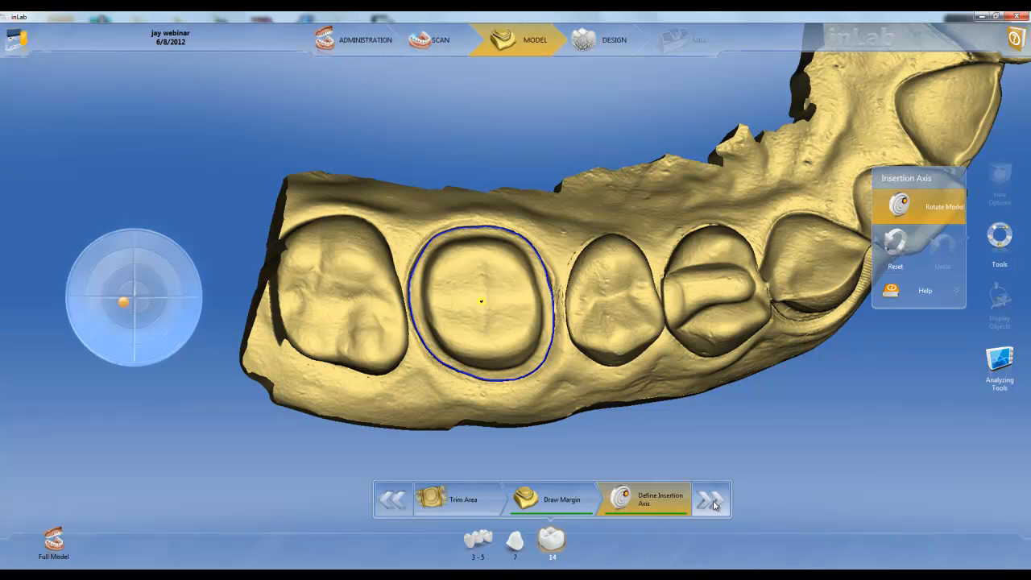
click(713, 501)
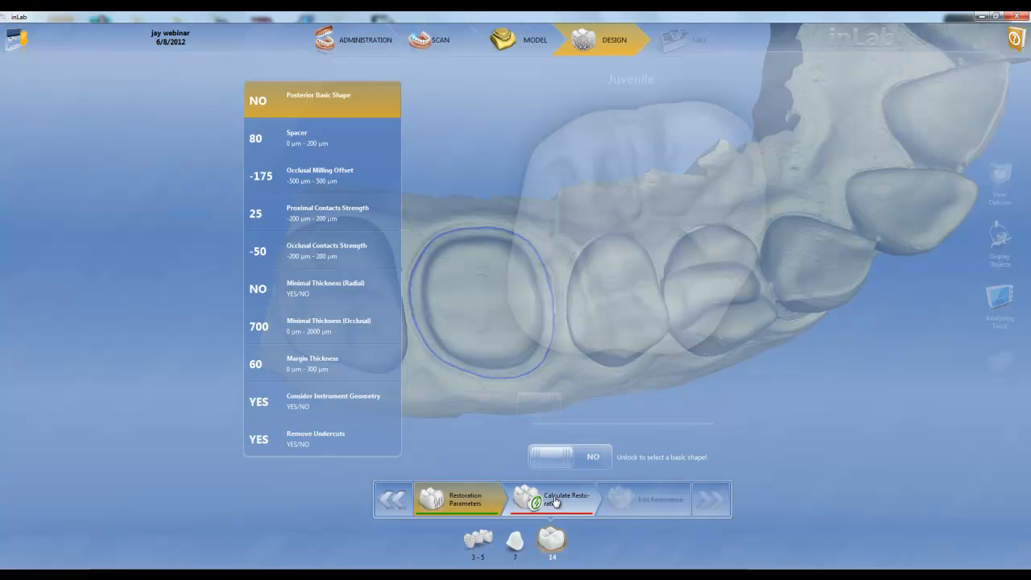
click(555, 500)
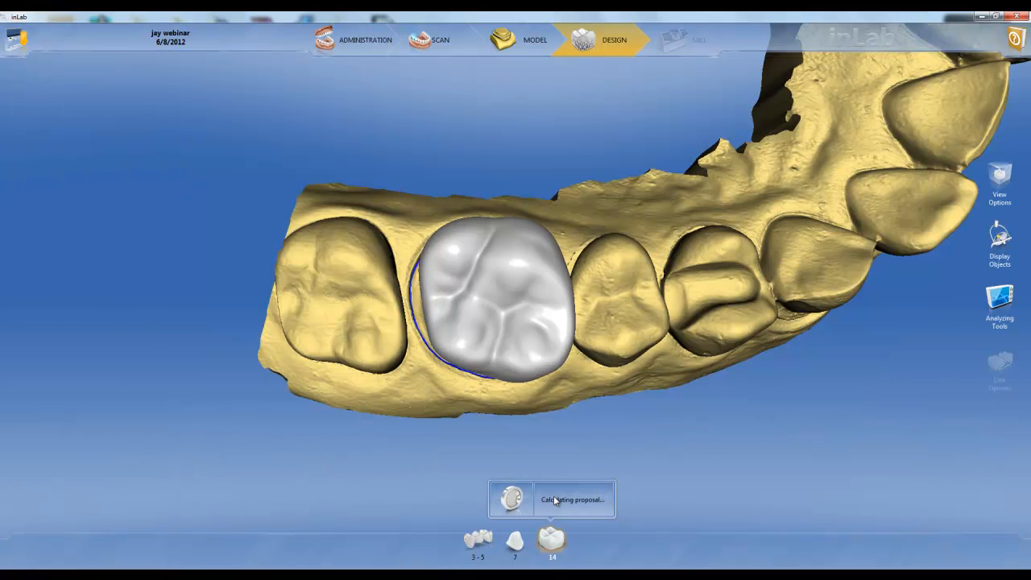
Step: Switch to restoration 7 and draw its margin all around the prepared incisor with automatic detection
right_drag(727, 164, 511, 345)
right_drag(561, 277, 473, 372)
drag(580, 241, 534, 254)
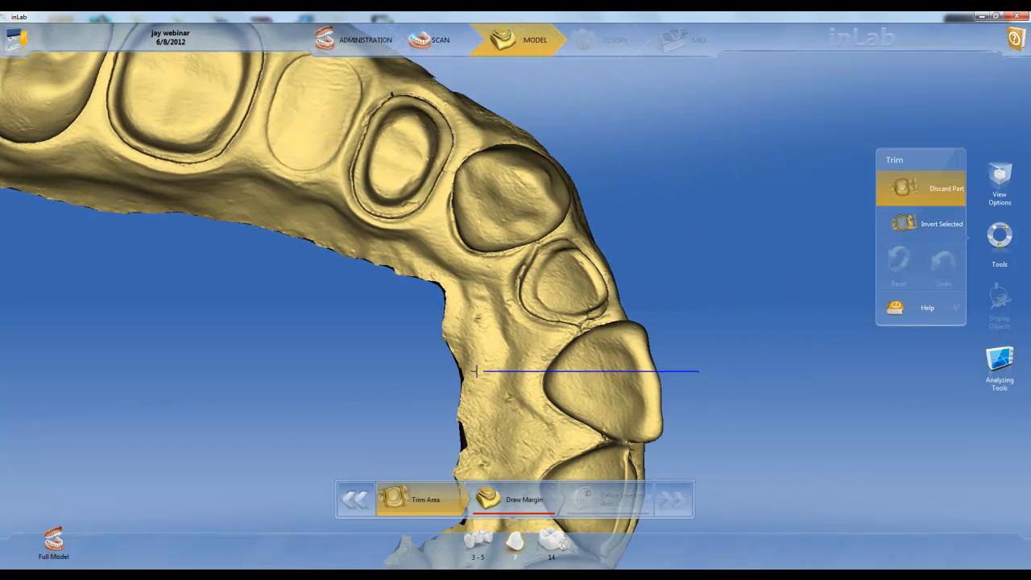
click(528, 505)
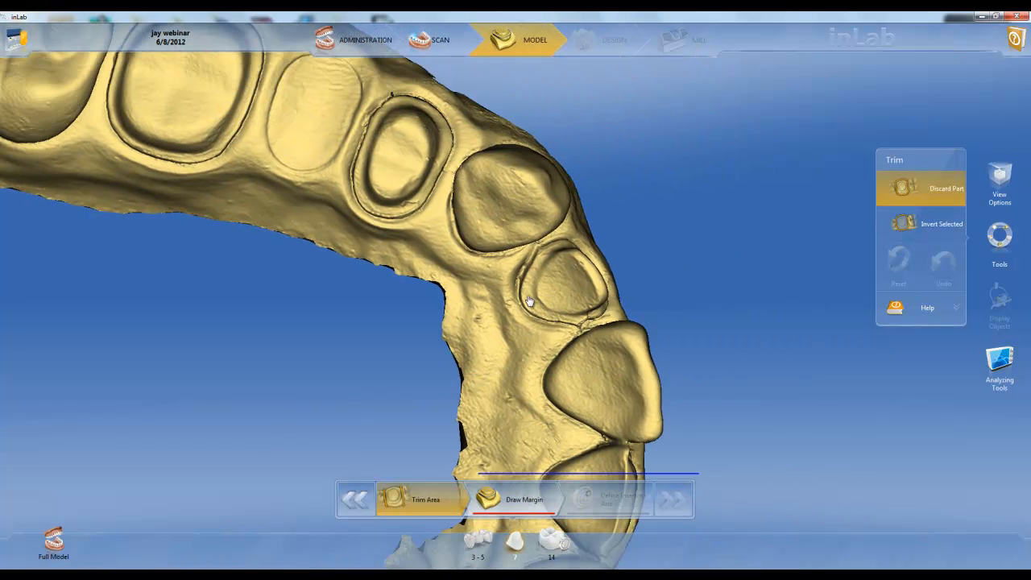
click(527, 325)
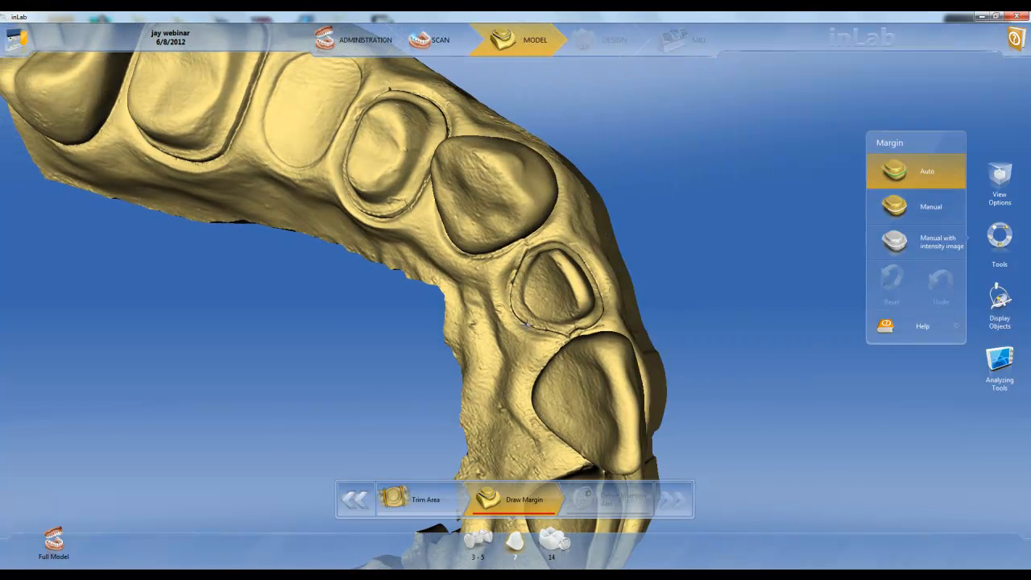
click(574, 251)
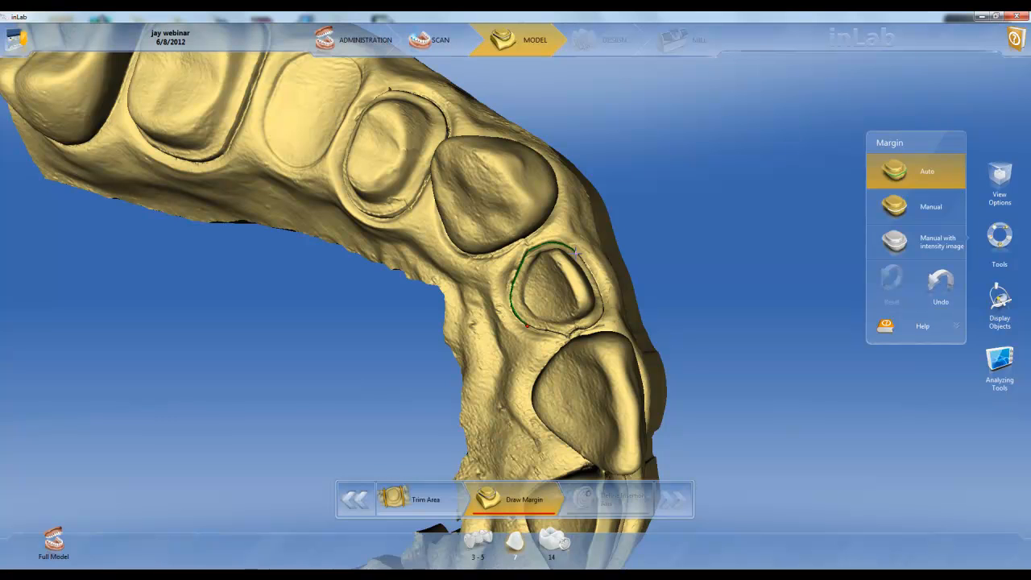
click(529, 326)
Step: Define and accept the insertion axis of restoration 7 looking straight onto the preparation, and calculate its restoration proposal
drag(486, 278, 456, 344)
drag(493, 290, 506, 258)
click(595, 499)
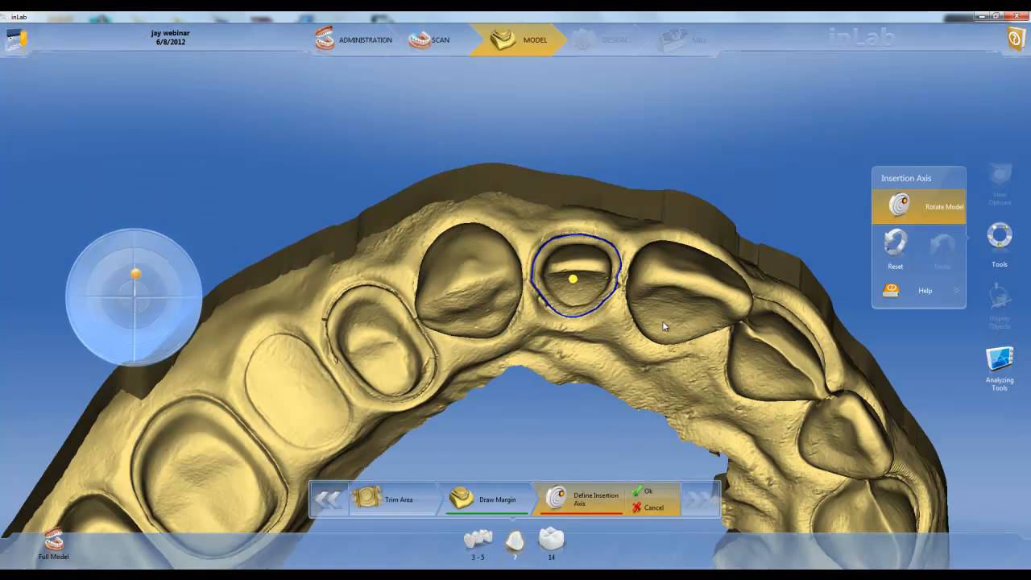
drag(664, 325, 601, 317)
mouse_move(497, 330)
mouse_down()
mouse_move(496, 342)
mouse_move(498, 329)
mouse_up()
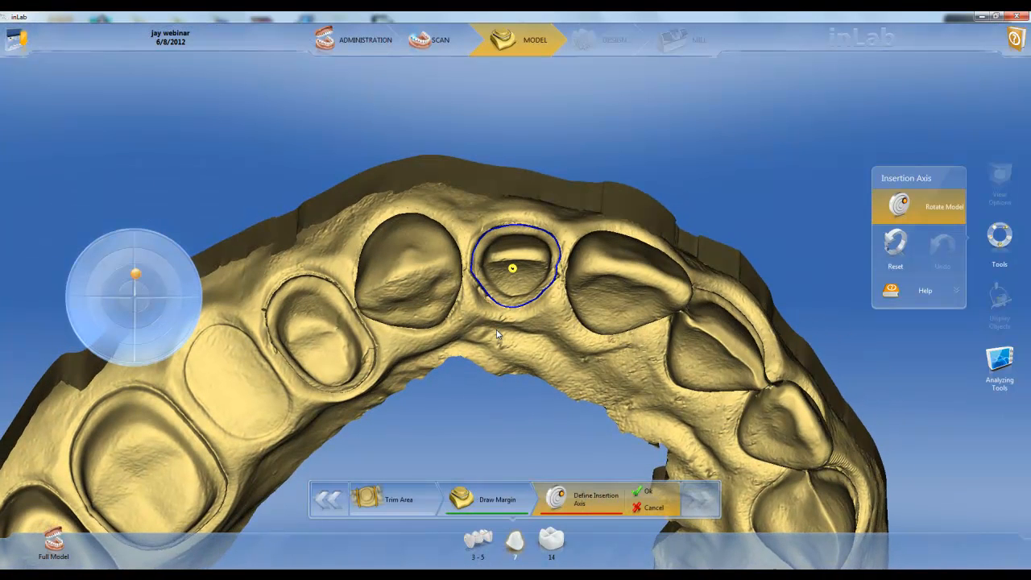
click(642, 491)
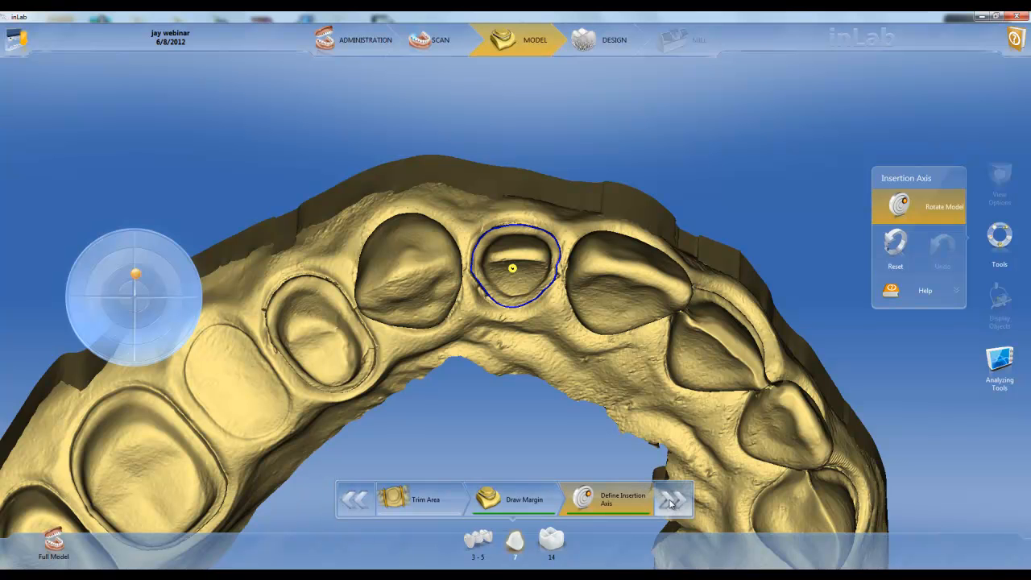
click(671, 501)
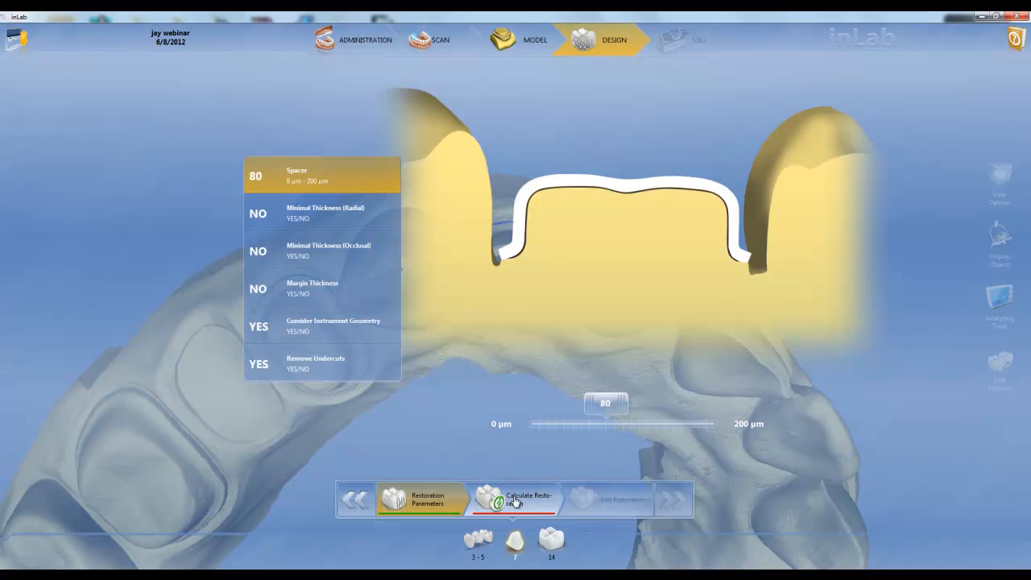
click(515, 500)
Step: Select the bridge restoration 3 - 5 and start margin drawing on its element 3
middle_drag(388, 464, 356, 259)
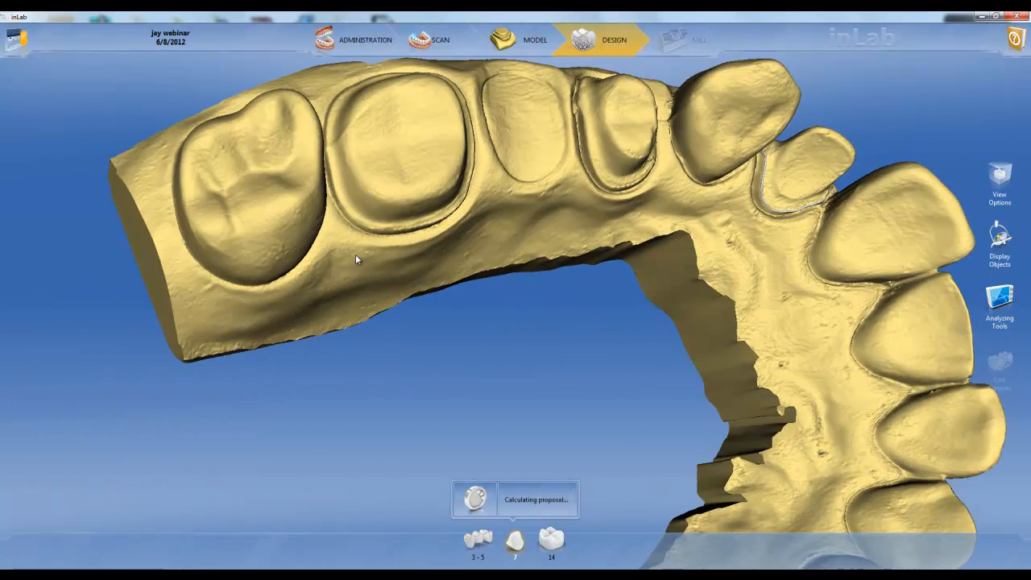
middle_drag(643, 275, 532, 405)
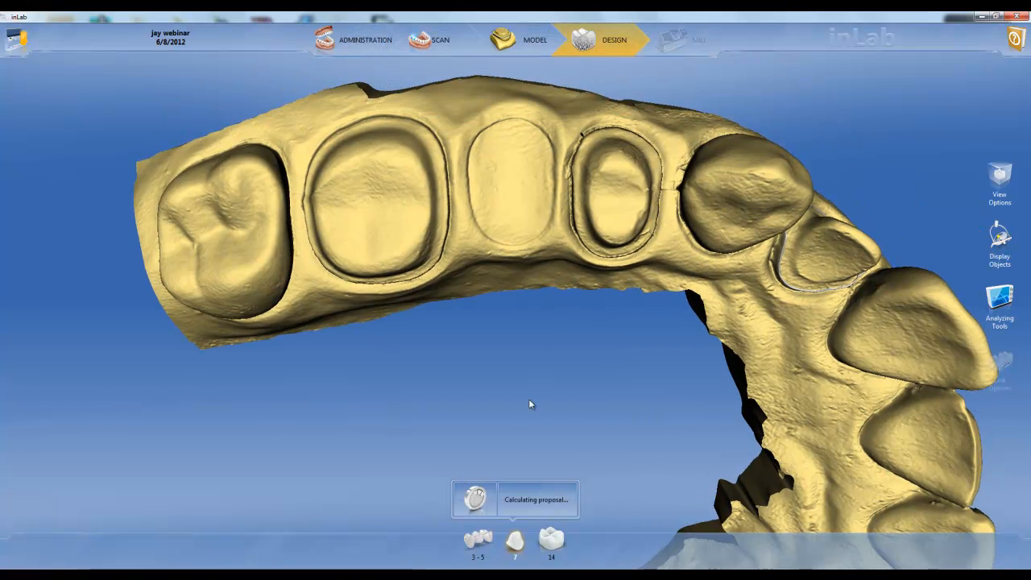
click(475, 546)
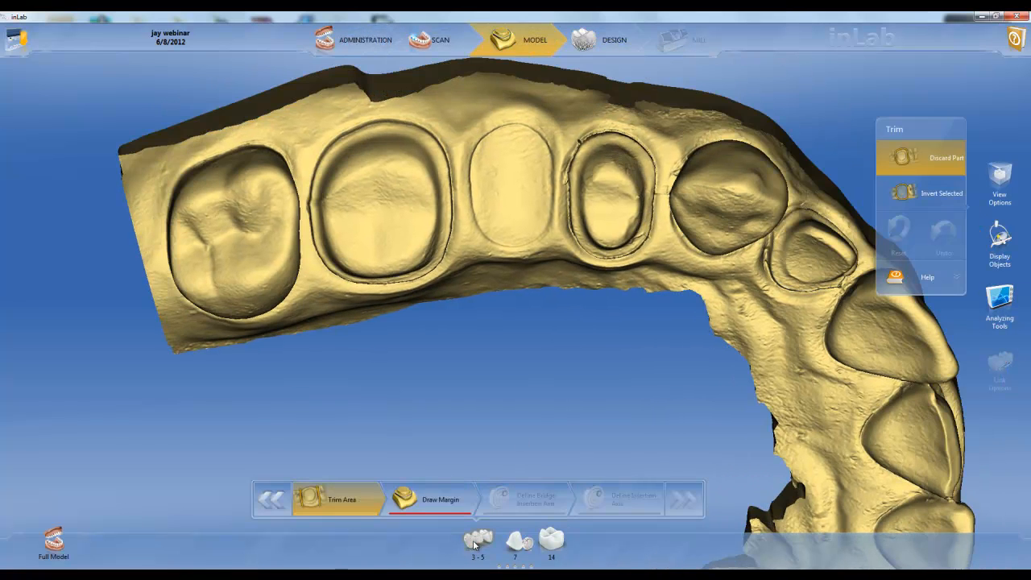
click(473, 490)
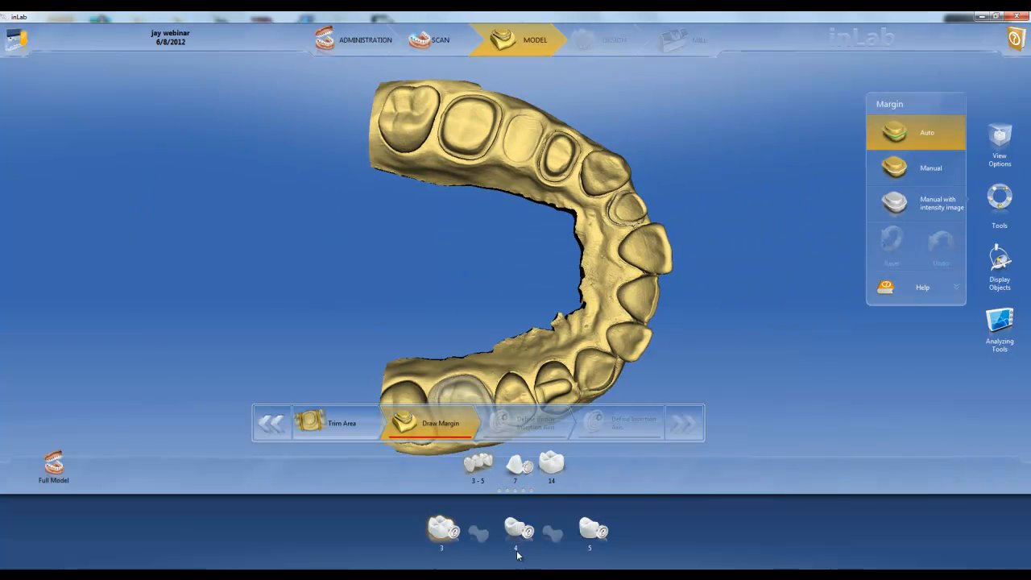
click(452, 532)
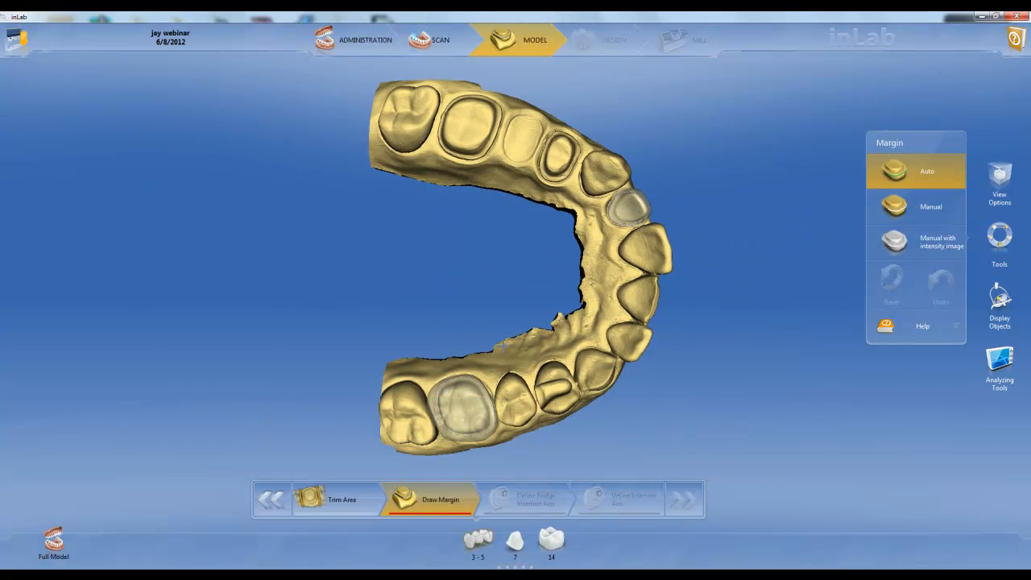
click(515, 568)
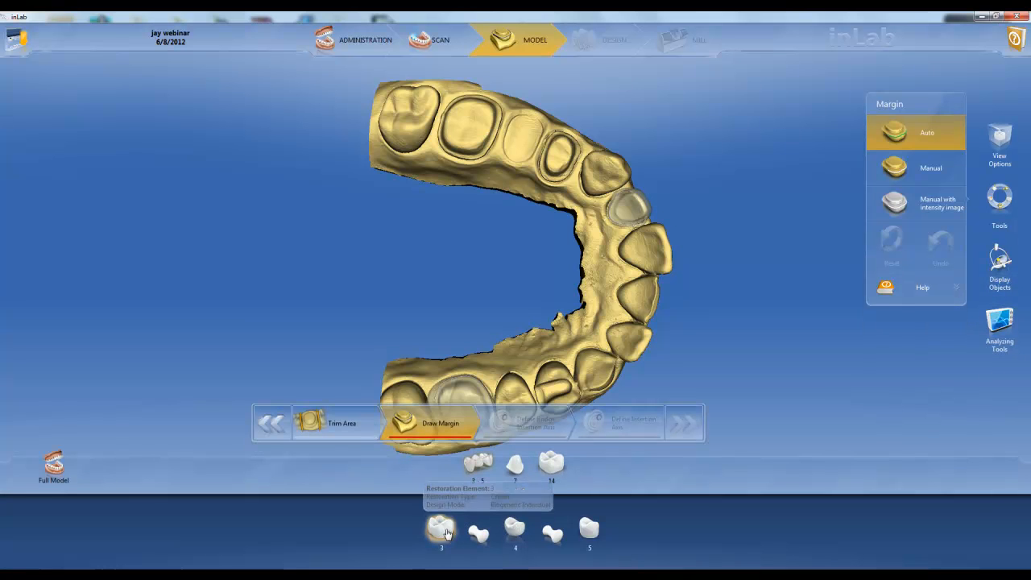
Step: Draw the margin around prepared molar 3 with automatic detection, and outline the base of pontic 4 on the ridge in Manual mode
right_drag(493, 247, 505, 296)
scroll(505, 296, up, 5)
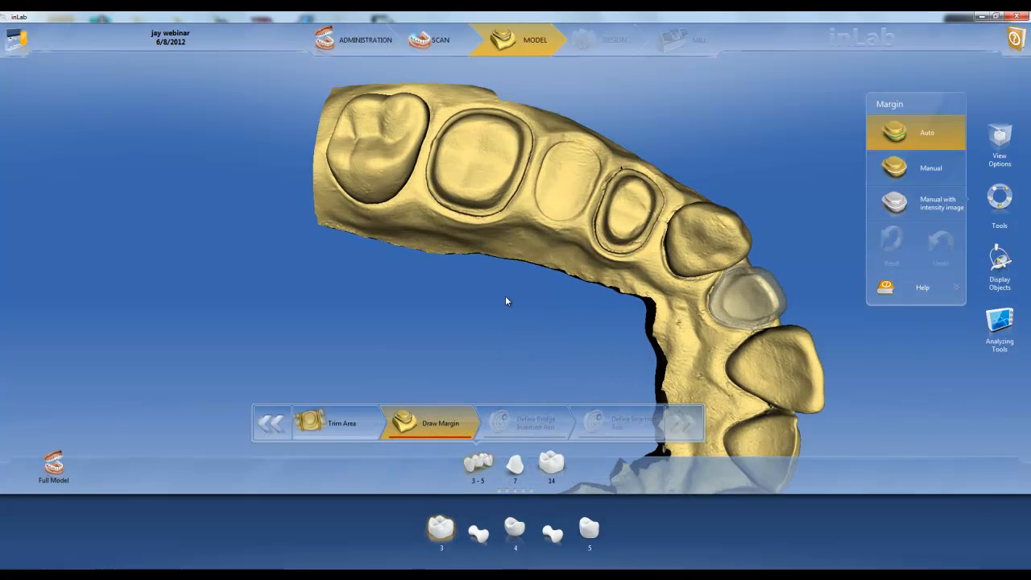
right_drag(496, 197, 509, 264)
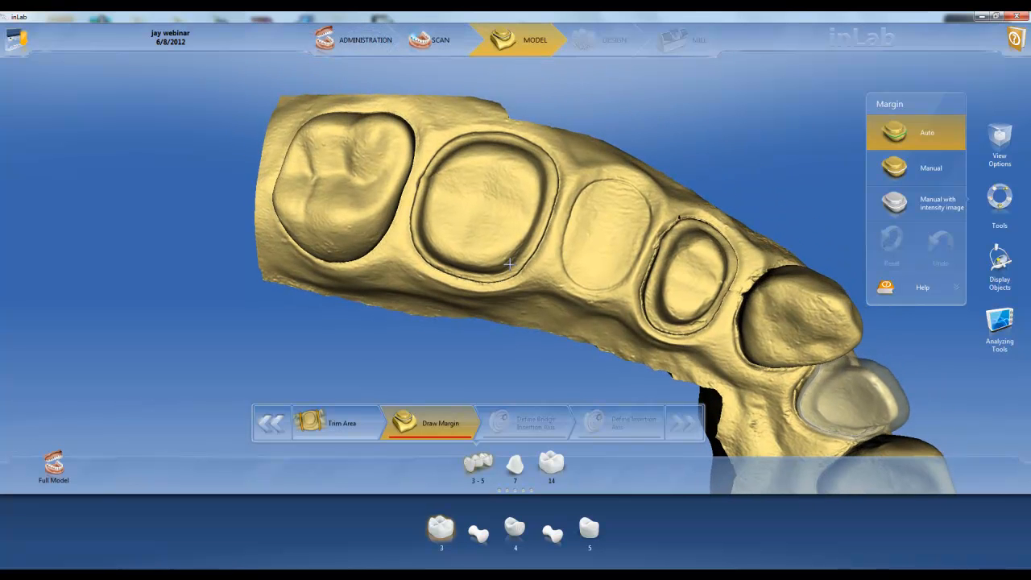
click(464, 134)
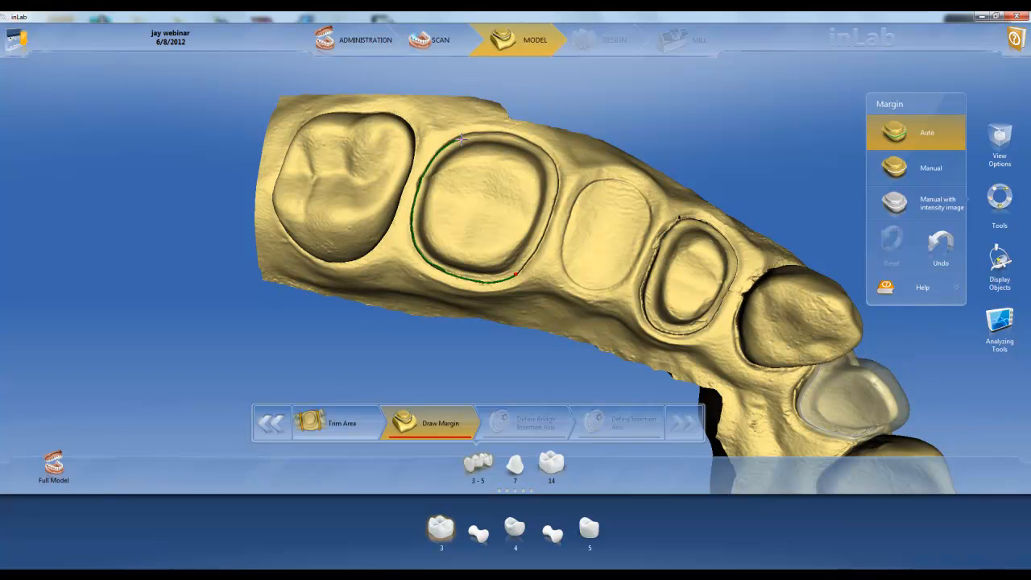
click(517, 274)
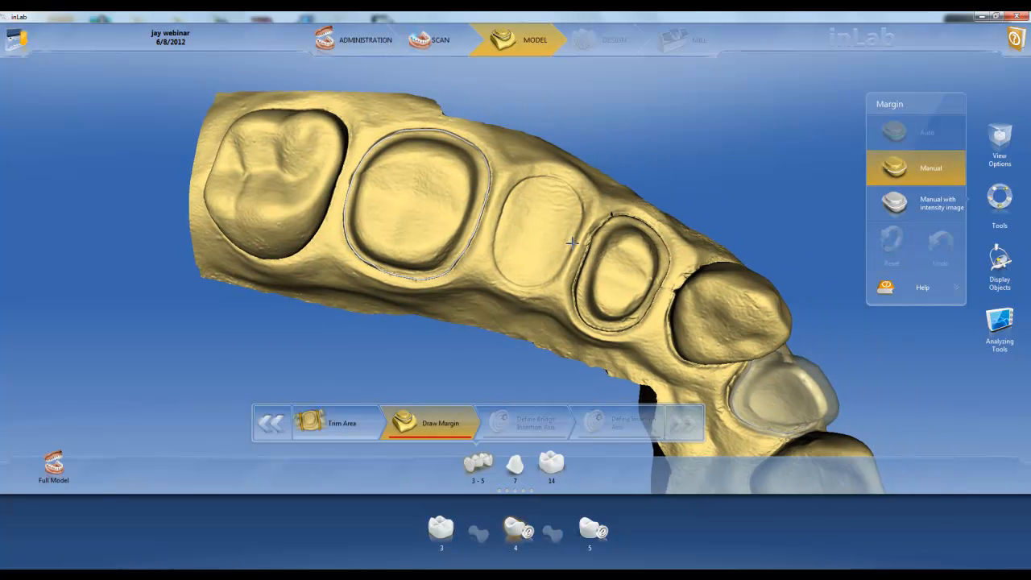
click(541, 282)
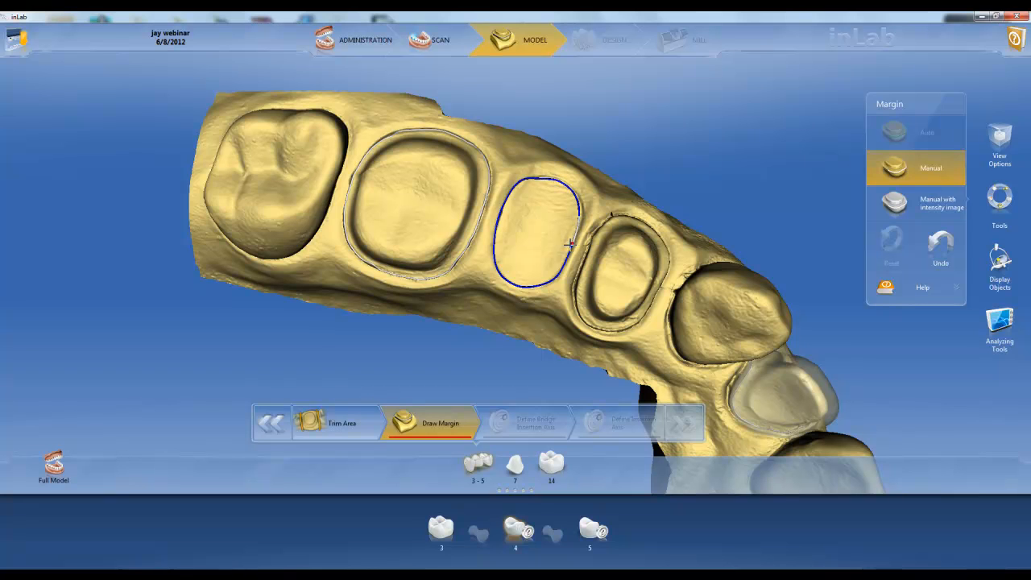
Step: Select bridge element 5 and draw a closed margin around the prepared premolar with automatic detection
click(592, 541)
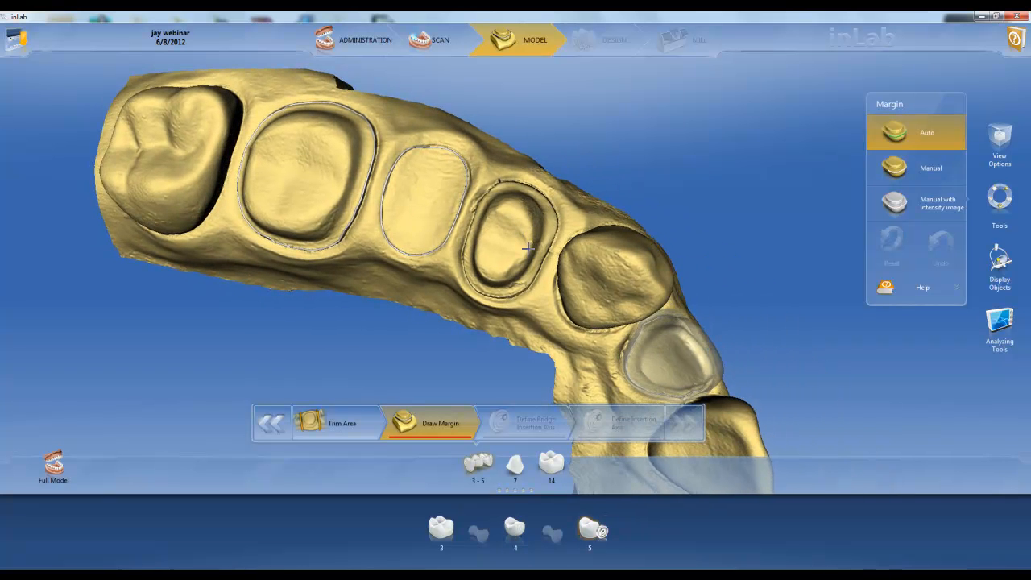
scroll(528, 255, up, 3)
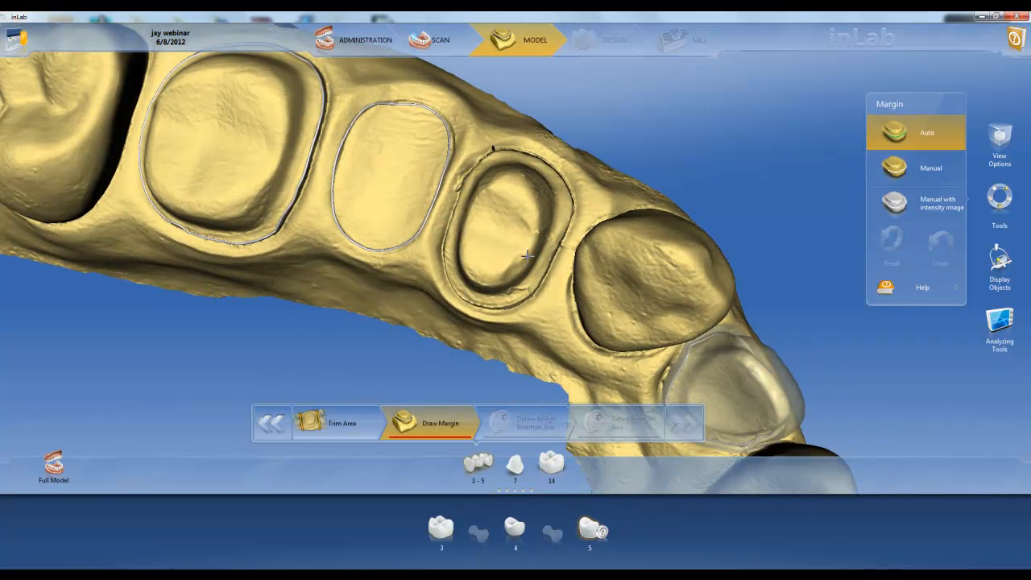
click(496, 152)
click(538, 290)
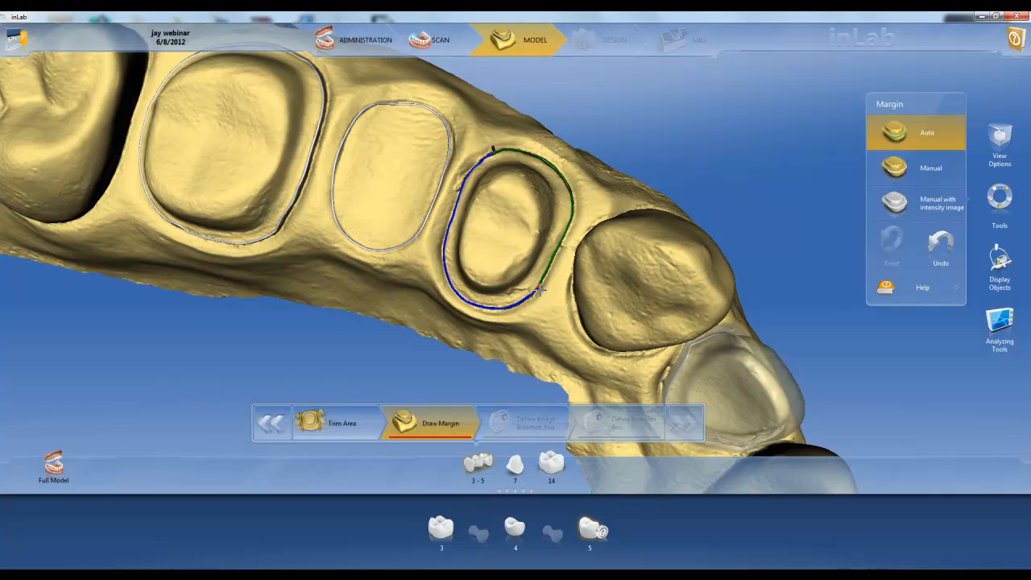
click(540, 288)
double_click(519, 284)
Step: Correct tooth 5's margin in Manual mode, redrawing the stretches along its outer edge towards the pontic and towards the canine
drag(519, 283, 514, 190)
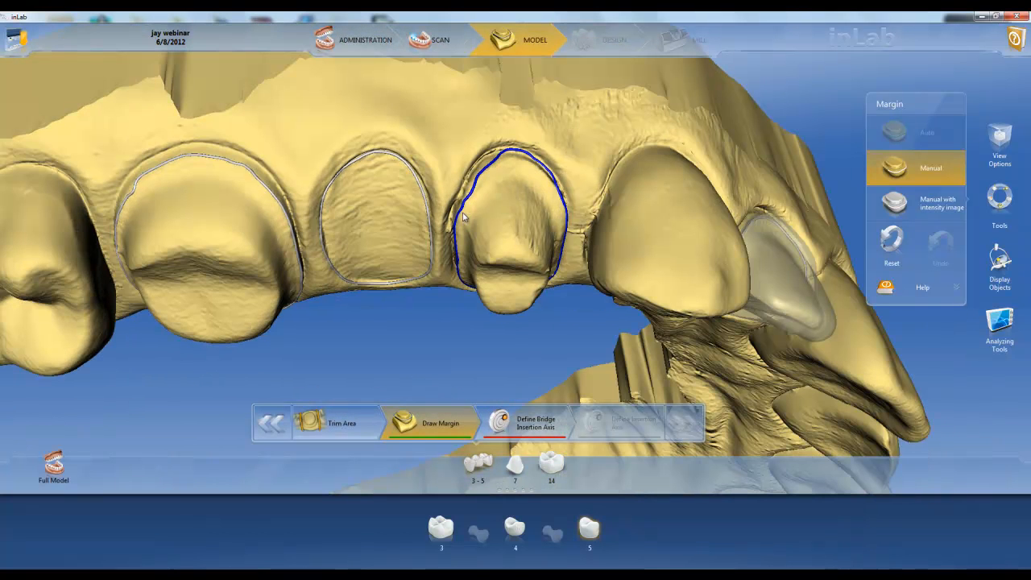
double_click(473, 172)
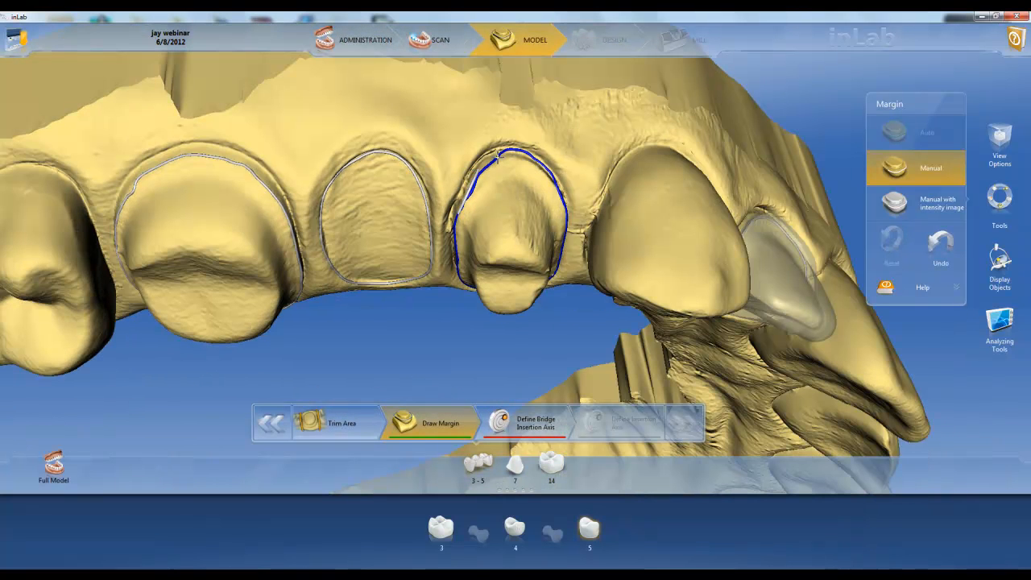
click(495, 161)
double_click(559, 190)
drag(513, 259, 514, 219)
double_click(546, 188)
double_click(540, 178)
Step: Define and accept the common insertion axis of bridge 3 - 5, and open the individual insertion axis definition for its elements
drag(443, 271, 463, 201)
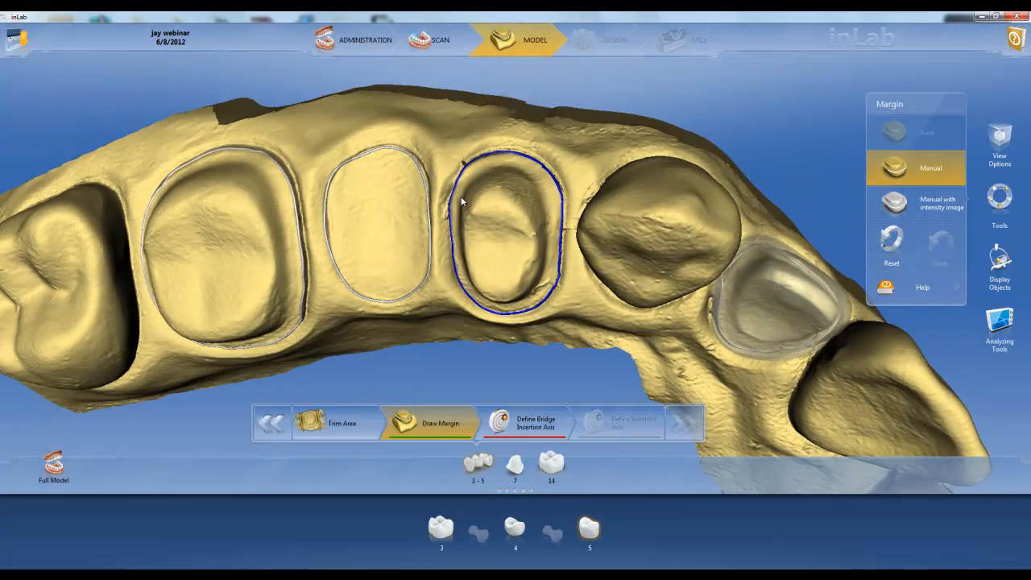
scroll(463, 201, down, 3)
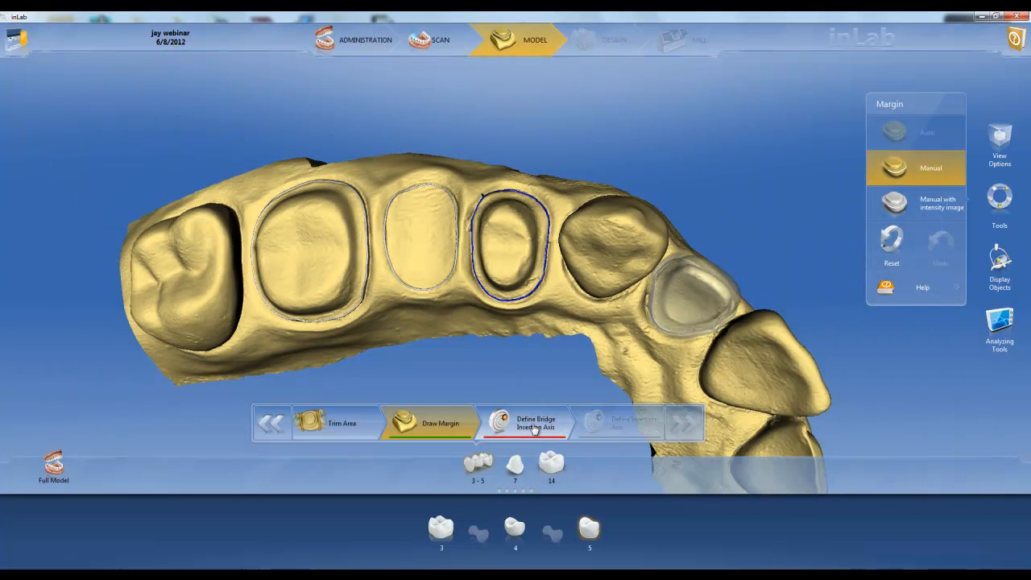
click(533, 429)
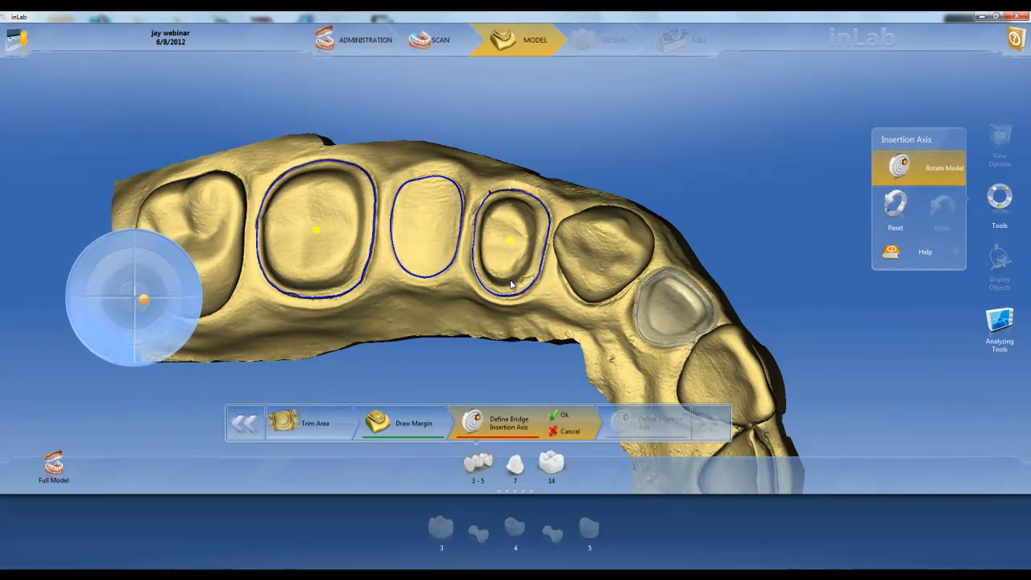
drag(457, 247, 462, 251)
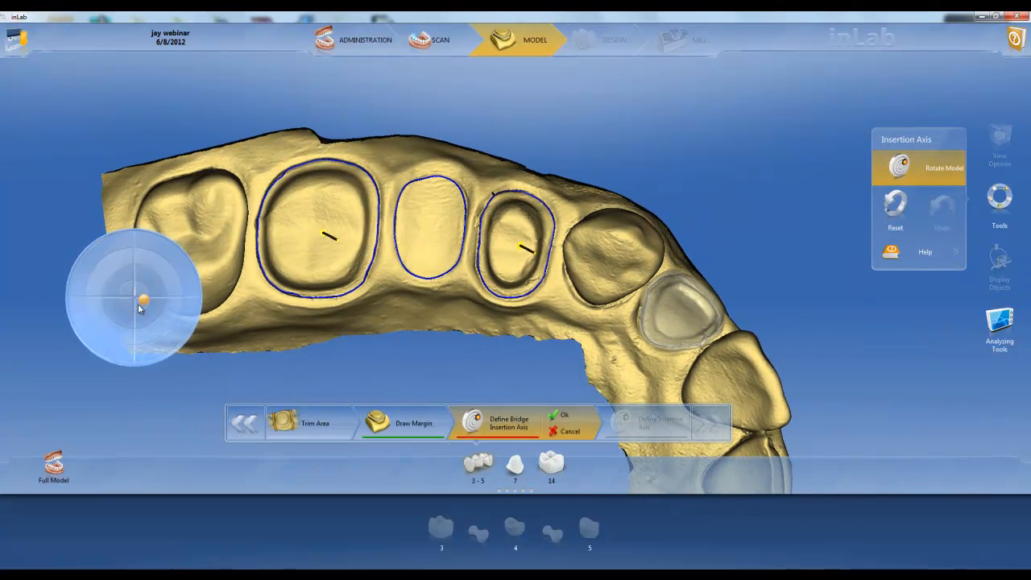
drag(144, 301, 136, 298)
click(564, 417)
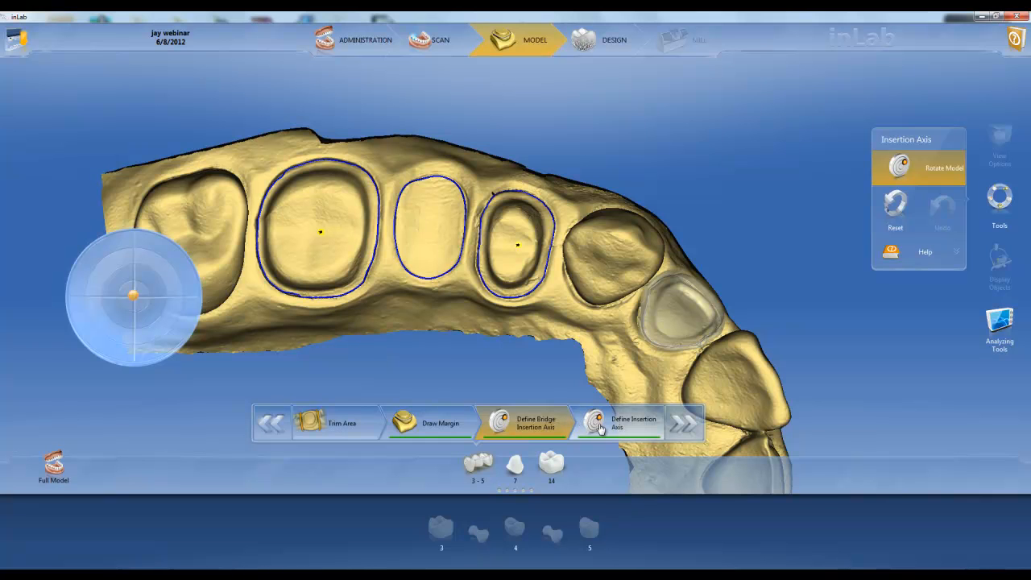
click(601, 428)
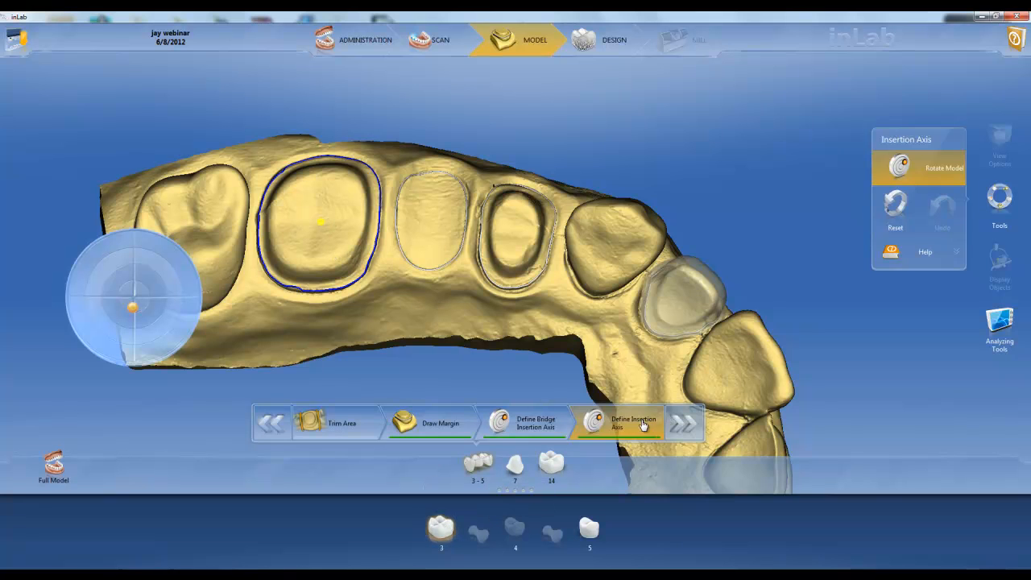
Step: Set the individual insertion axis of bridge element 5 and proceed to the restoration parameters
click(593, 535)
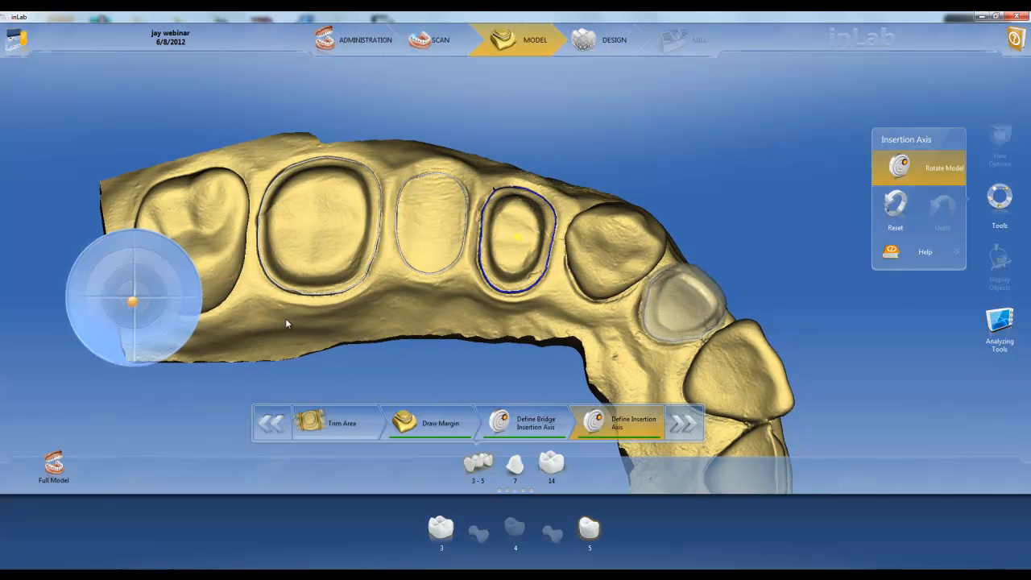
mouse_move(135, 308)
mouse_down()
mouse_move(135, 295)
mouse_move(134, 304)
mouse_up()
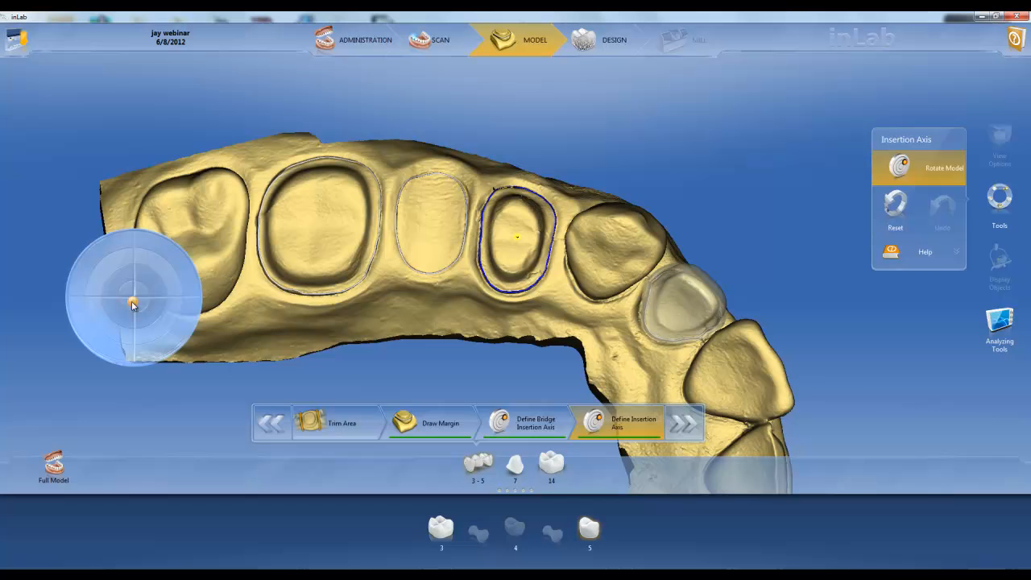
click(683, 426)
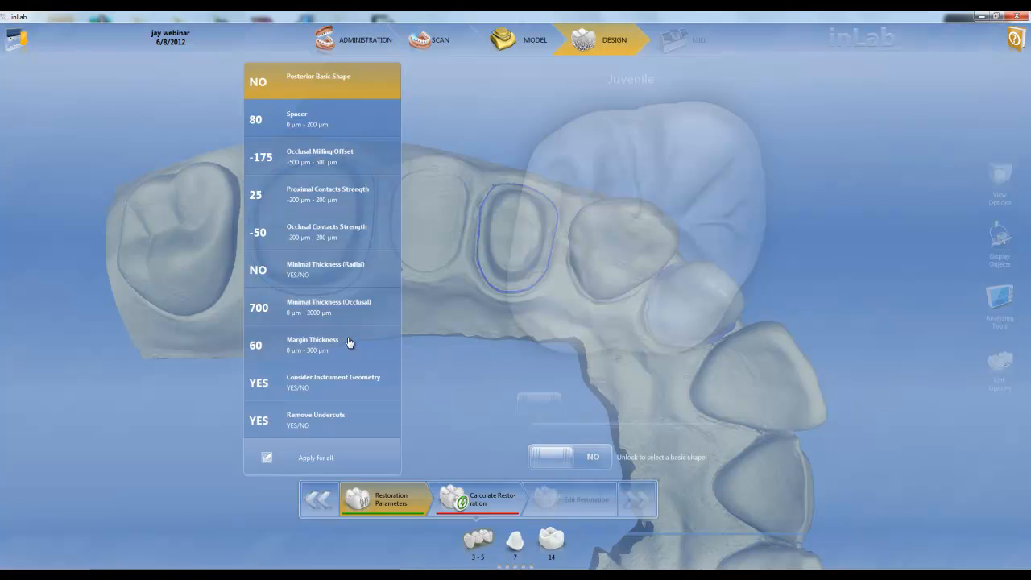
Step: Review the radial and occlusal minimal thickness parameters of bridge 3 - 5 and calculate its proposal
click(347, 278)
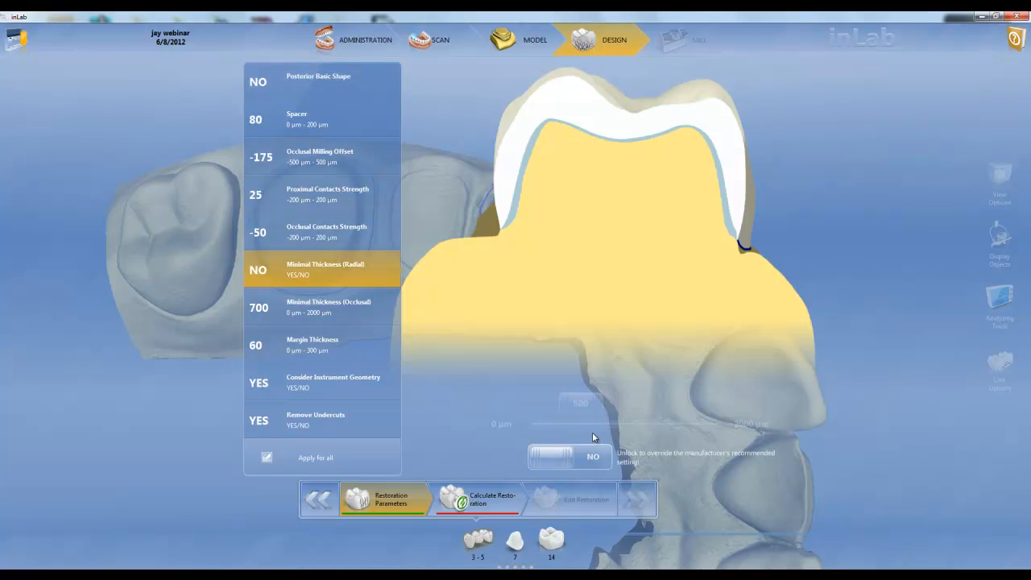
click(380, 318)
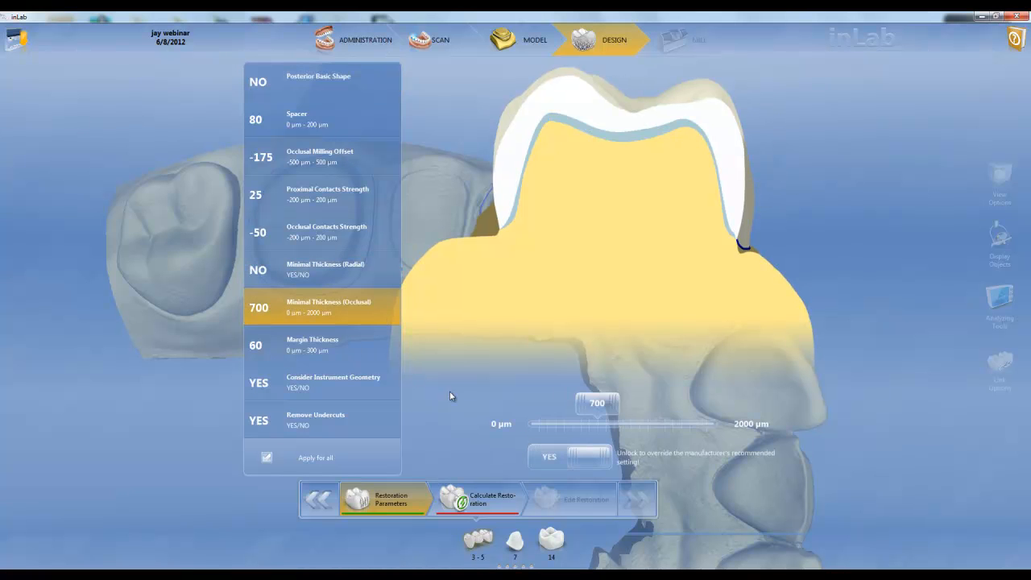
click(575, 426)
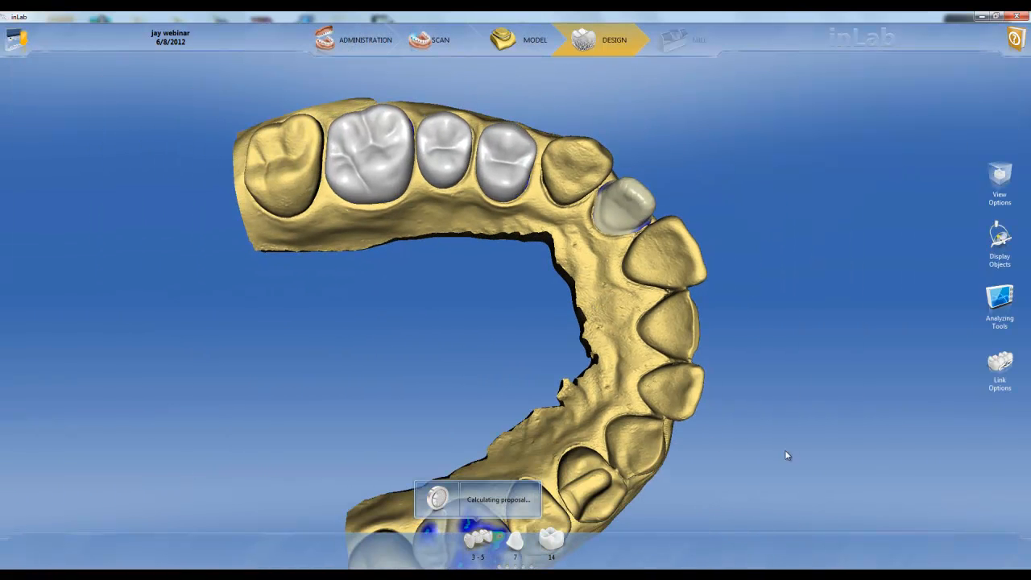
Step: Inspect the calculated restorations from the biting and front sides, and toggle the upper jaw display off and back on
drag(839, 450, 554, 324)
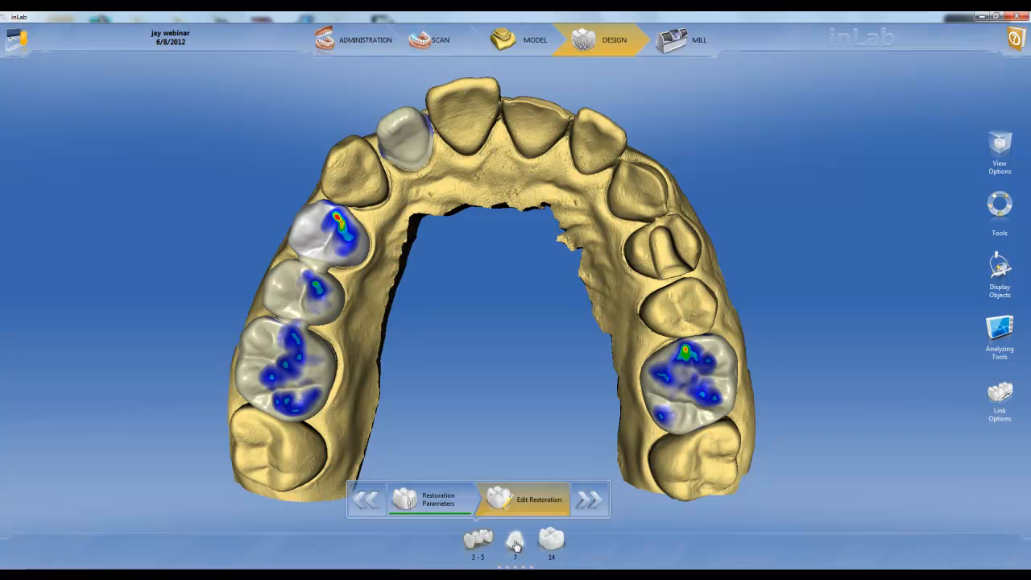
right_drag(550, 181, 441, 283)
right_drag(542, 239, 516, 233)
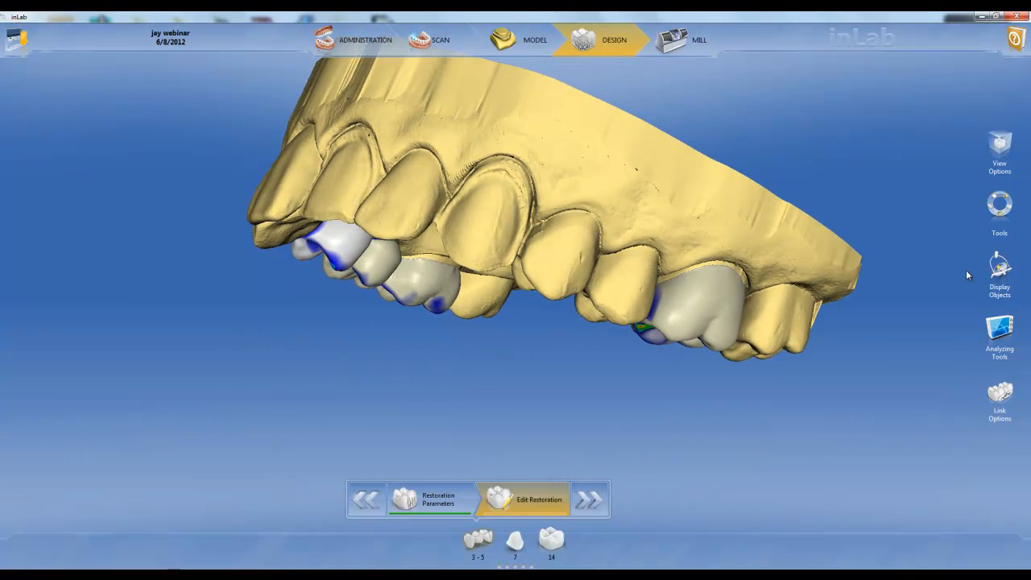
click(1001, 274)
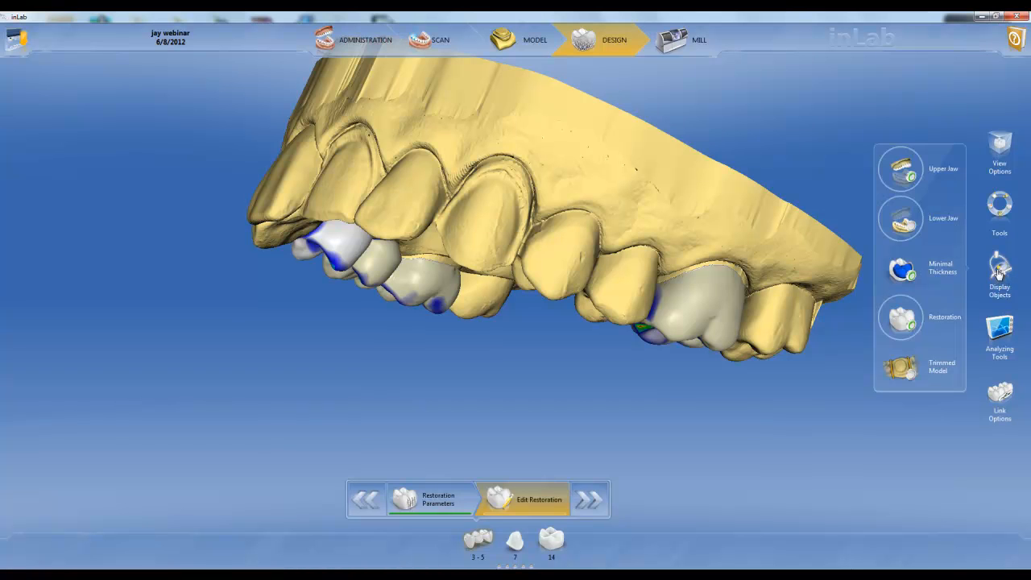
click(909, 182)
click(909, 182)
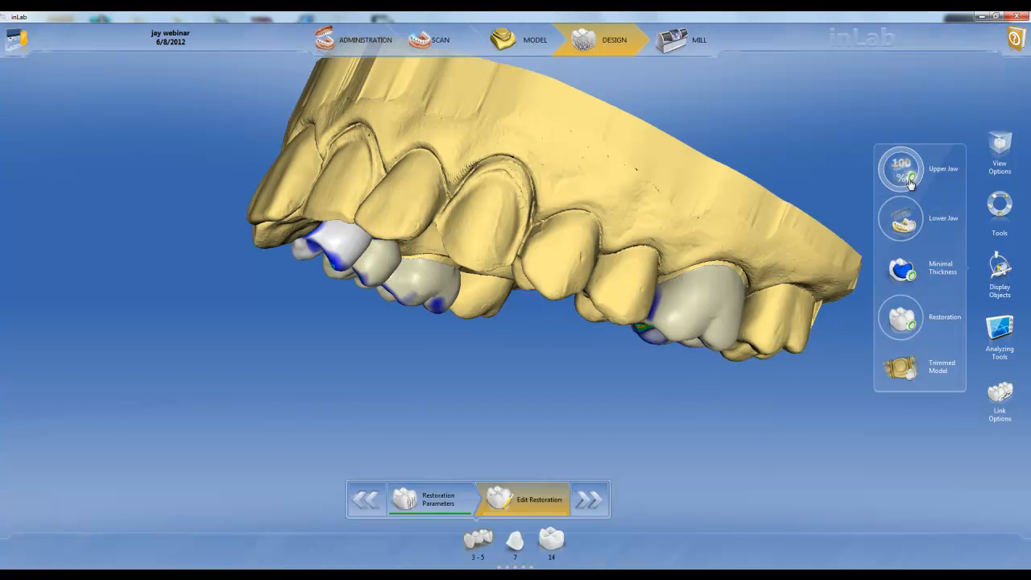
Step: Select restoration 14, try the upper jaw's transparency, and show the lower jaw in occlusion with the upper jaw
click(712, 296)
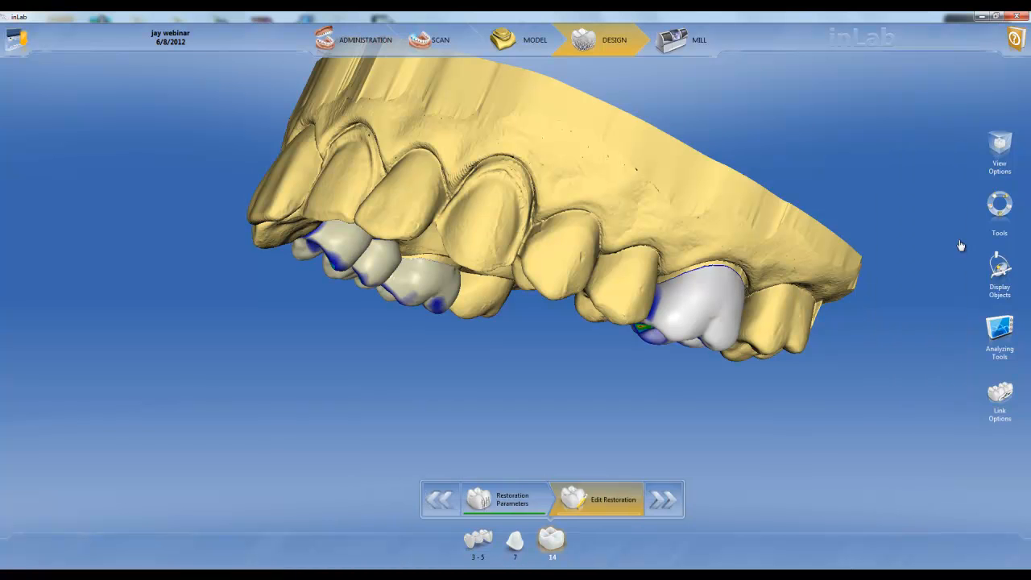
click(1000, 270)
drag(901, 158, 916, 127)
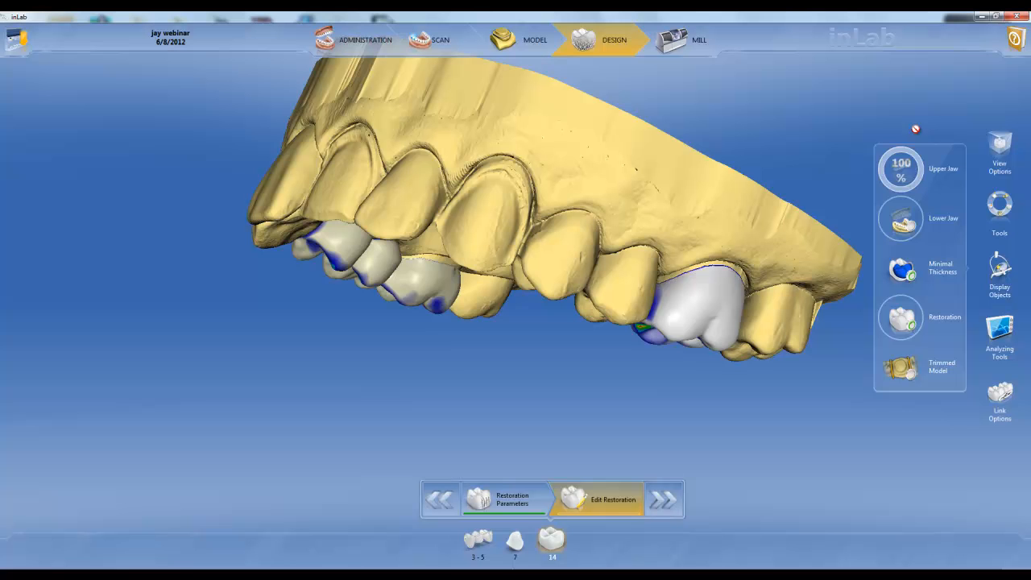
click(911, 227)
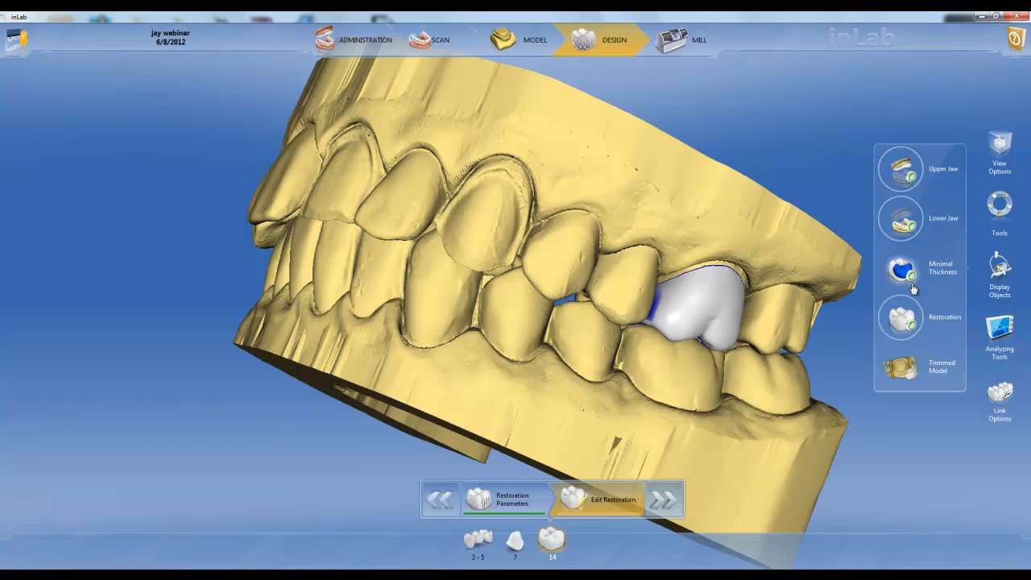
drag(630, 249, 565, 290)
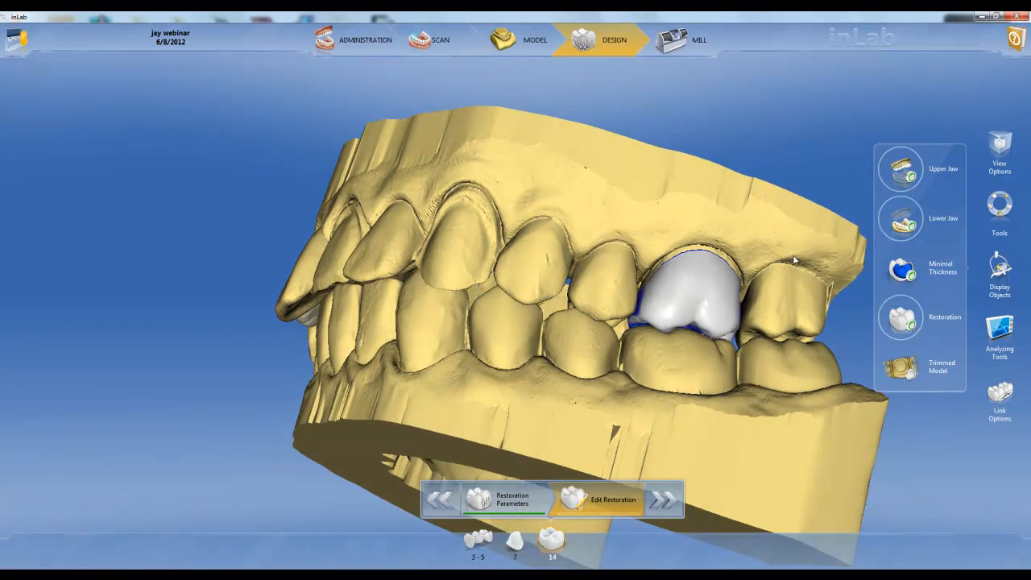
drag(896, 226, 913, 192)
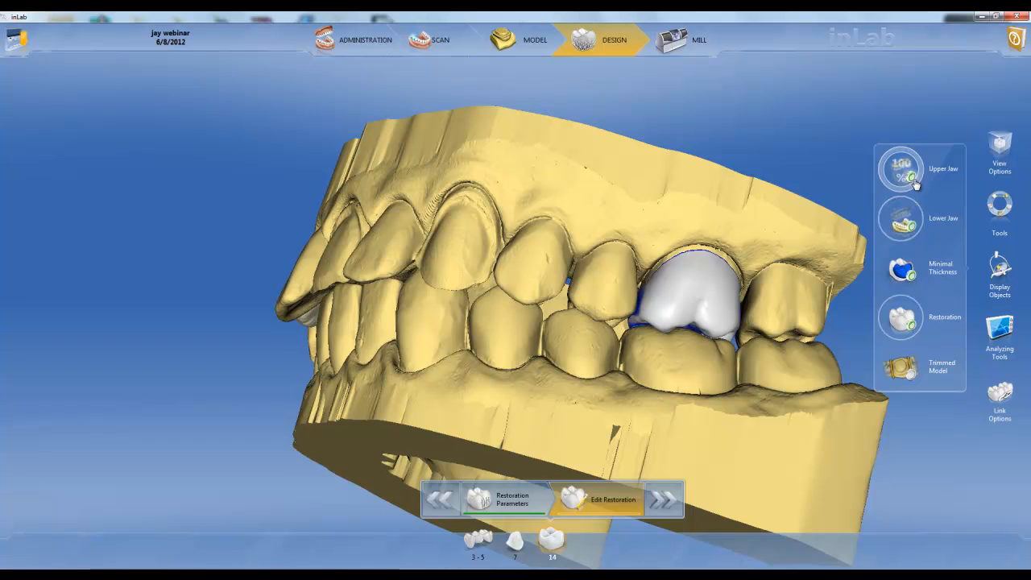
Step: Hide and reshow restoration 14, fade it to examine the minimal thickness underneath, and restore its full opacity
click(911, 329)
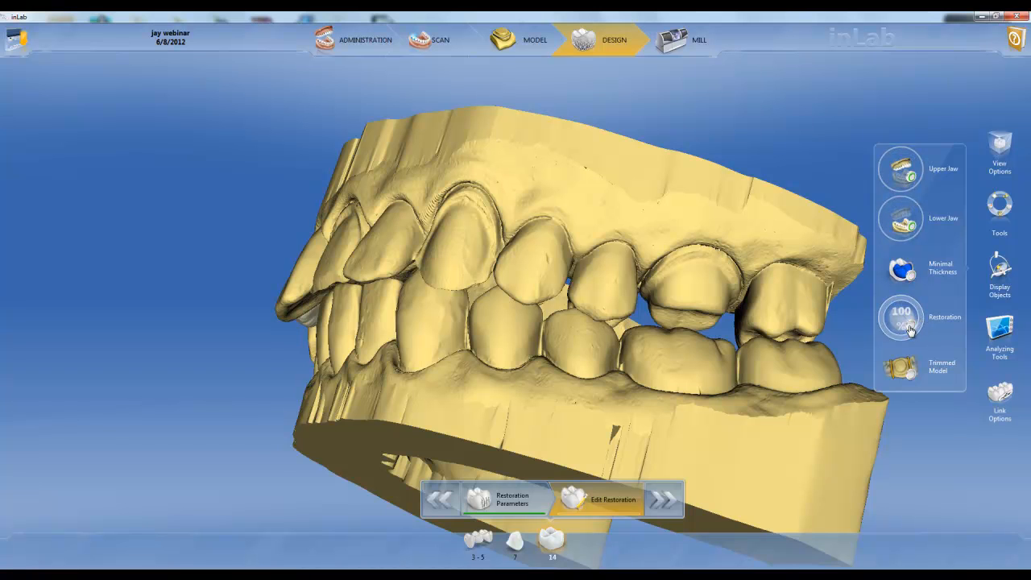
click(911, 329)
drag(901, 311, 900, 432)
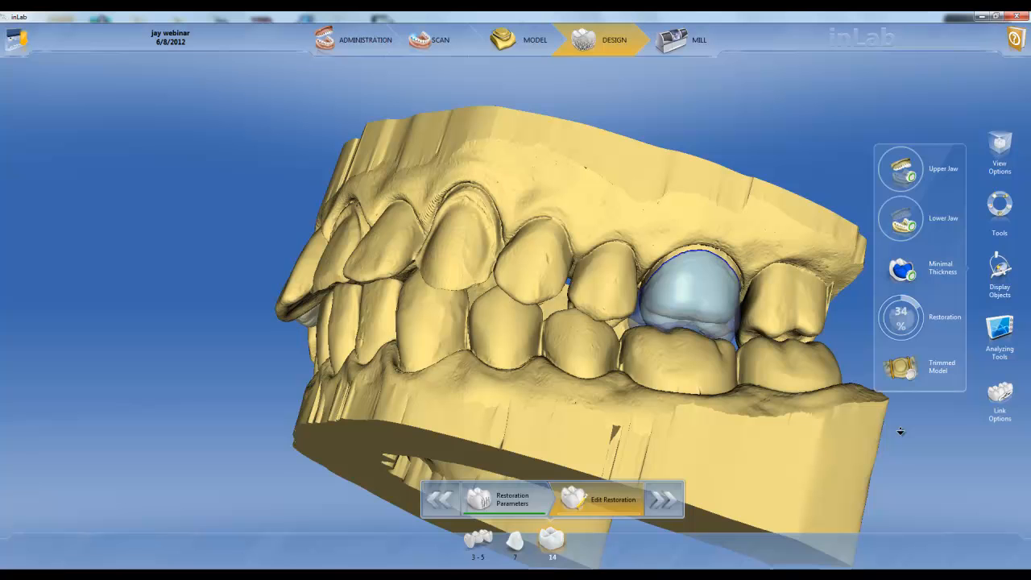
click(911, 278)
drag(901, 319, 915, 197)
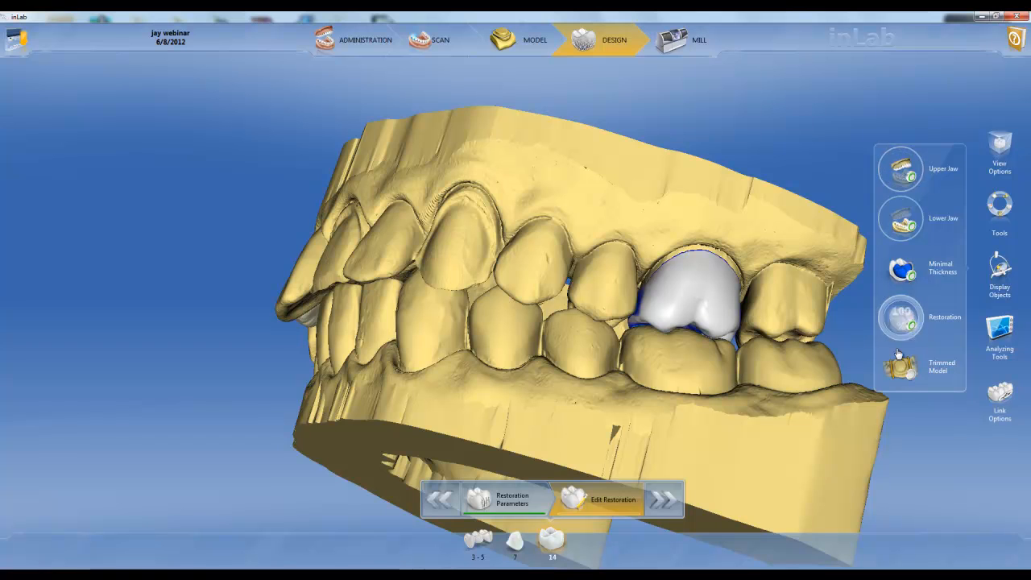
Step: Switch the trimmed model display on and back off, and examine crown 14 against its neighbouring and opposing teeth
click(903, 371)
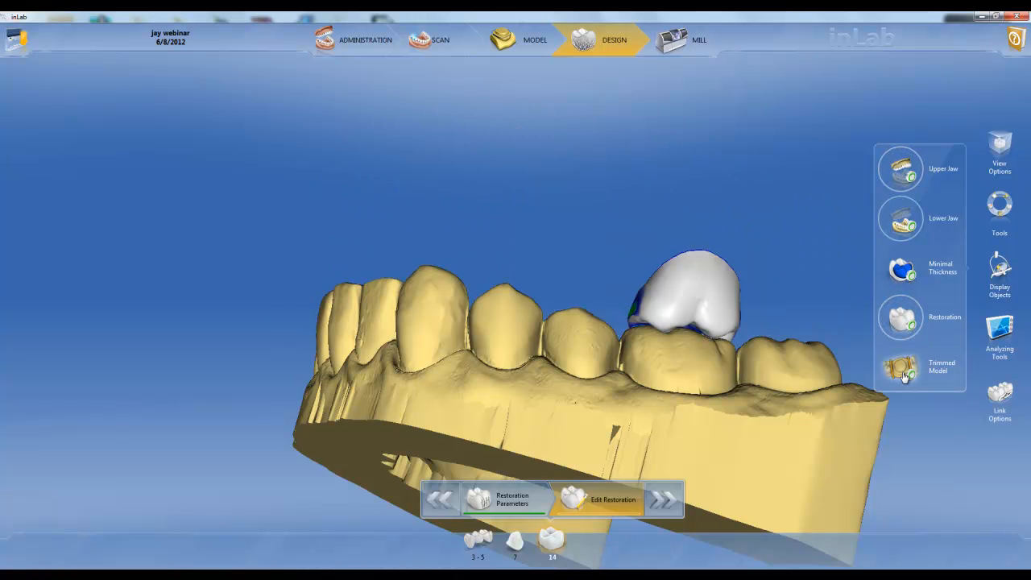
click(902, 371)
middle_drag(578, 224, 551, 246)
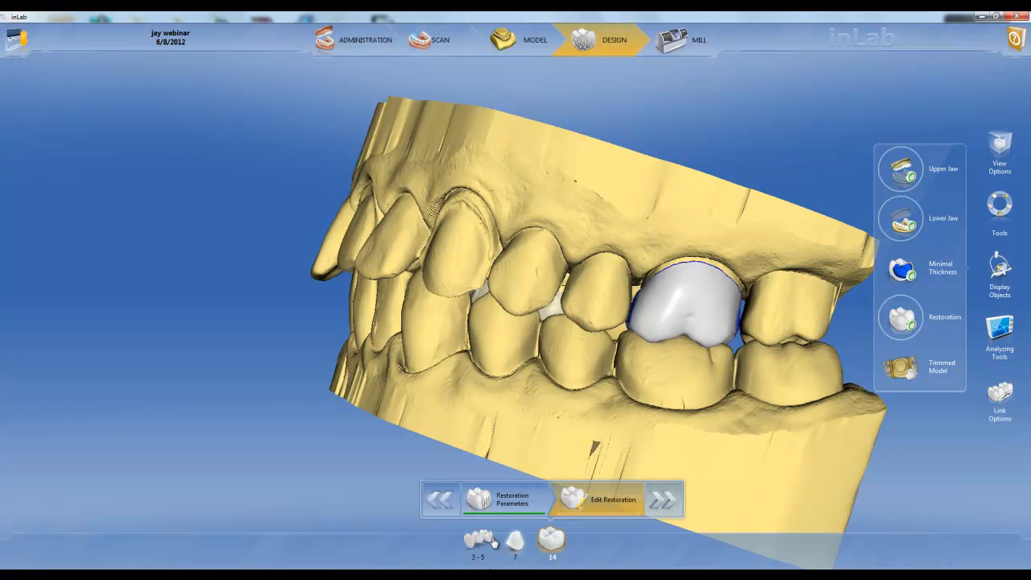
Step: Hide the lower jaw and examine the contact areas on the biting surfaces of the upper restorations
click(1003, 271)
click(998, 269)
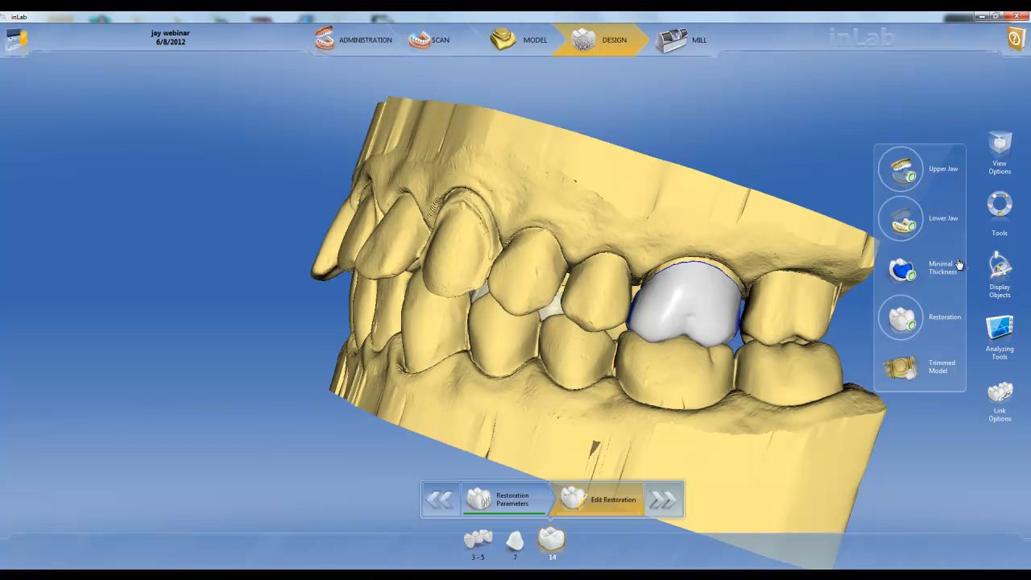
click(904, 221)
drag(405, 345, 647, 259)
drag(752, 221, 531, 250)
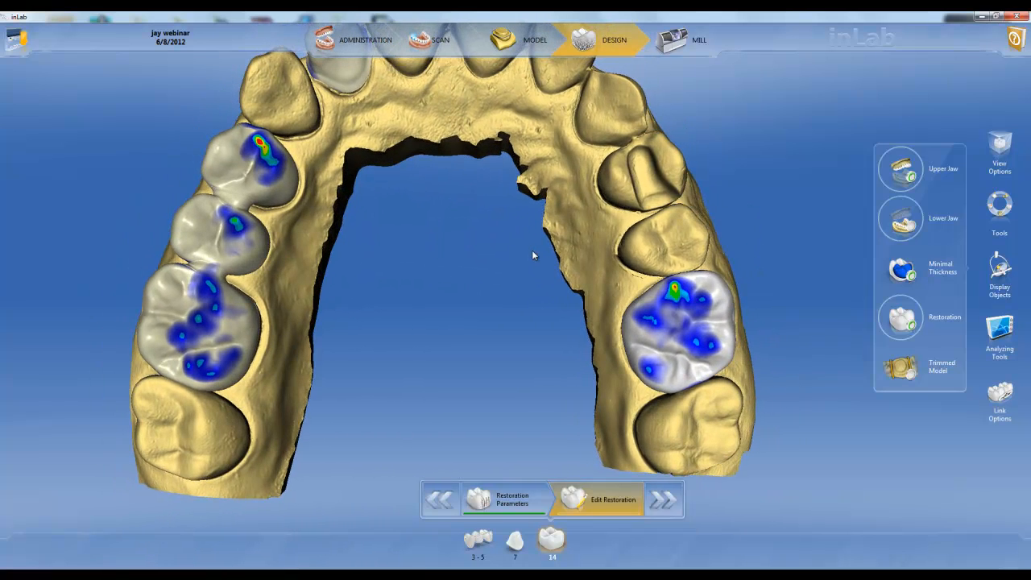
Step: Toggle the restoration contacts off and on, and turn on Model Contacts for the remaining upper teeth
click(1002, 276)
click(1006, 330)
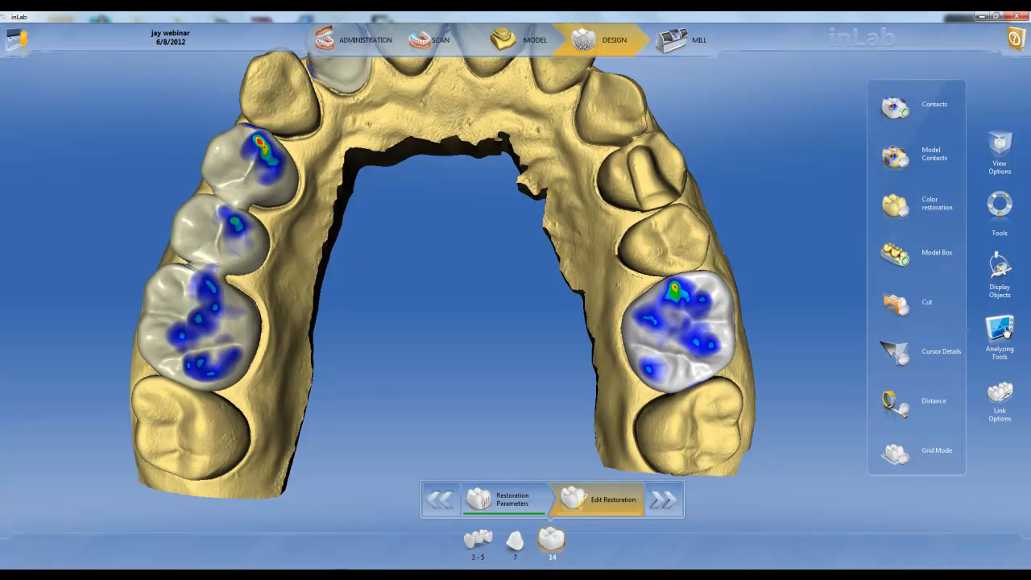
click(899, 109)
click(899, 110)
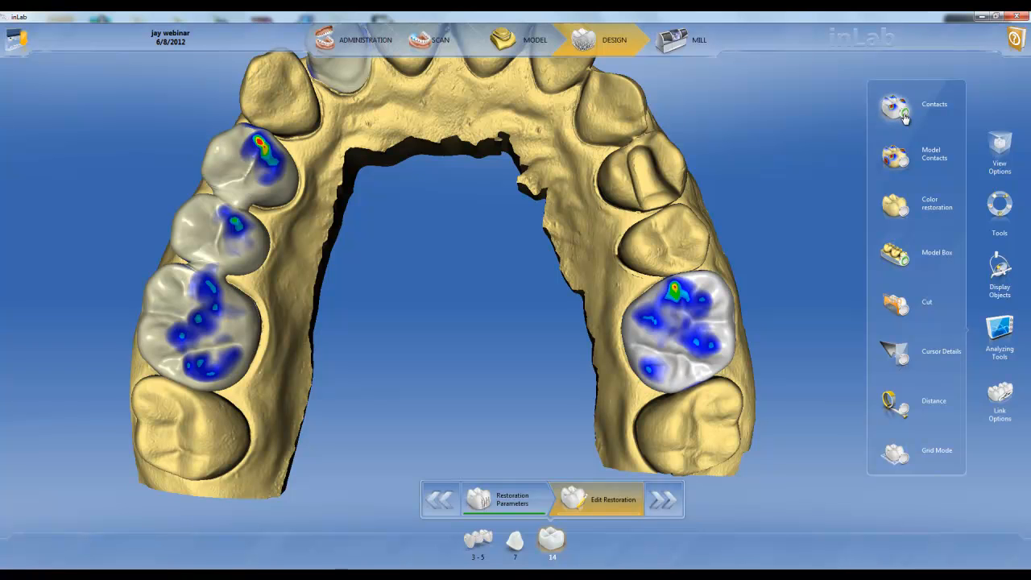
right_drag(675, 145, 677, 160)
click(906, 168)
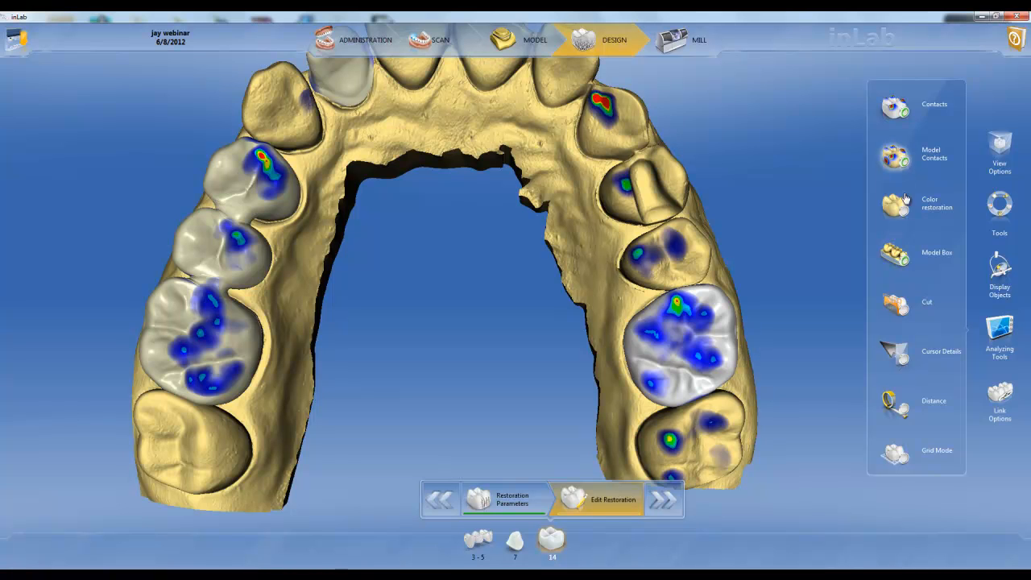
Step: Preview the restorations with Color restoration on and back off, and check the Model Box display from the cheek side
click(905, 216)
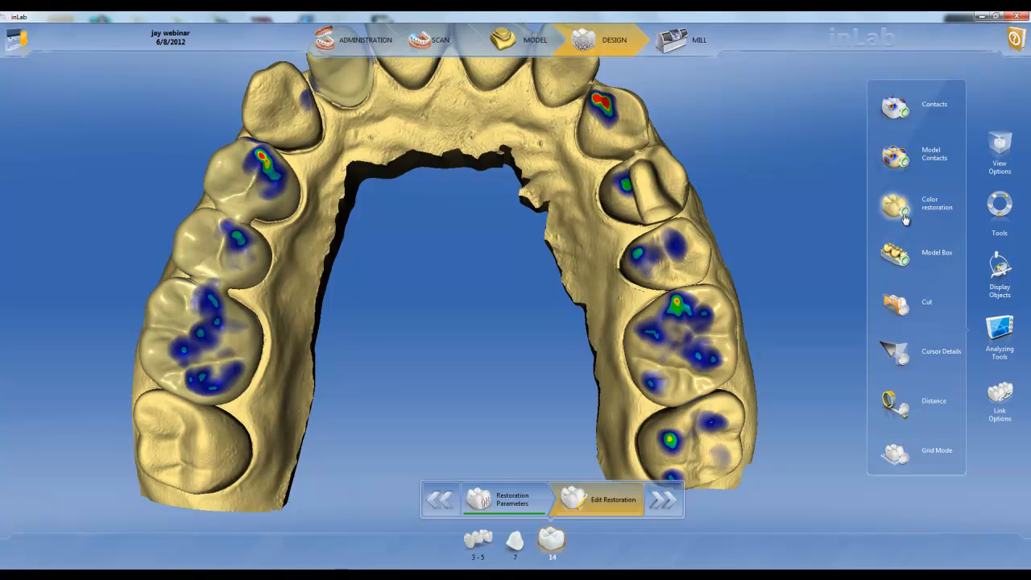
click(905, 215)
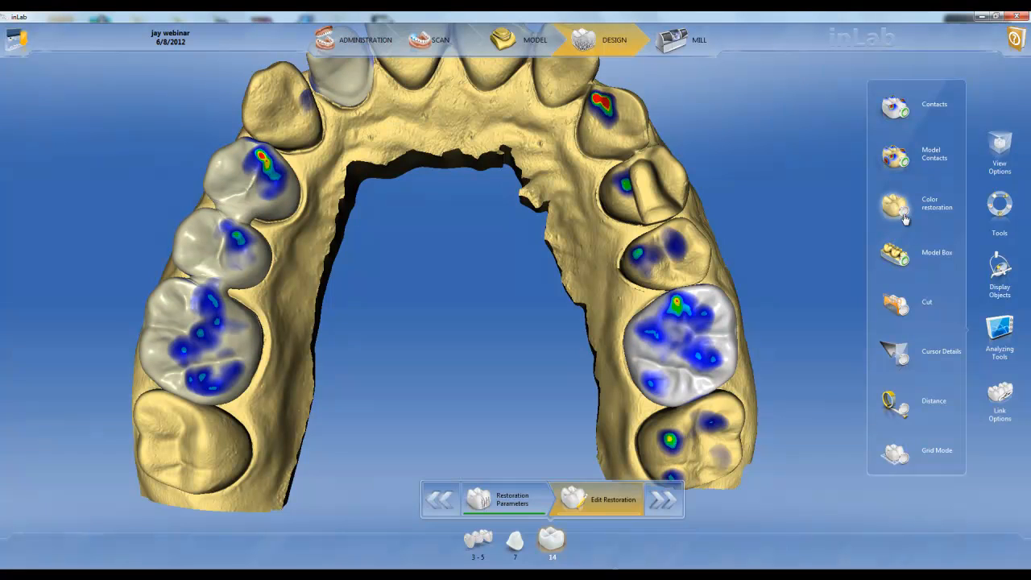
click(905, 264)
right_drag(619, 113, 516, 161)
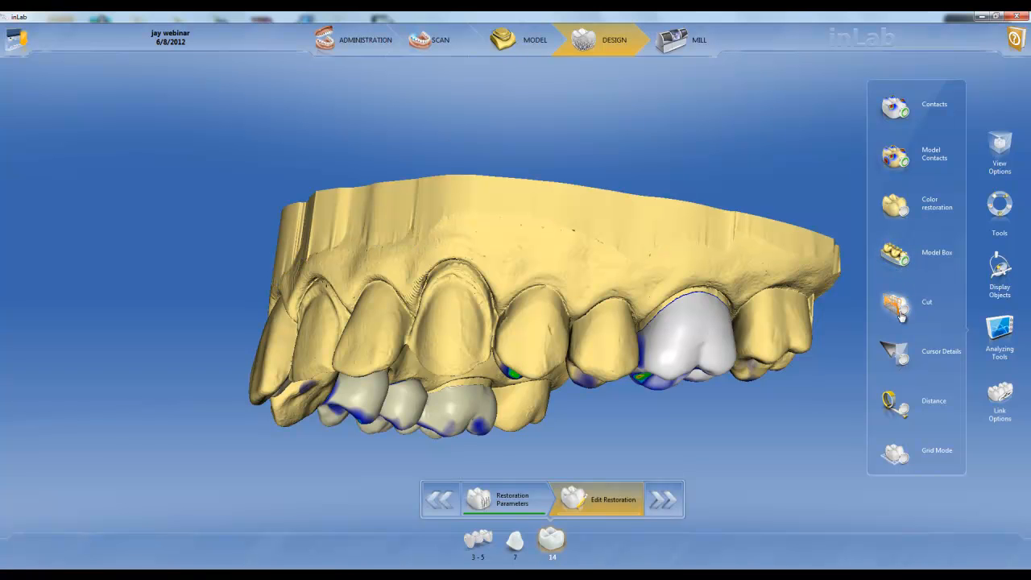
Step: Check crown 14's height and thickness with Cursor Details, and measure the distance across its biting surface
right_drag(817, 386, 644, 358)
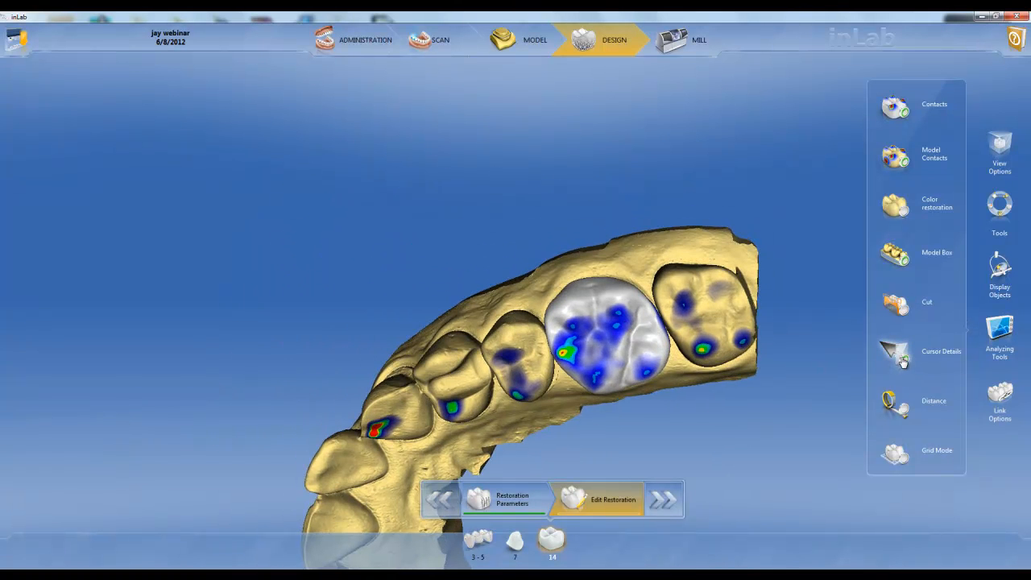
mouse_move(610, 354)
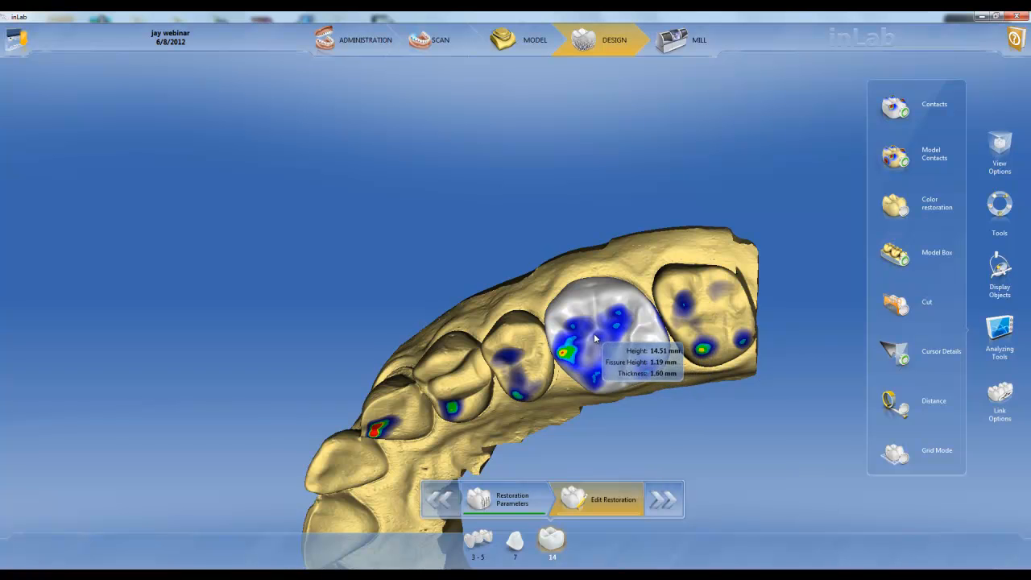
click(904, 363)
right_drag(586, 413, 586, 351)
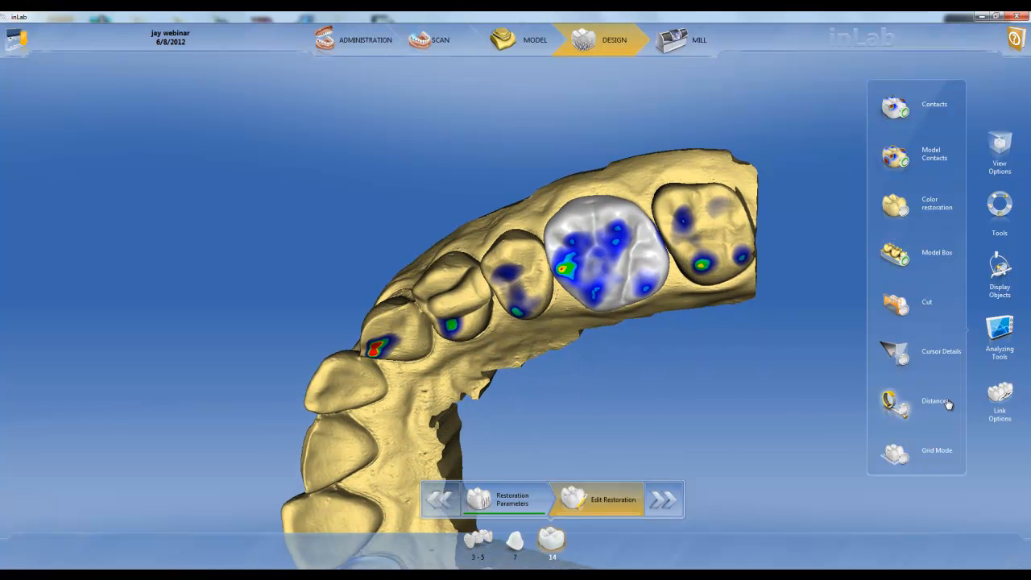
click(905, 410)
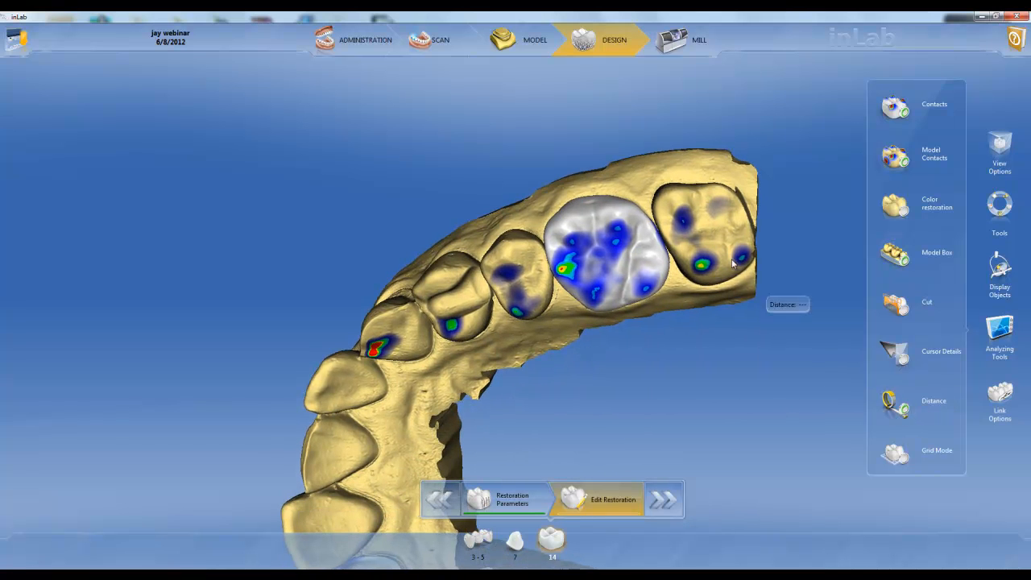
drag(661, 245, 565, 286)
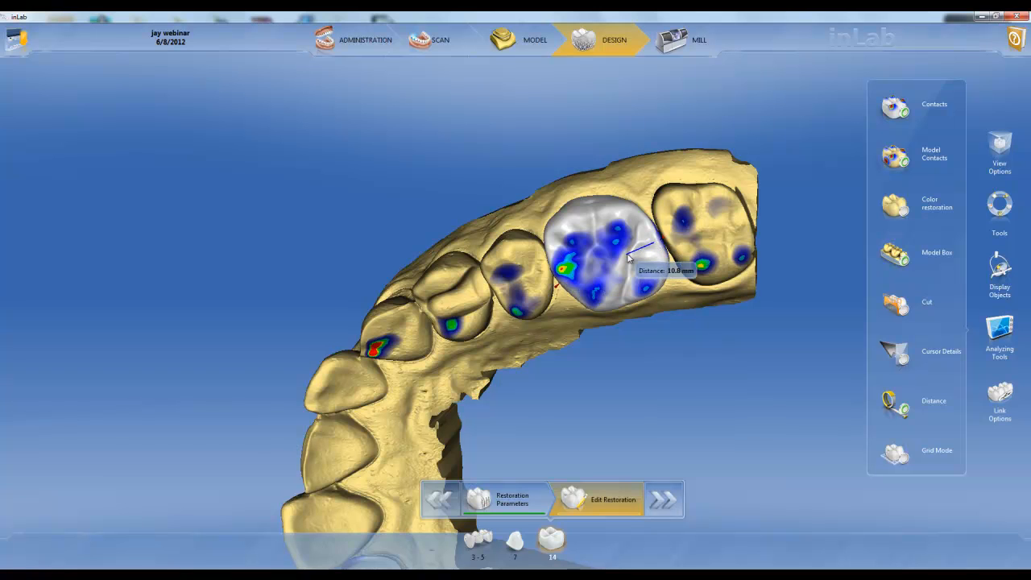
Step: Turn on Grid Mode, examine the front teeth's symmetry in a frontal view, and turn the grid off
click(901, 460)
drag(525, 185, 692, 315)
drag(359, 224, 406, 277)
drag(664, 262, 563, 318)
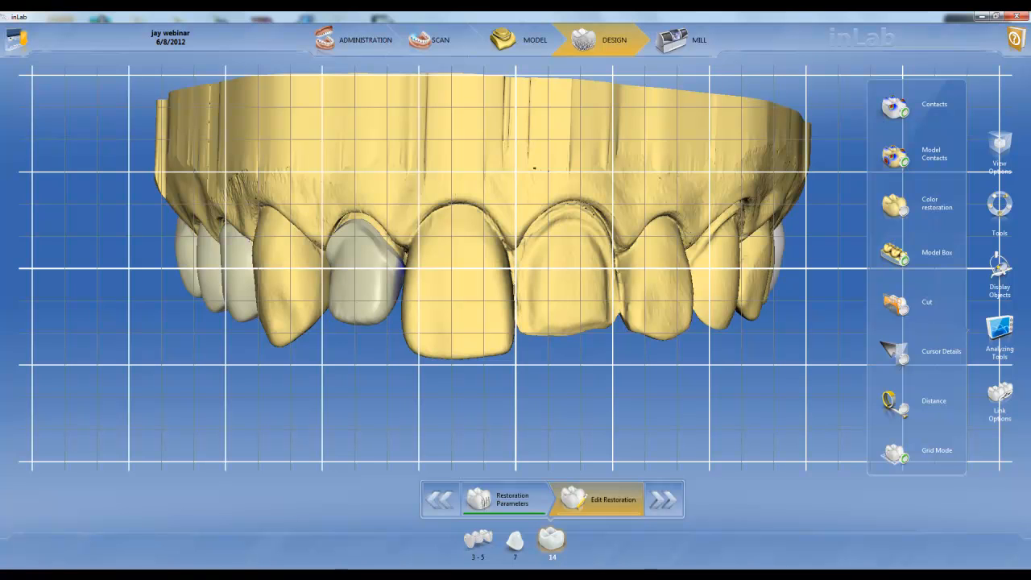
click(907, 463)
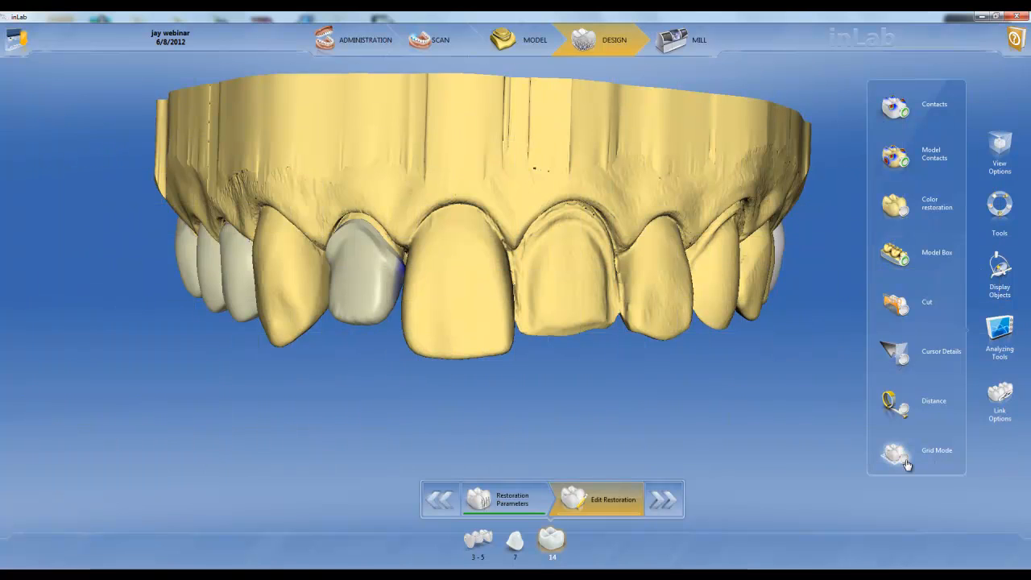
Step: Try linking restorations 7 and 14 with the Group link option
click(1002, 395)
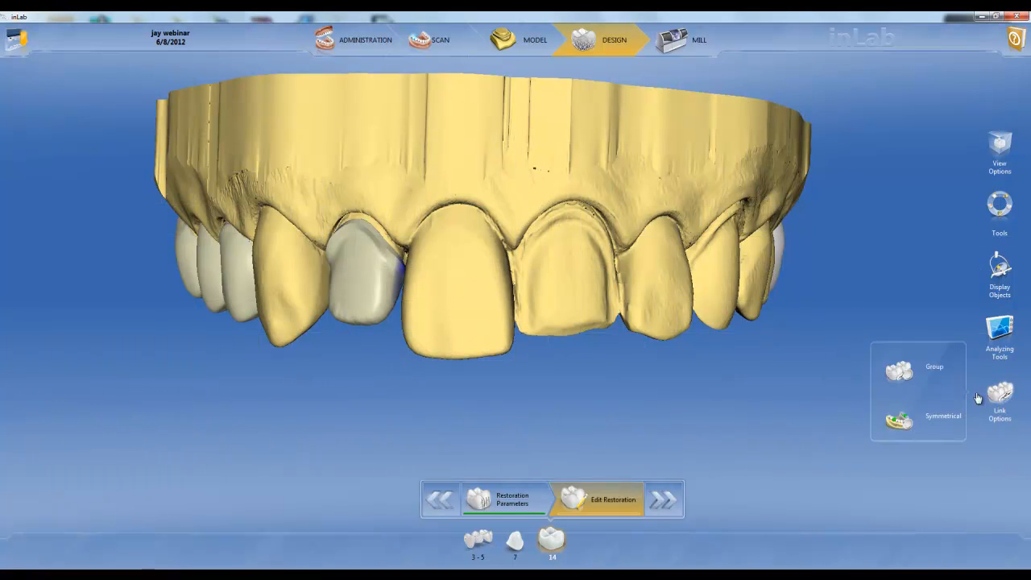
click(909, 388)
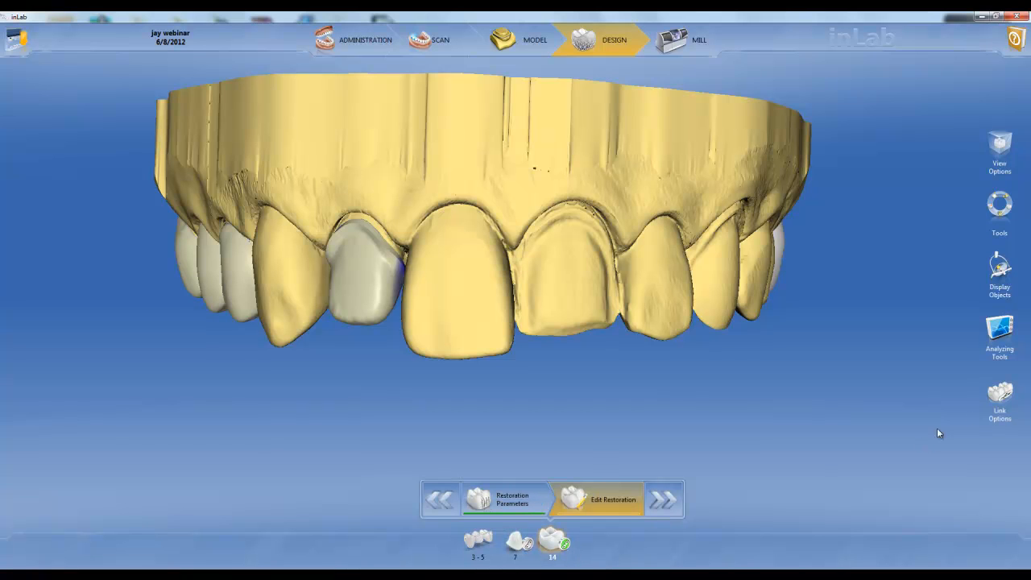
click(1003, 398)
Step: Make restoration 7 active and build up its biting edge with the Add mode of the Form tool
click(516, 543)
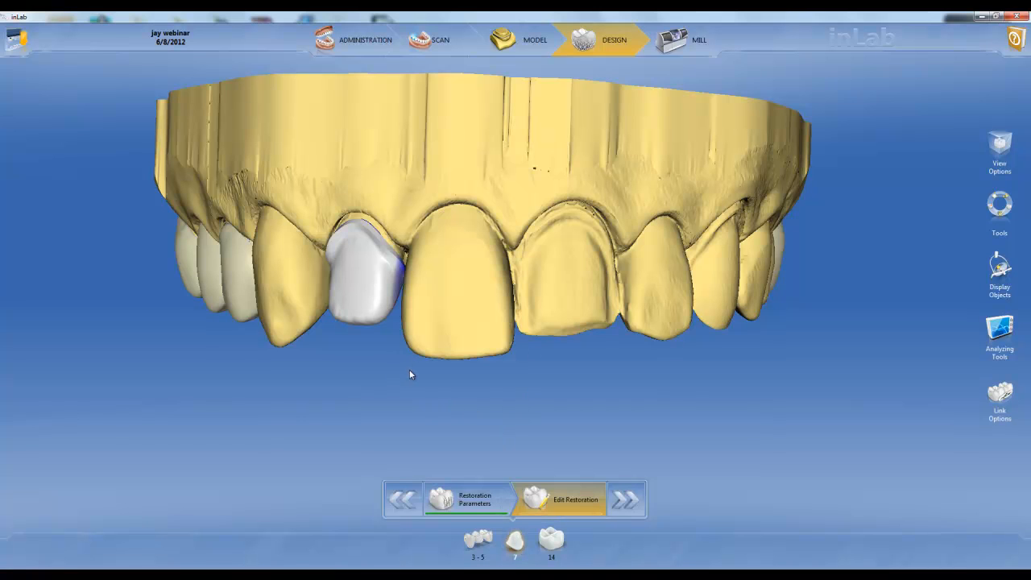
right_click(362, 305)
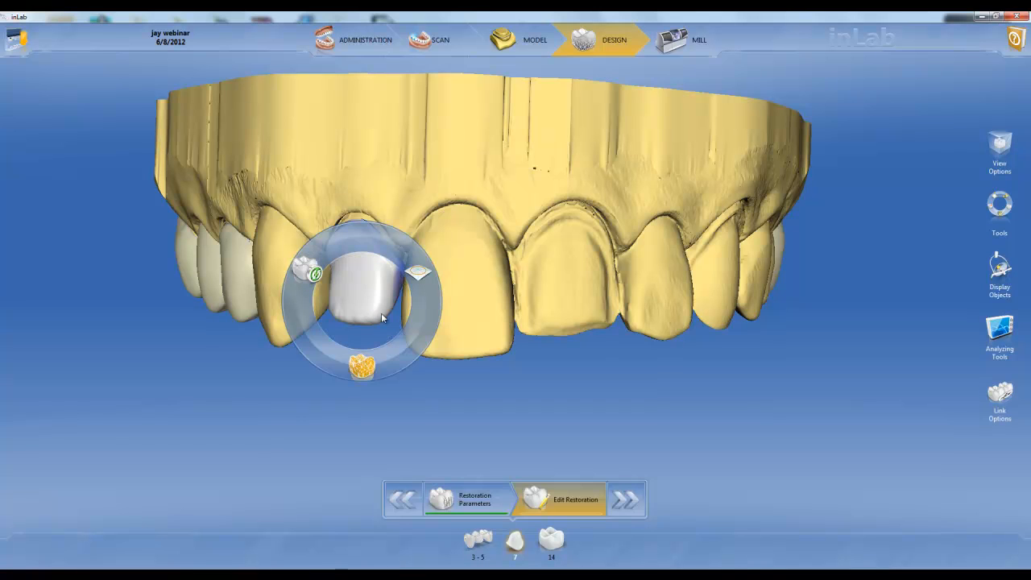
click(417, 274)
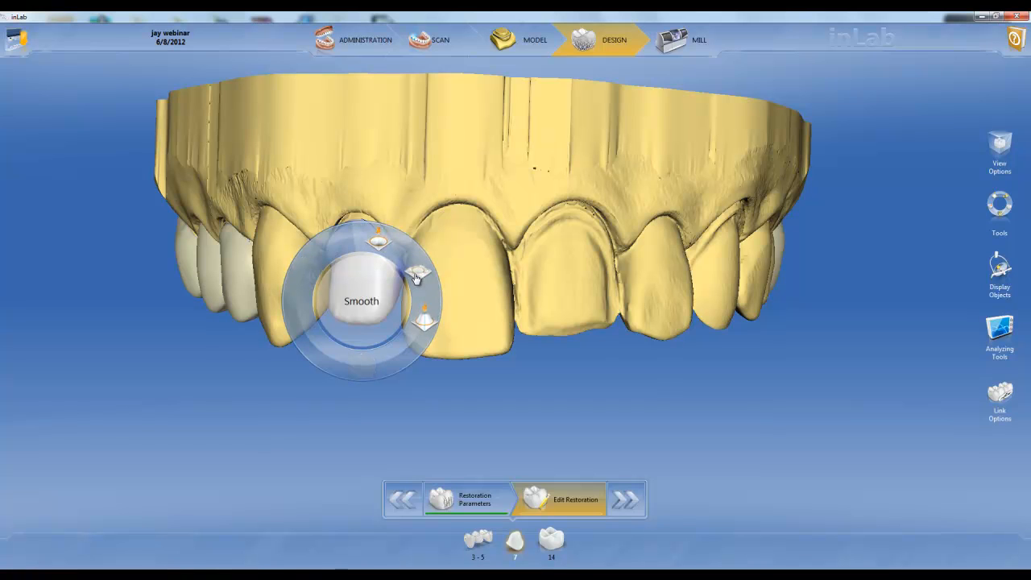
click(425, 324)
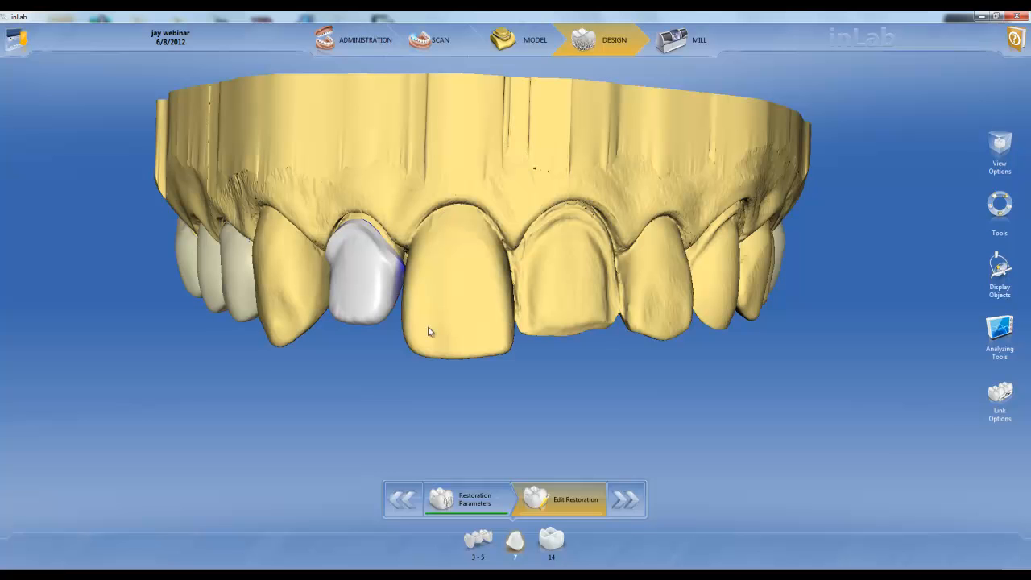
click(381, 324)
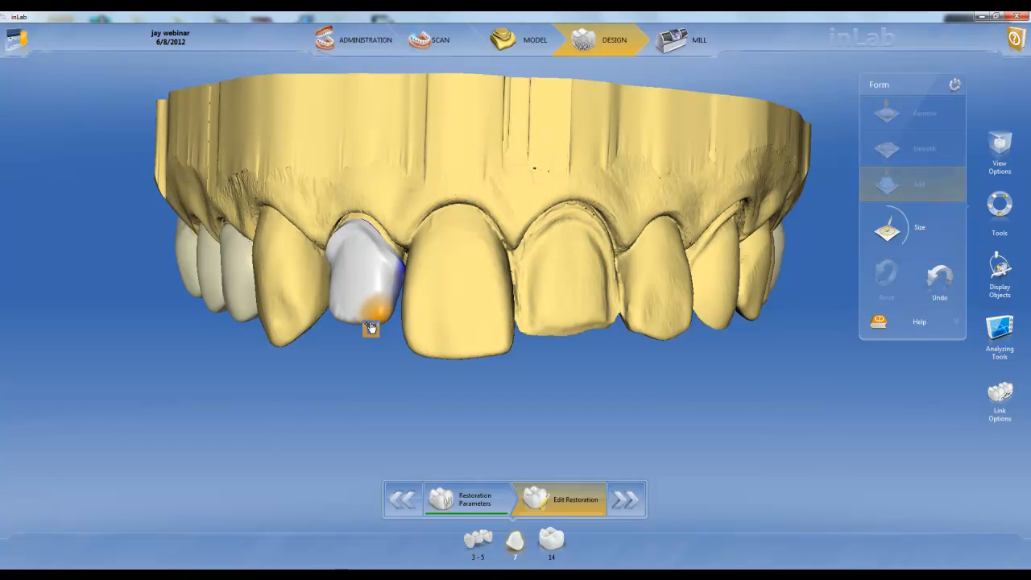
click(344, 321)
Step: Add material to restoration 7 from the biting side and undo the last Form change
right_drag(387, 376, 378, 253)
click(378, 253)
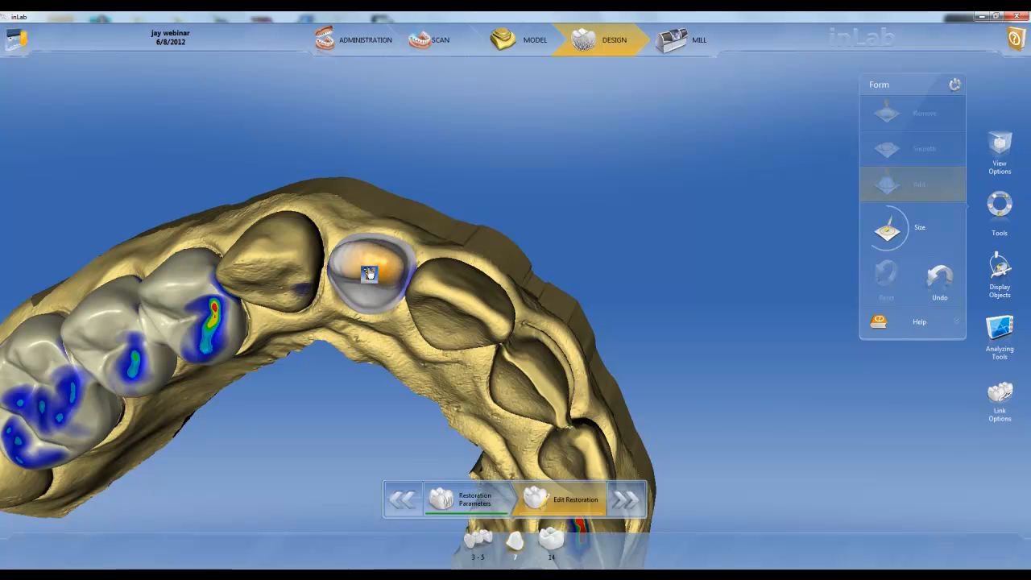
click(940, 282)
Step: Lengthen the biting edge of restoration 7 with the Shape tool in Anatomical mode and 2-Direction
right_drag(414, 241, 387, 288)
click(387, 288)
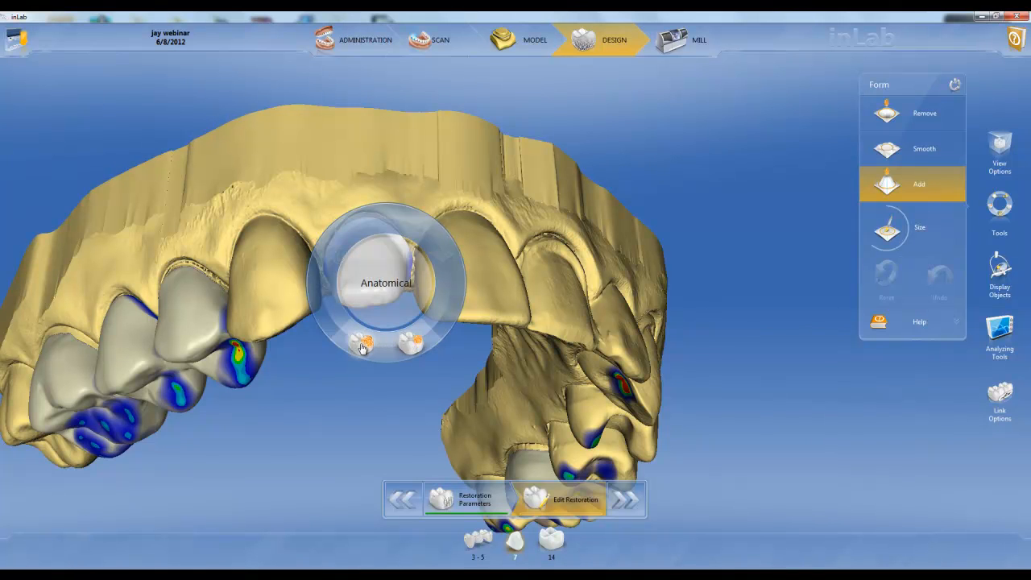
click(365, 345)
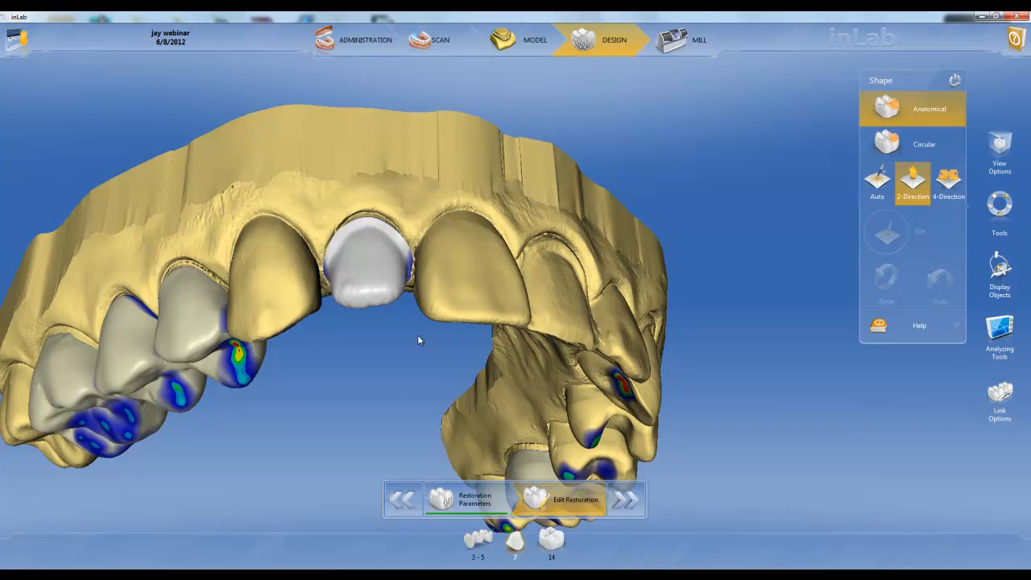
drag(375, 325, 379, 348)
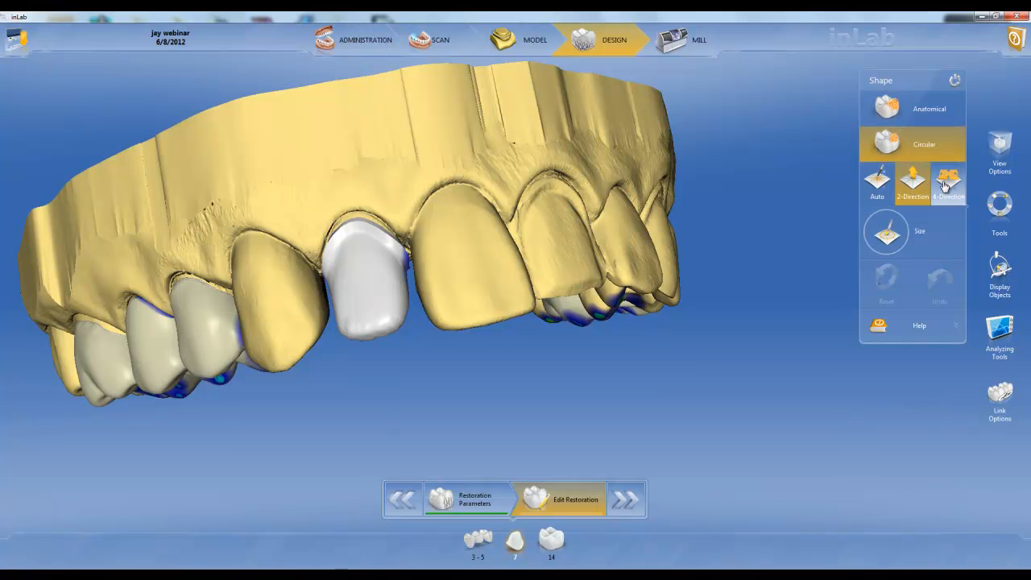
Step: Pull out both edge corners of restoration 7 with Circular shaping, and refine the biting edge with Anatomical shaping
drag(407, 321, 414, 325)
drag(338, 331, 342, 339)
click(916, 114)
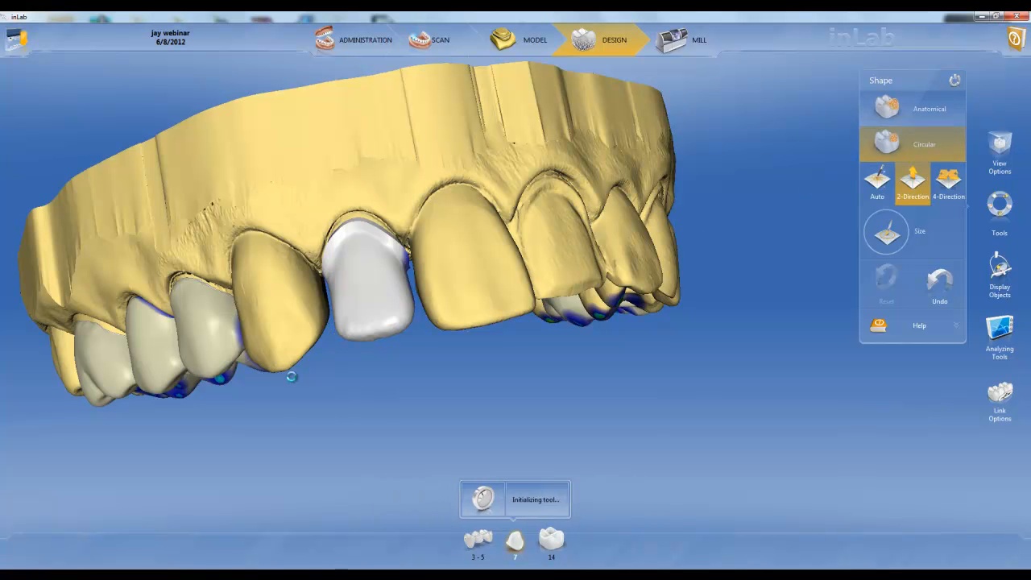
drag(382, 342, 370, 329)
middle_drag(566, 362, 488, 368)
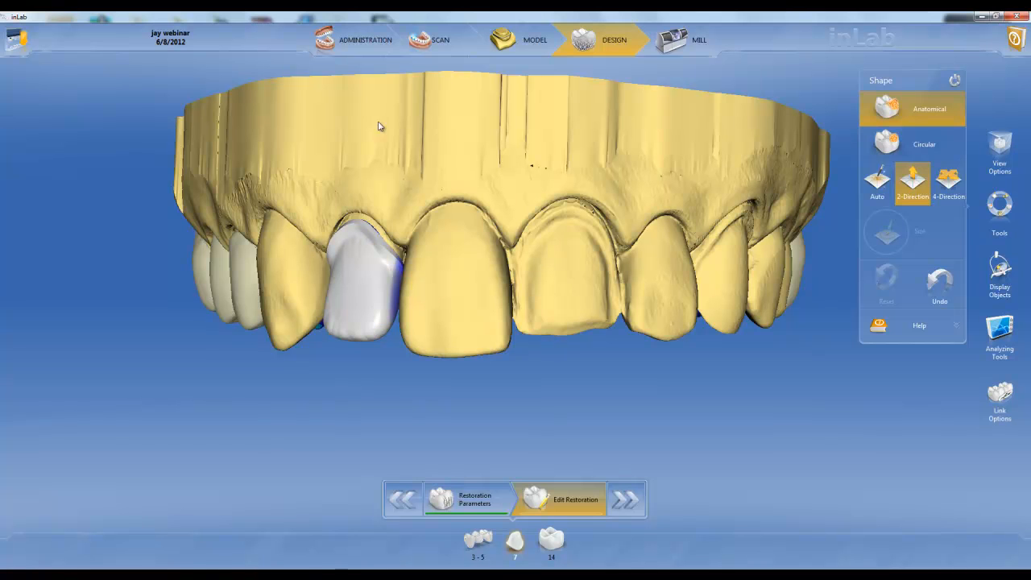
Step: Edit restoration 7 in the administration phase and define it as a Crown with the Biogeneric Reference design mode
click(345, 40)
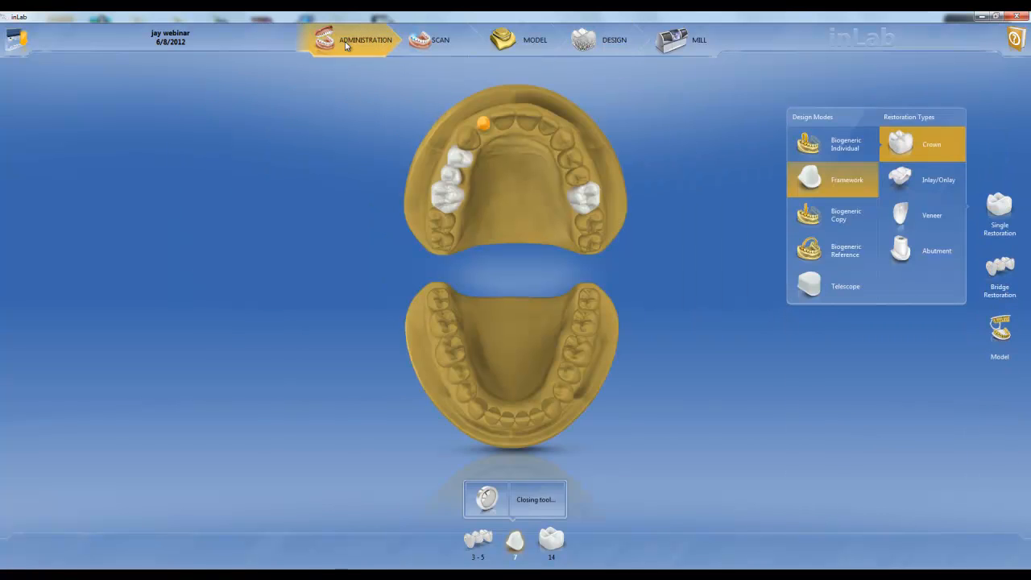
mouse_move(486, 126)
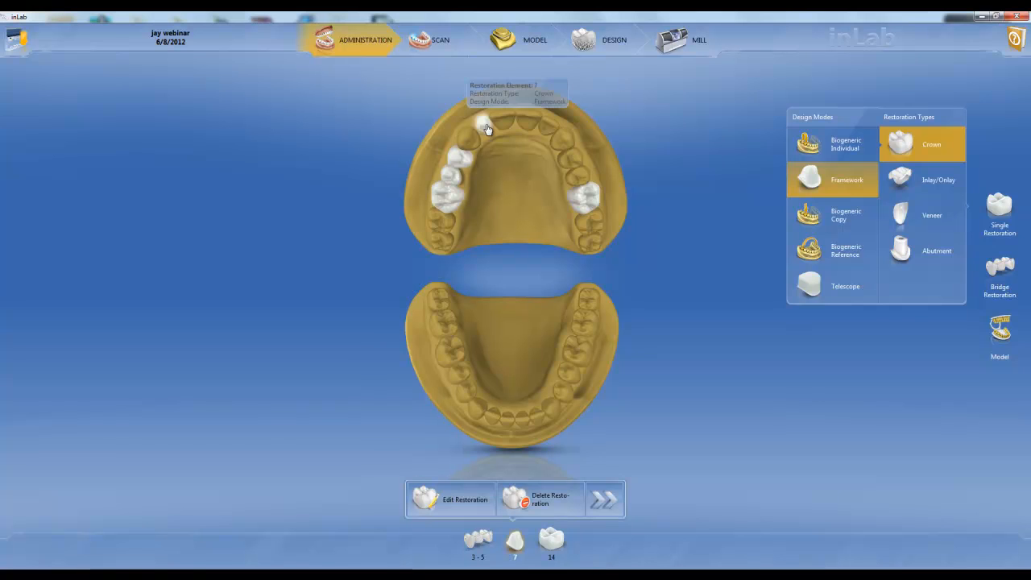
click(457, 501)
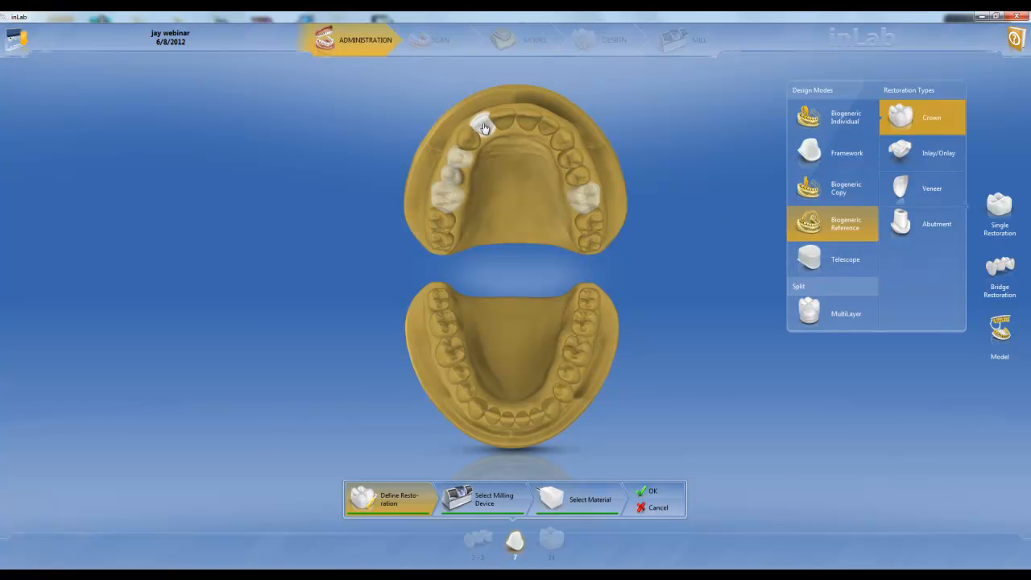
click(484, 128)
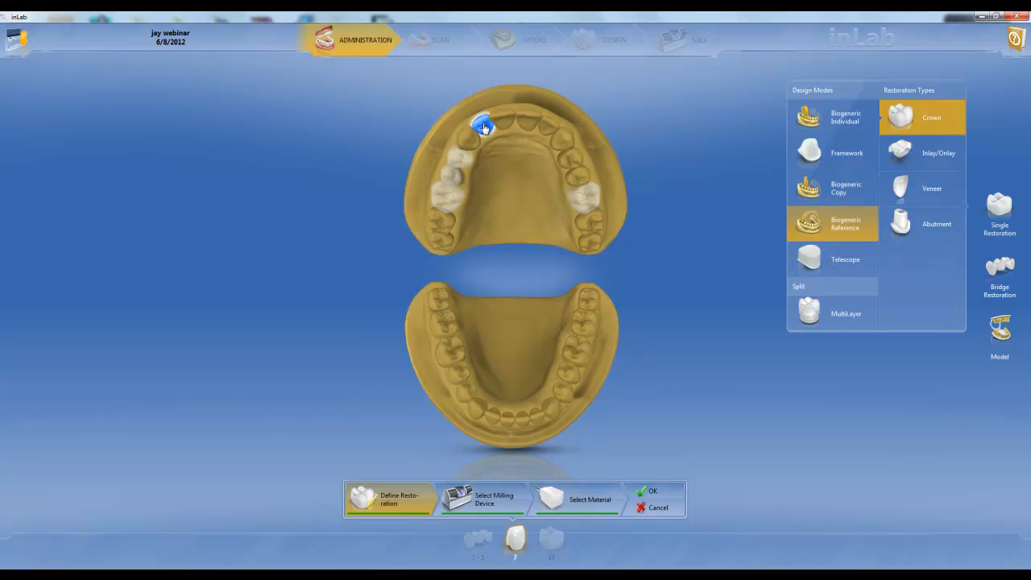
Step: Set restoration 7's material to IPS Empress CAD Multi from Ivoclar Vivadent and accept the restoration definition
click(587, 495)
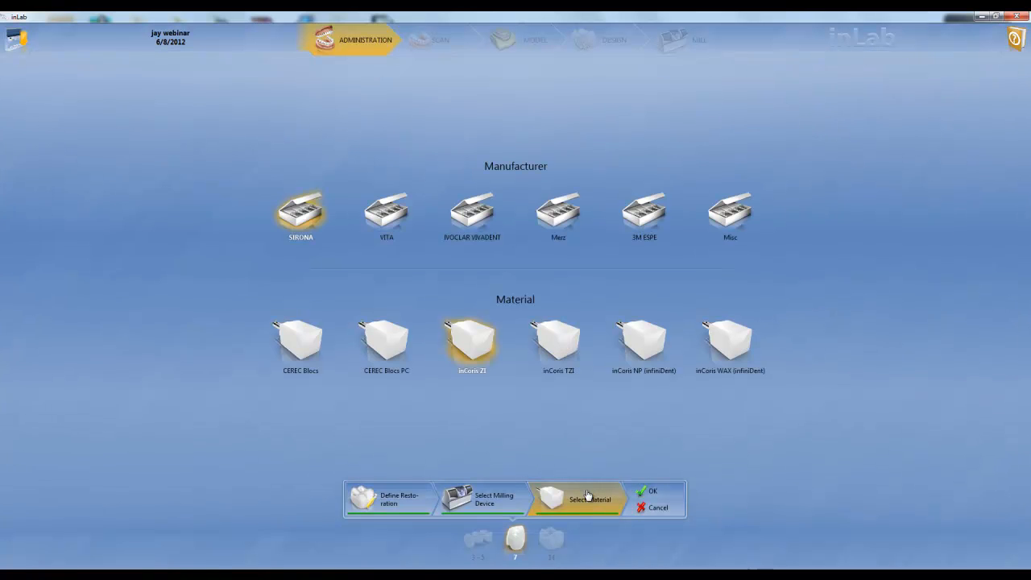
click(476, 216)
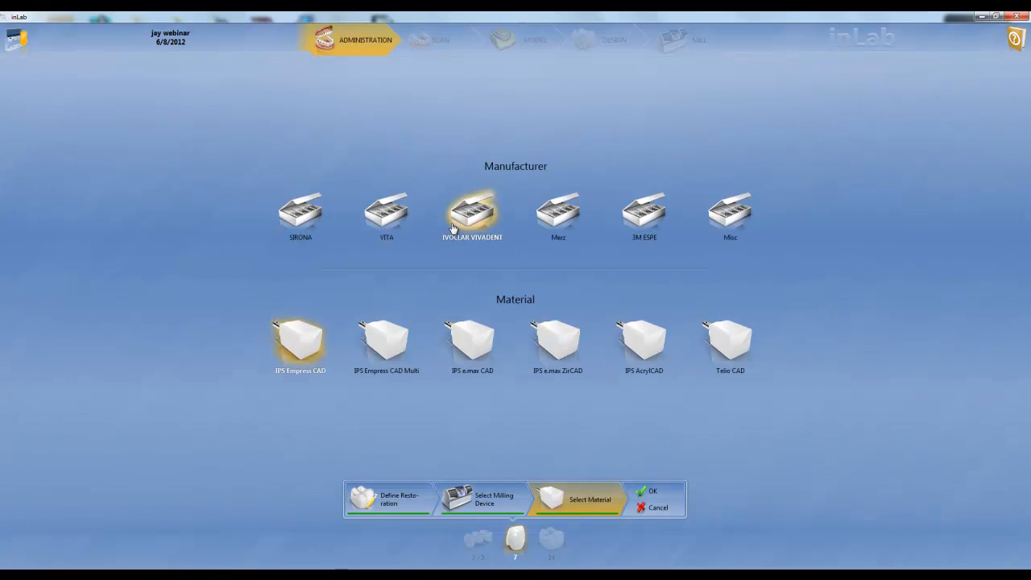
click(396, 345)
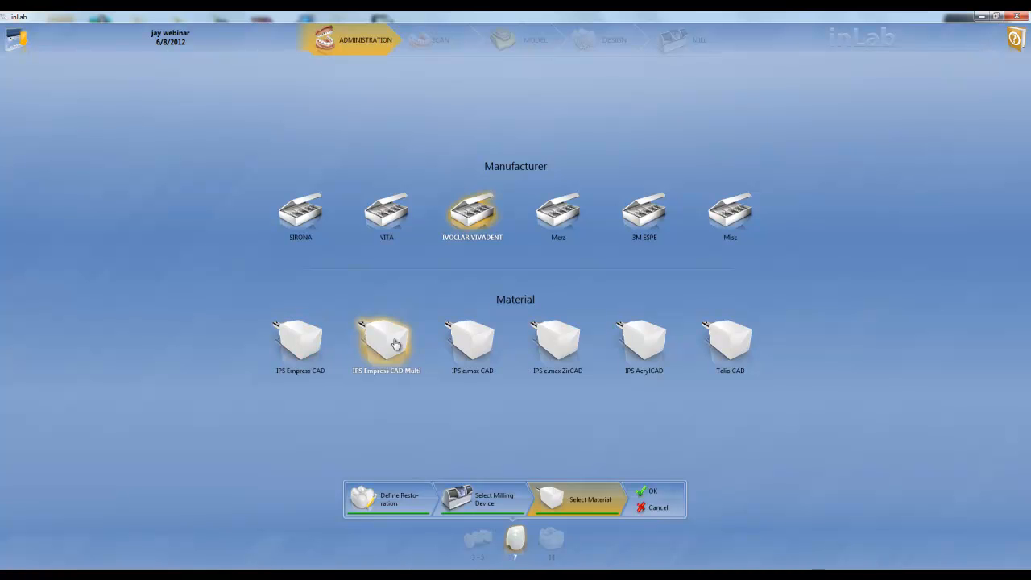
click(654, 495)
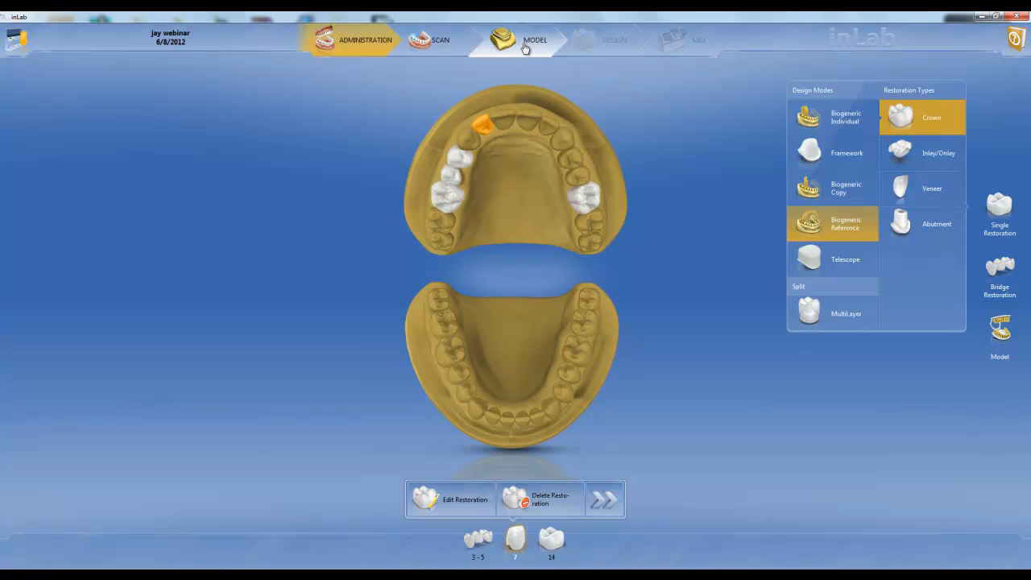
Step: Accept the insertion axis of restoration 7 in the model phase, and pick upper lateral incisor 10 as its reference tooth
click(524, 47)
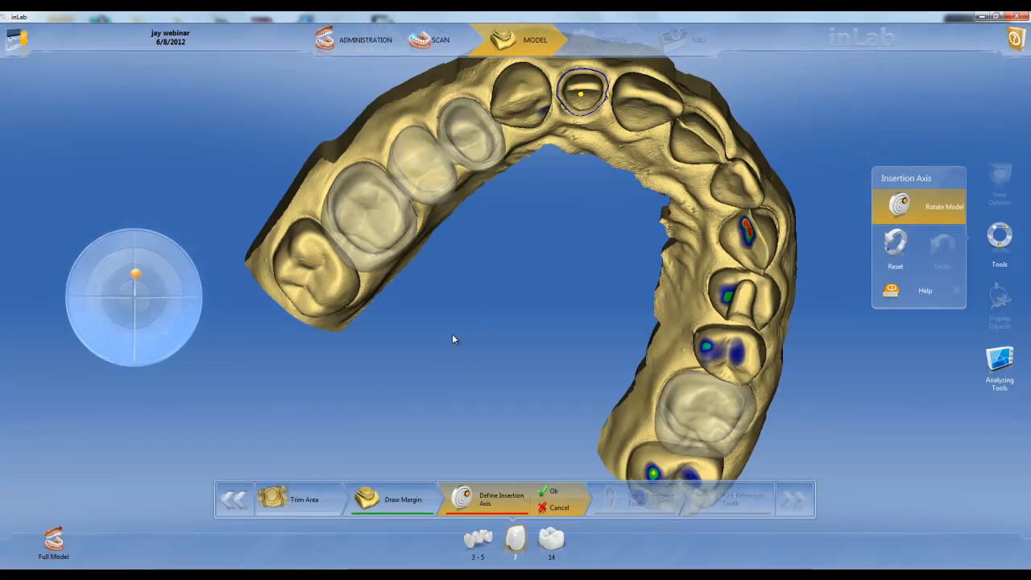
click(546, 493)
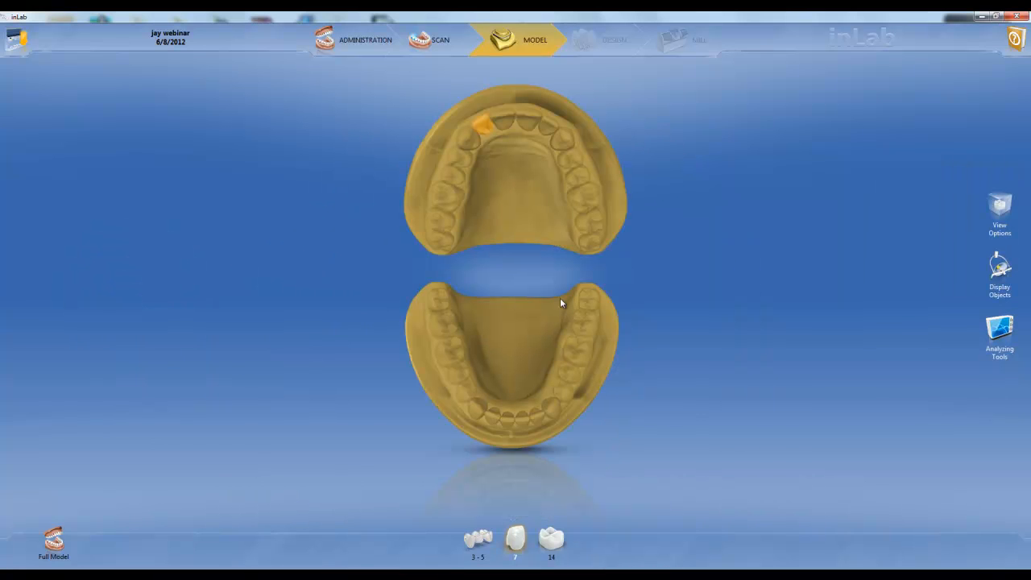
click(550, 129)
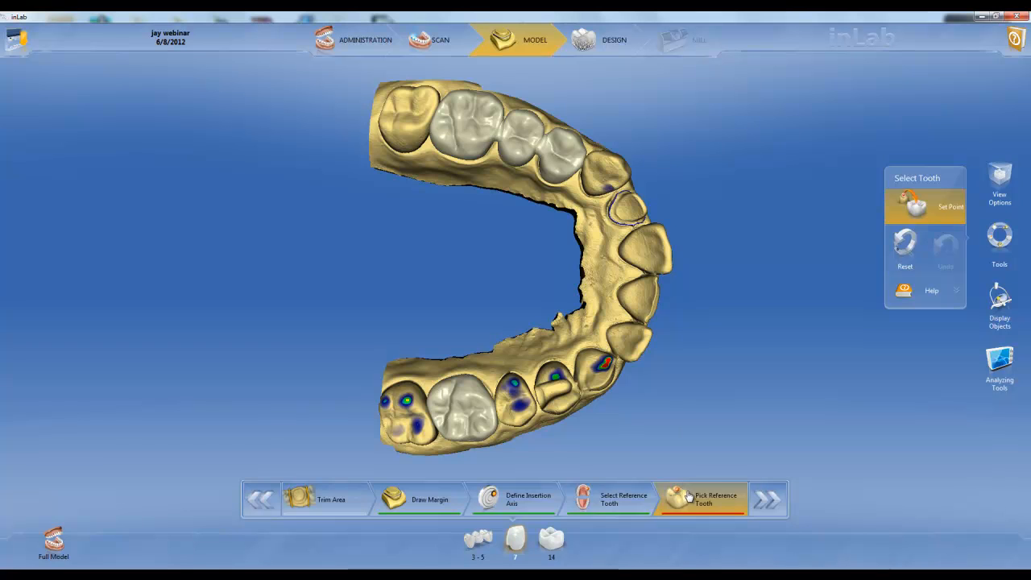
click(643, 349)
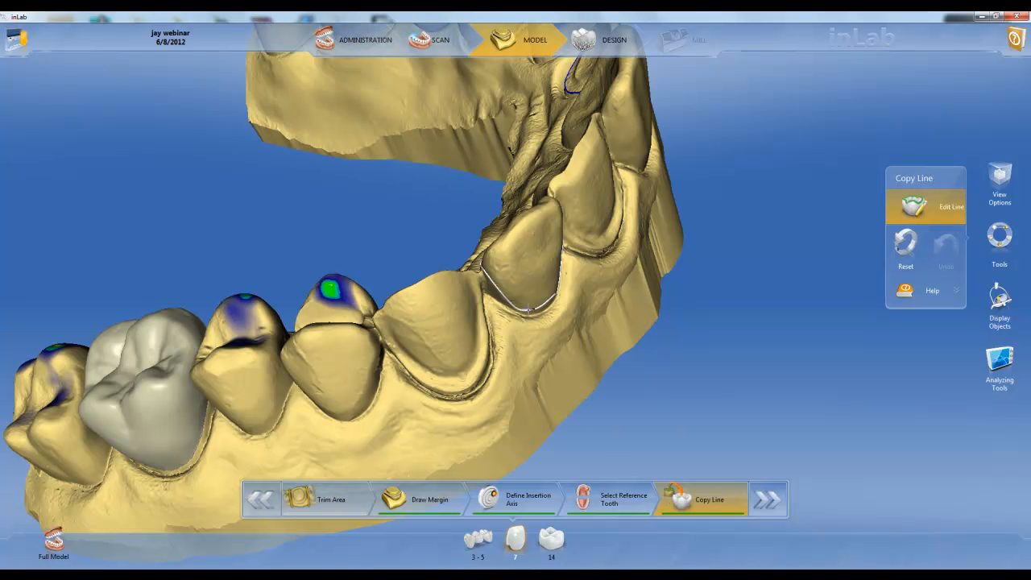
Step: Redraw the copy line on reference tooth 10 along the gum line and the side facing the central incisor
mouse_move(510, 307)
mouse_down()
mouse_move(494, 295)
mouse_move(511, 286)
mouse_up()
double_click(484, 270)
middle_drag(511, 286, 417, 317)
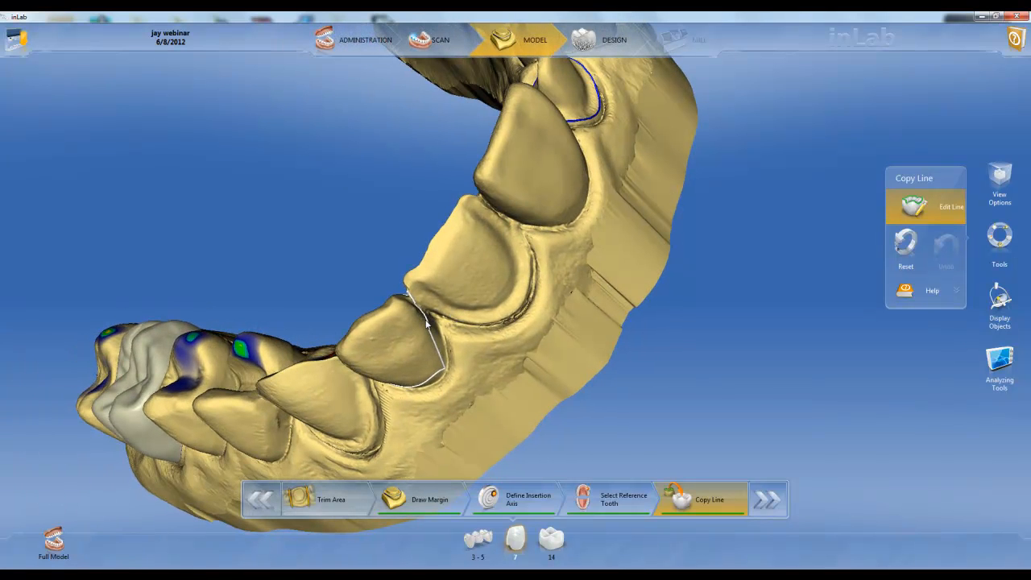
drag(426, 319, 439, 348)
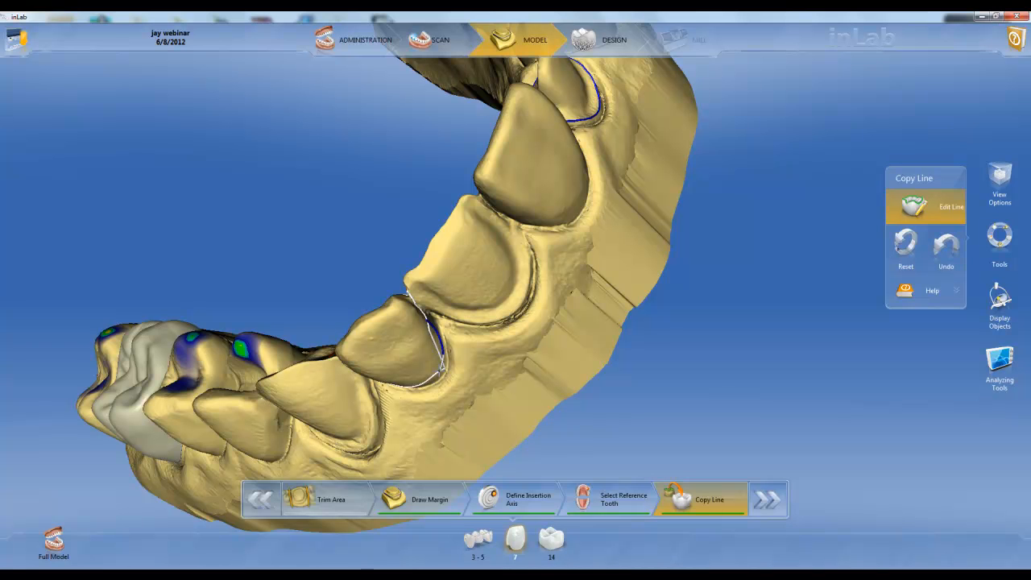
double_click(395, 245)
Step: Smooth the copy line on the reference tooth where it passes the contact with the central incisor
drag(424, 272, 519, 355)
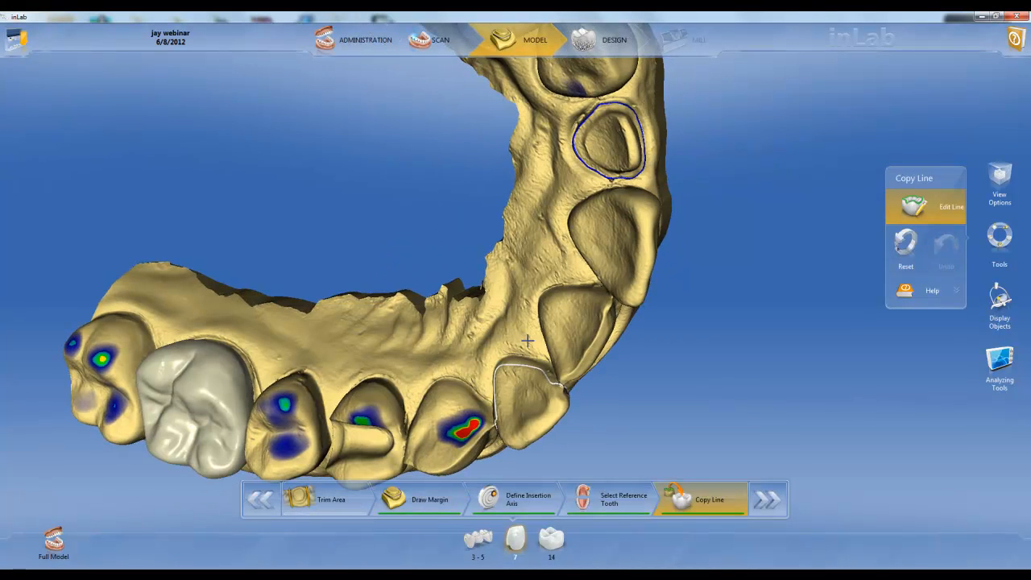
right_drag(527, 341, 518, 290)
scroll(503, 364, up, 3)
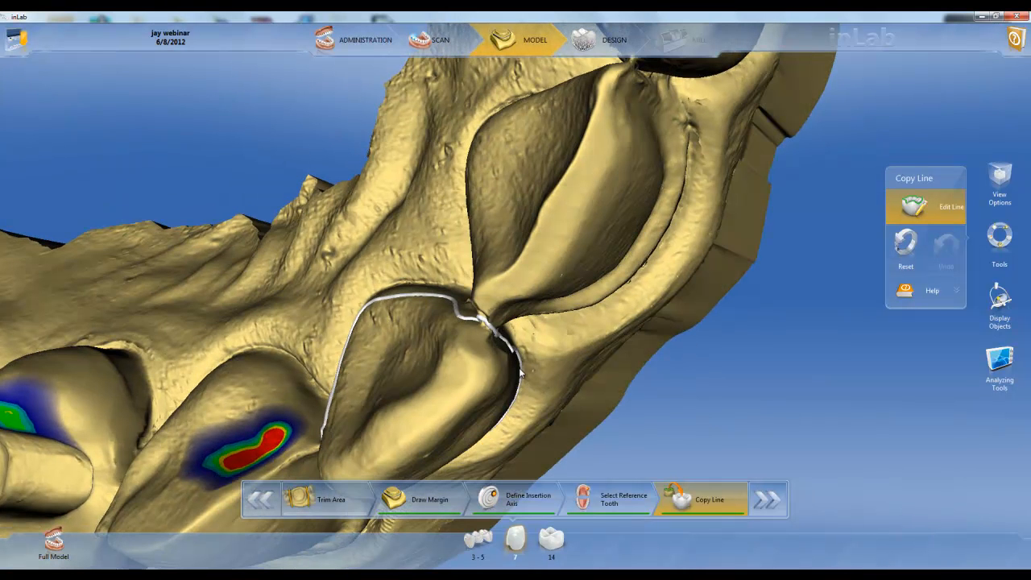
drag(516, 356, 457, 307)
double_click(453, 303)
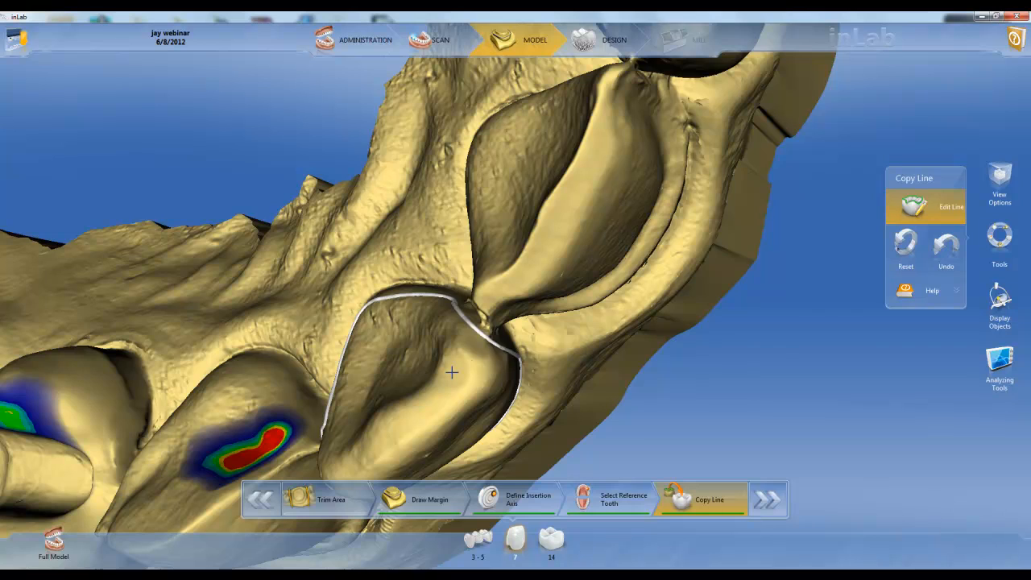
Step: Redraw the reference tooth's copy line on the side next to the canine, and proceed to the restoration parameters
drag(454, 373, 488, 343)
scroll(490, 340, down, 3)
middle_drag(491, 336, 494, 230)
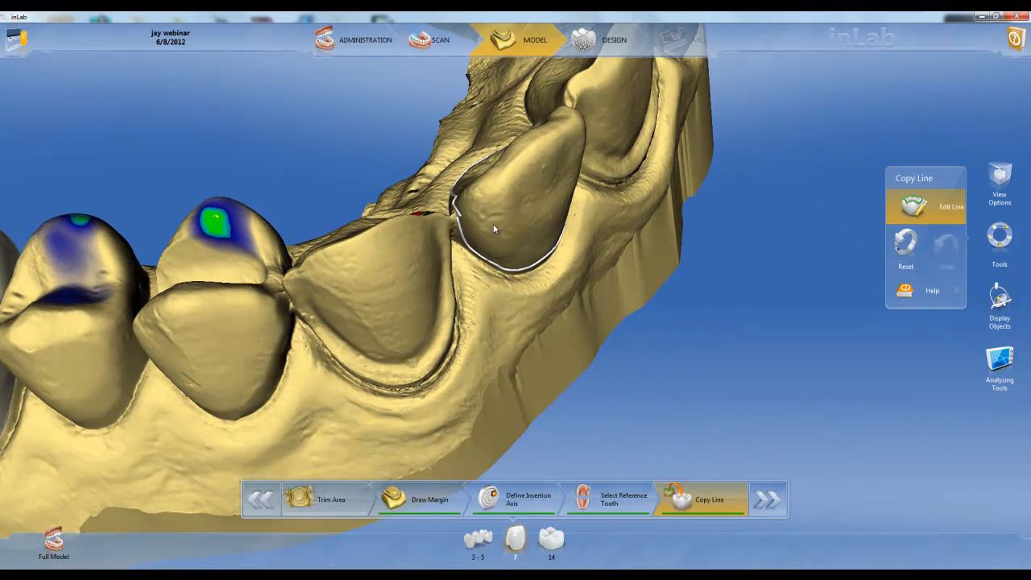
double_click(461, 235)
double_click(455, 201)
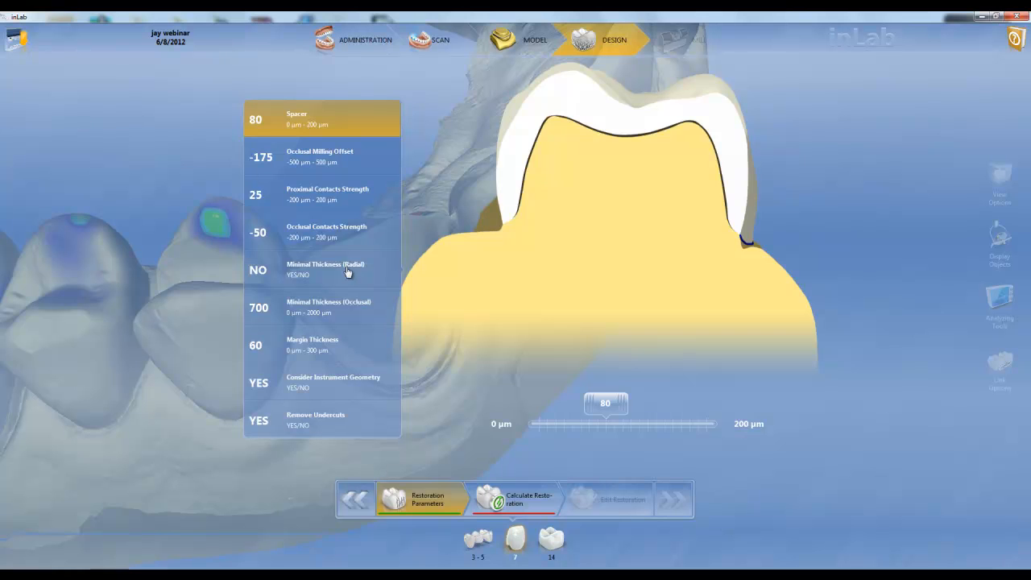
Step: Override the recommended radial minimal thickness with 700 µm and set the occlusal minimal thickness to 600 µm for restoration 7
click(347, 273)
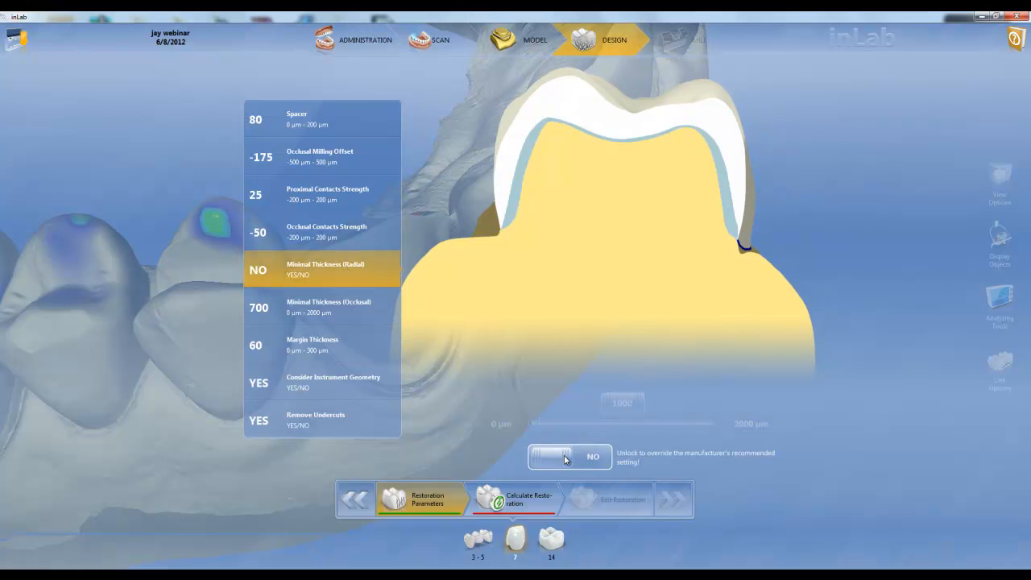
click(582, 457)
click(594, 424)
click(380, 317)
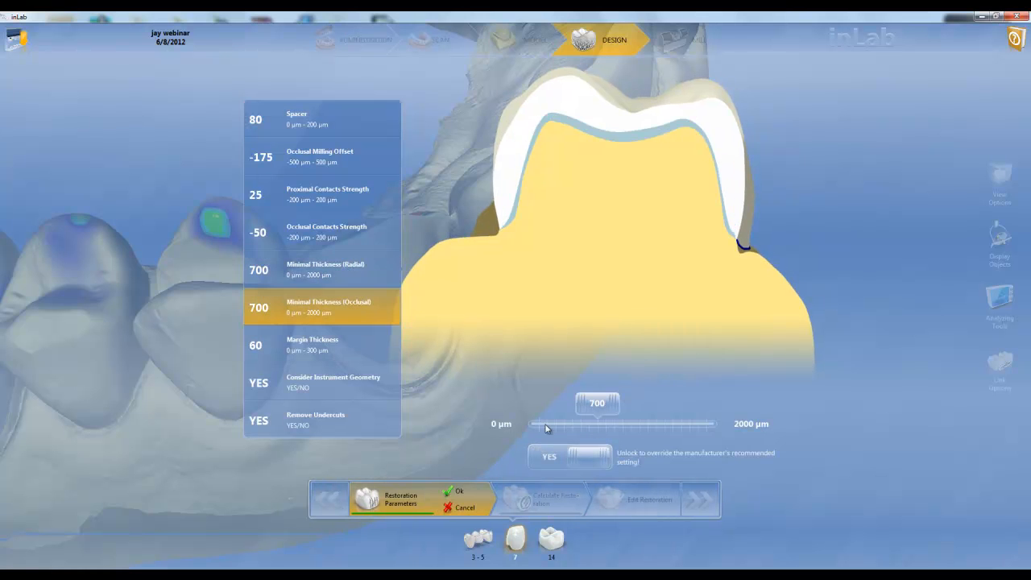
drag(595, 426, 592, 426)
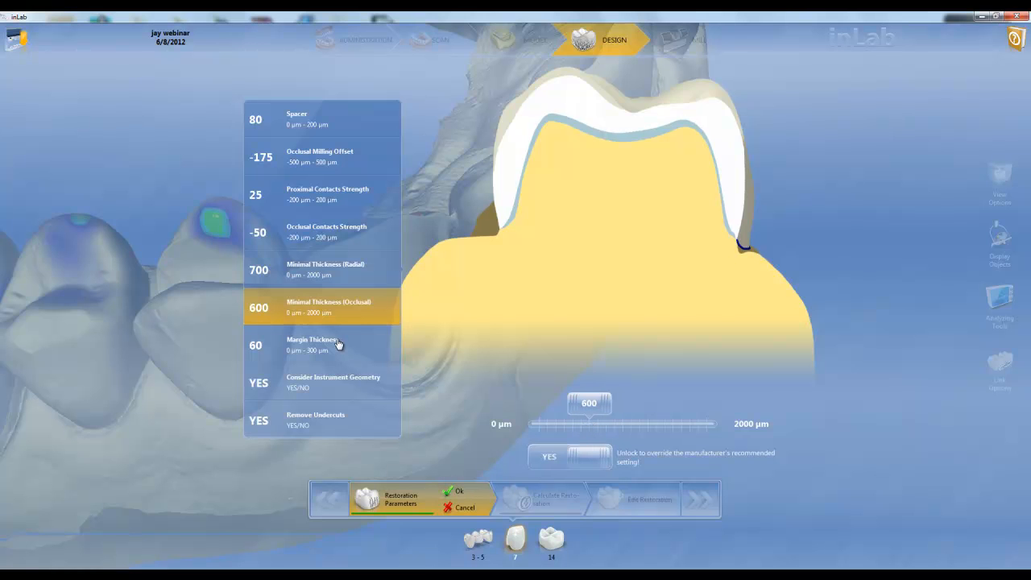
Step: Confirm the restoration parameters, calculate the proposal for restoration 7, and view the upper front teeth from the facial side
click(454, 494)
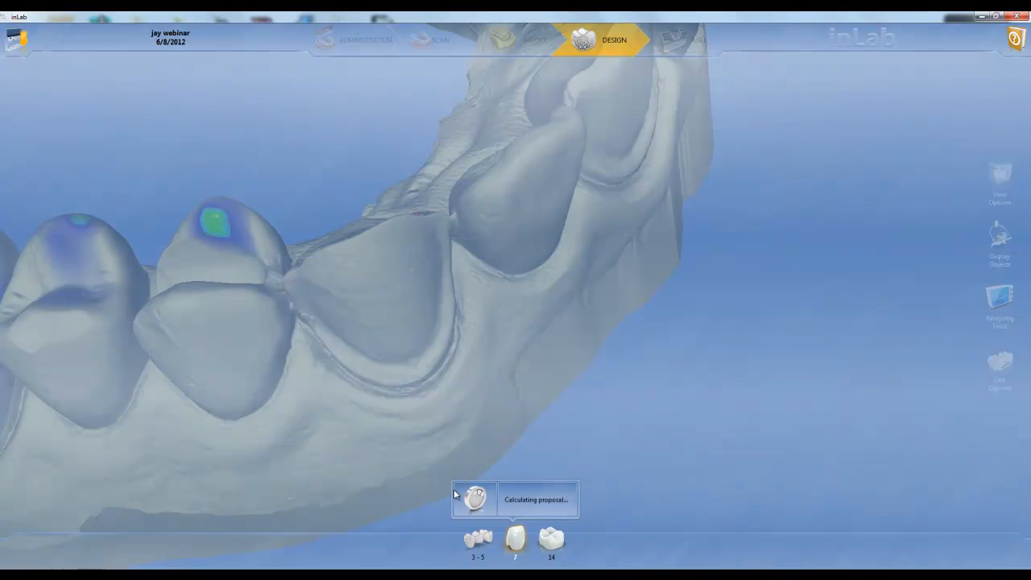
drag(506, 232, 522, 362)
scroll(522, 363, down, 5)
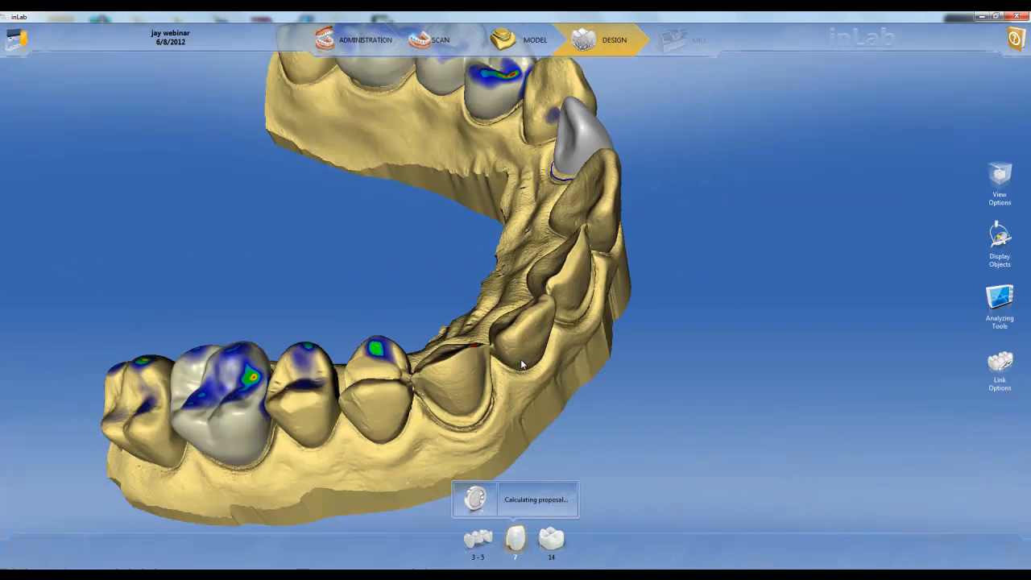
drag(763, 389, 546, 389)
drag(625, 211, 533, 288)
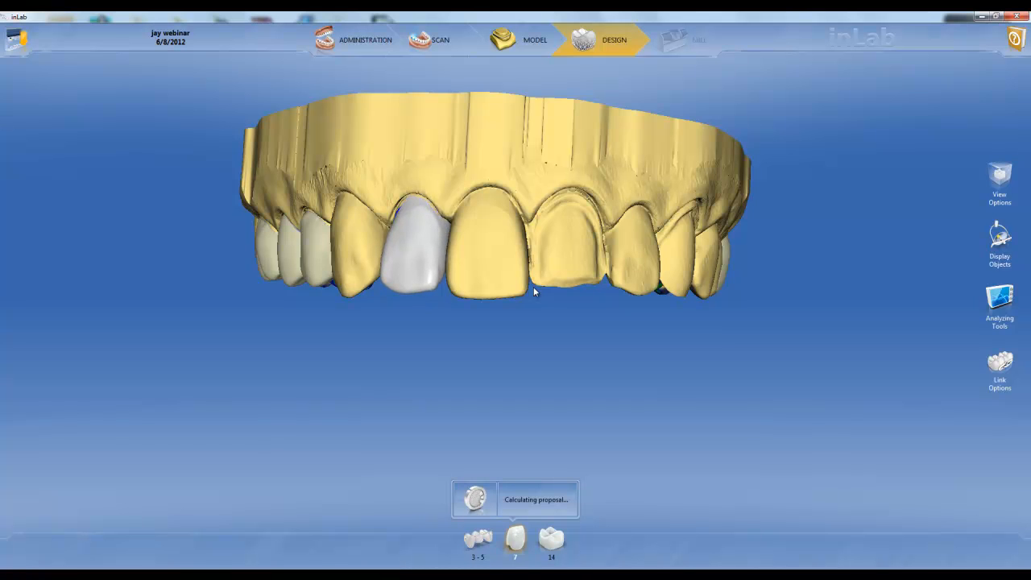
middle_drag(533, 287, 518, 316)
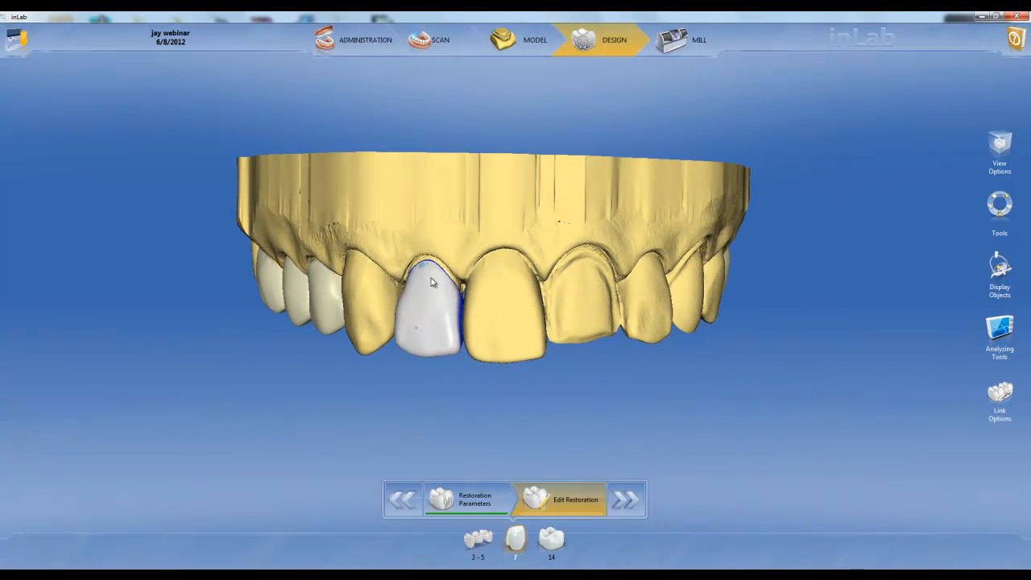
Step: Add material with the Form tool to restoration 7 near its facial gum margin and on the lingual side beside the canine
right_click(429, 301)
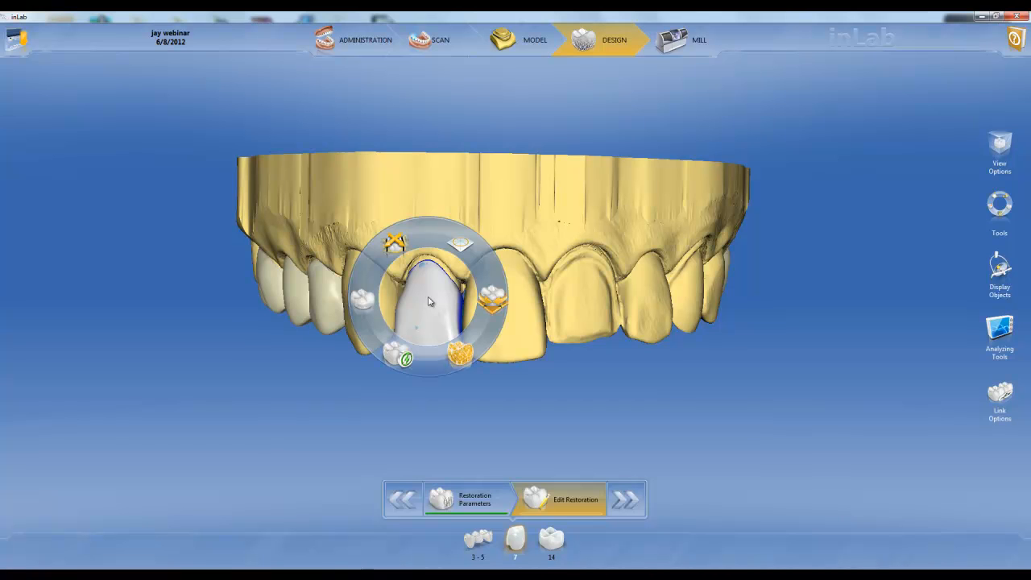
click(461, 246)
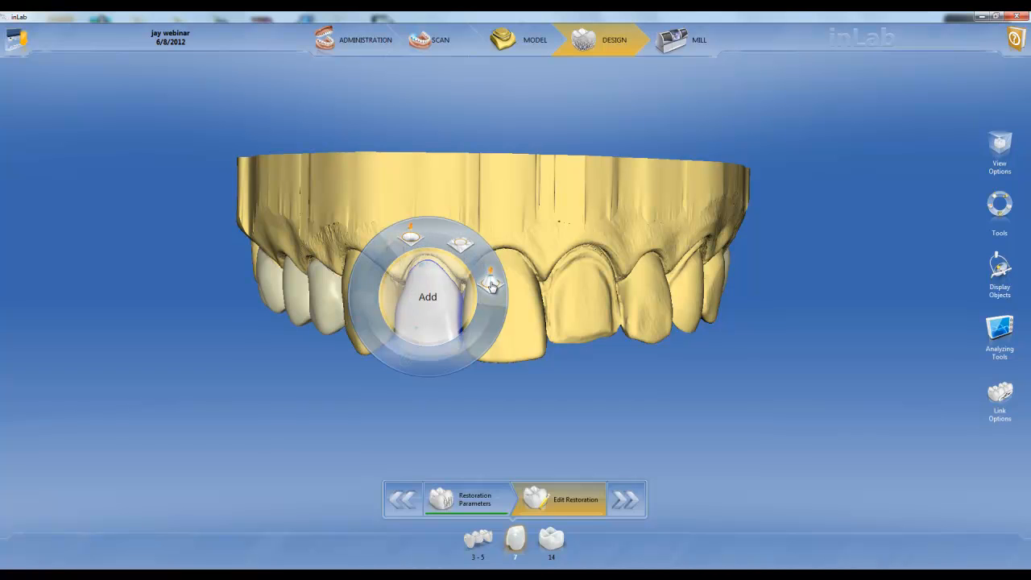
click(492, 286)
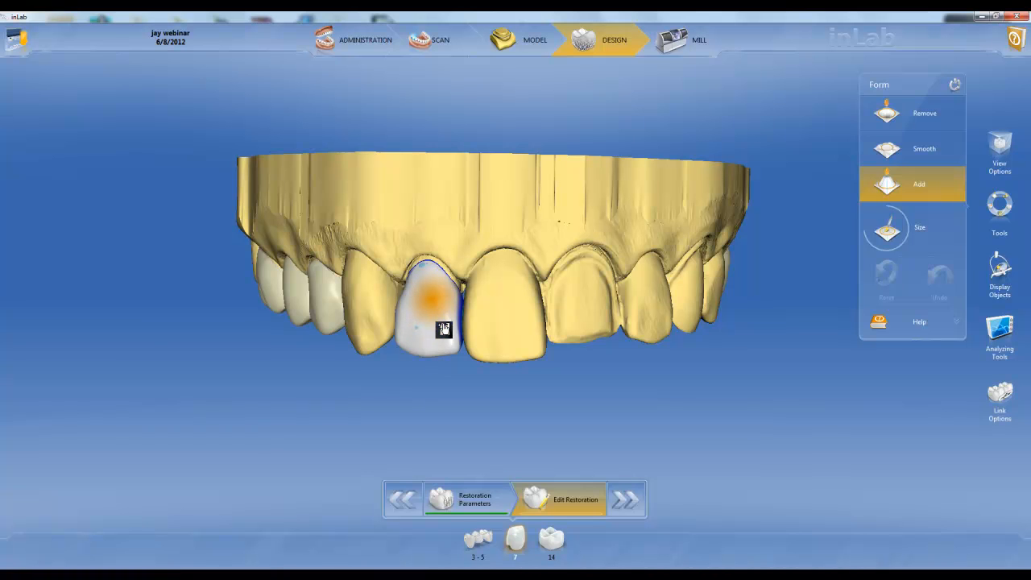
click(424, 274)
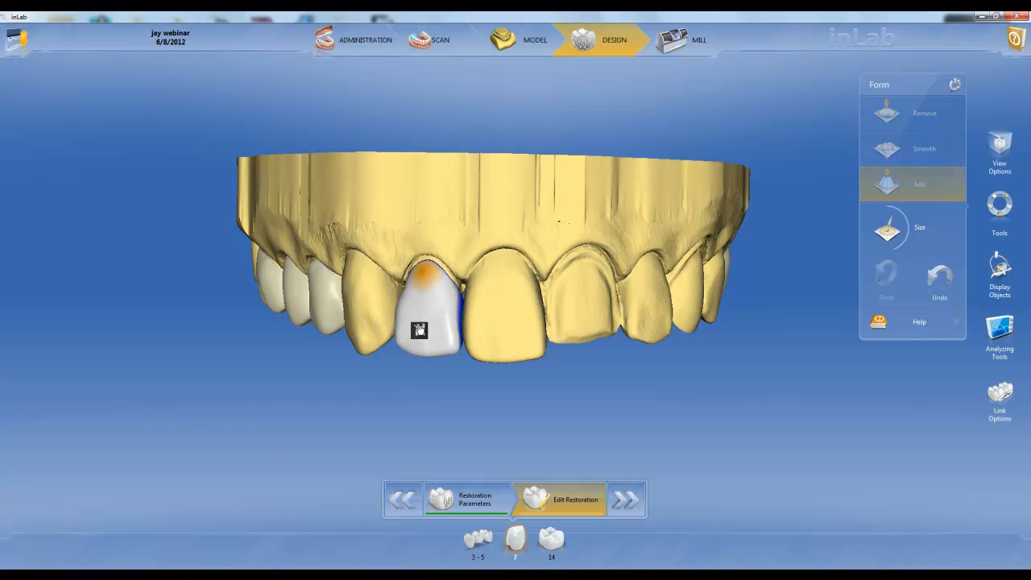
middle_drag(507, 373, 507, 201)
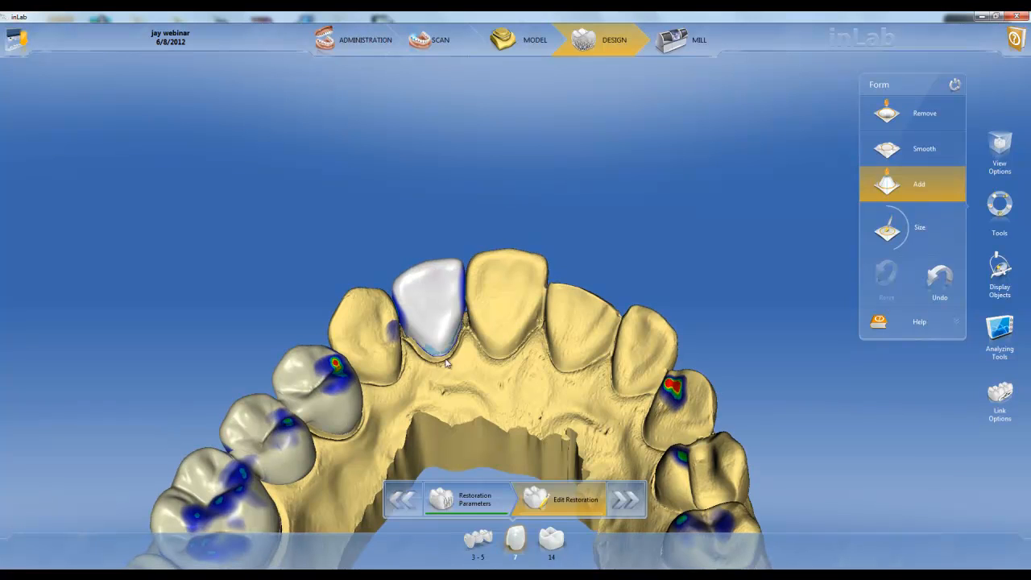
click(421, 341)
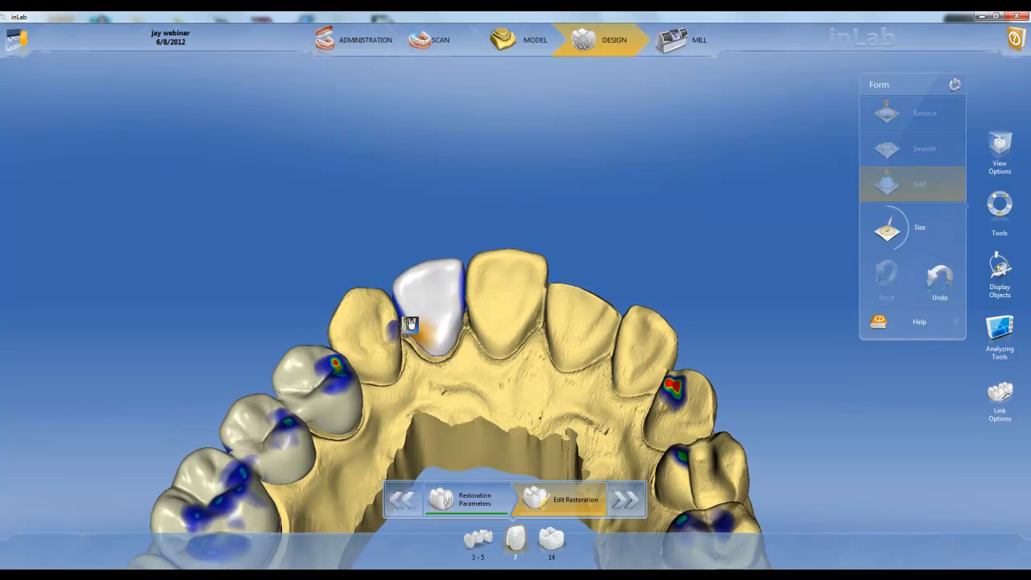
middle_drag(484, 178, 472, 434)
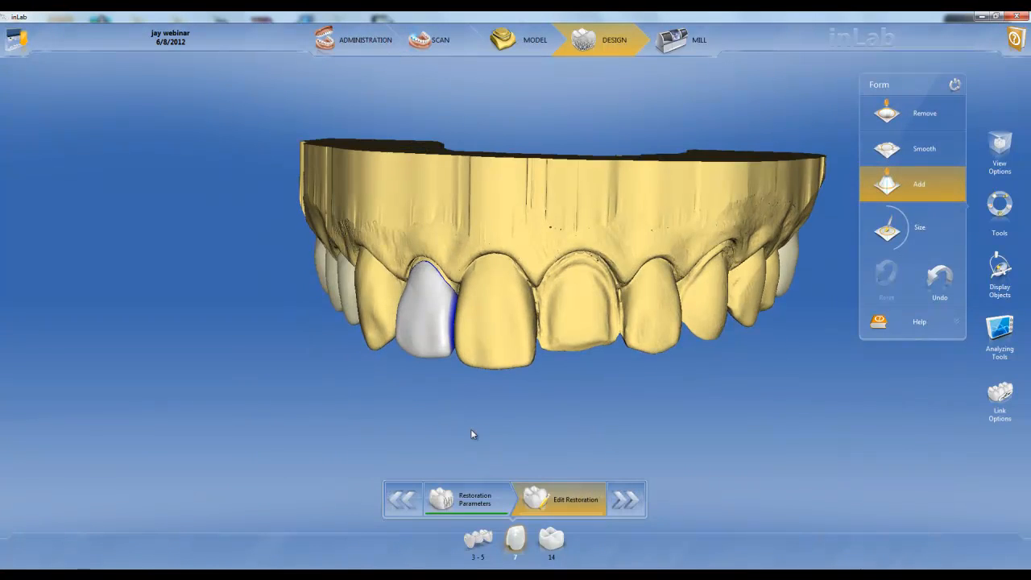
mouse_move(507, 272)
middle_down()
mouse_move(564, 258)
mouse_move(518, 257)
middle_up()
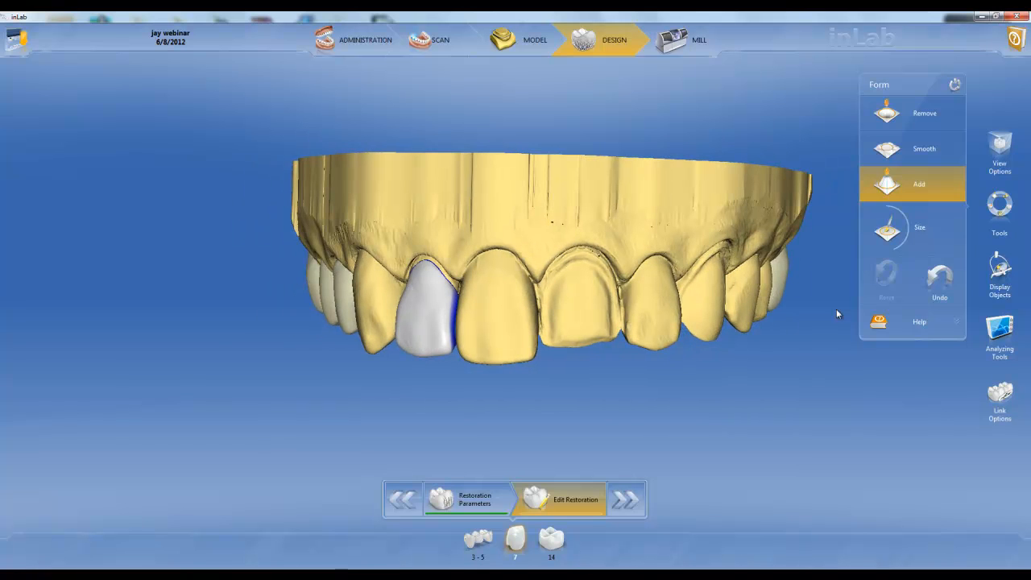
Step: Isolate restoration 7 with the Trimmed Model display and add material to its proximal contact areas
click(1000, 274)
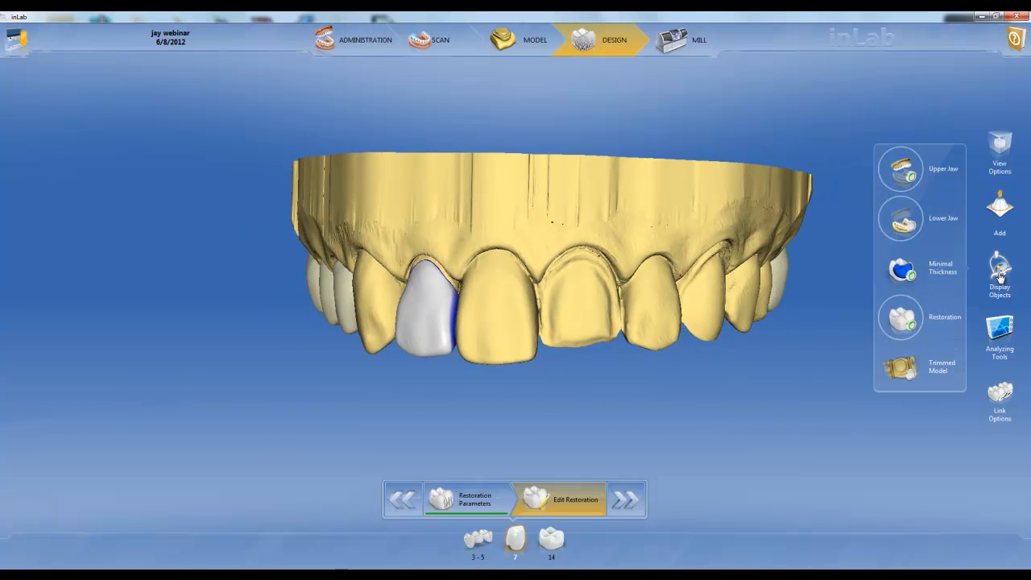
click(911, 376)
drag(508, 312, 447, 334)
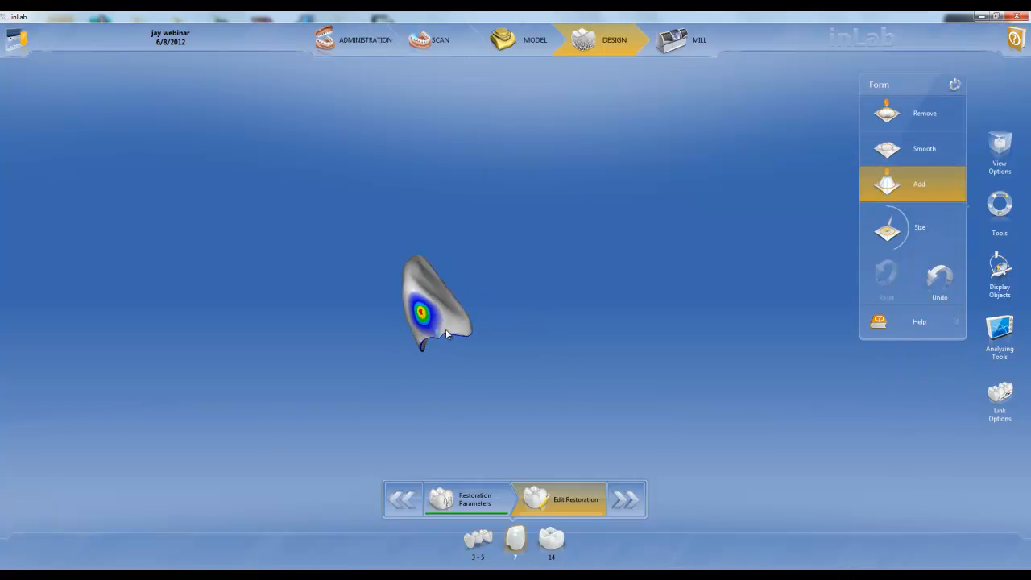
click(430, 317)
click(424, 308)
drag(486, 166, 529, 404)
click(433, 307)
drag(422, 200, 423, 254)
Step: Switch the Form tool to Remove and reduce the proximal contact on the isolated restoration 7
key(space)
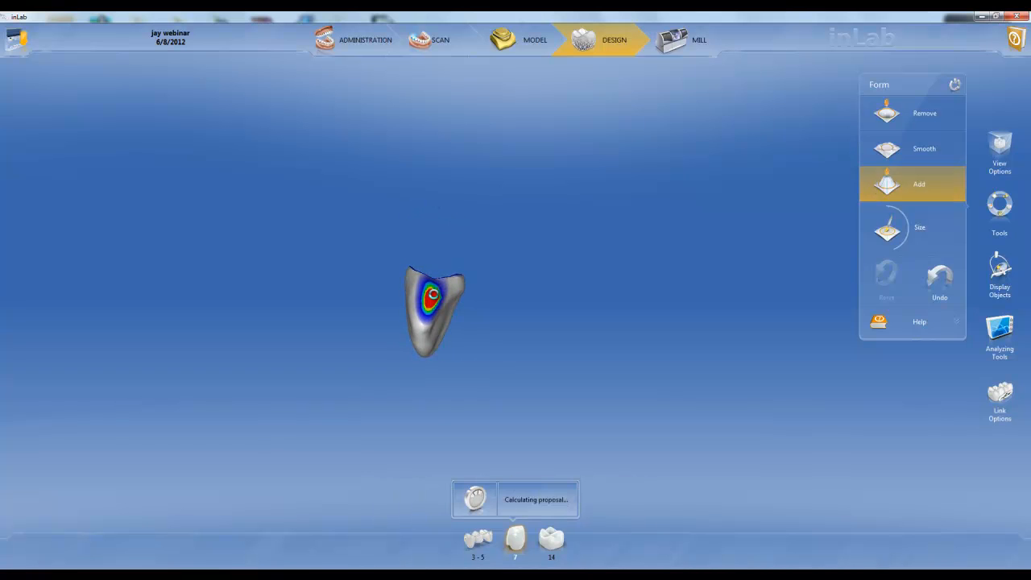
click(435, 300)
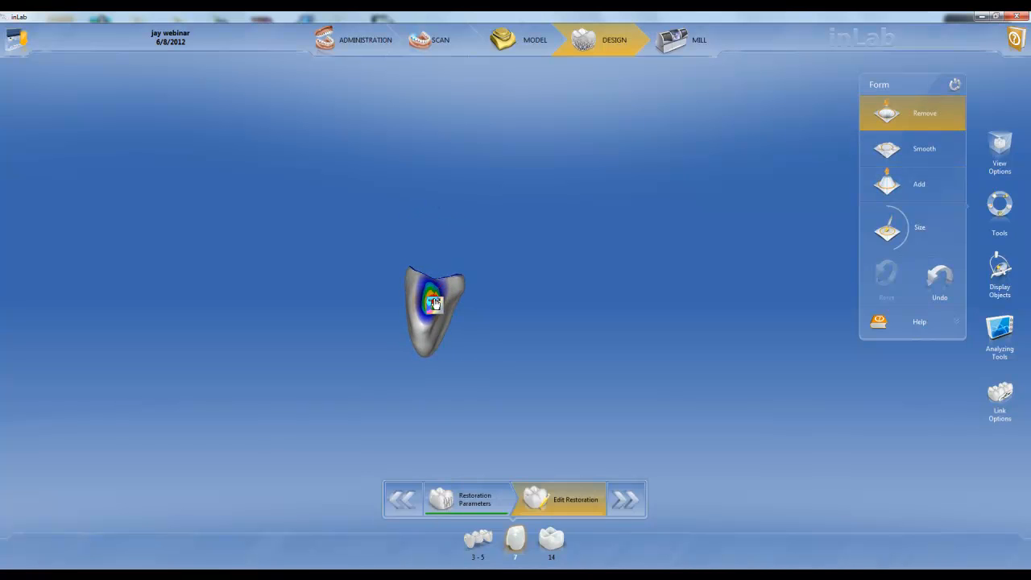
drag(413, 349, 425, 320)
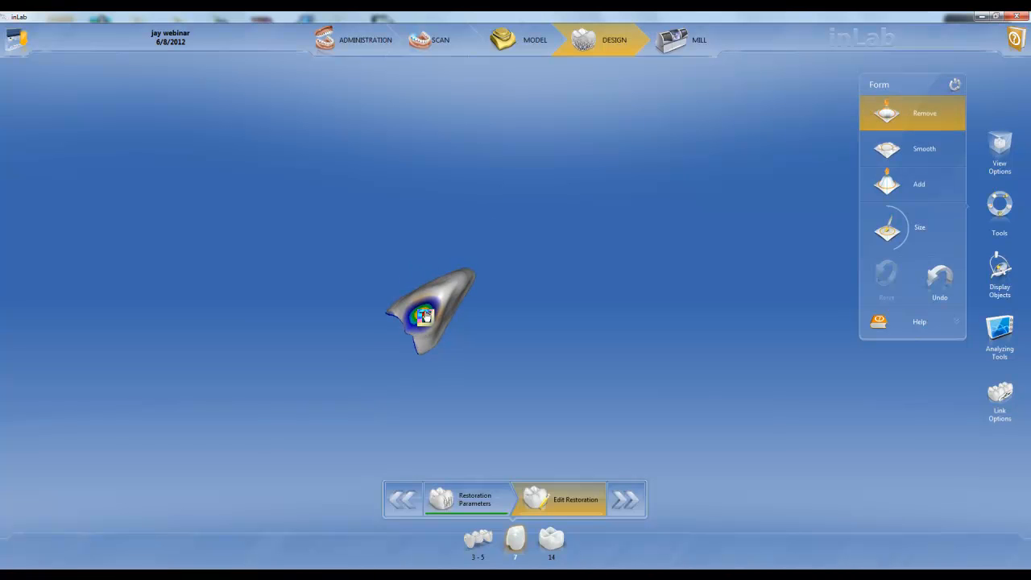
Step: Turn off the Trimmed Model display and view the occlusal contacts of the restored molar 14 up close
click(1000, 271)
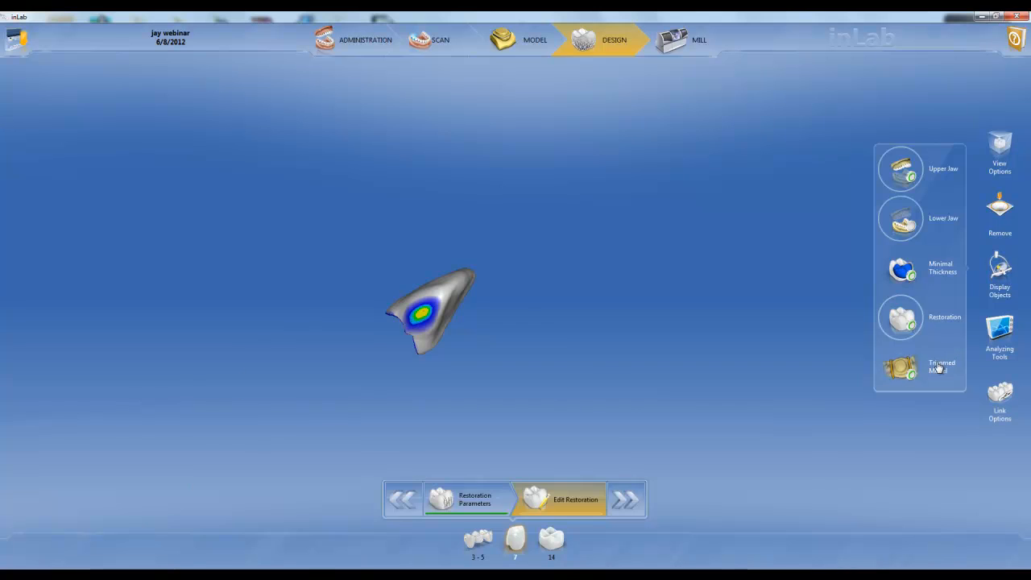
click(939, 368)
drag(465, 231, 550, 277)
drag(780, 394, 477, 397)
drag(470, 295, 622, 376)
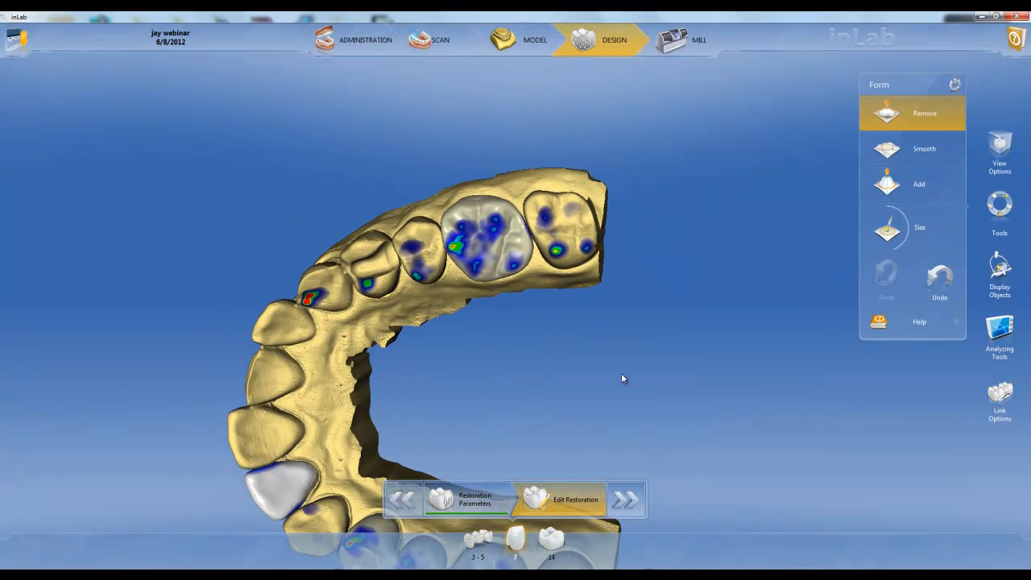
scroll(588, 366, up, 5)
drag(313, 379, 416, 297)
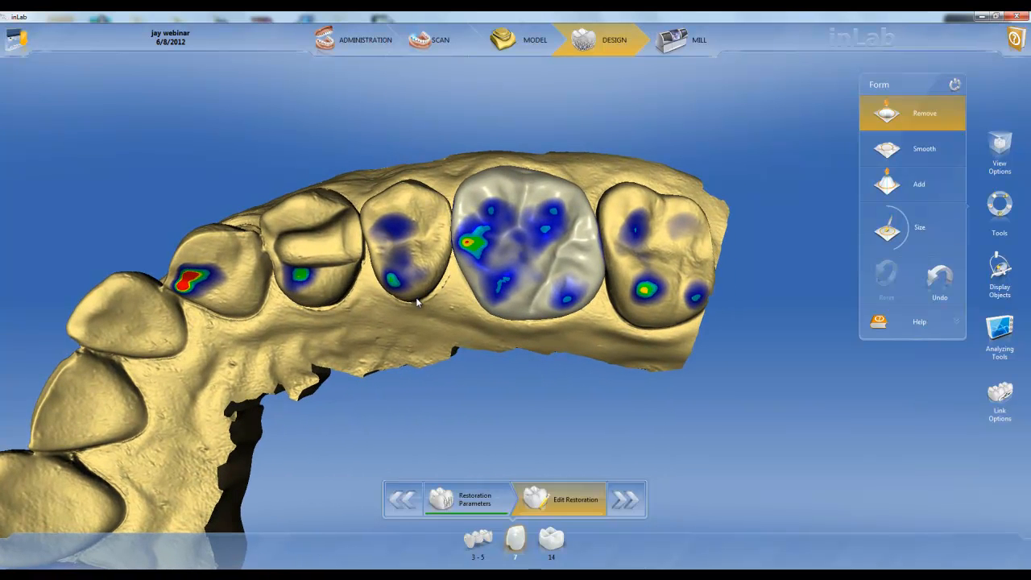
Step: Look through the Form options Remove, Smooth and Add for the molar restoration 14
right_click(512, 254)
click(546, 200)
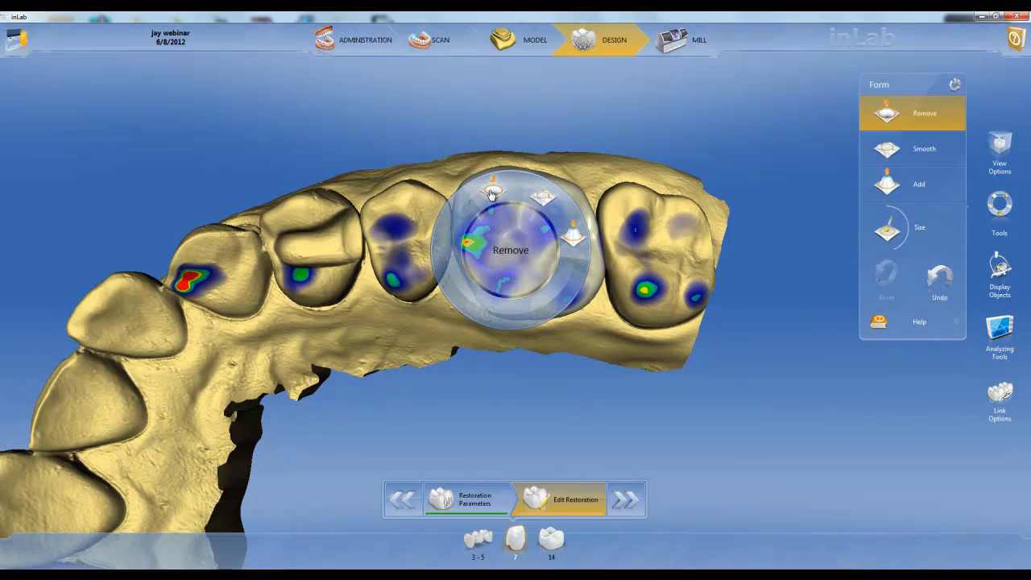
mouse_move(573, 257)
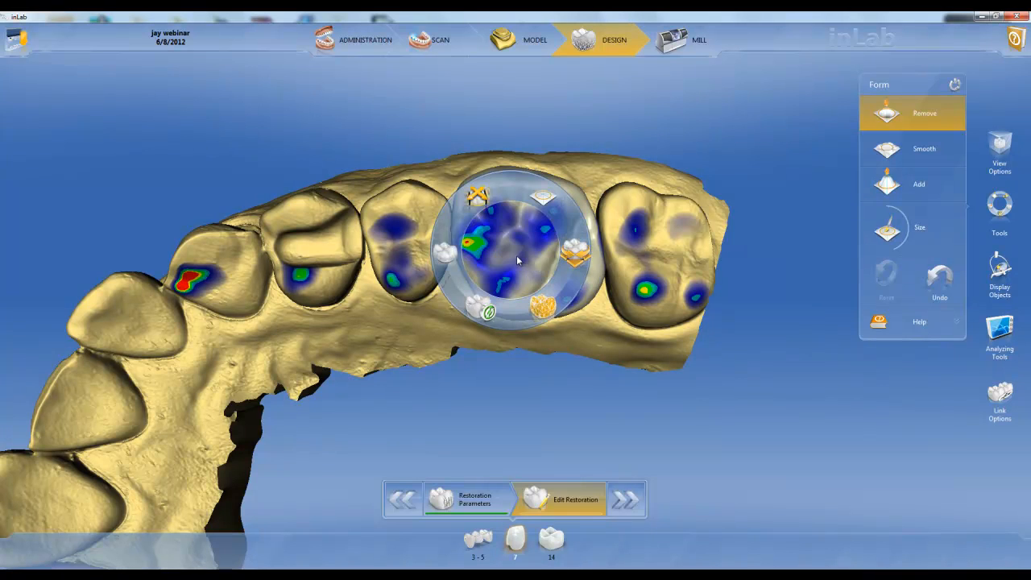
Step: Try the Unadapted option of the Recalculate tool on the molar restoration, and close the tool
click(484, 307)
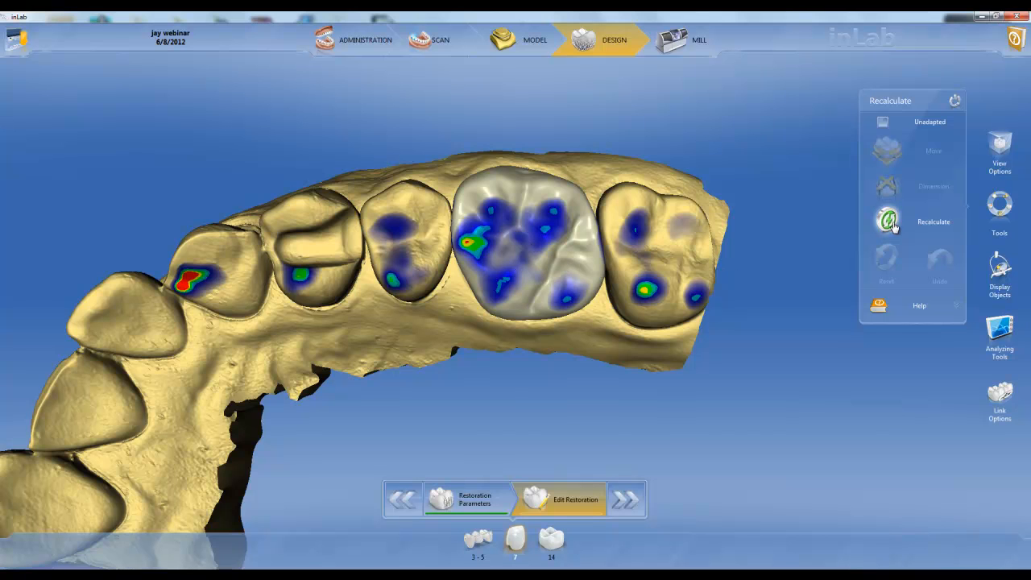
click(885, 122)
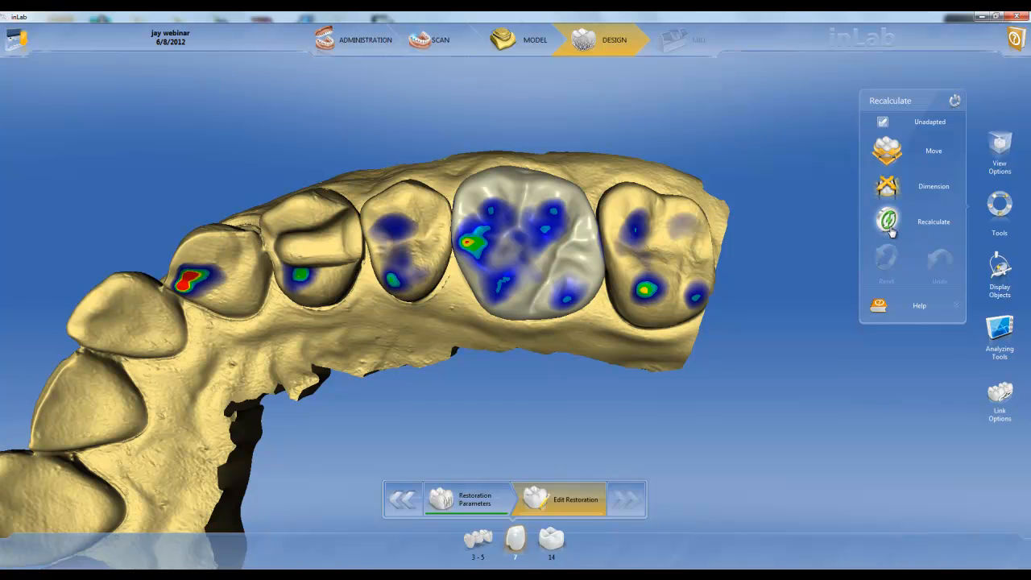
click(954, 103)
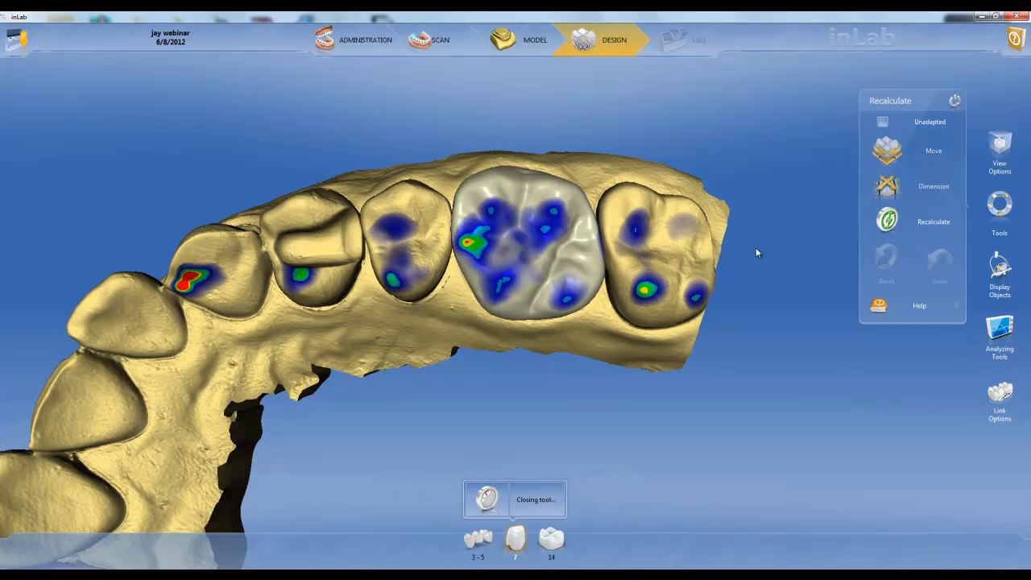
Step: Bring up the editing tools again for the molar restoration 14
right_click(516, 246)
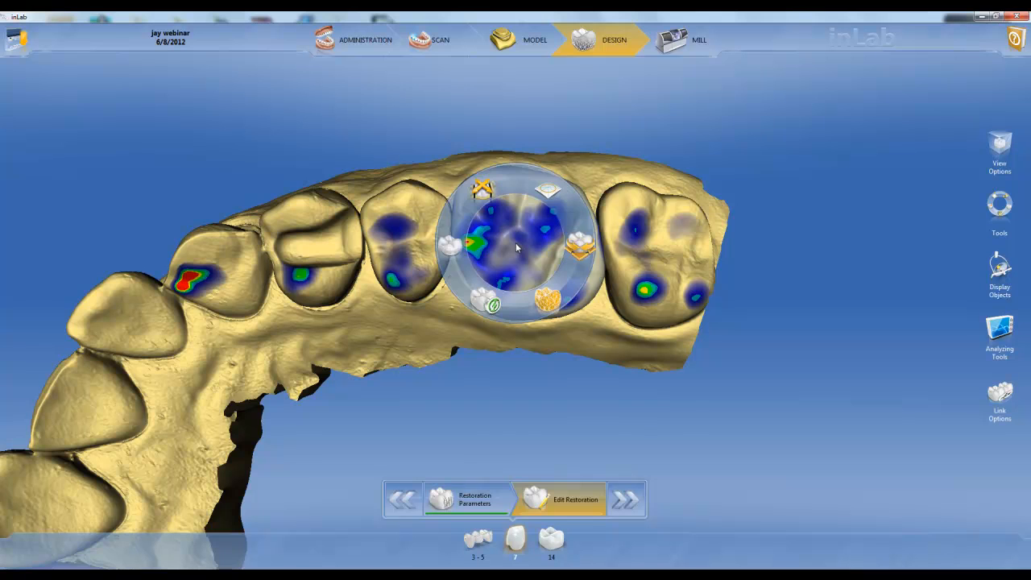
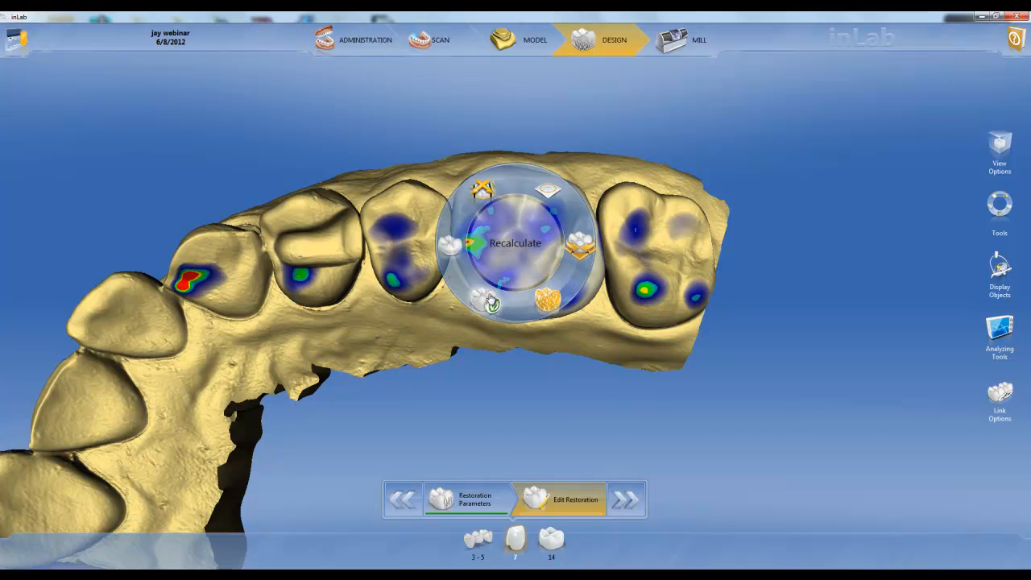
Step: Activate the molar restoration 14 and adjust its width with the Buccal-Lingual option of the Dimension tool
click(482, 190)
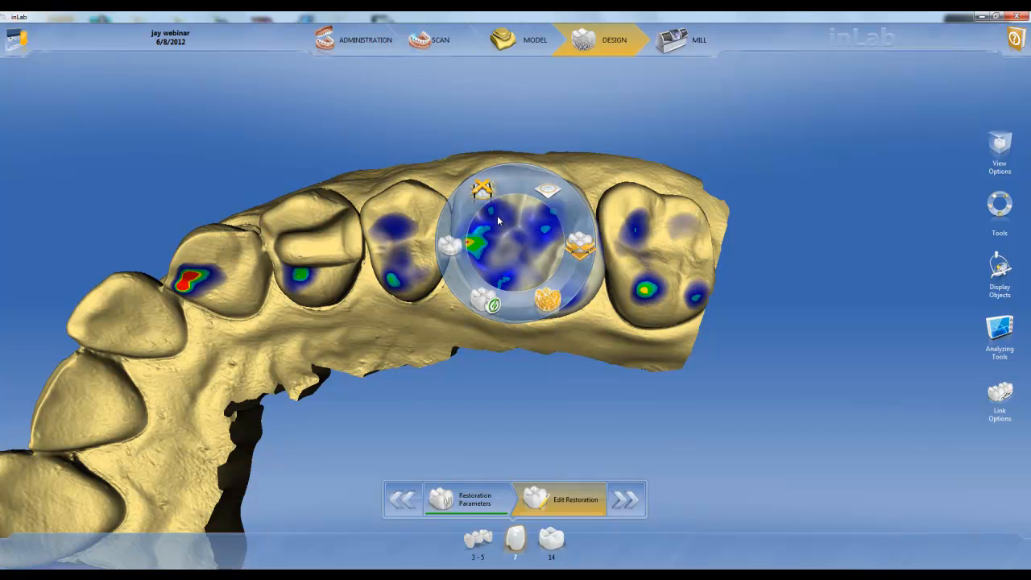
click(487, 194)
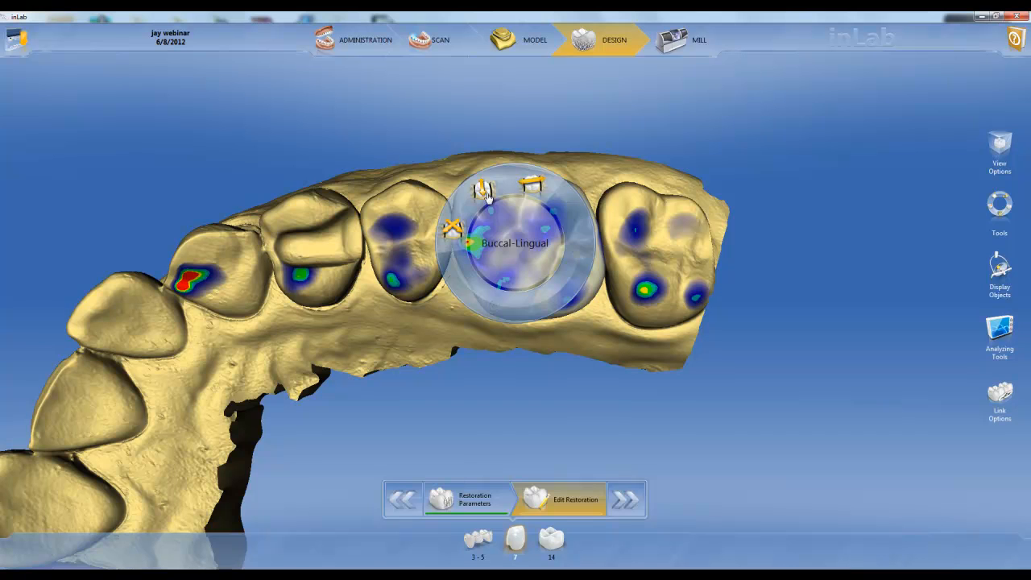
click(486, 194)
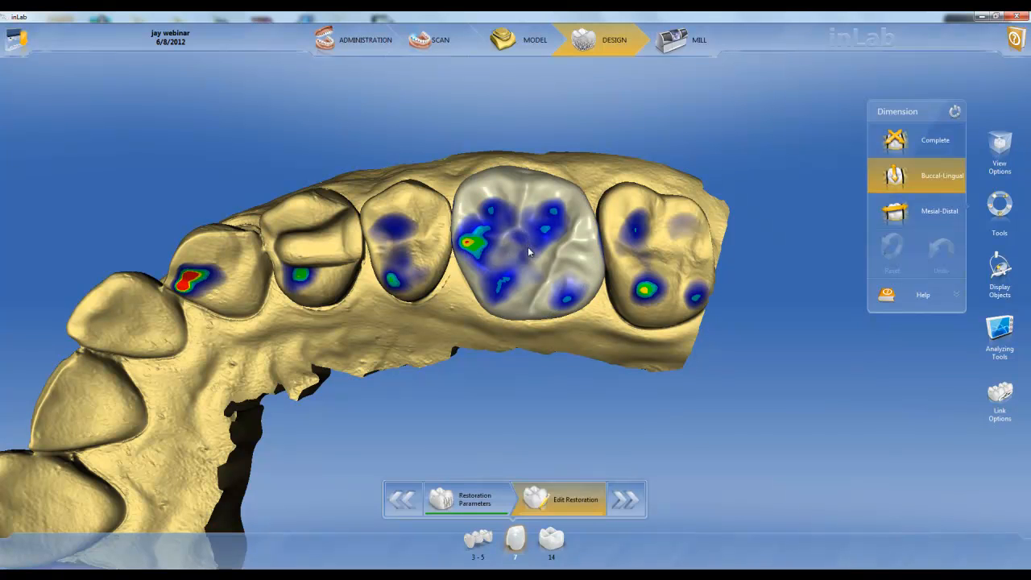
middle_drag(527, 241, 535, 230)
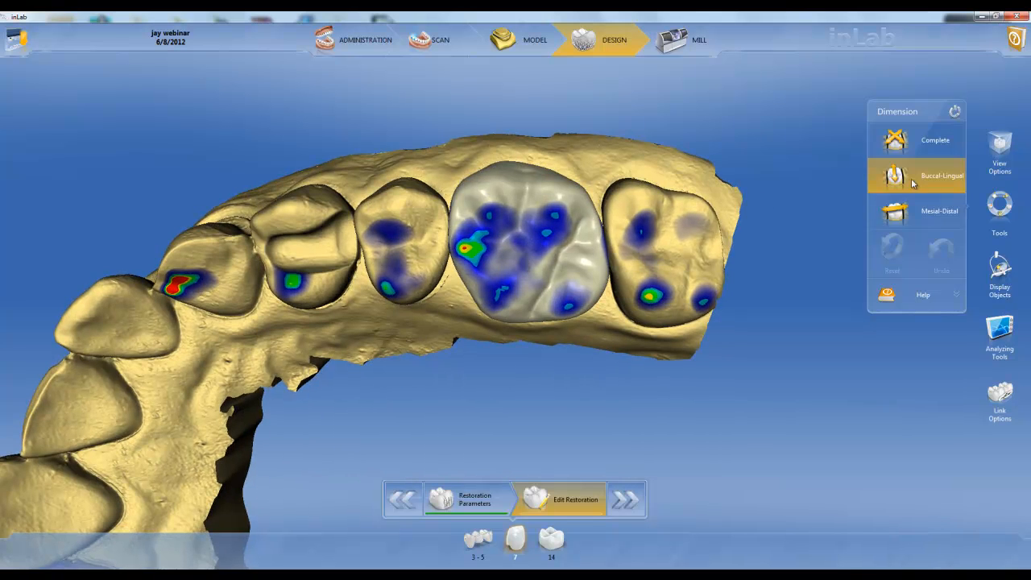
click(529, 239)
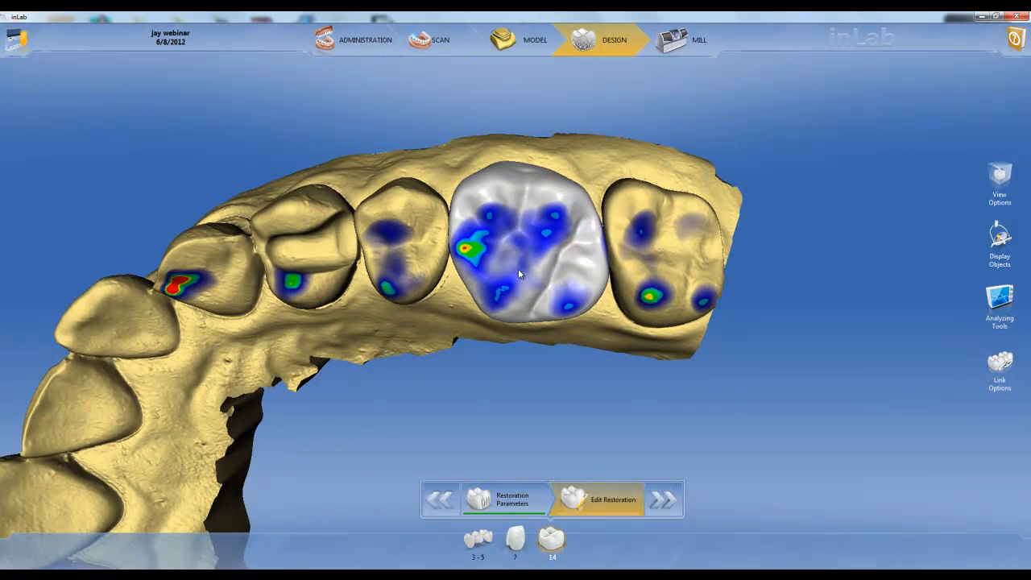
mouse_move(525, 239)
mouse_down()
mouse_move(529, 231)
mouse_move(534, 271)
mouse_move(536, 233)
mouse_move(539, 248)
mouse_up()
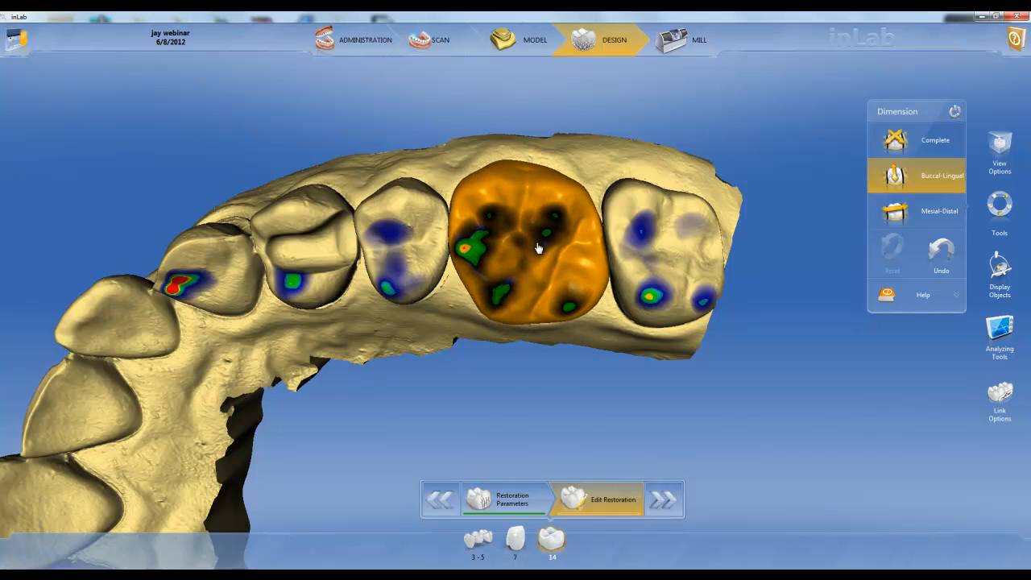
Step: Adjust the molar restoration 14 with the Mesial-Distal dimension option, and try the Complete option and undo it
click(936, 211)
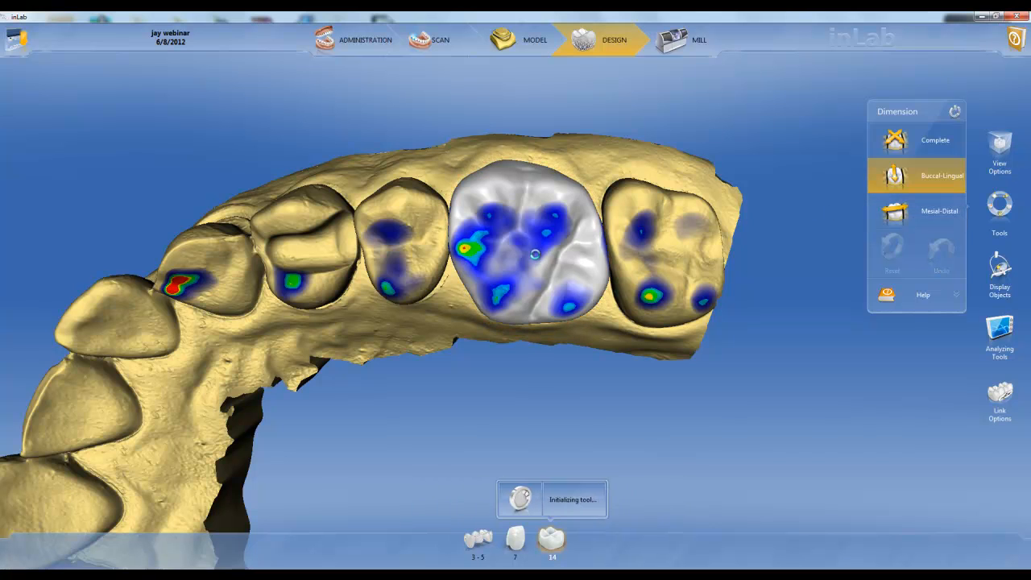
mouse_move(532, 259)
mouse_down()
mouse_move(531, 226)
mouse_move(530, 270)
mouse_move(532, 255)
mouse_up()
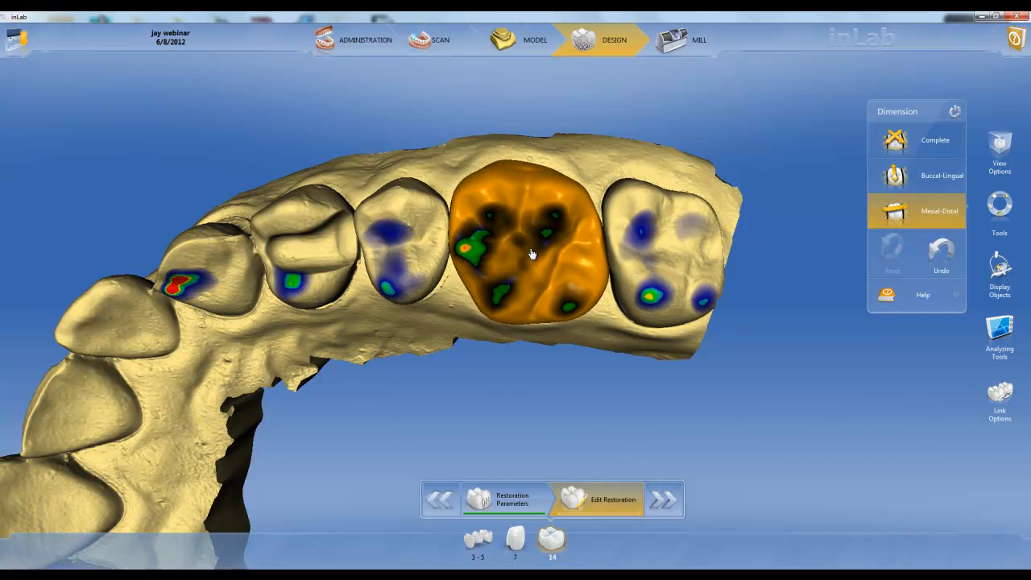
click(896, 147)
mouse_move(536, 248)
mouse_down()
mouse_move(543, 221)
mouse_move(534, 278)
mouse_move(543, 239)
mouse_move(534, 253)
mouse_up()
click(928, 251)
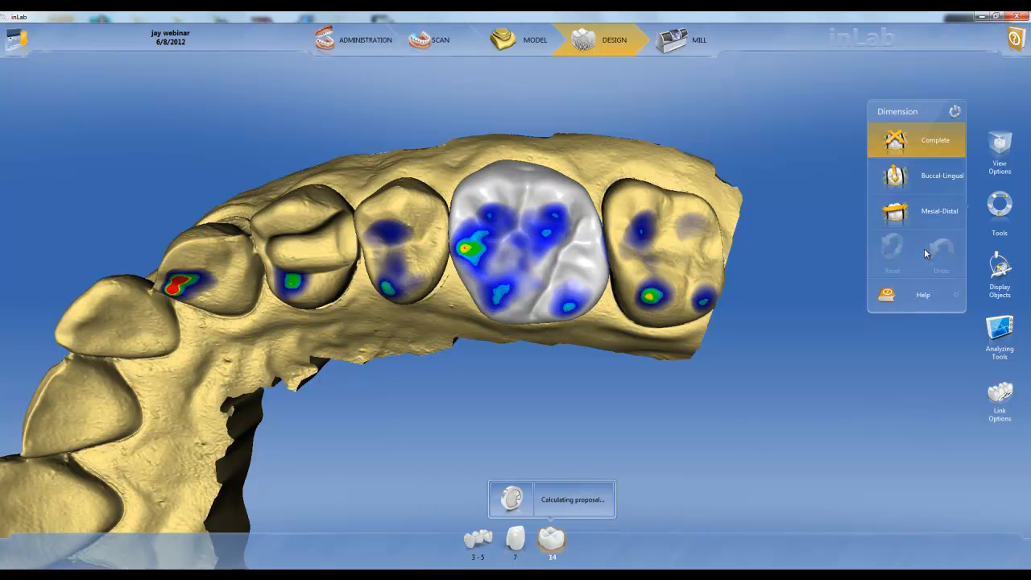
Step: Apply a different Biogeneric Variation to the occlusal surface of the molar restoration 14
right_click(523, 247)
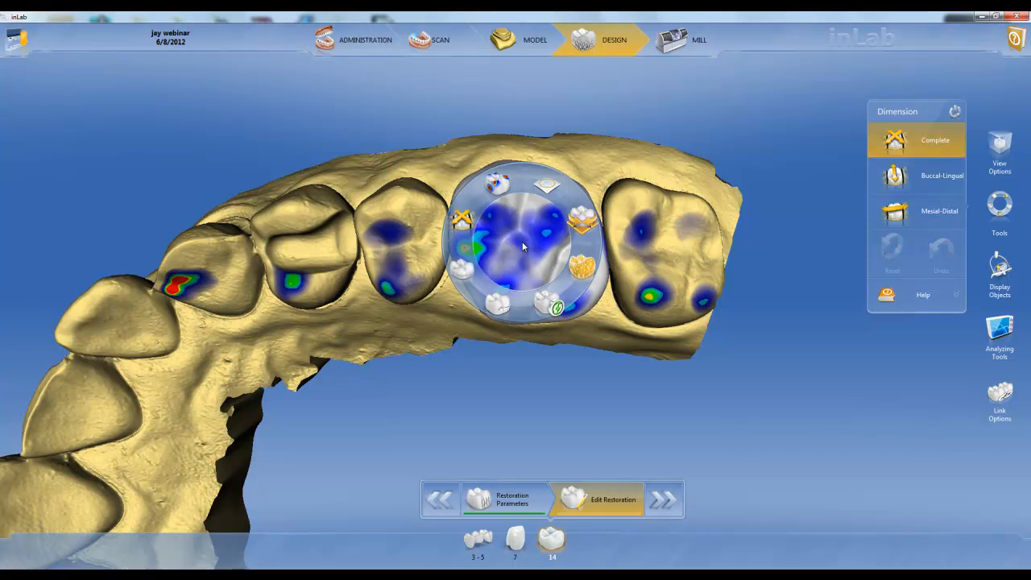
click(498, 304)
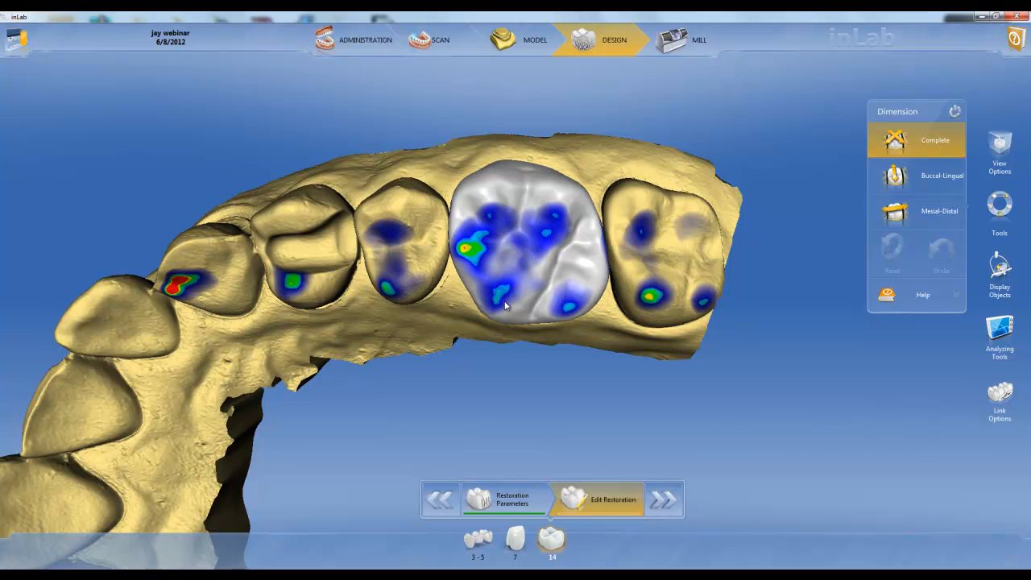
scroll(538, 386, down, 2)
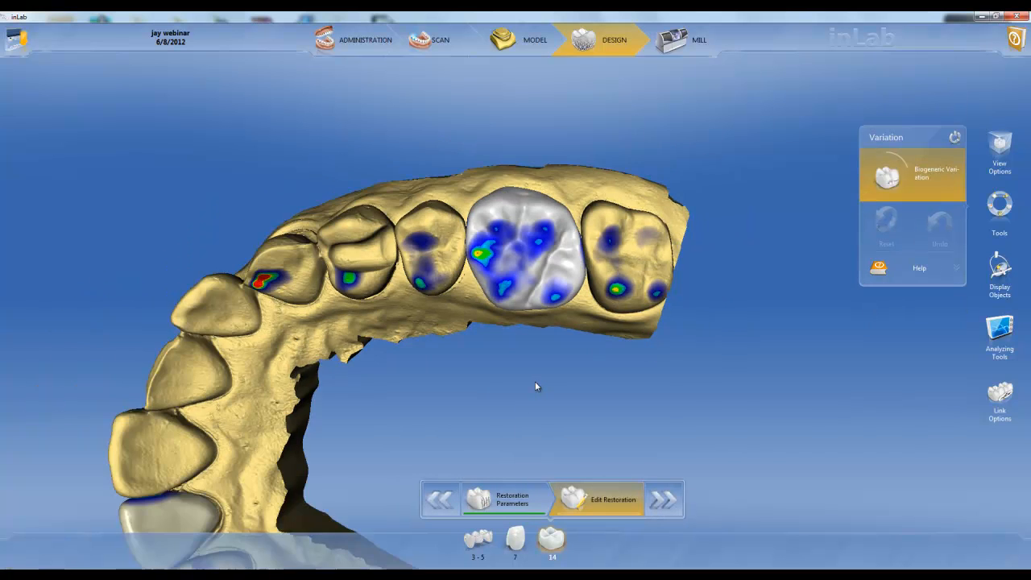
mouse_move(908, 175)
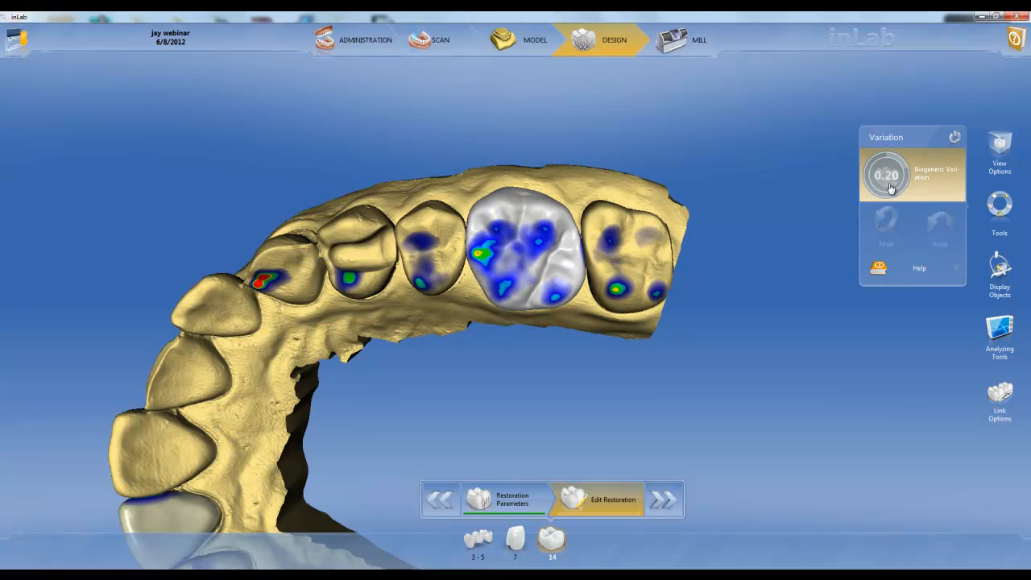
drag(891, 188, 891, 131)
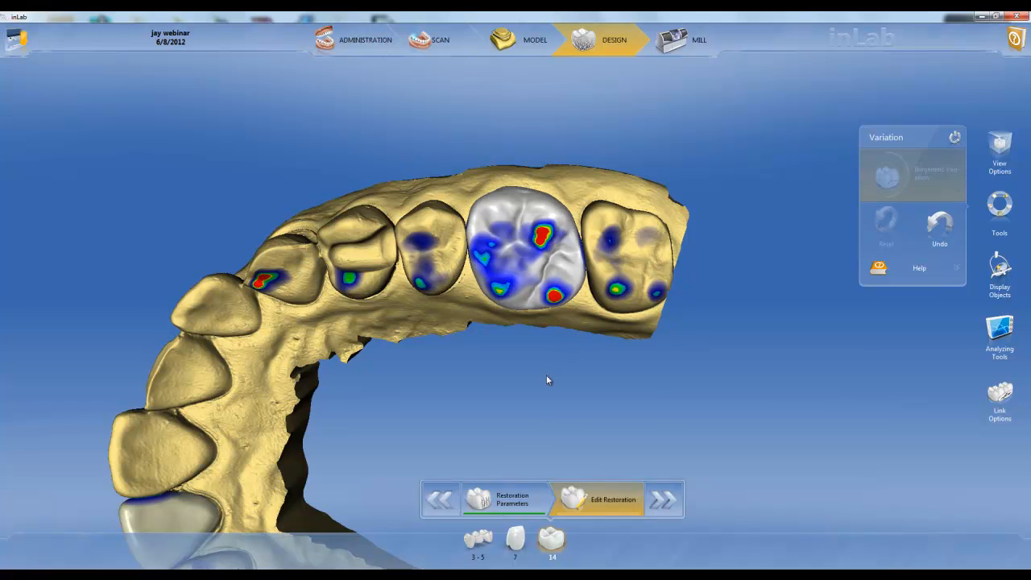
Step: Adapt the occlusal contacts of the molar restoration 14 with the Occlusal option of the Contact tool
middle_drag(544, 374, 522, 367)
right_click(511, 256)
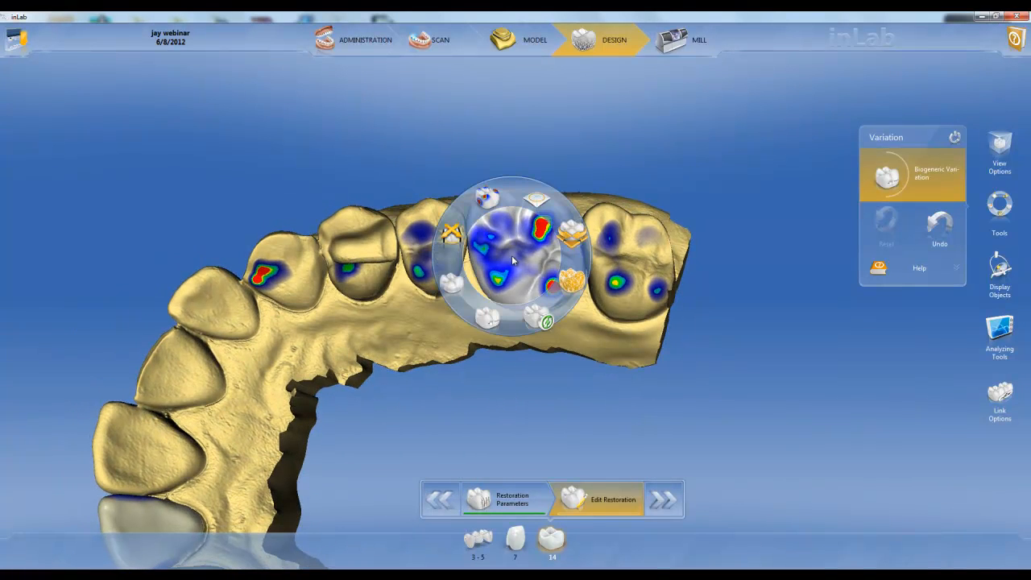
click(489, 200)
click(500, 223)
click(489, 200)
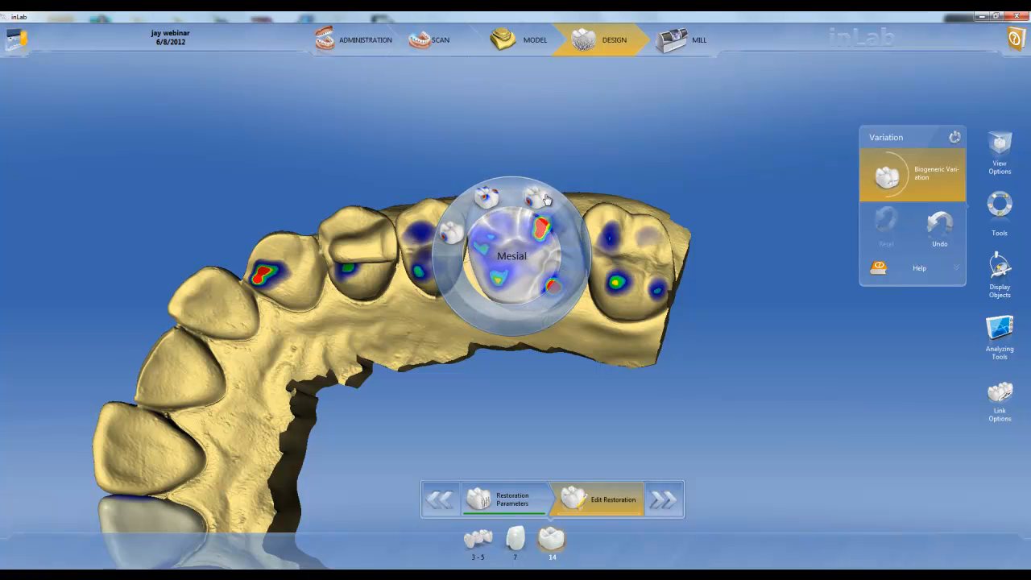
click(505, 231)
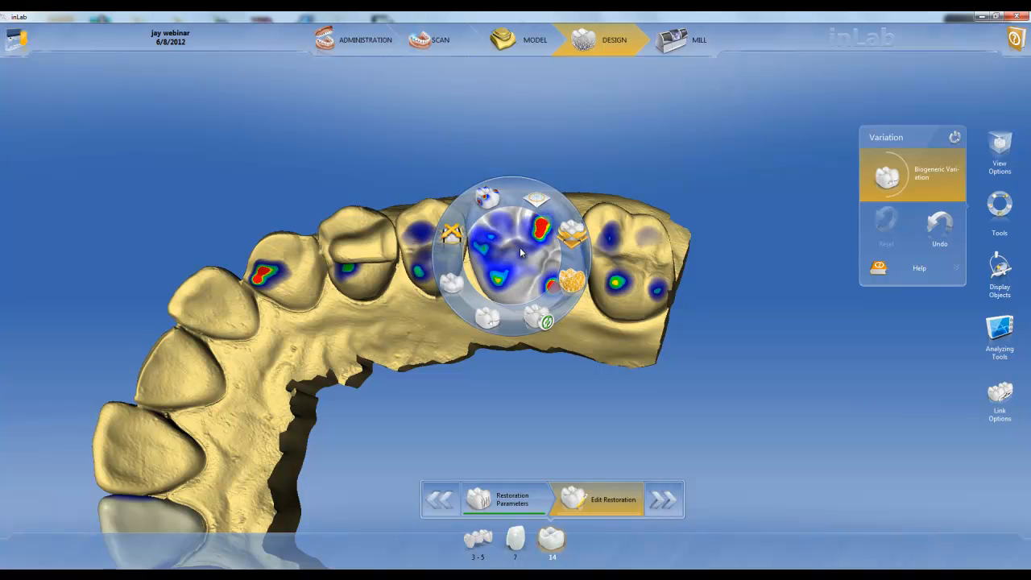
click(490, 205)
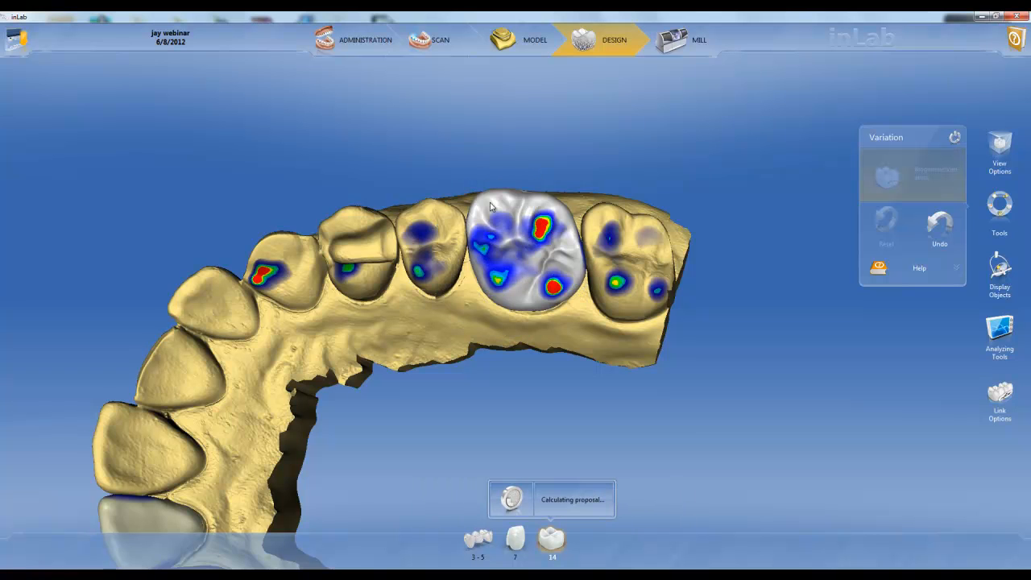
Step: Reshape the buccal and palatal sides of the molar restoration 14 with the Anatomical Shape tool in 2-Direction mode
mouse_move(525, 371)
mouse_down()
mouse_move(532, 264)
mouse_move(531, 380)
mouse_up()
scroll(532, 375, up, 3)
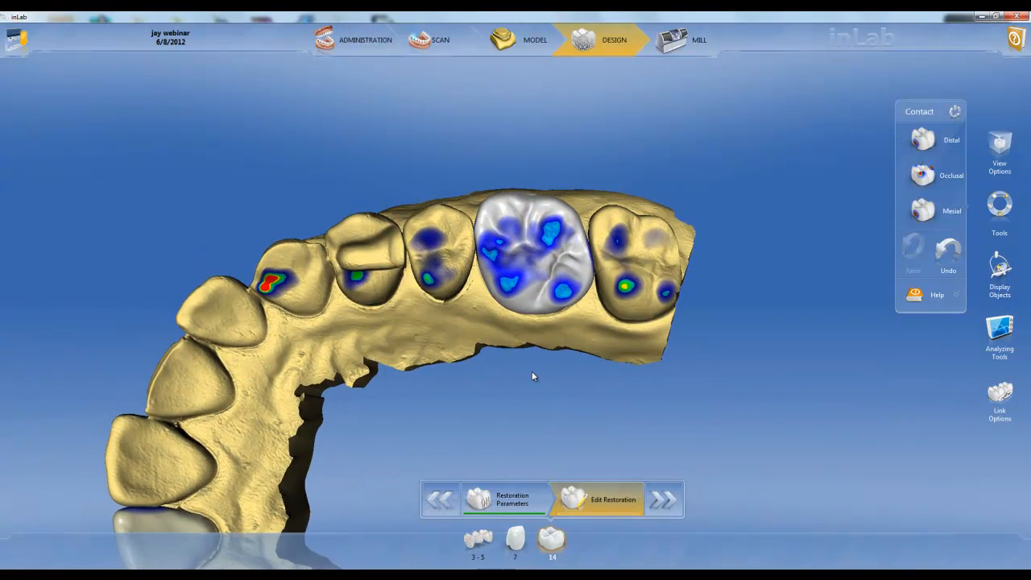
right_click(498, 280)
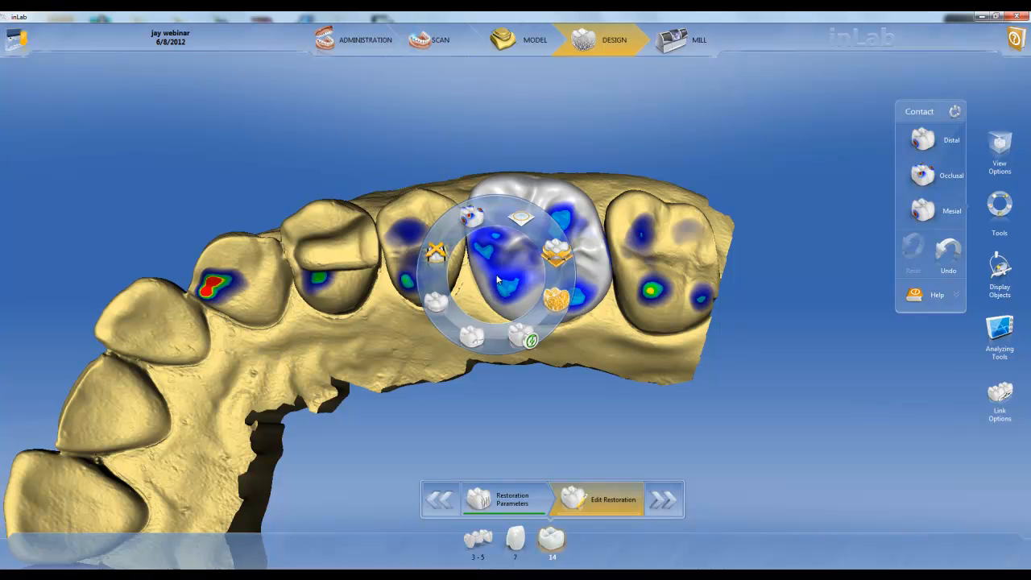
click(550, 299)
mouse_move(544, 300)
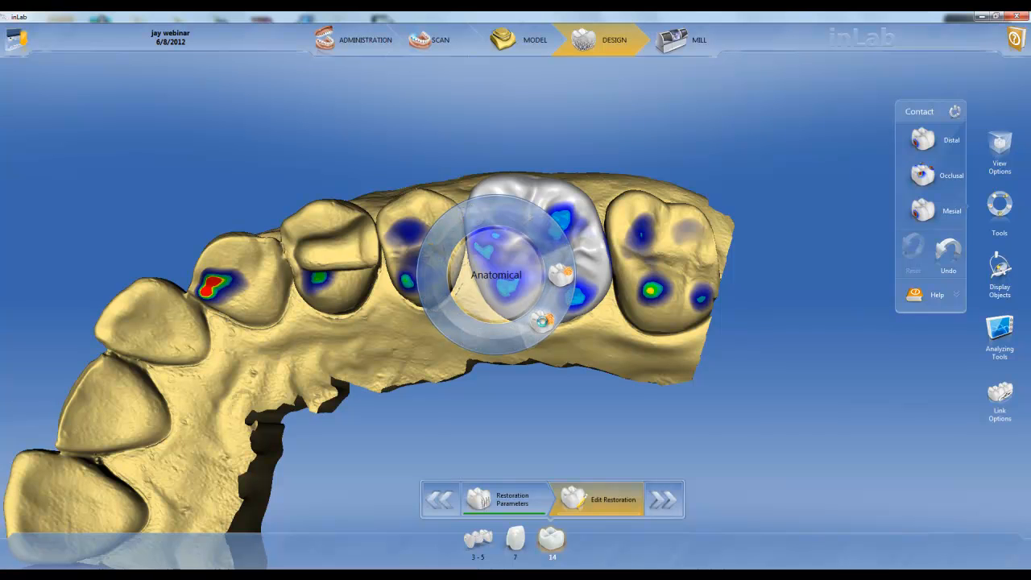
click(543, 320)
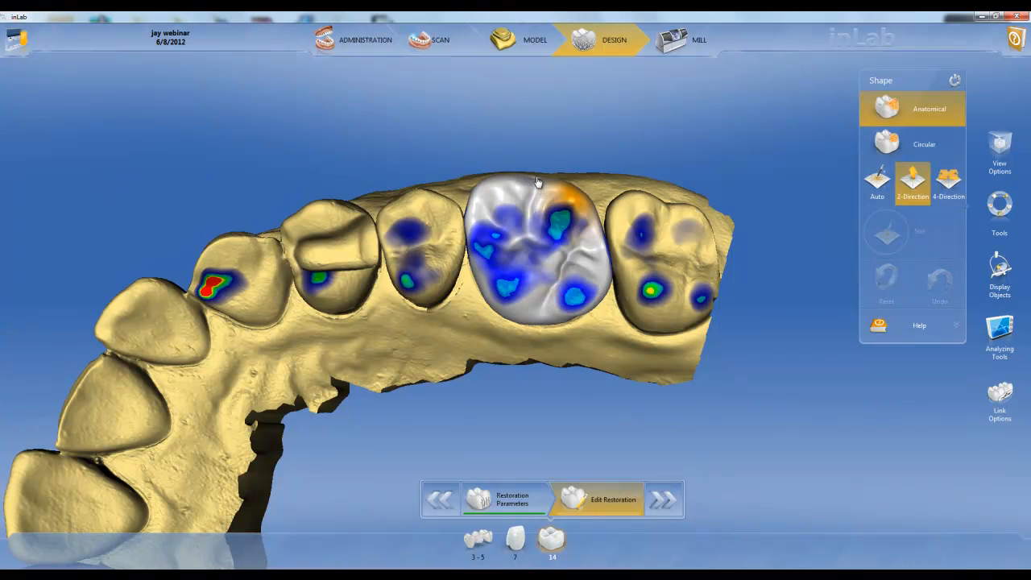
mouse_move(536, 178)
mouse_down()
mouse_move(537, 165)
mouse_move(537, 179)
mouse_up()
mouse_move(541, 325)
mouse_down()
mouse_move(540, 339)
mouse_move(542, 326)
mouse_up()
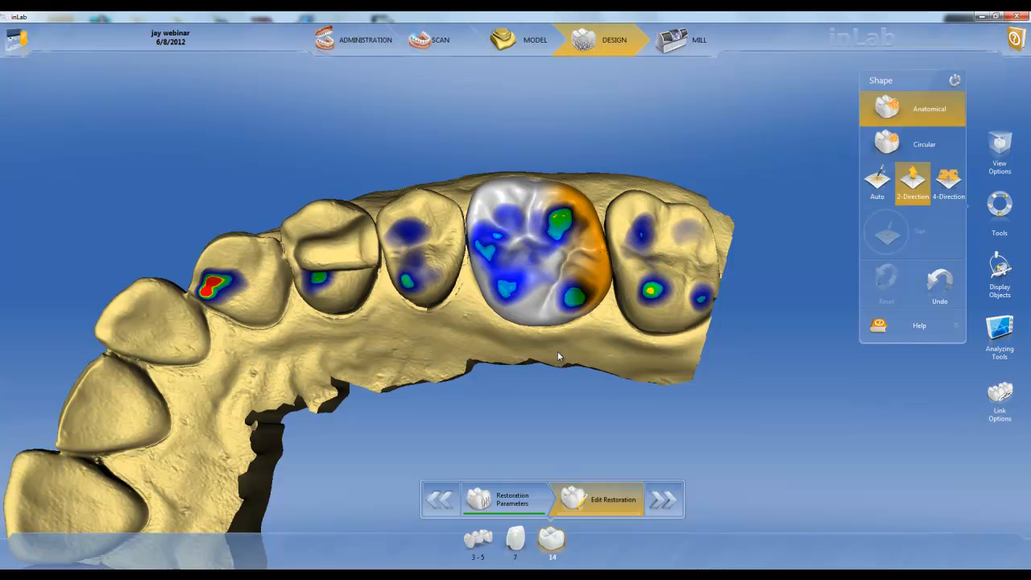
Step: Reshape the central occlusal area of the molar restoration 14 in 2-Direction mode, checking it from the palatal and occlusal sides
middle_drag(541, 408, 551, 238)
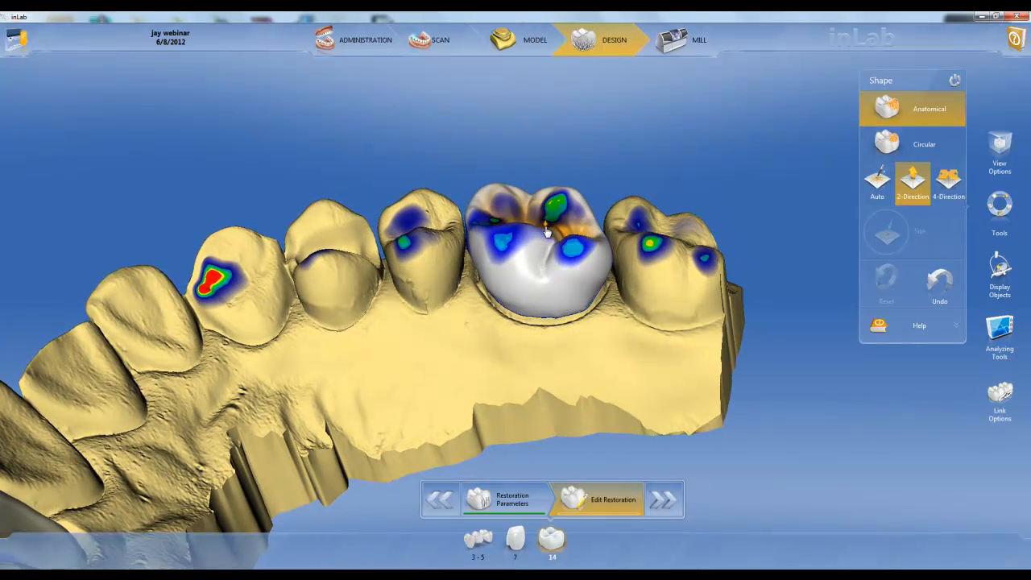
drag(546, 232, 550, 212)
drag(545, 157, 570, 205)
drag(551, 139, 550, 187)
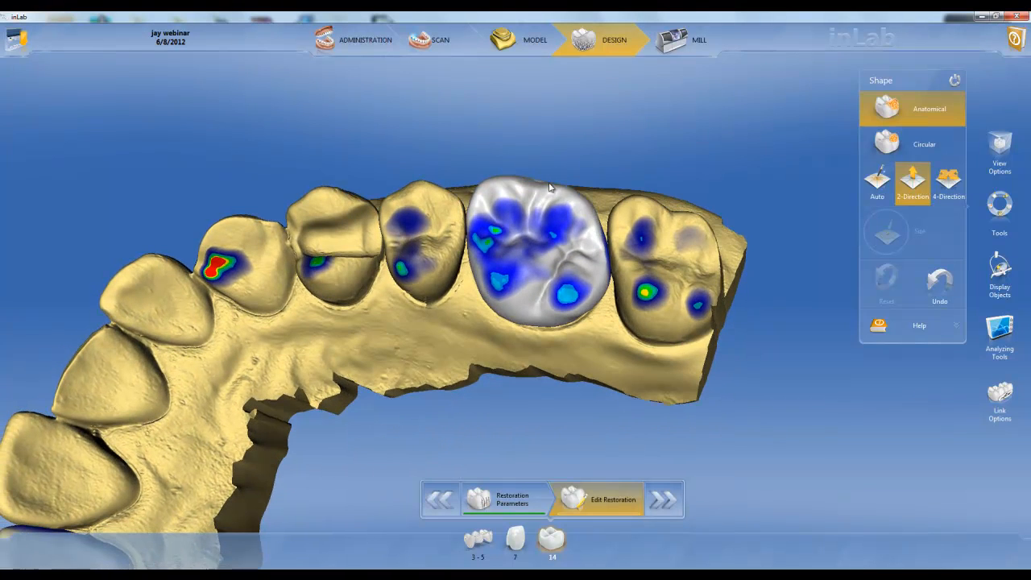
Step: Shift the two palatal cusps of the molar restoration 14 with the Anatomical Shape tool in 4-Direction mode
click(948, 188)
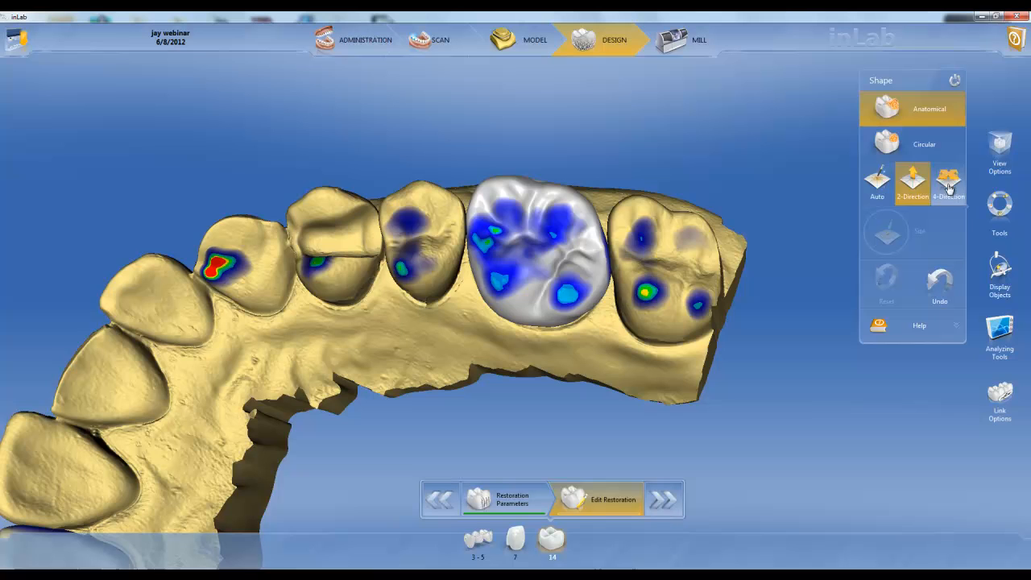
click(508, 276)
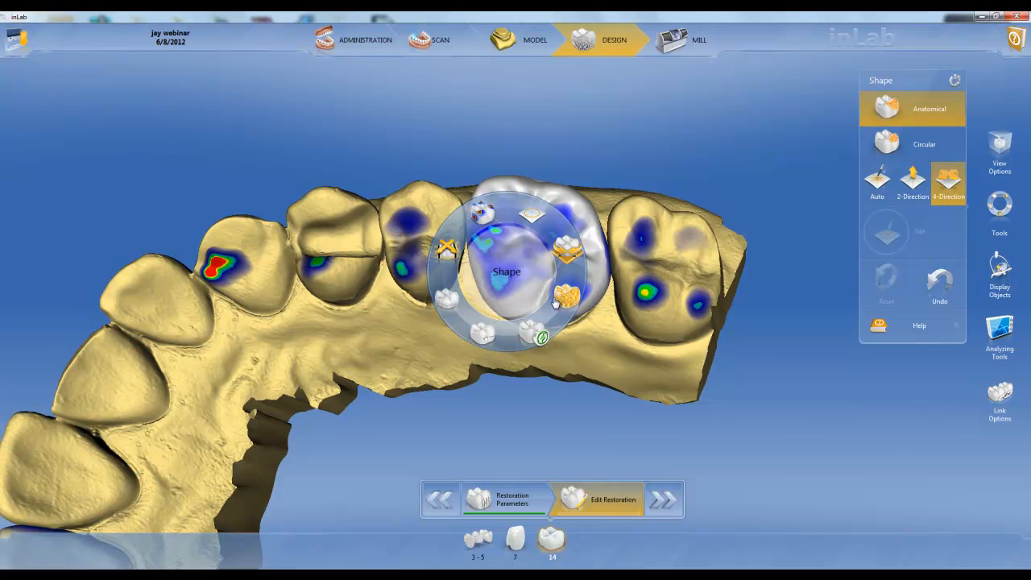
click(563, 256)
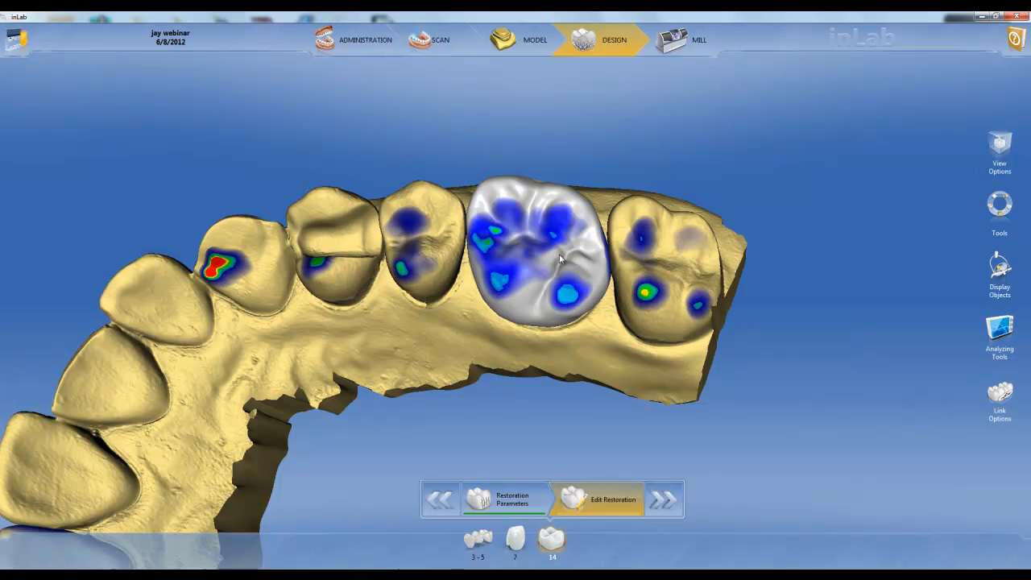
click(516, 274)
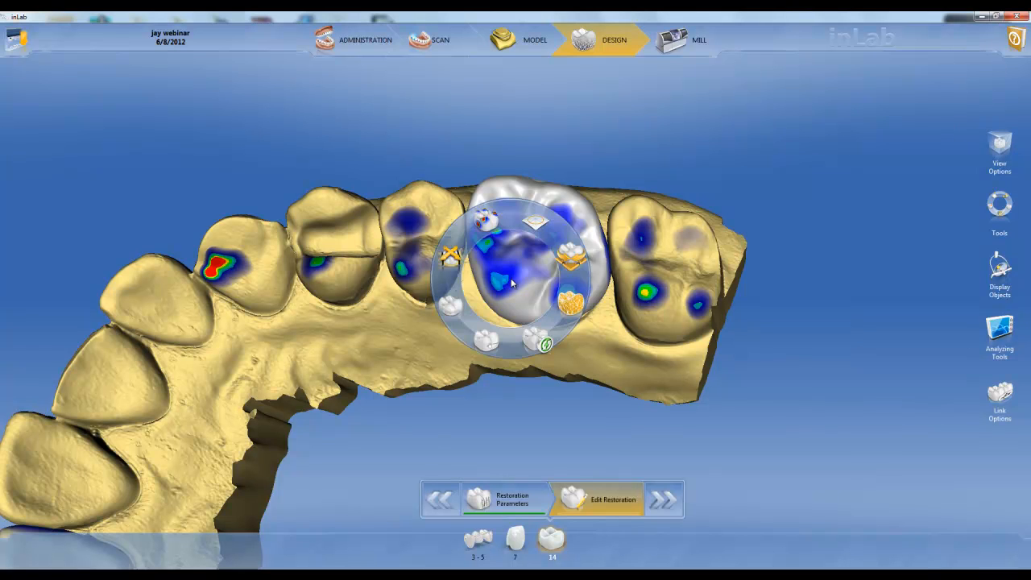
click(556, 322)
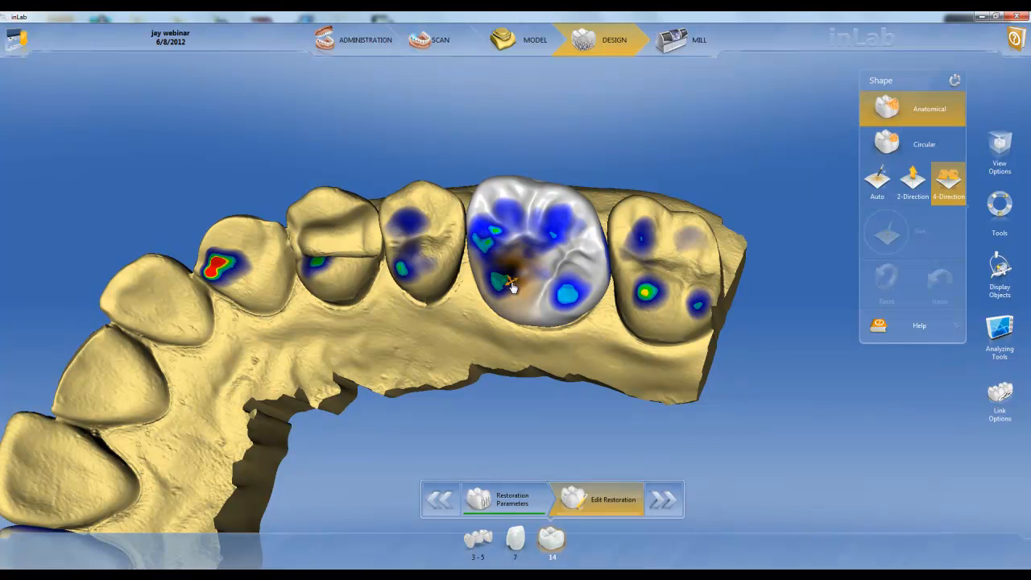
mouse_move(502, 282)
mouse_down()
mouse_move(520, 288)
mouse_move(496, 279)
mouse_move(500, 297)
mouse_up()
drag(572, 287, 572, 302)
Step: Adjust the height of the heavy contact spots on both palatal cusps with the Circular Shape tool in 2-Direction mode
click(902, 144)
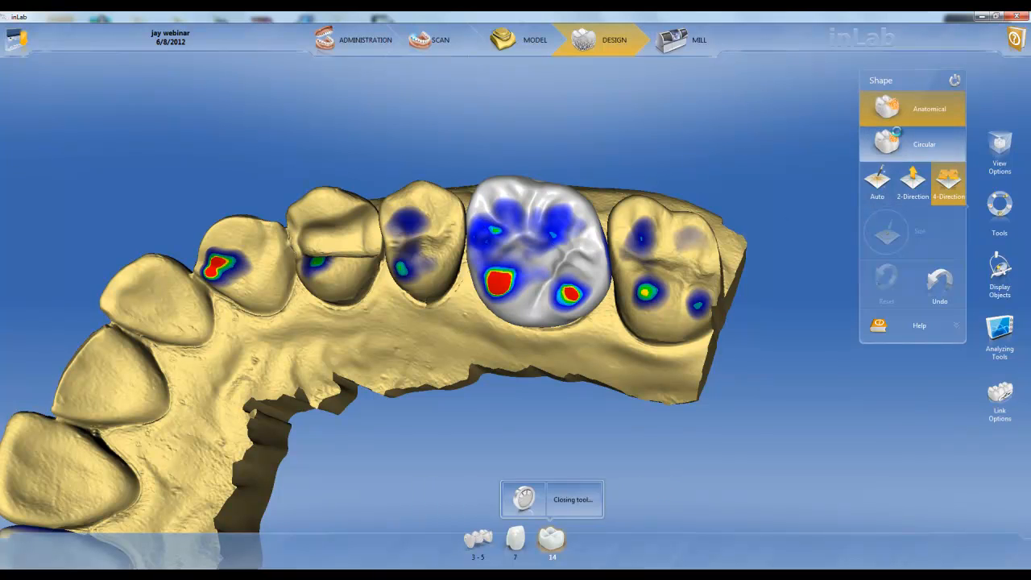
click(917, 199)
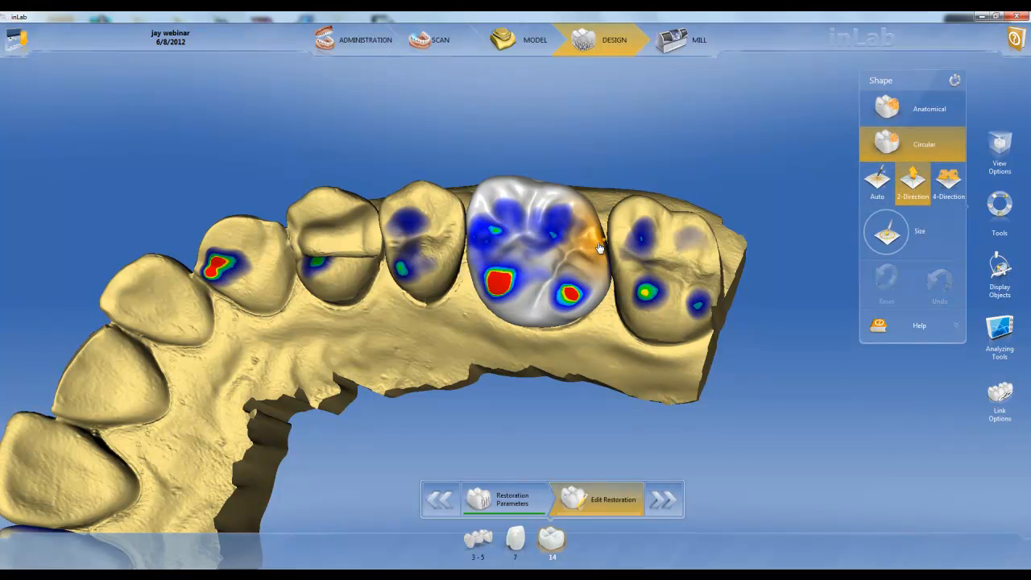
click(499, 286)
click(581, 298)
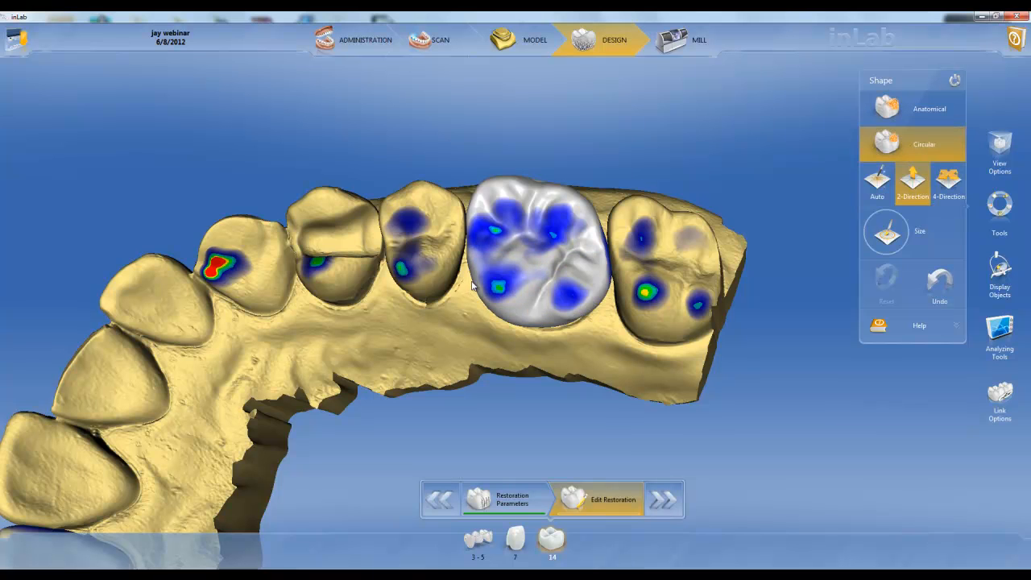
click(471, 286)
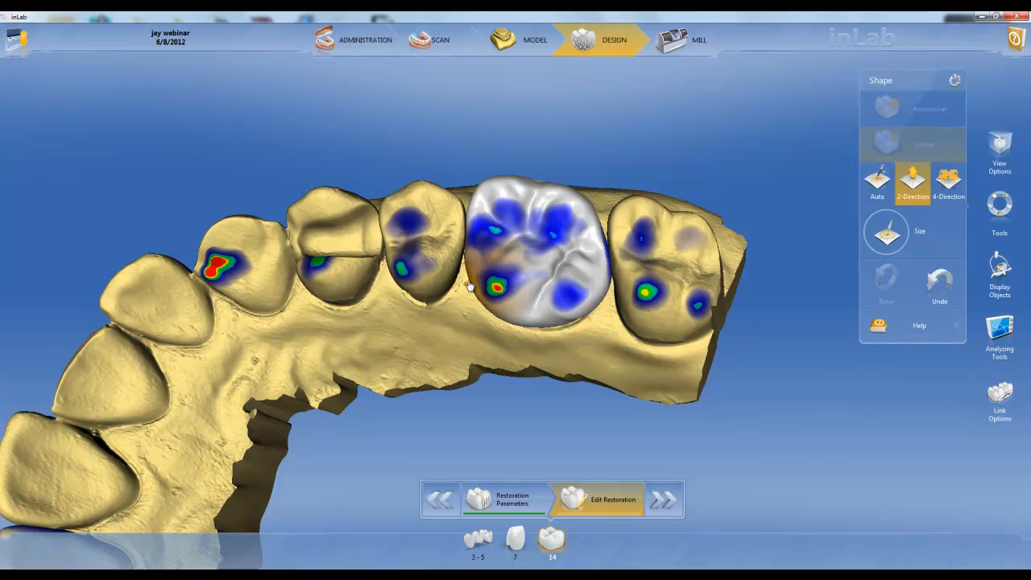
click(511, 272)
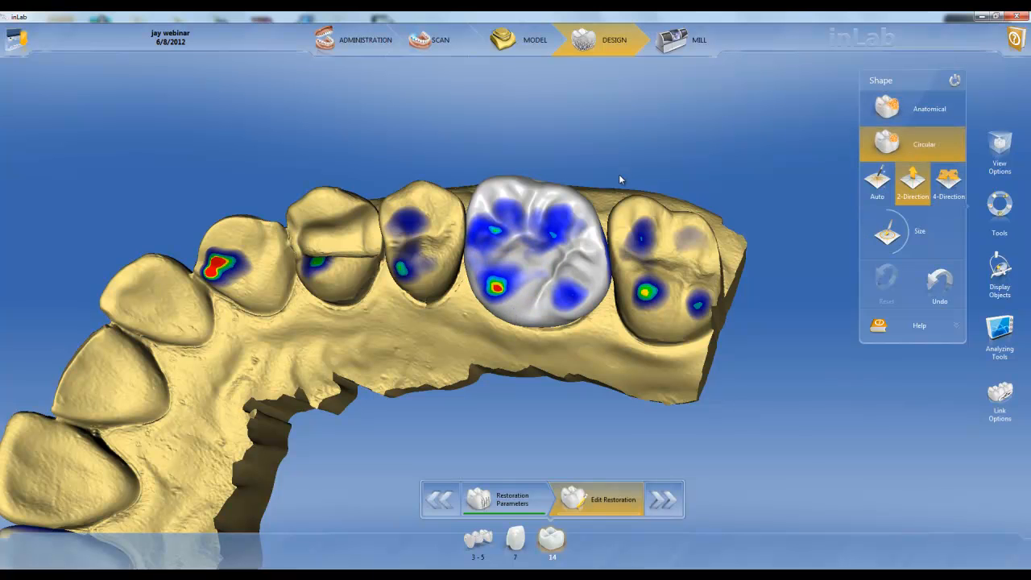
Step: Adjust the distal side of the molar restoration 14 with the Circular Shape tool in 2-Direction mode and check it from several angles
click(597, 217)
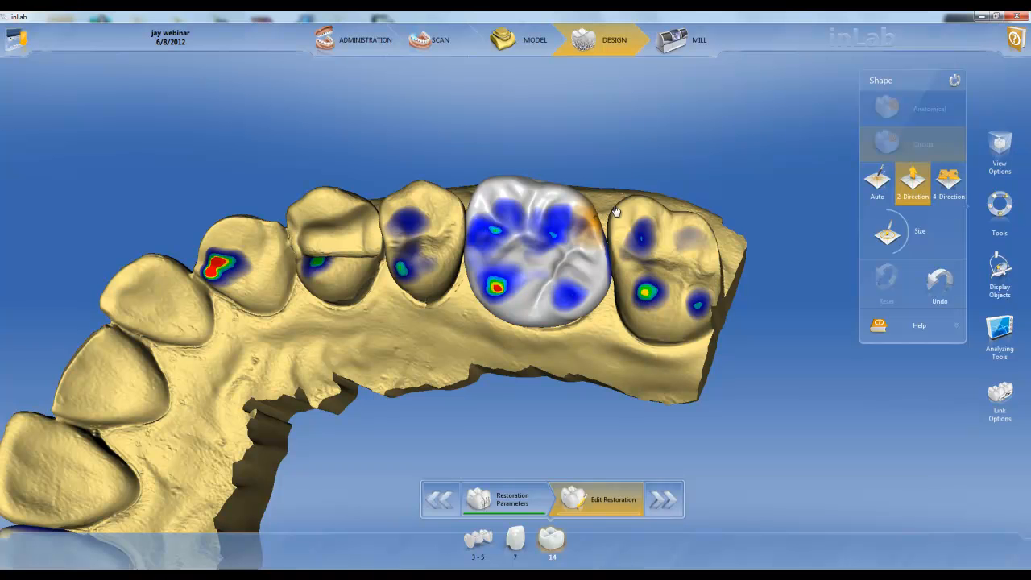
drag(541, 132, 559, 201)
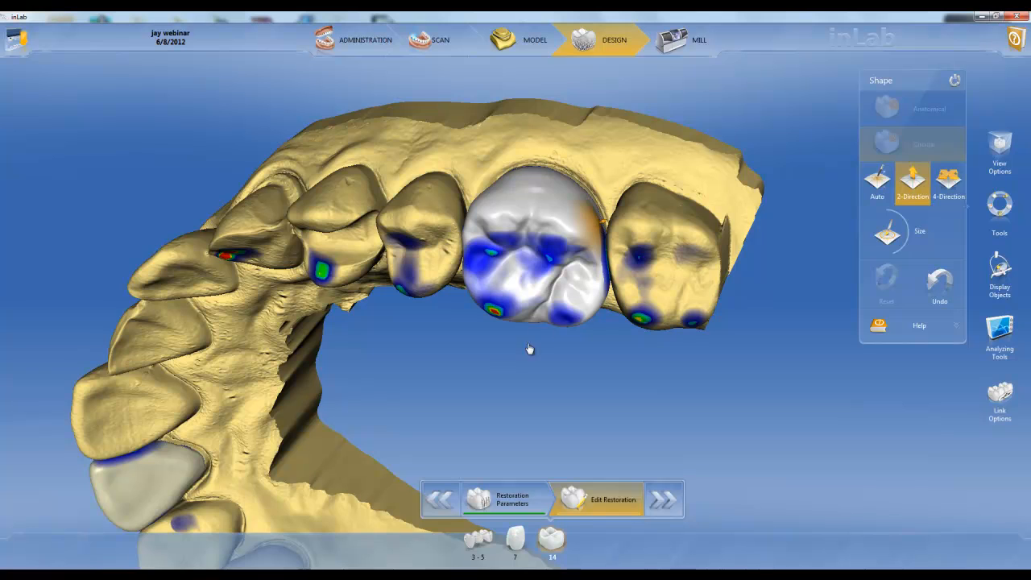
drag(495, 359, 472, 283)
drag(608, 366, 588, 290)
drag(500, 138, 532, 259)
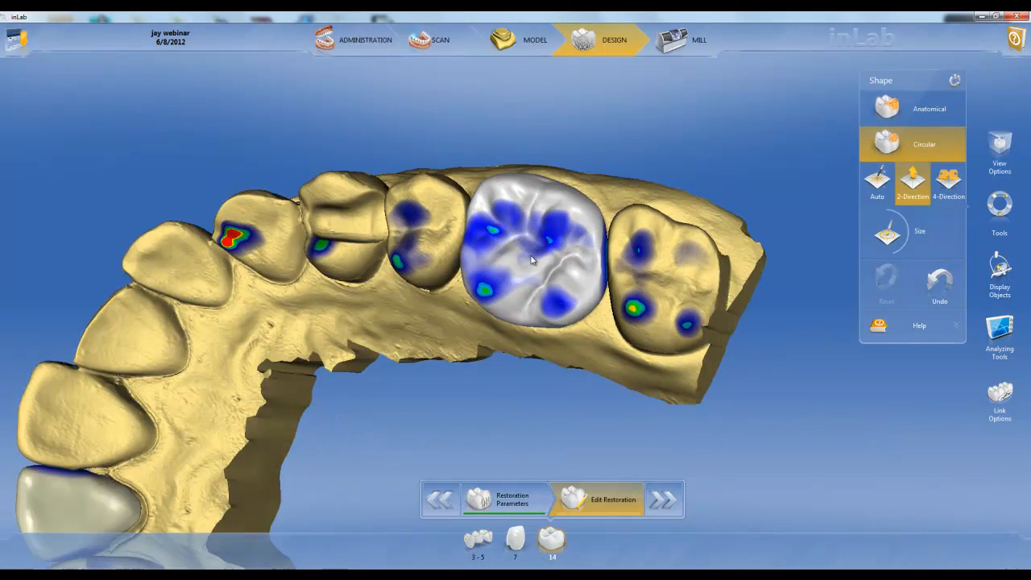
Step: Hide the trimmed model and adjust the distal contact surface of the molar restoration 14 with the Circular Shape tool
click(999, 269)
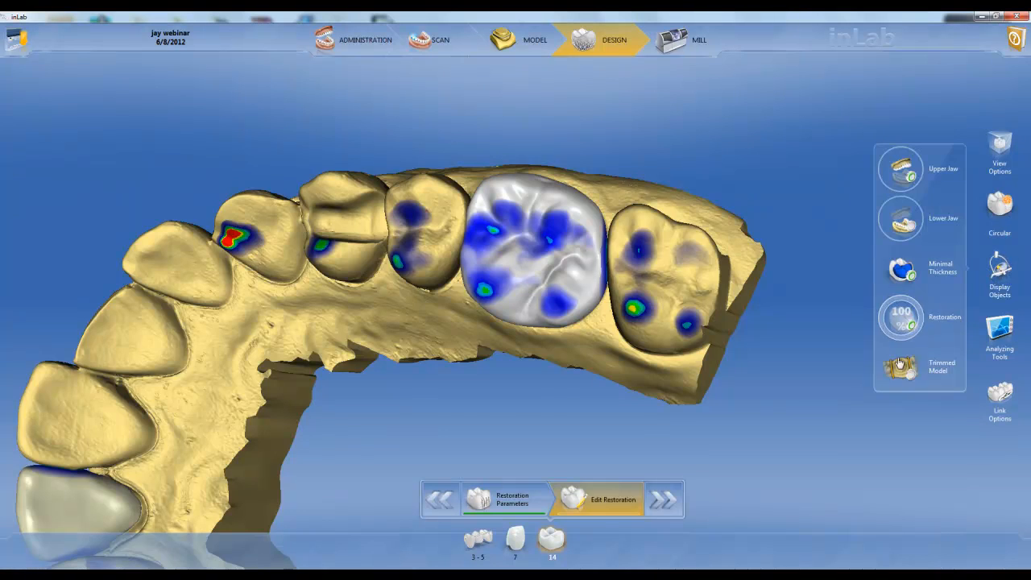
click(901, 368)
drag(673, 310, 562, 283)
drag(561, 228, 562, 258)
drag(561, 256, 560, 268)
drag(589, 241, 590, 240)
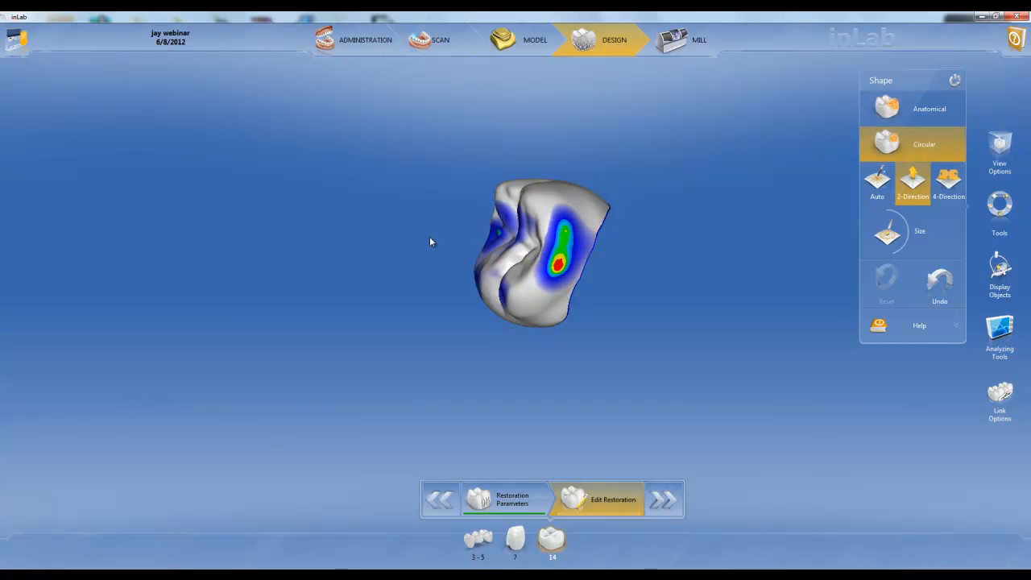
drag(431, 241, 489, 238)
drag(592, 248, 591, 244)
Step: Adjust the mesial contact surface of the molar restoration 14 in 2-Direction mode and show the trimmed model again
drag(431, 233, 621, 291)
drag(516, 234, 508, 271)
drag(694, 305, 584, 284)
click(1005, 276)
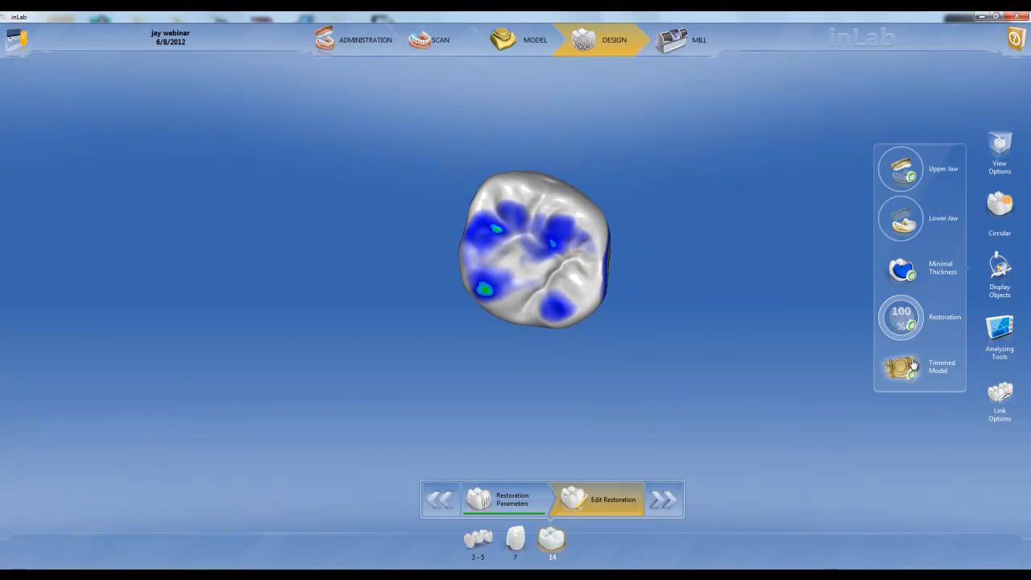
click(911, 366)
Step: Build up the distal contact and lower the heavy occlusal contact on the premolar restoration beside the canine with the Circular Shape tool
right_drag(349, 344, 468, 271)
scroll(468, 270, down, 4)
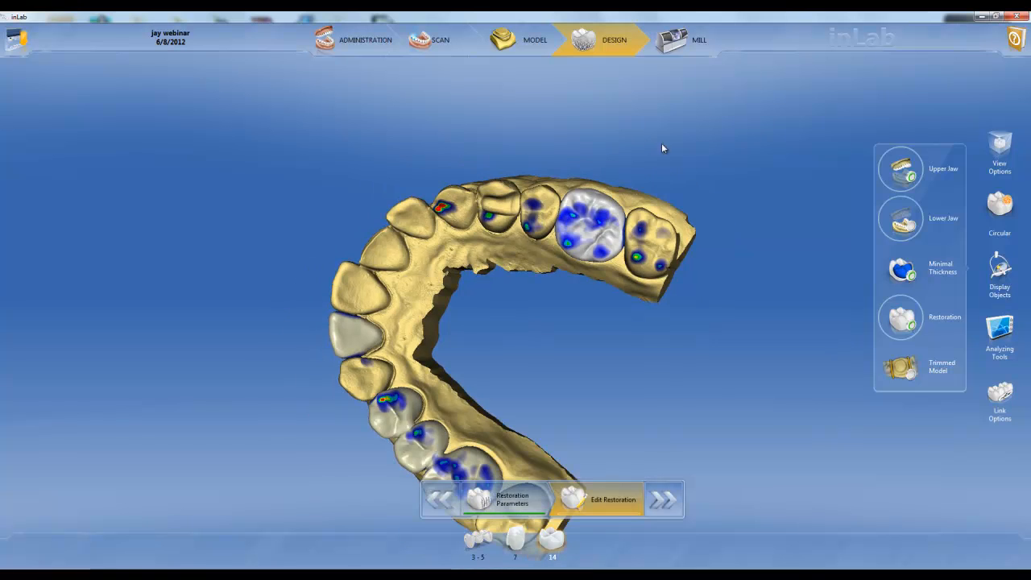
click(753, 253)
drag(753, 253, 542, 335)
drag(425, 385, 529, 357)
scroll(520, 359, up, 2)
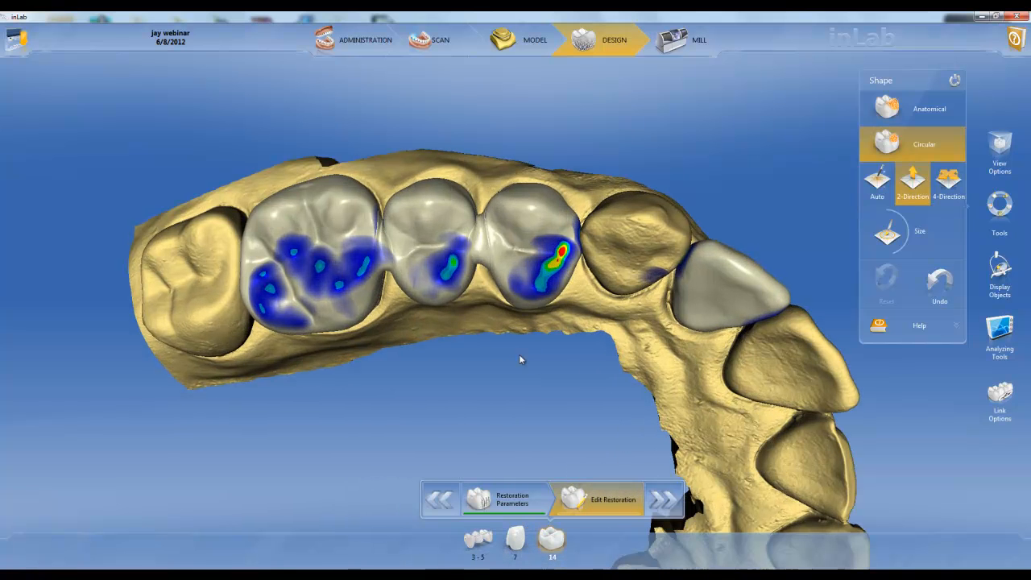
click(528, 209)
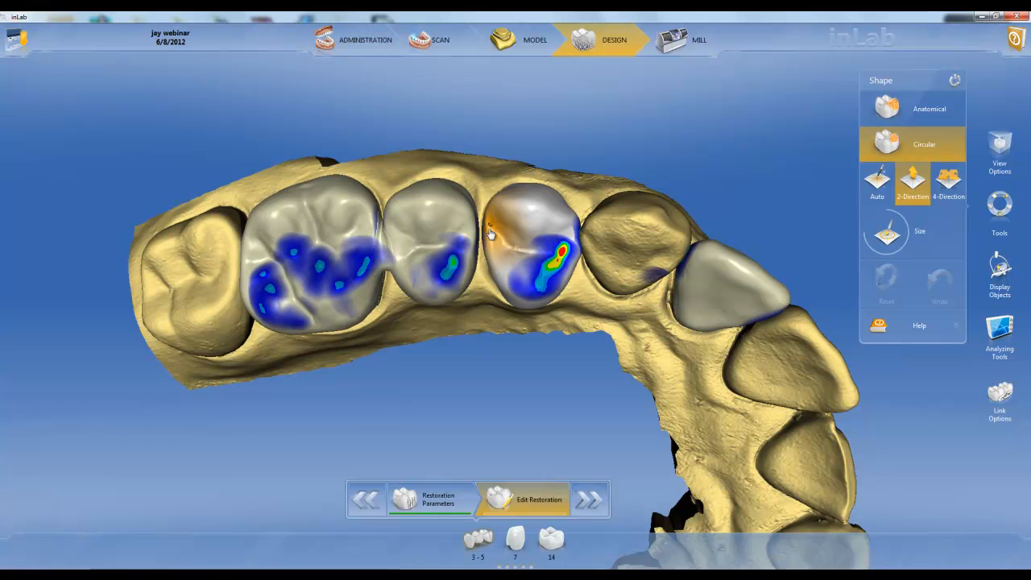
mouse_move(487, 277)
mouse_down()
mouse_move(494, 295)
mouse_move(494, 286)
mouse_up()
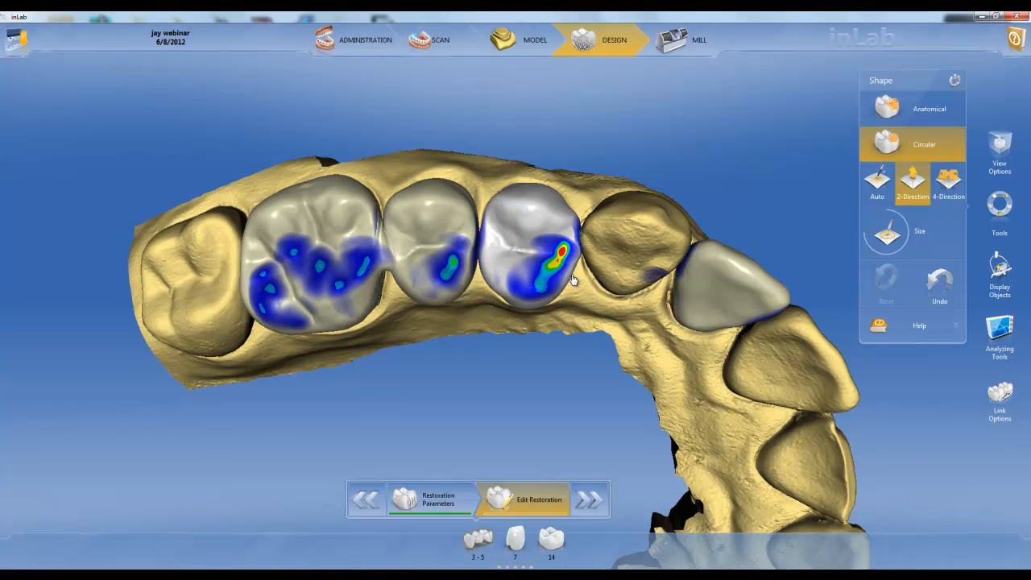
mouse_move(573, 279)
mouse_down()
mouse_move(558, 269)
mouse_move(556, 281)
mouse_up()
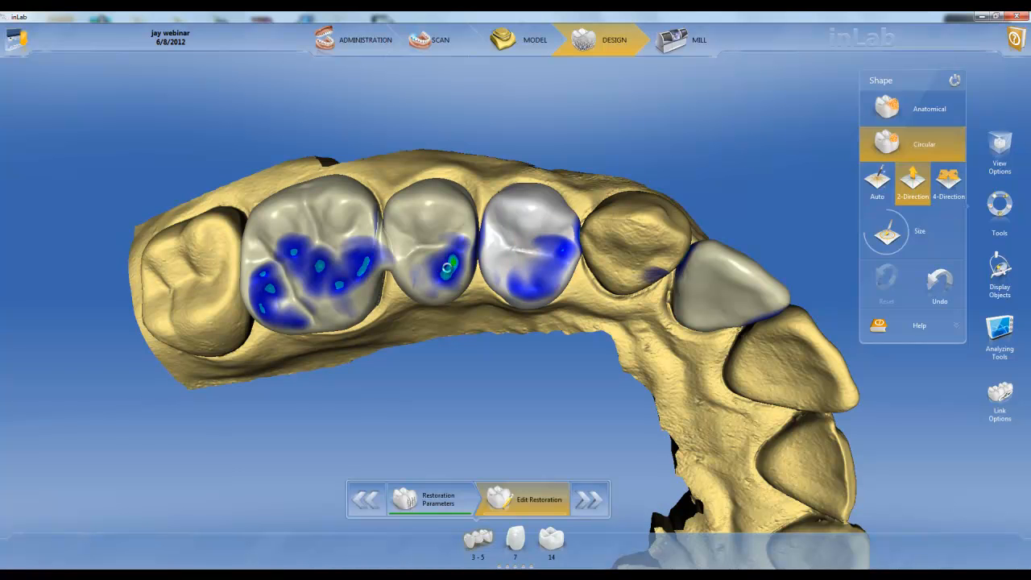
Step: Build up the mesial and distal contact areas of the middle restoration in bridge 3-5 with the Circular Shape tool
click(448, 267)
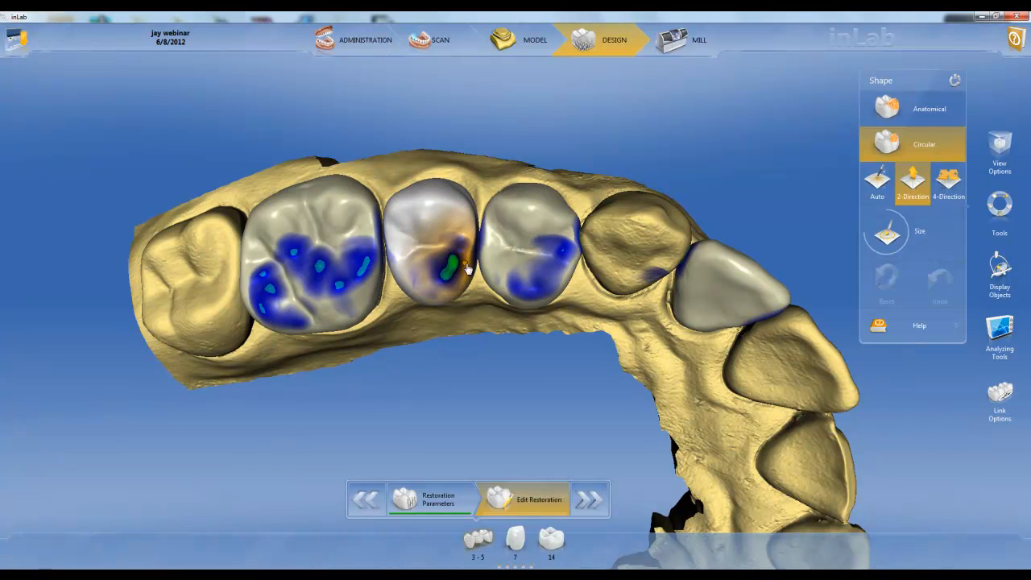
drag(473, 279, 481, 280)
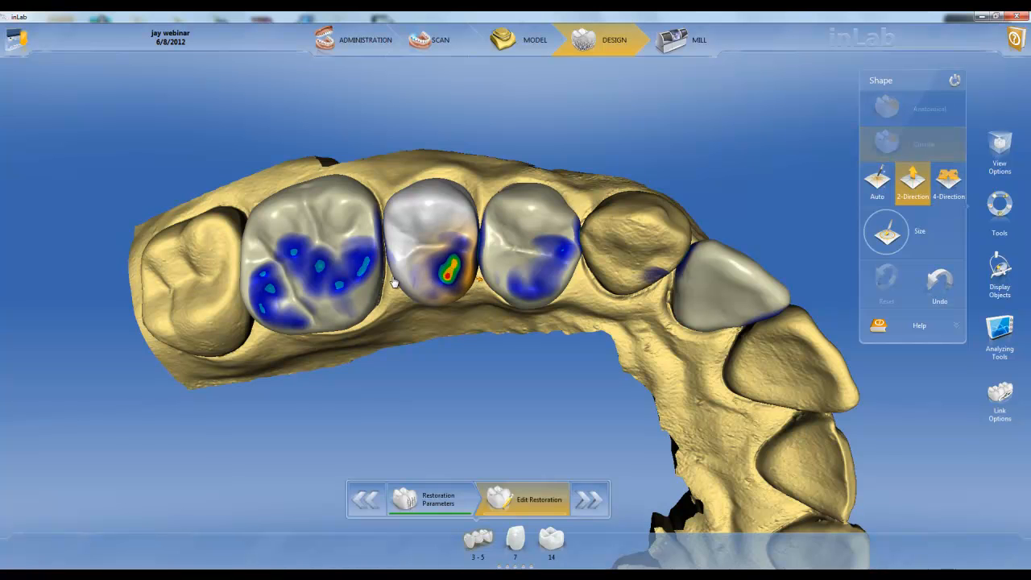
drag(392, 279, 387, 282)
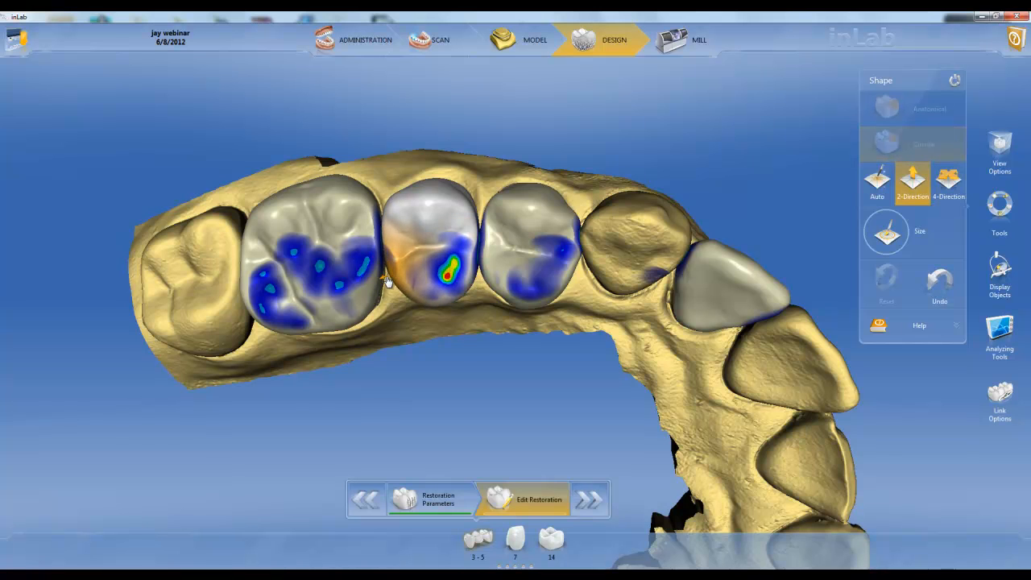
mouse_move(483, 332)
middle_down()
mouse_move(483, 230)
mouse_move(486, 343)
middle_up()
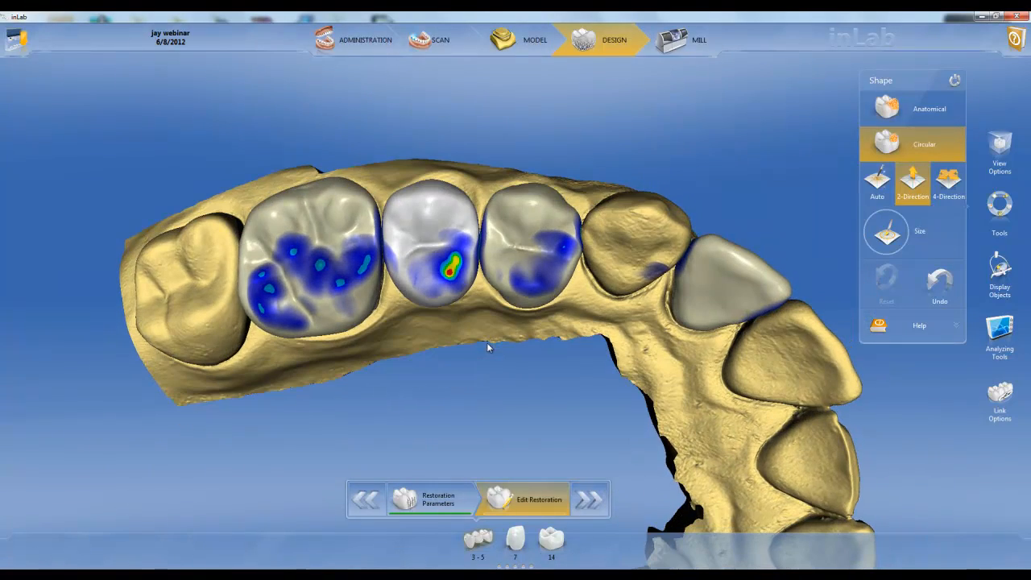
Step: Apply a full Reduction to both premolar restorations of bridge 3-5 and close the Reduction tool
click(491, 245)
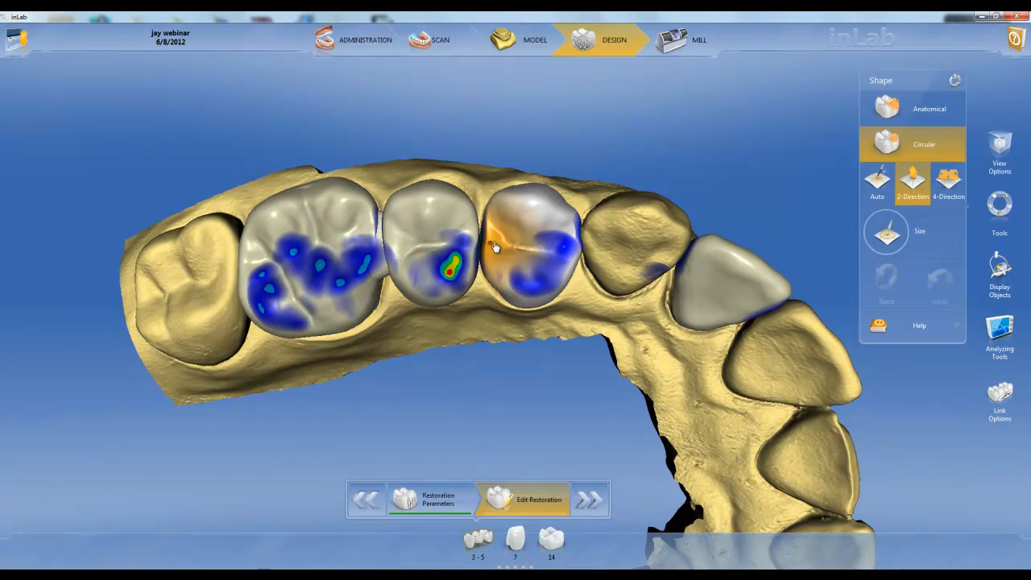
drag(492, 243, 525, 233)
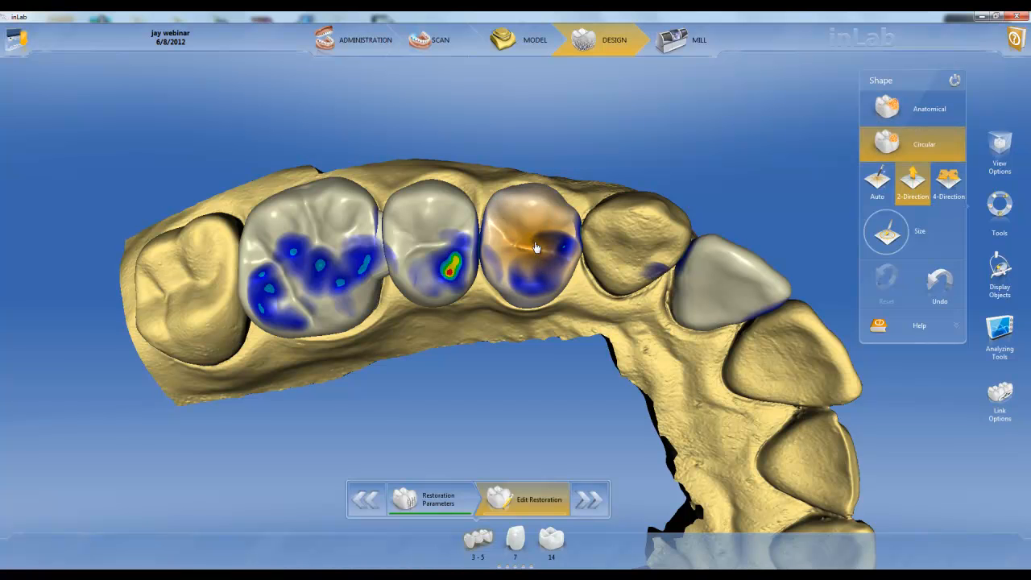
right_click(539, 268)
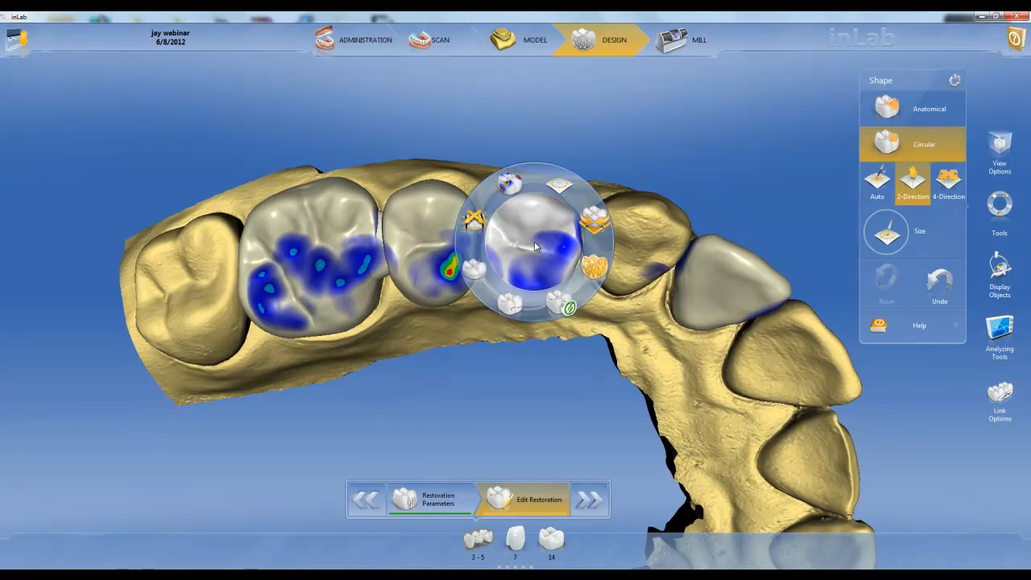
click(474, 274)
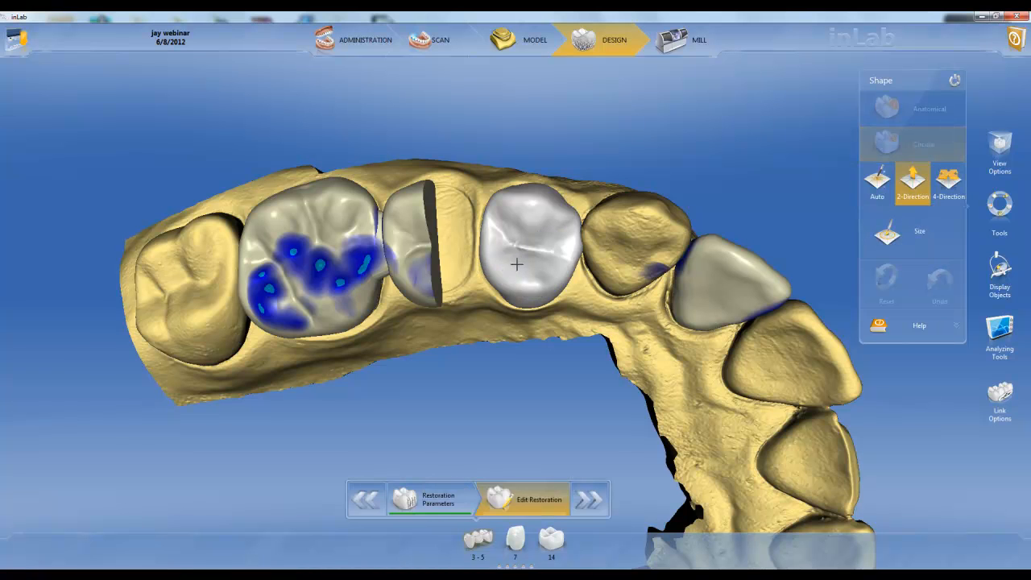
mouse_move(885, 204)
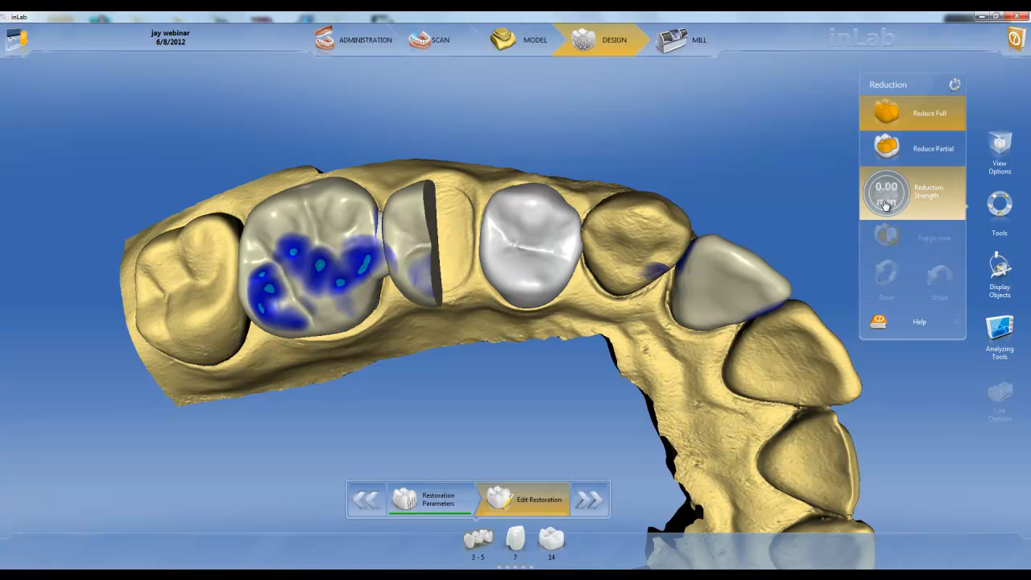
drag(881, 196, 894, 138)
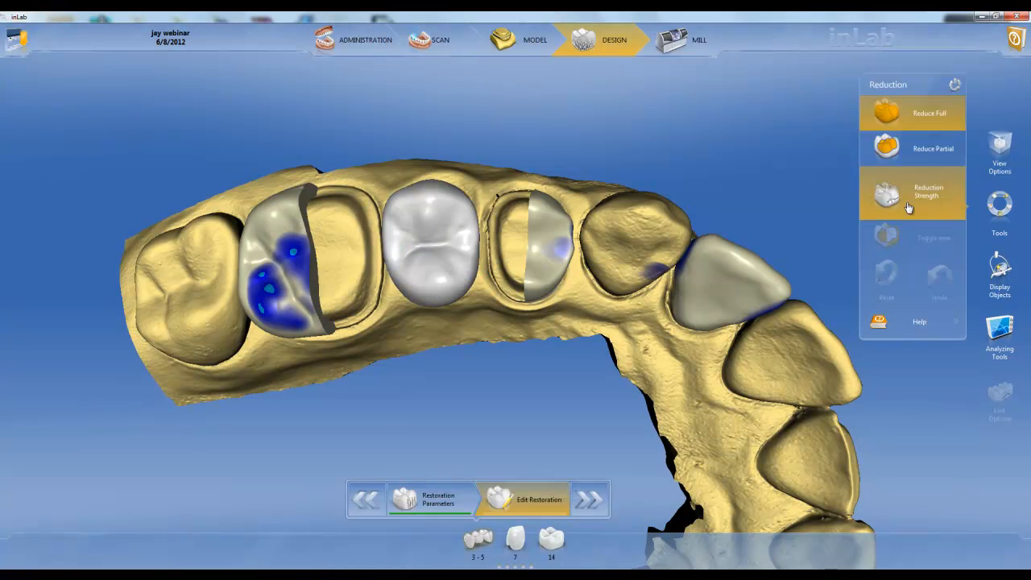
drag(878, 210, 874, 113)
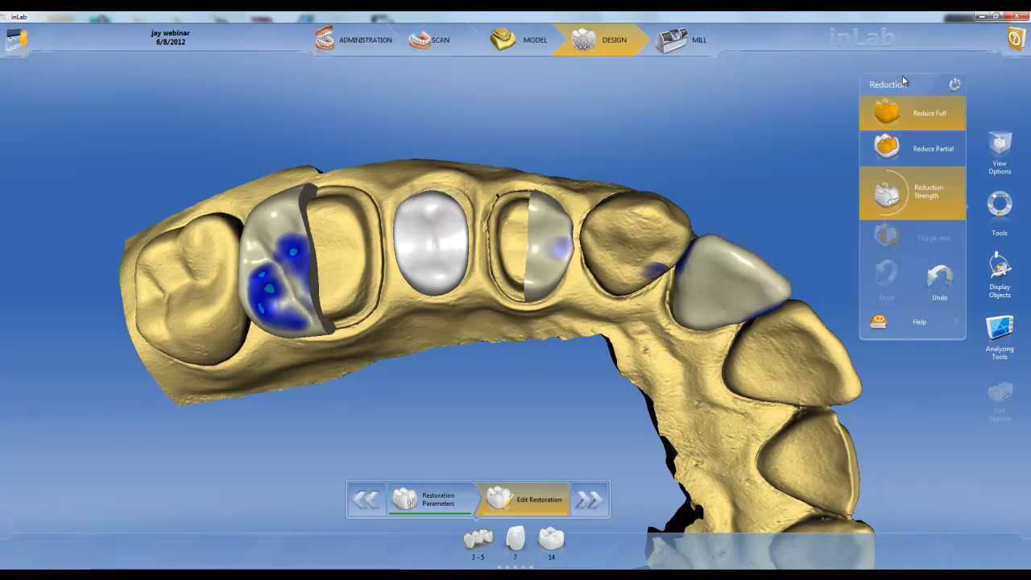
click(954, 86)
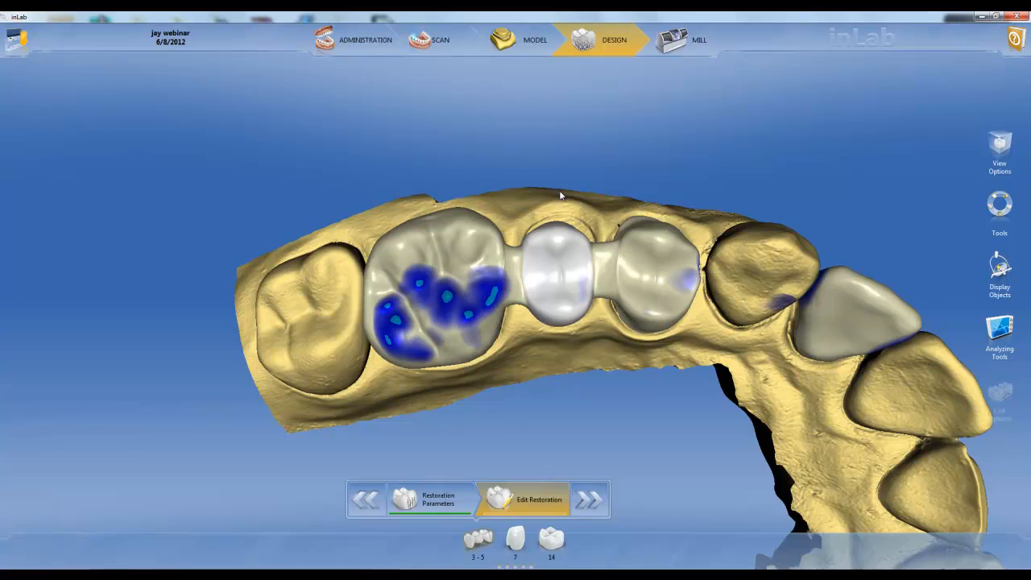
Step: Outline the buccal surface of the molar restoration in bridge 3-5 as the area for a partial Reduction
mouse_move(562, 196)
mouse_down()
mouse_move(565, 284)
mouse_move(549, 203)
mouse_up()
drag(482, 177, 470, 232)
click(470, 234)
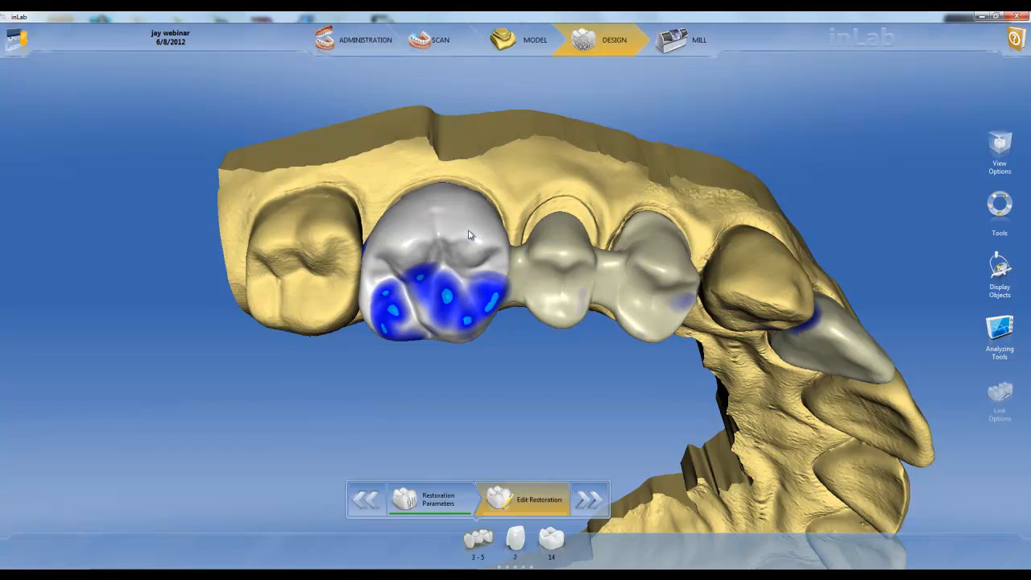
right_click(470, 234)
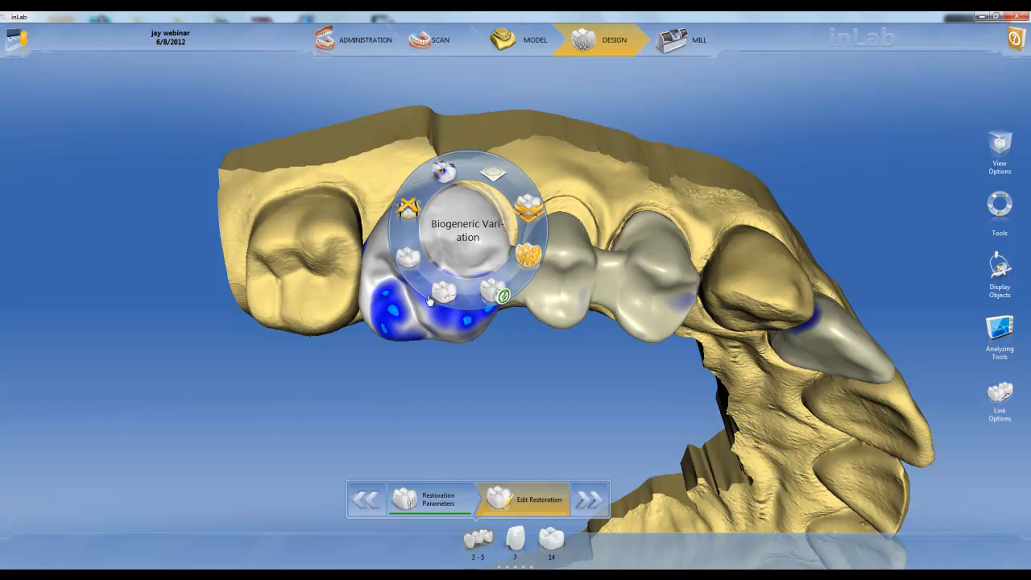
click(409, 256)
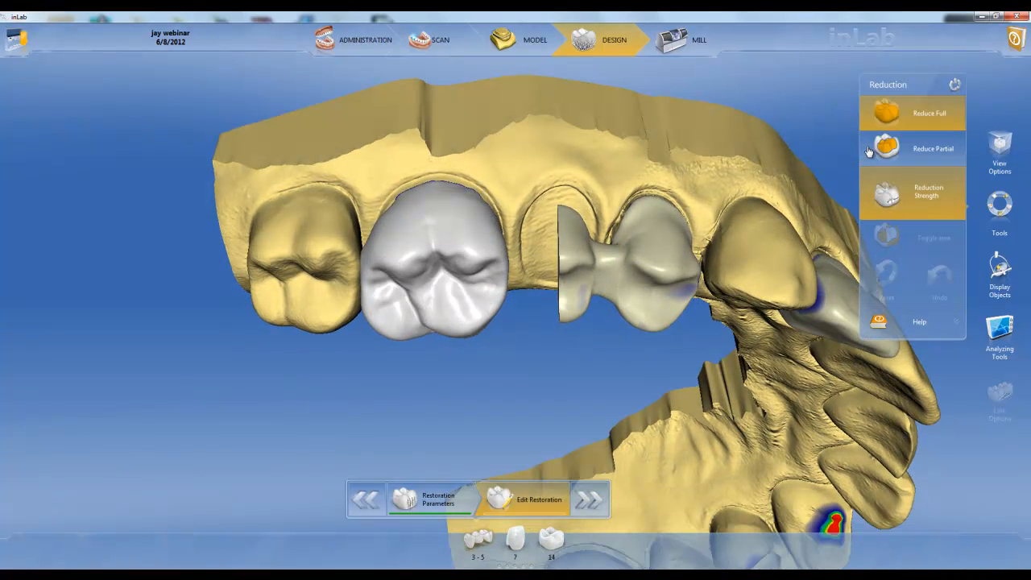
click(899, 155)
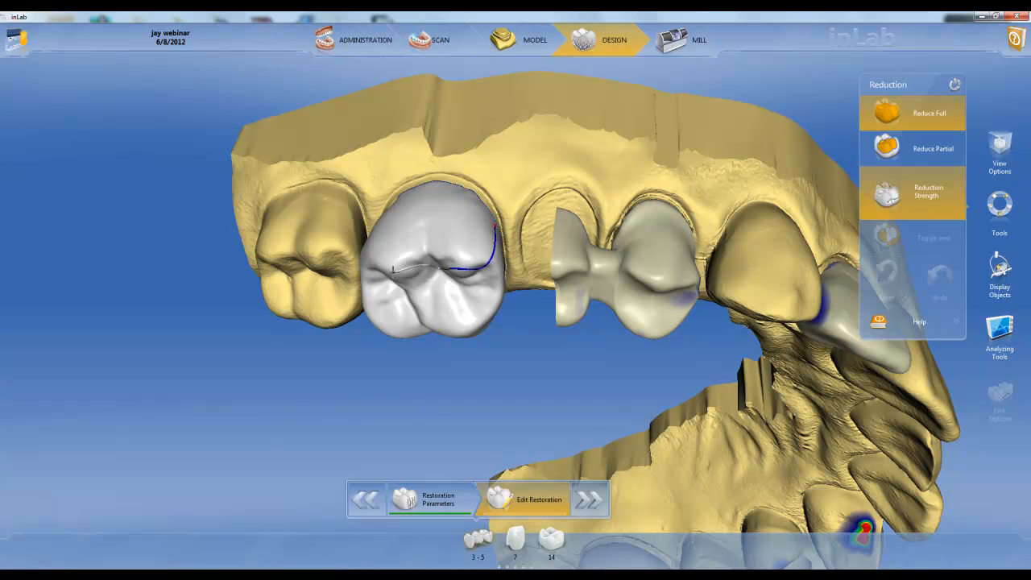
click(409, 192)
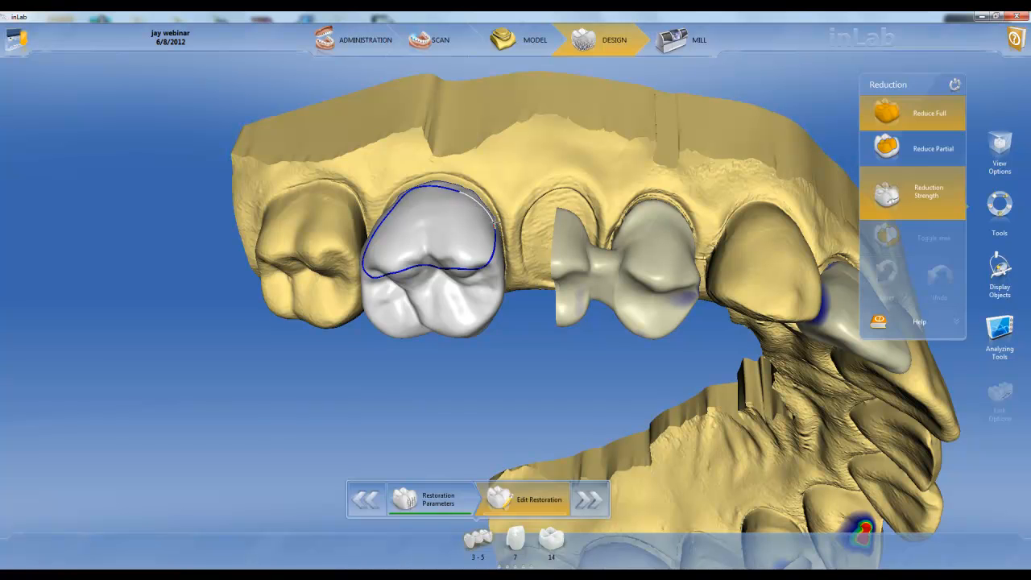
click(495, 222)
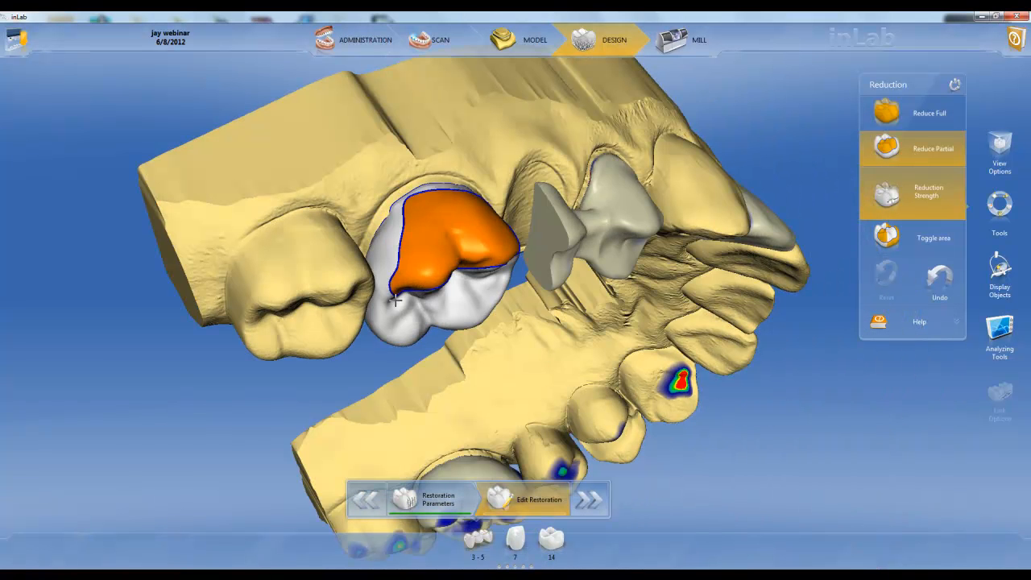
click(377, 275)
double_click(407, 196)
Step: Reduce the outlined buccal area of the bridge molar by 0.86 mm, close the Reduction tool and inspect the bridge
drag(605, 341, 516, 288)
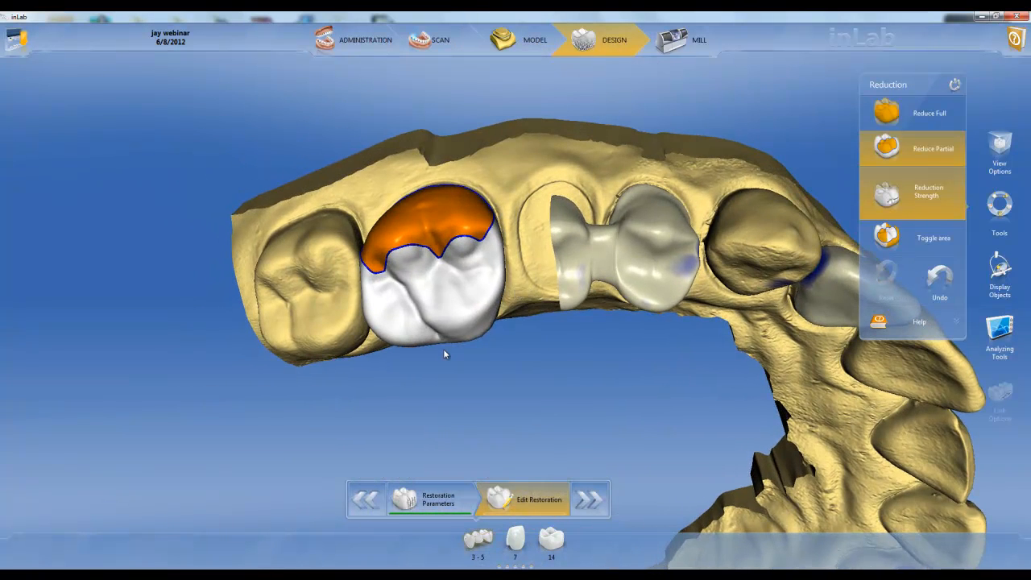
drag(444, 349, 447, 341)
click(889, 194)
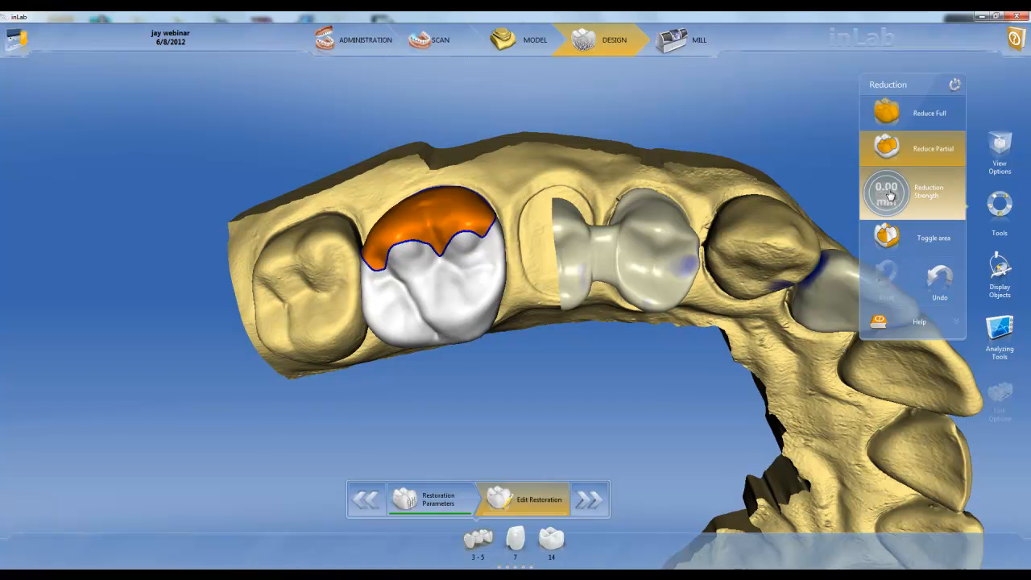
drag(891, 201, 875, 103)
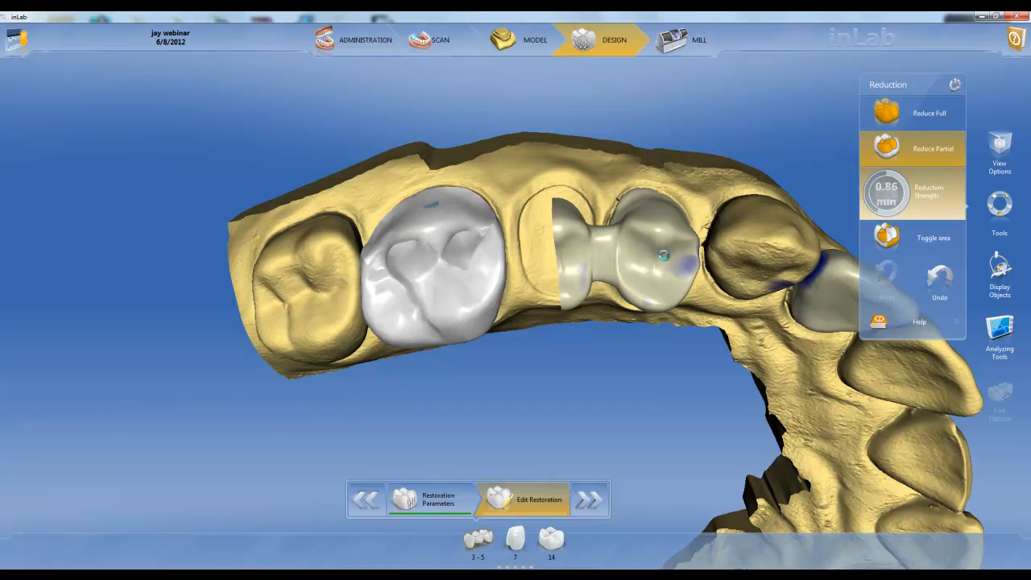
drag(795, 465, 726, 308)
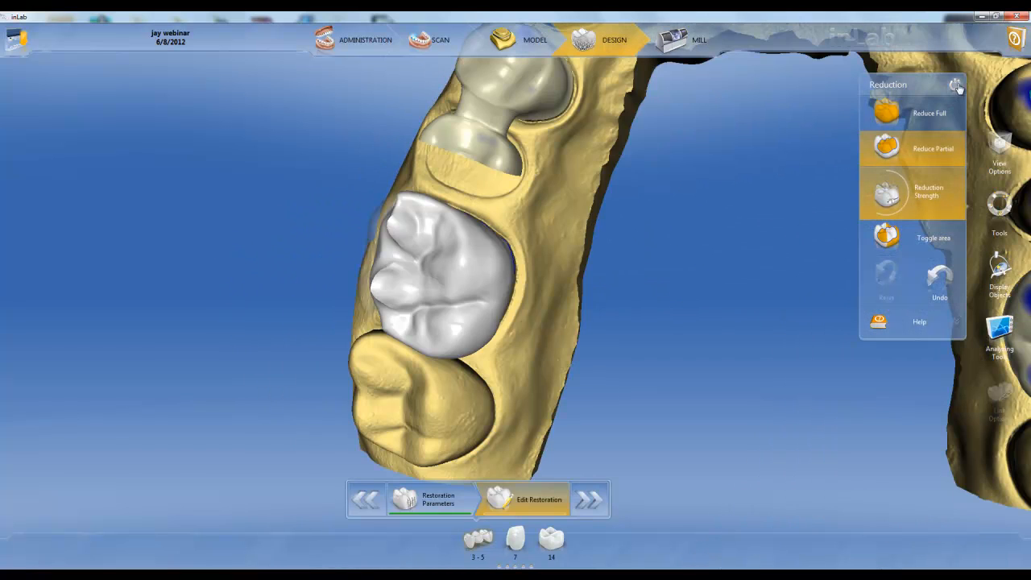
click(956, 85)
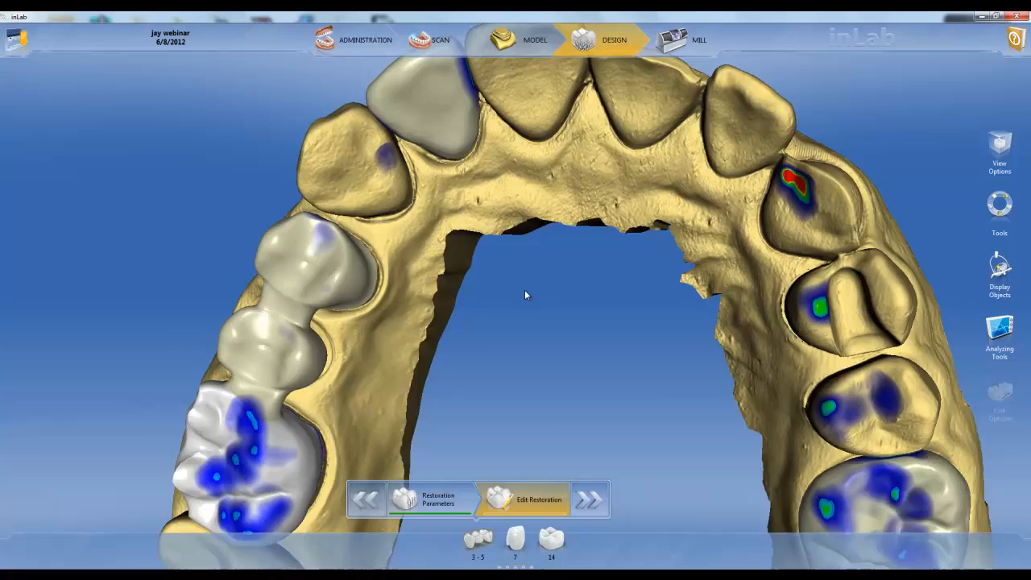
scroll(526, 291, down, 3)
drag(526, 291, 435, 339)
drag(514, 179, 513, 328)
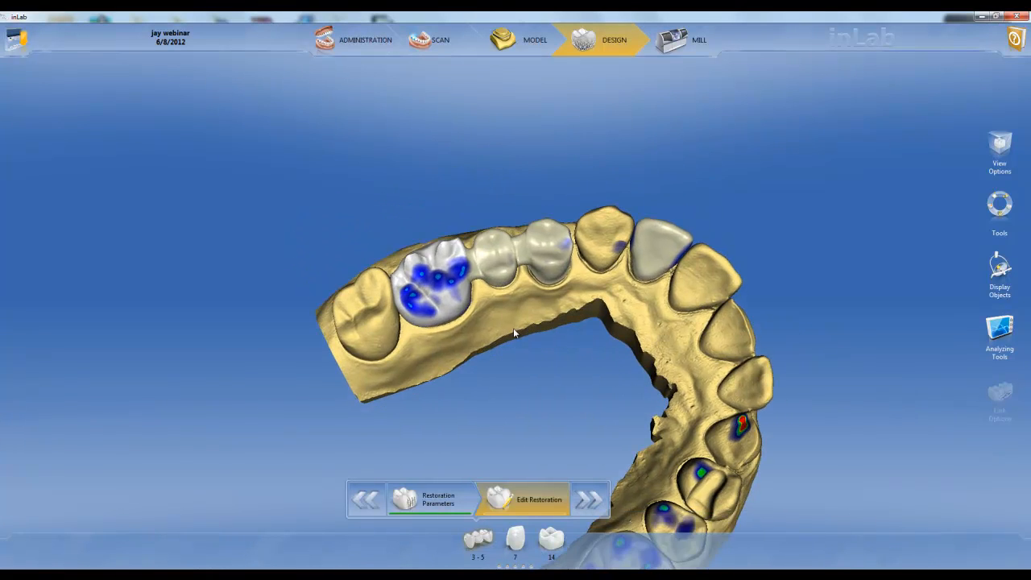
Step: Adjust the position of the connector between the two premolar restorations of bridge 3-5 with the Position tool
scroll(513, 328, up, 5)
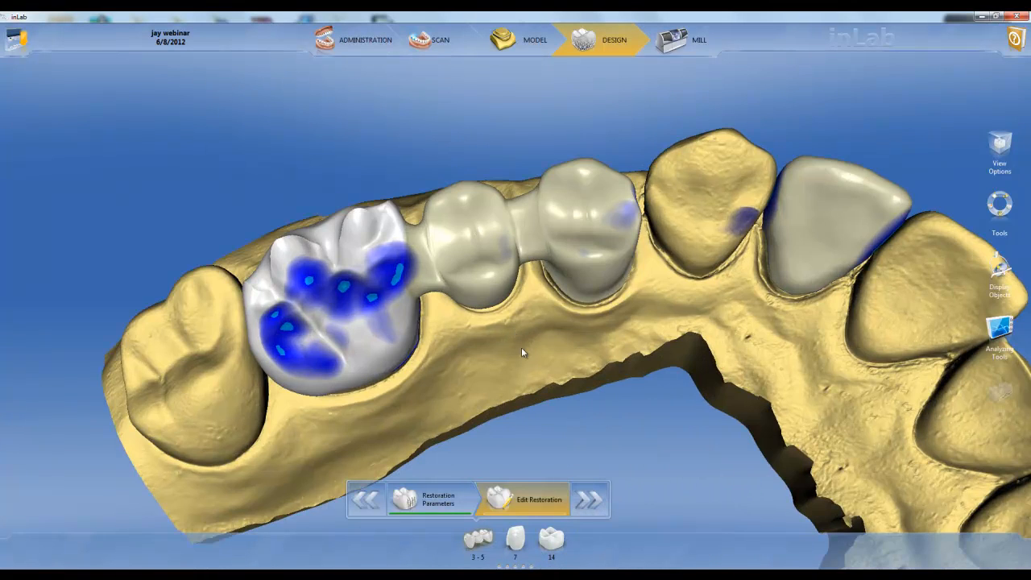
click(532, 253)
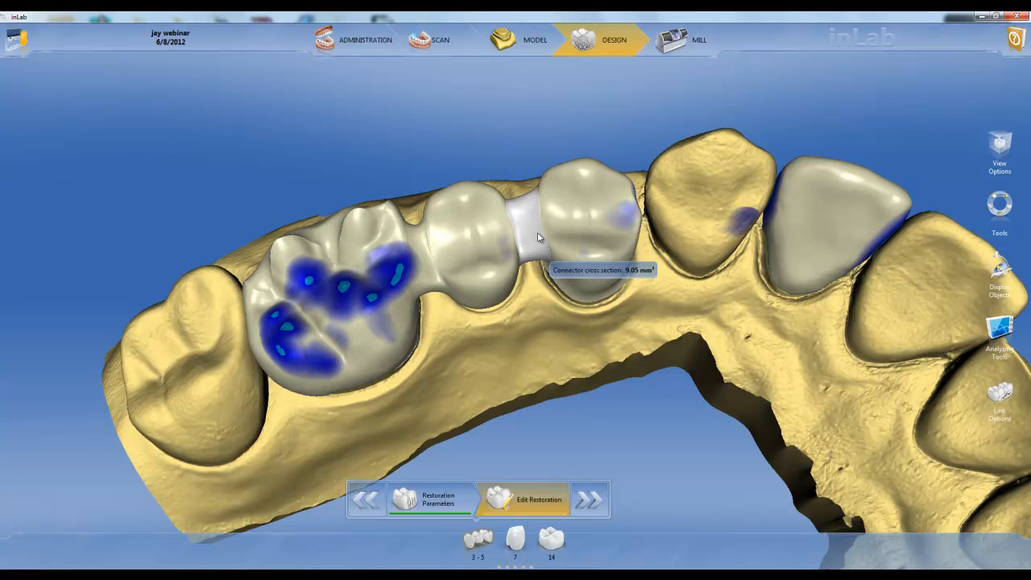
right_click(532, 229)
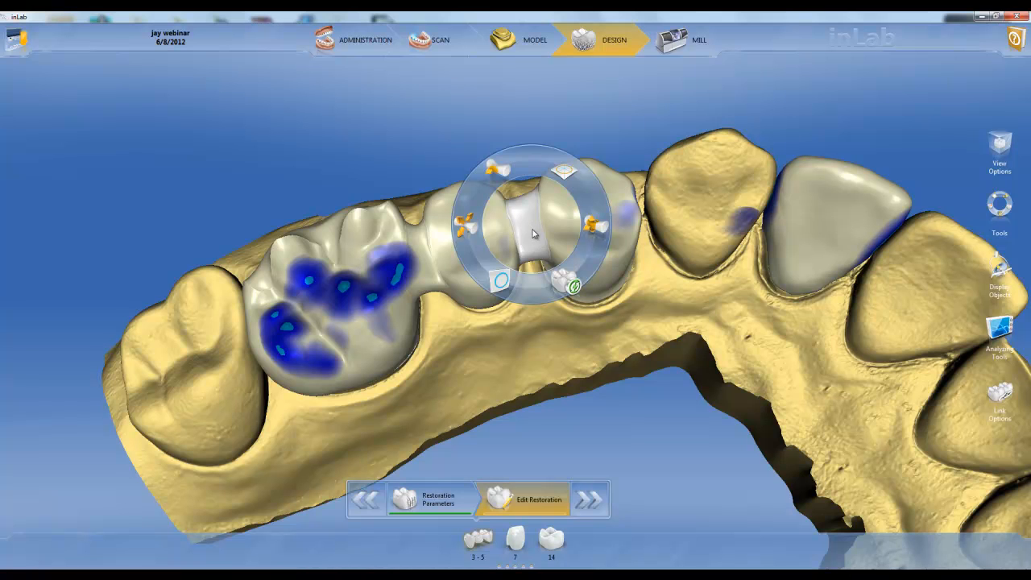
click(565, 173)
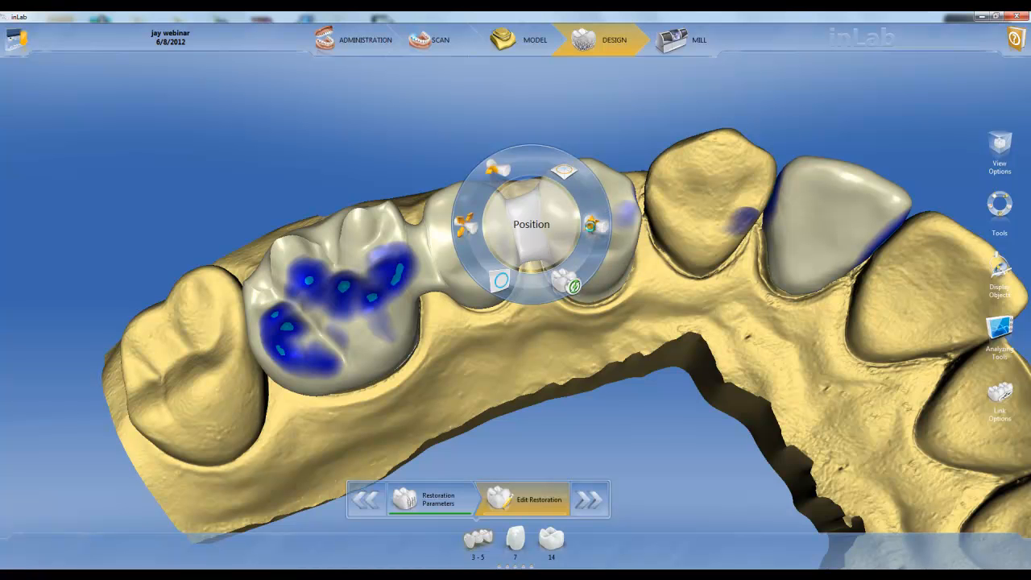
click(532, 224)
drag(514, 260, 531, 230)
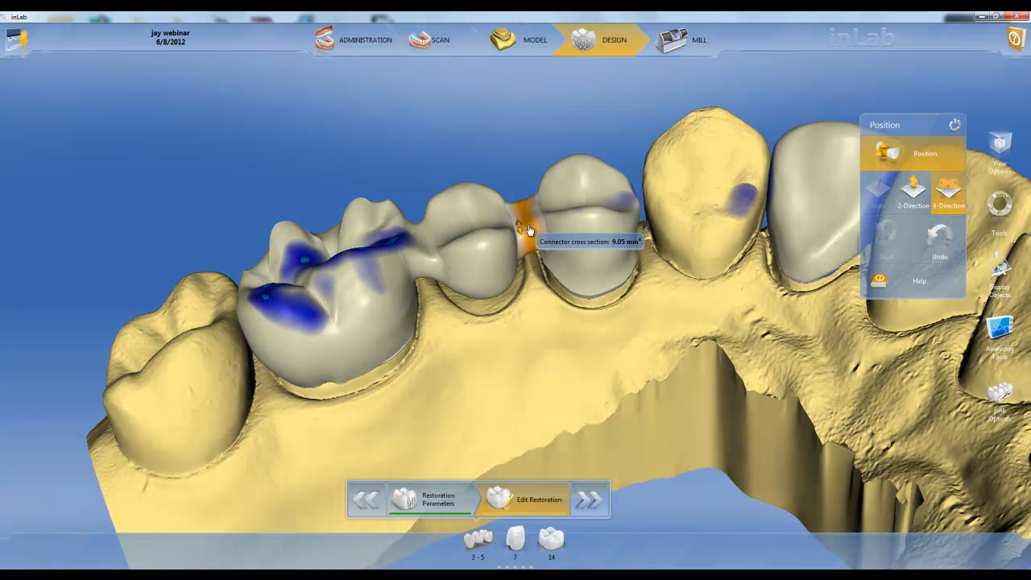
Step: Redraw one side of the premolar connector's outline farther outward with the Connector Edit Lines tool
right_click(528, 231)
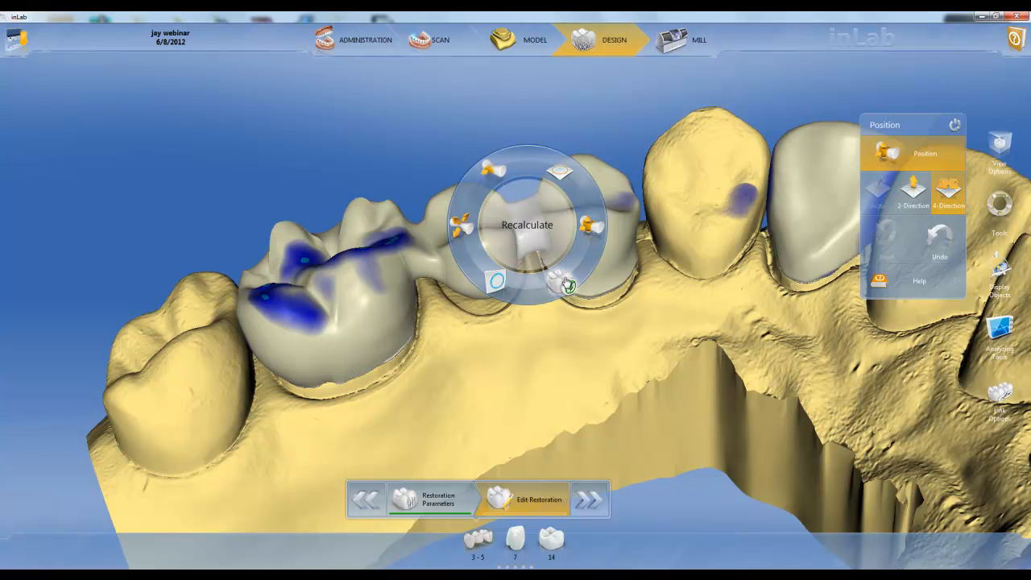
click(497, 281)
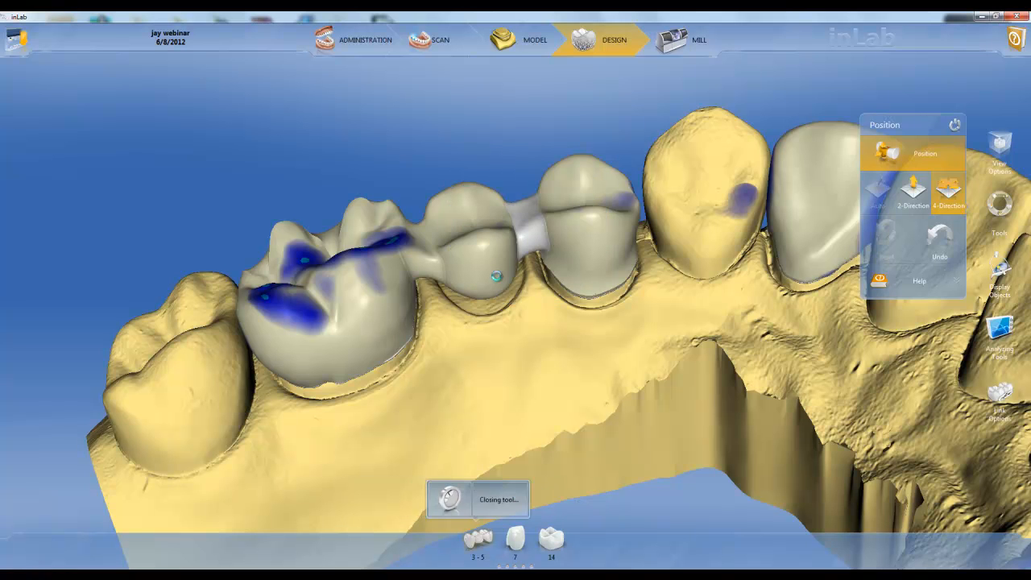
drag(503, 349, 531, 346)
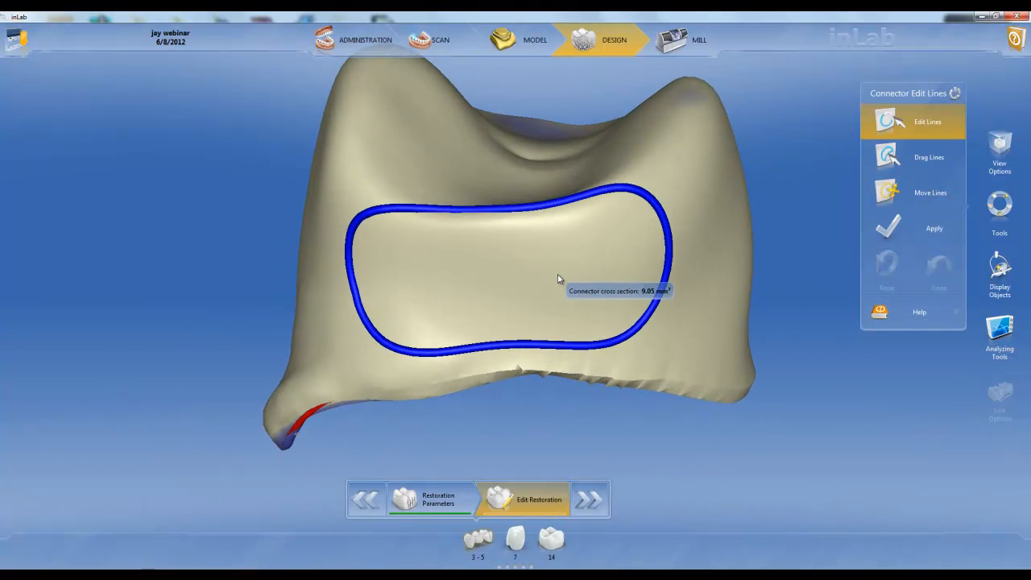
mouse_move(627, 187)
mouse_down()
mouse_move(665, 194)
mouse_move(688, 285)
mouse_move(681, 321)
mouse_move(642, 345)
mouse_move(602, 348)
mouse_up()
Step: Pull the upper corner of the connector outline outward, move the whole outline slightly toward the occlusal side and apply the new shape
click(902, 158)
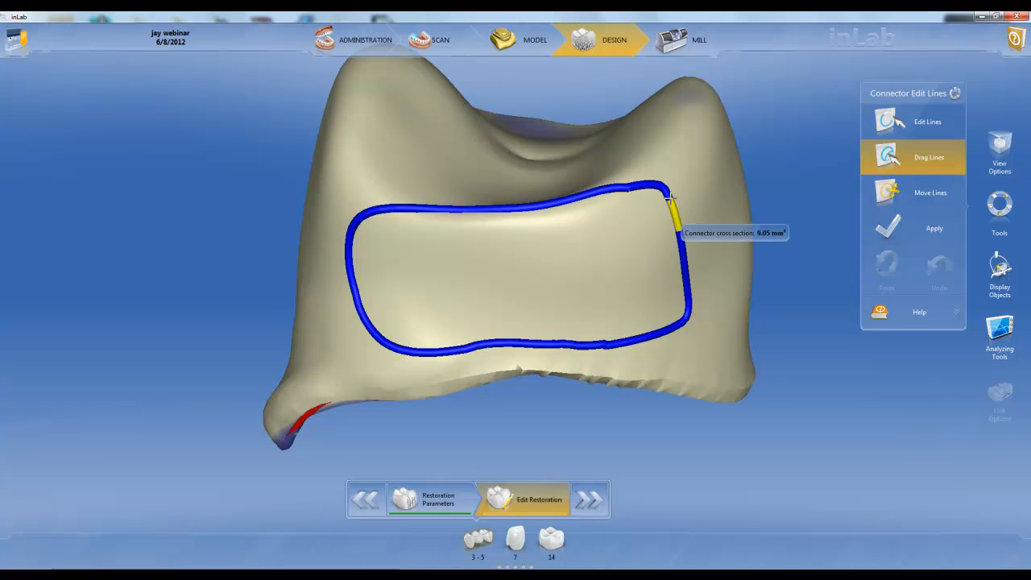
drag(674, 186, 702, 201)
click(891, 193)
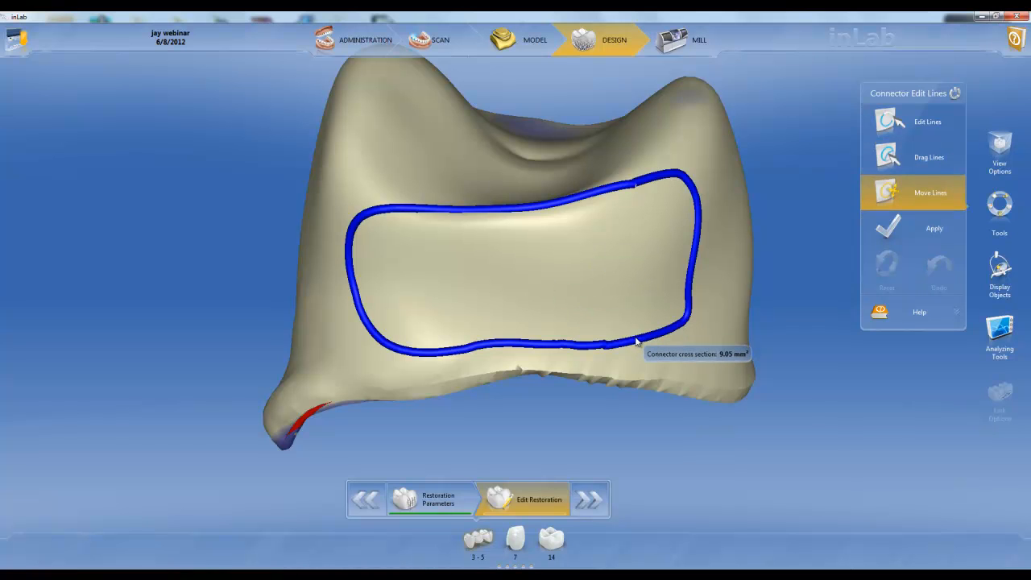
mouse_move(636, 340)
mouse_down()
mouse_move(646, 321)
mouse_move(644, 332)
mouse_up()
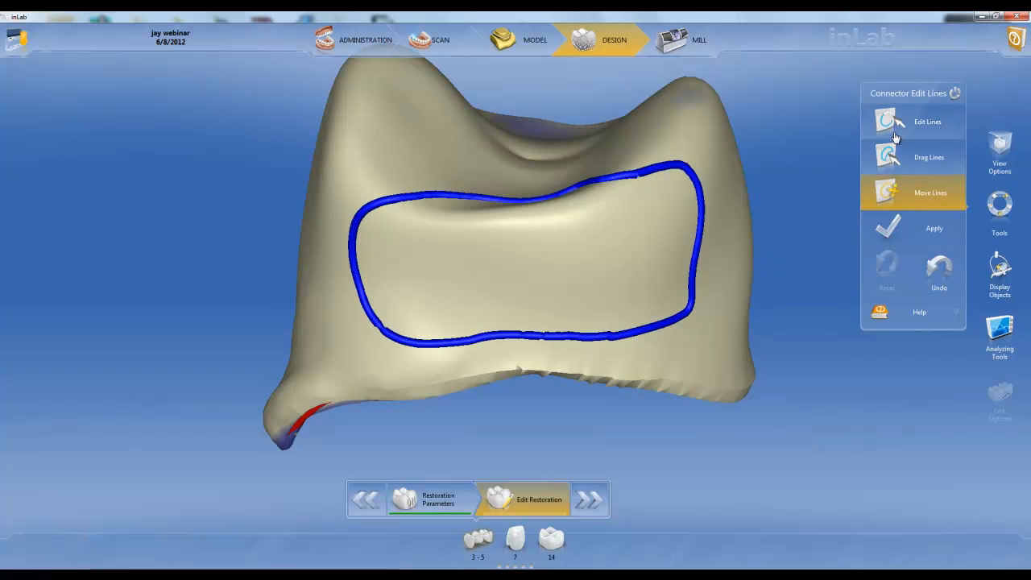
click(891, 230)
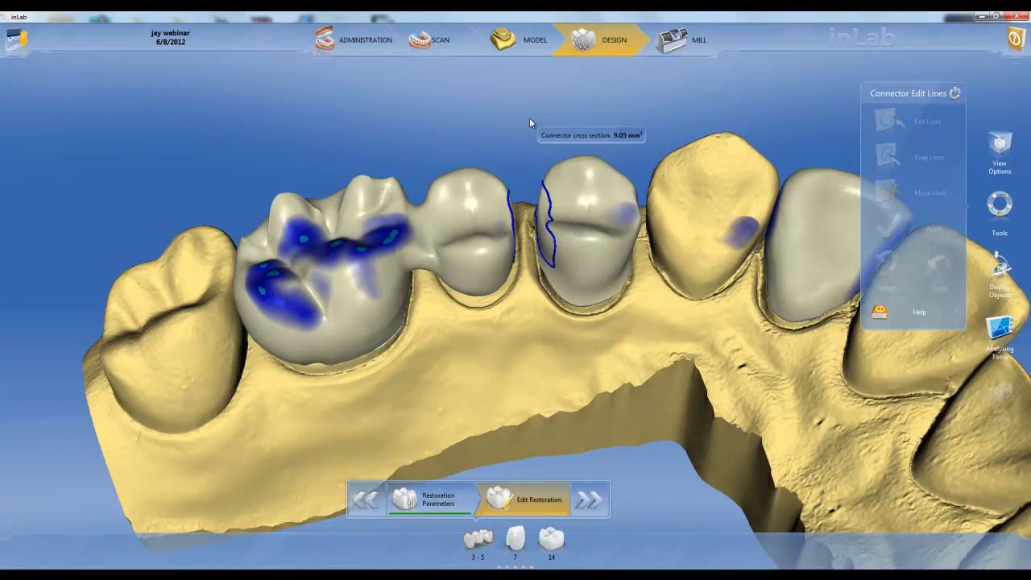
Step: Switch the active restoration back and forth between 14 and 7, both on the full-arch model and from the restoration list
middle_drag(468, 111, 557, 279)
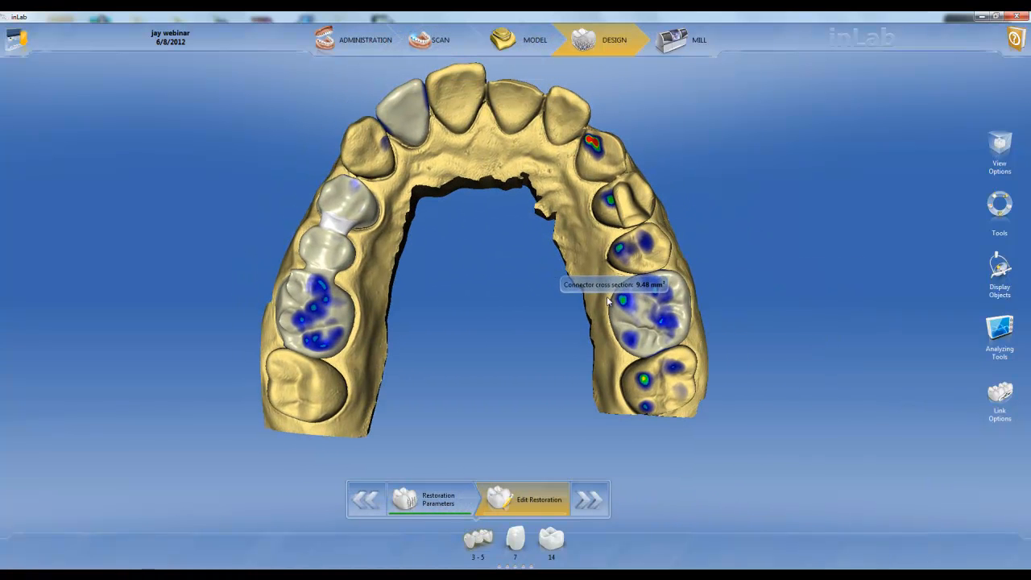
click(671, 334)
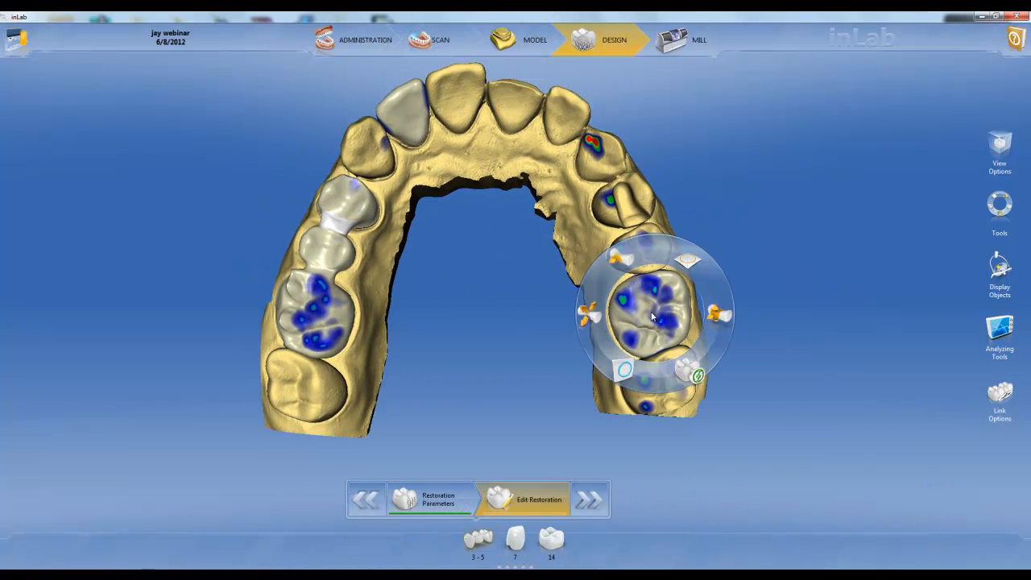
click(518, 332)
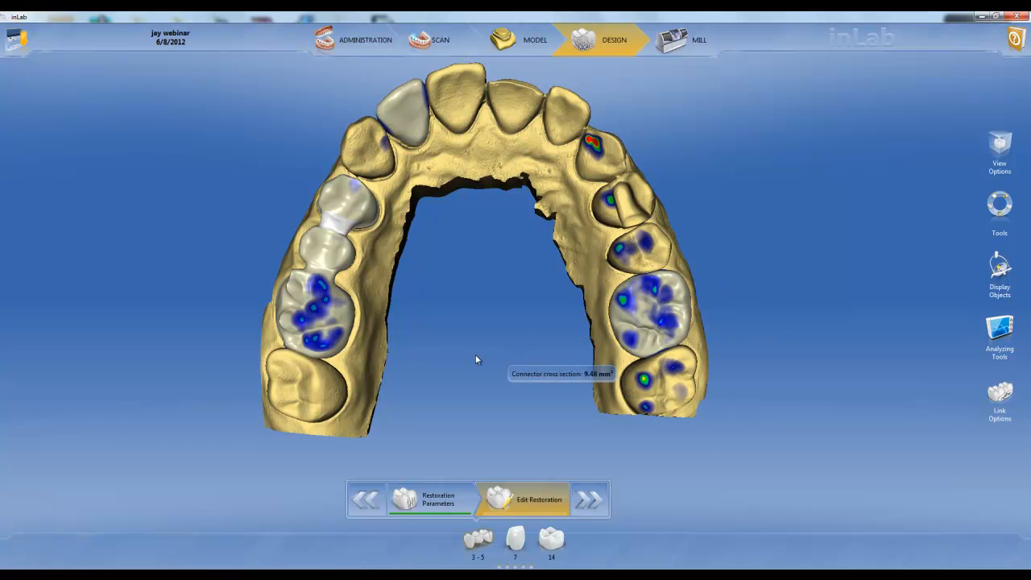
click(664, 318)
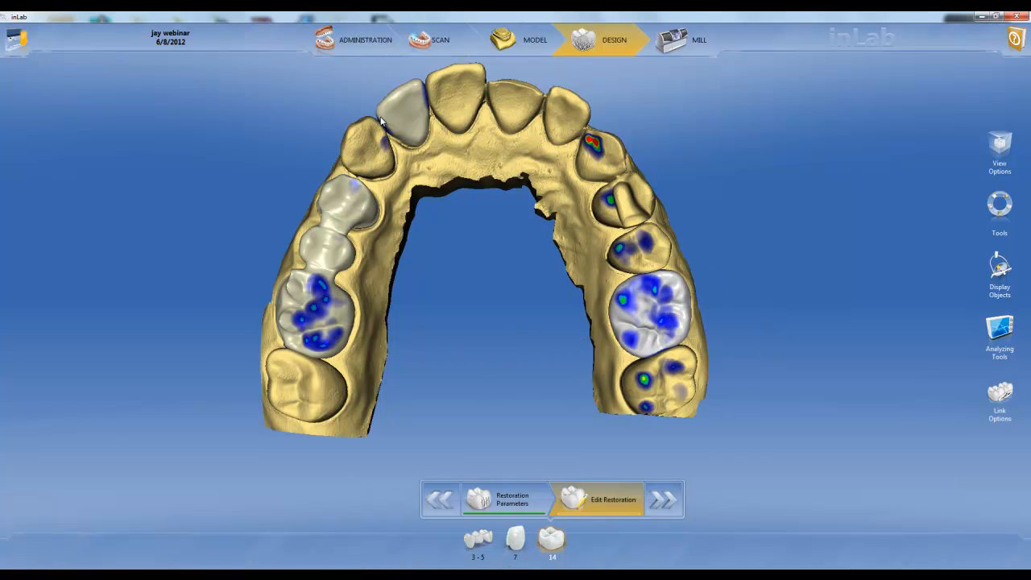
click(417, 125)
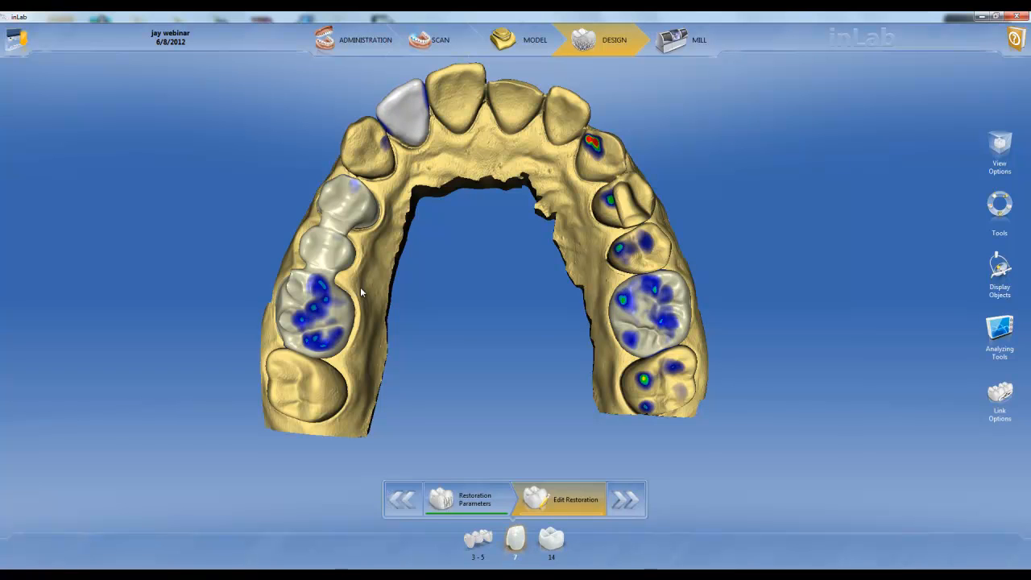
click(649, 311)
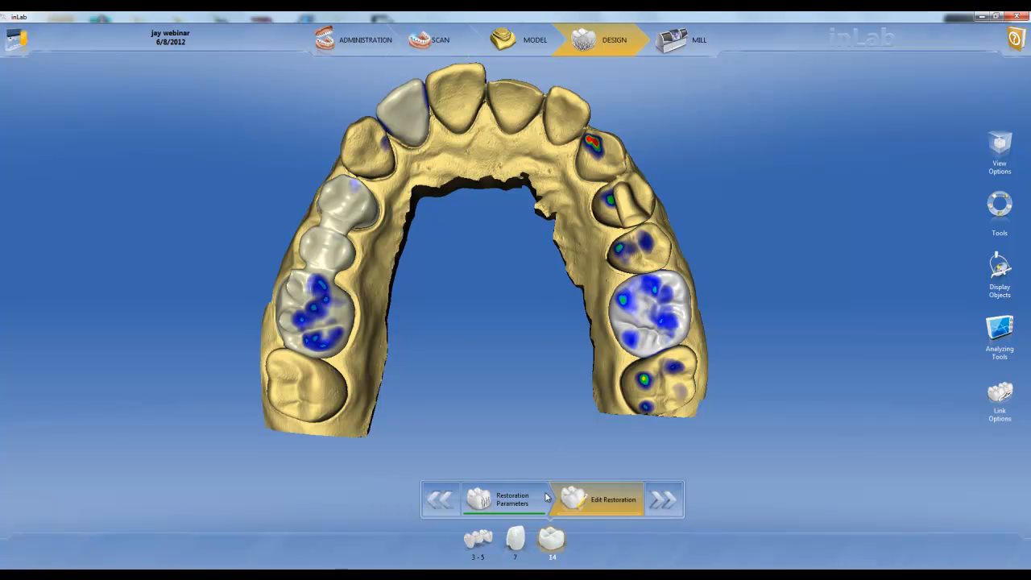
click(520, 546)
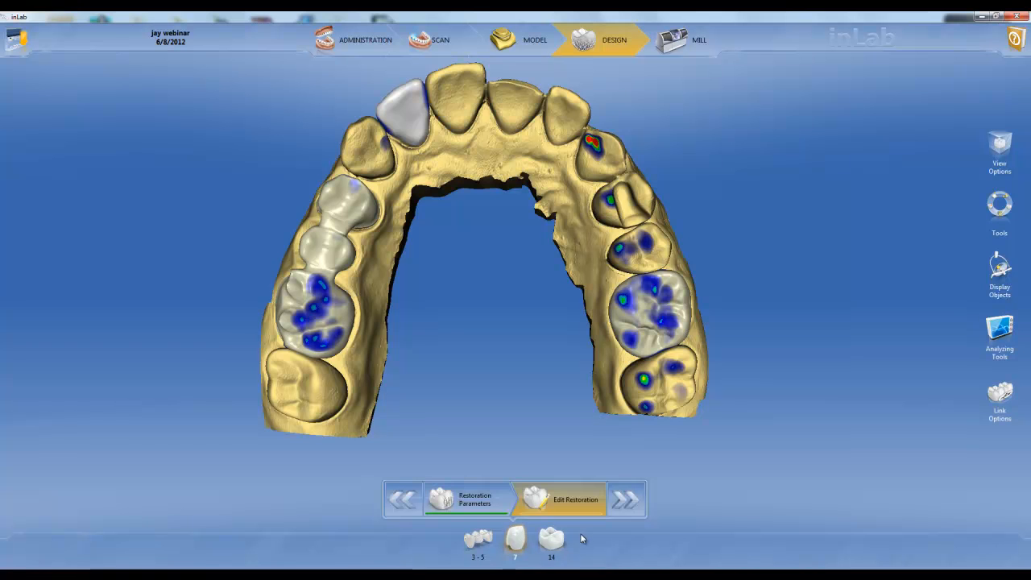
click(556, 543)
Step: View the anterior teeth from the front, select restoration 7 and start the Reduction tool on it
drag(516, 131, 544, 277)
scroll(530, 281, up, 3)
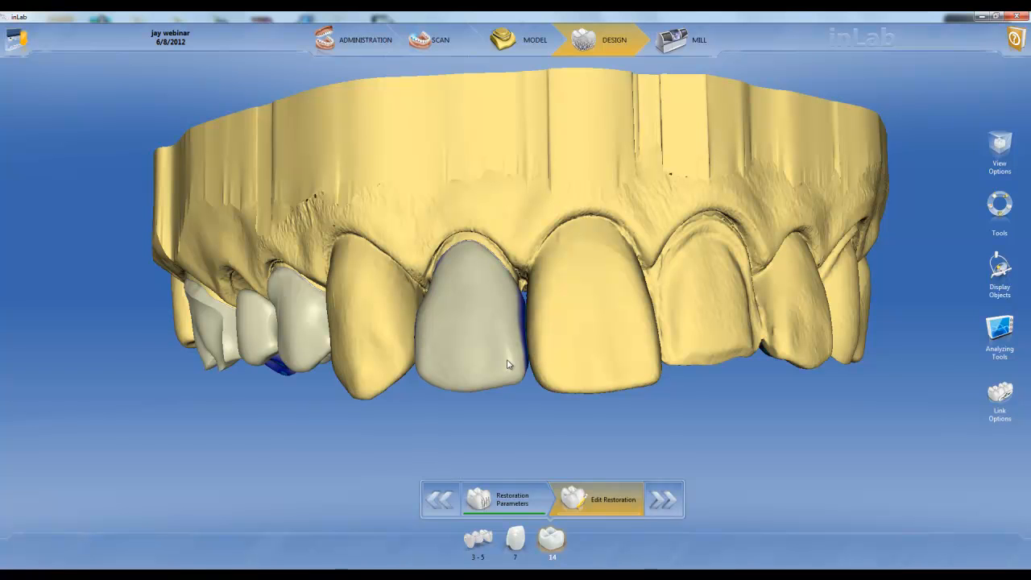
click(508, 364)
right_click(510, 366)
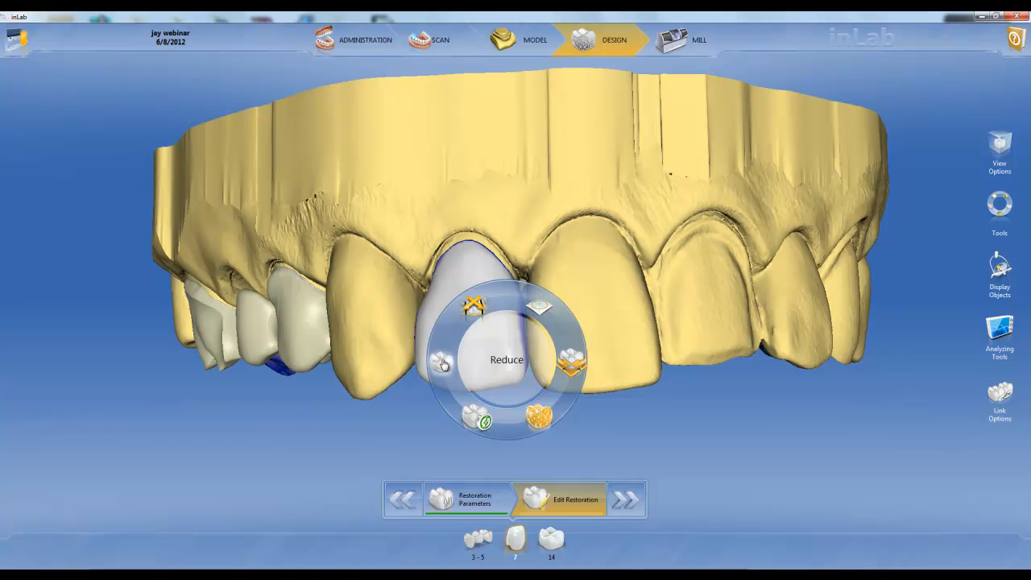
click(442, 363)
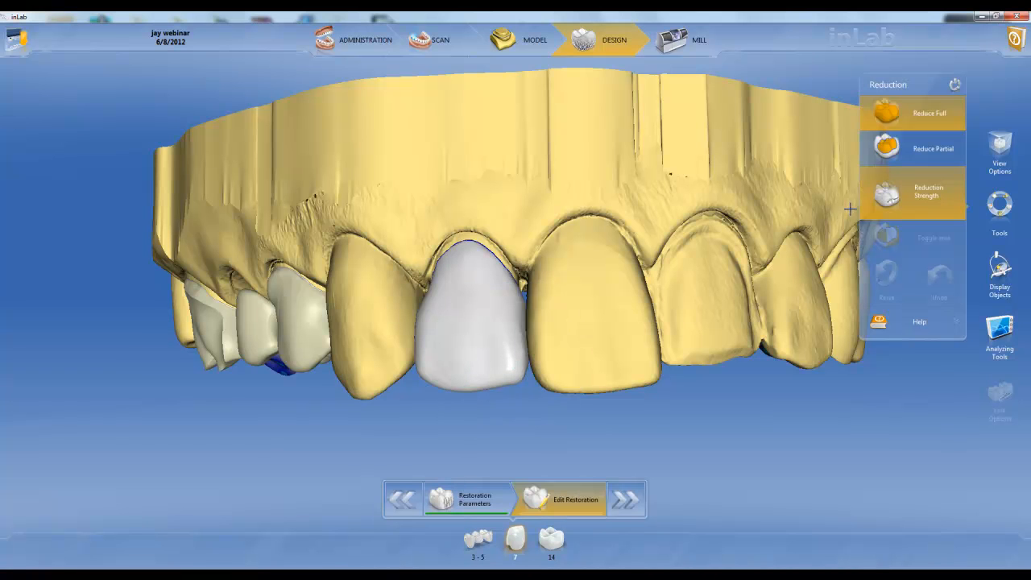
Step: Try a full Reduction on restoration 7 and return the reduction strength to 0.00 mm
click(883, 206)
drag(892, 193, 897, 149)
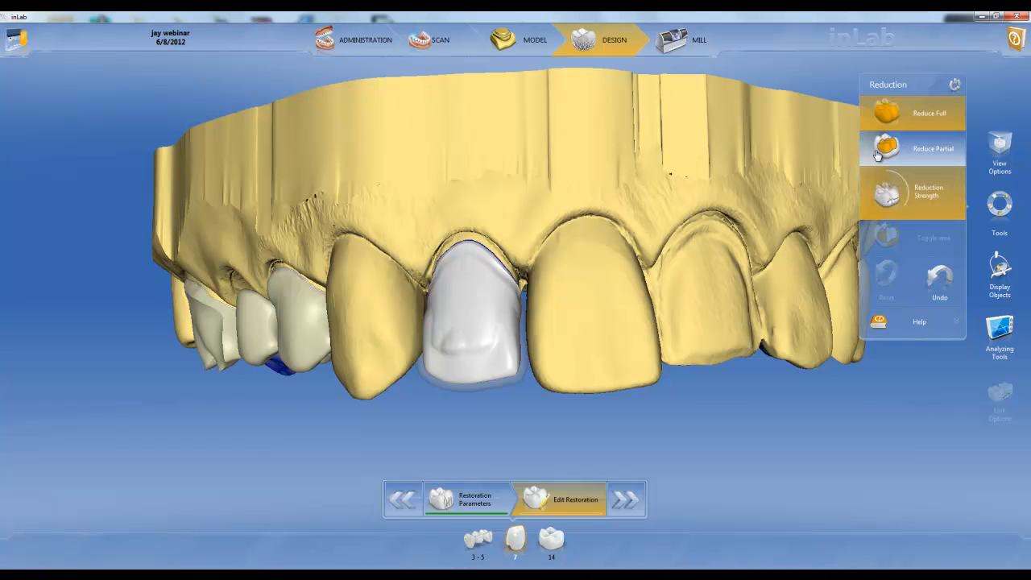
click(878, 155)
drag(884, 208, 895, 303)
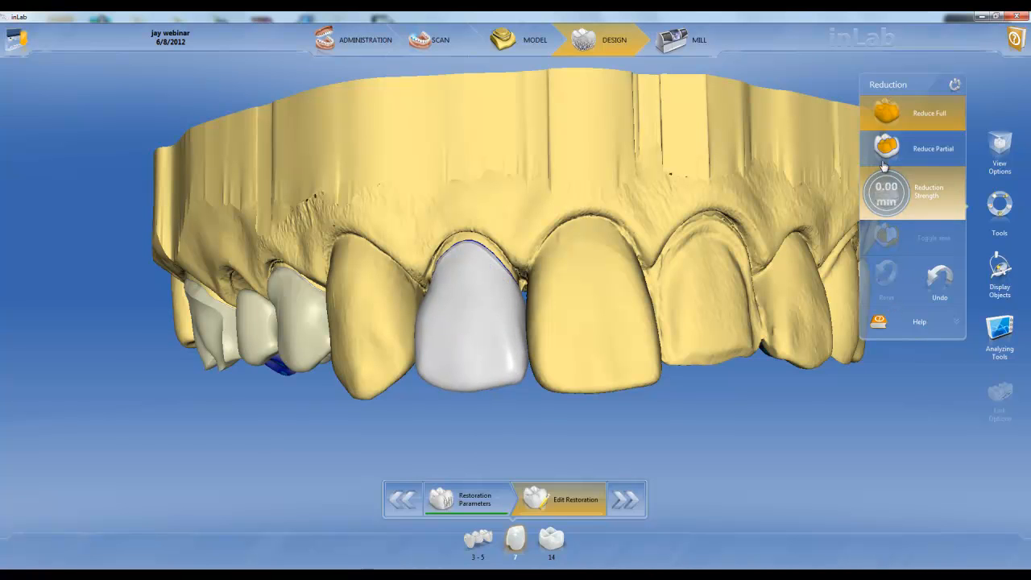
Step: Outline the incisal part of restoration 7's labial surface and reduce that area by 1.11 mm
drag(884, 166, 886, 162)
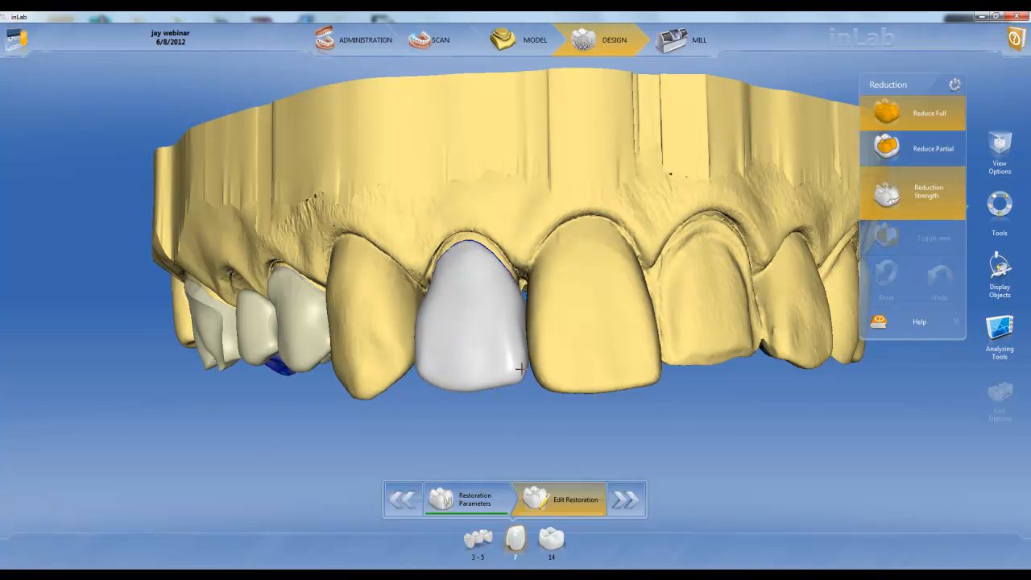
click(518, 330)
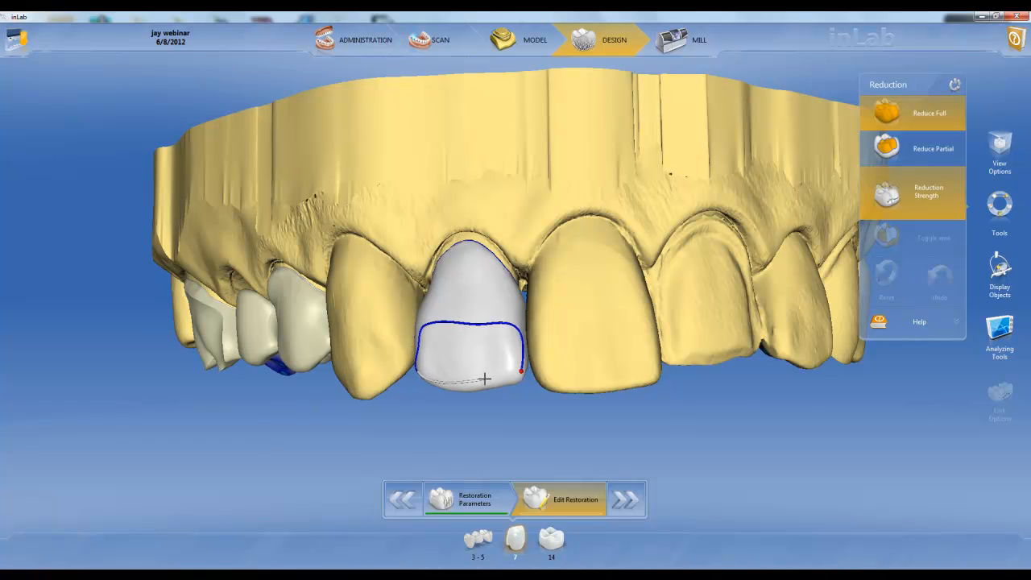
click(518, 372)
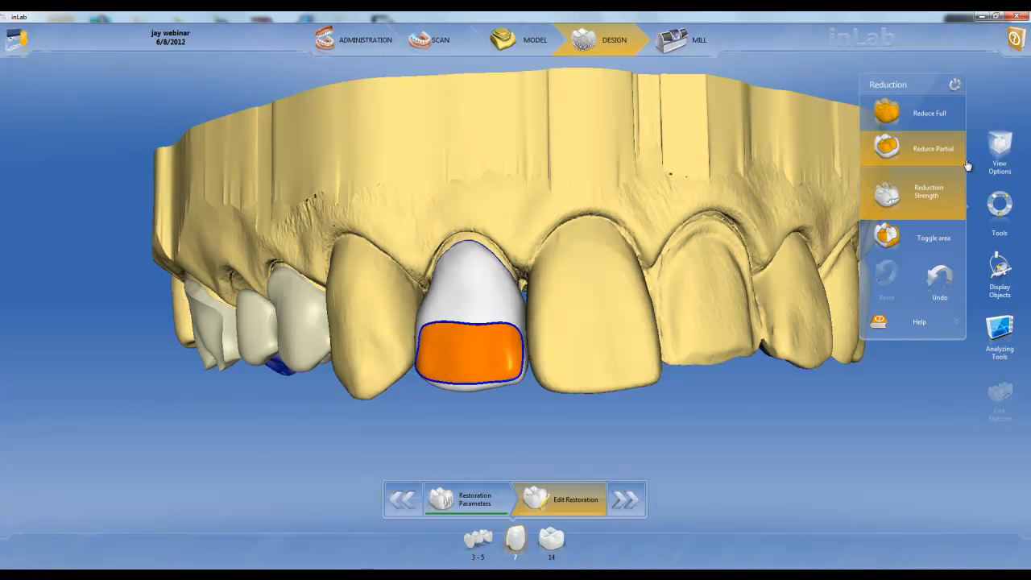
click(897, 207)
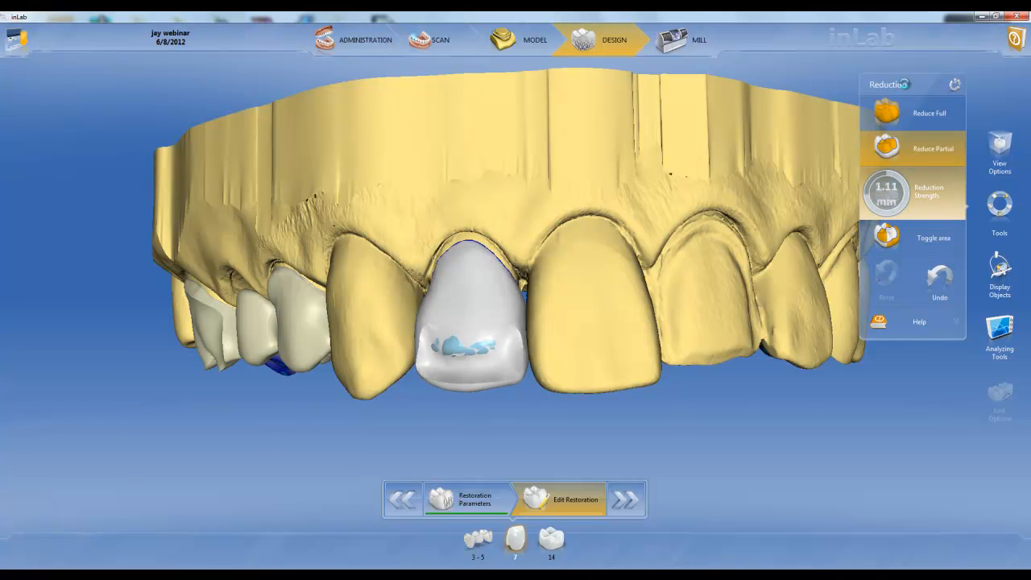
Step: Apply a full Reduction of 0.87 mm to restoration 14 and return the reduction strength to 0.00 mm
middle_drag(573, 373, 670, 231)
right_drag(717, 319, 505, 374)
middle_drag(618, 395, 410, 352)
right_drag(410, 348, 408, 349)
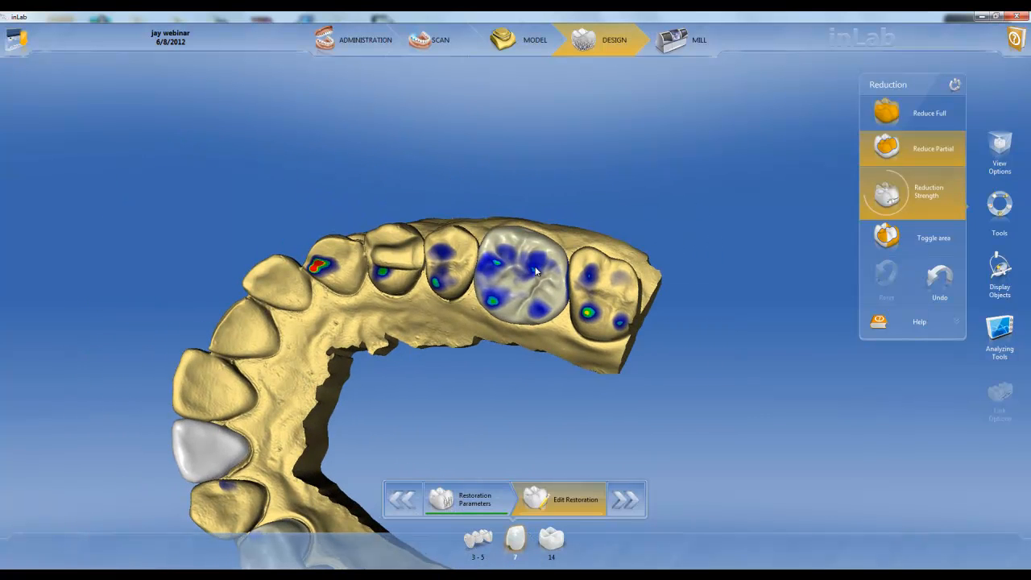
click(536, 272)
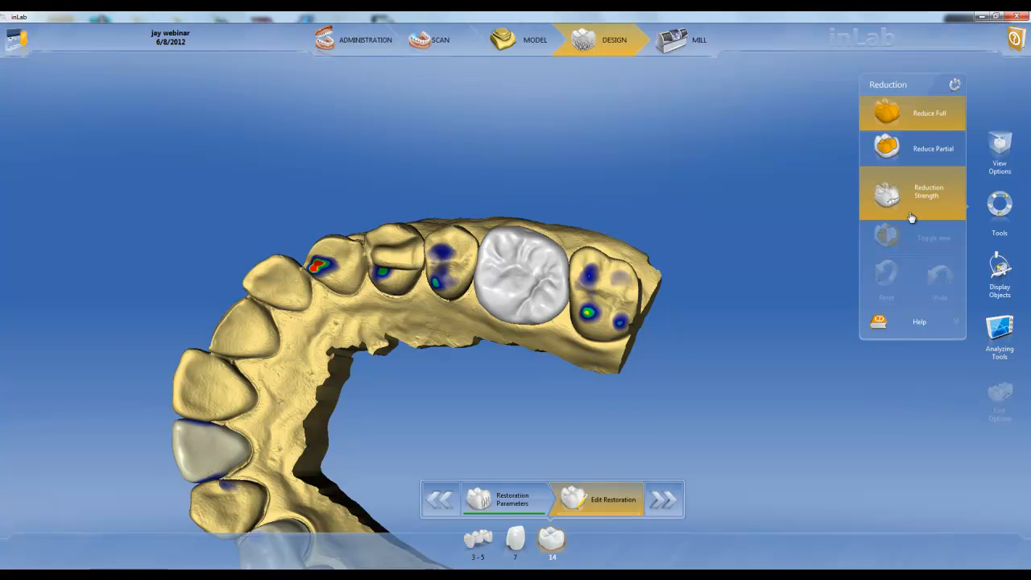
click(911, 216)
click(902, 103)
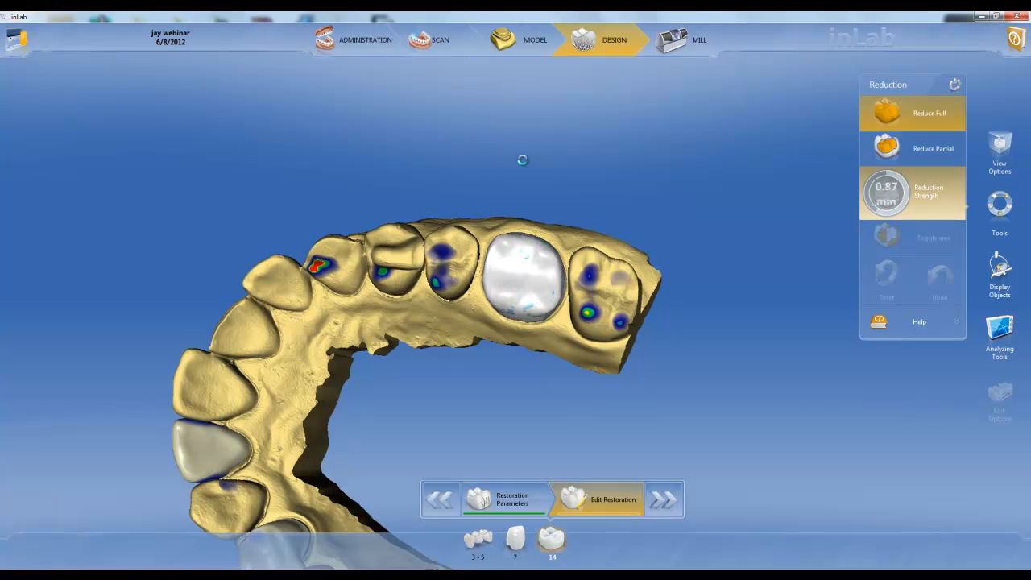
mouse_move(509, 168)
mouse_down()
mouse_move(498, 330)
mouse_move(624, 323)
mouse_move(511, 311)
mouse_move(528, 197)
mouse_move(516, 156)
mouse_up()
click(888, 192)
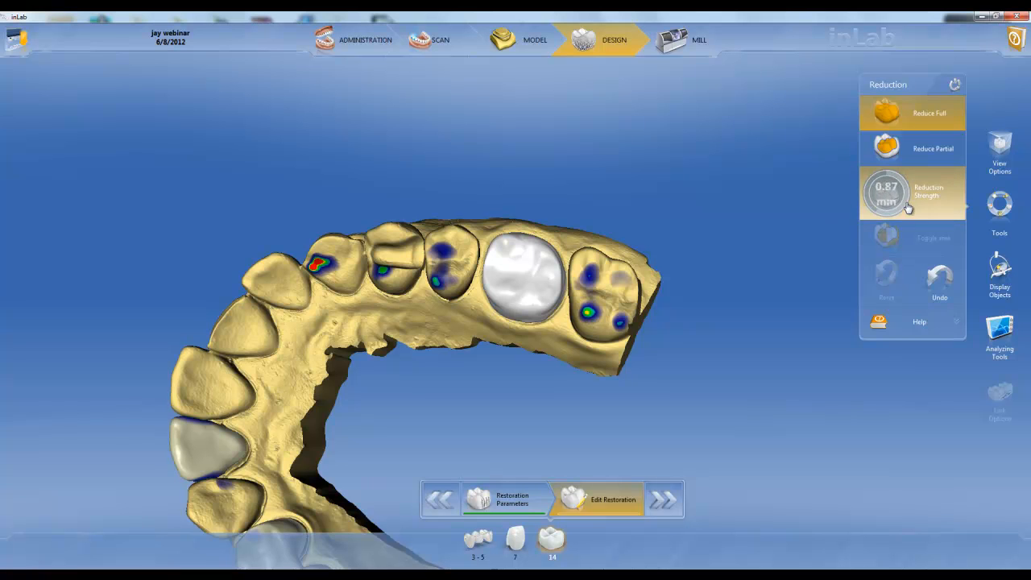
drag(893, 210, 894, 347)
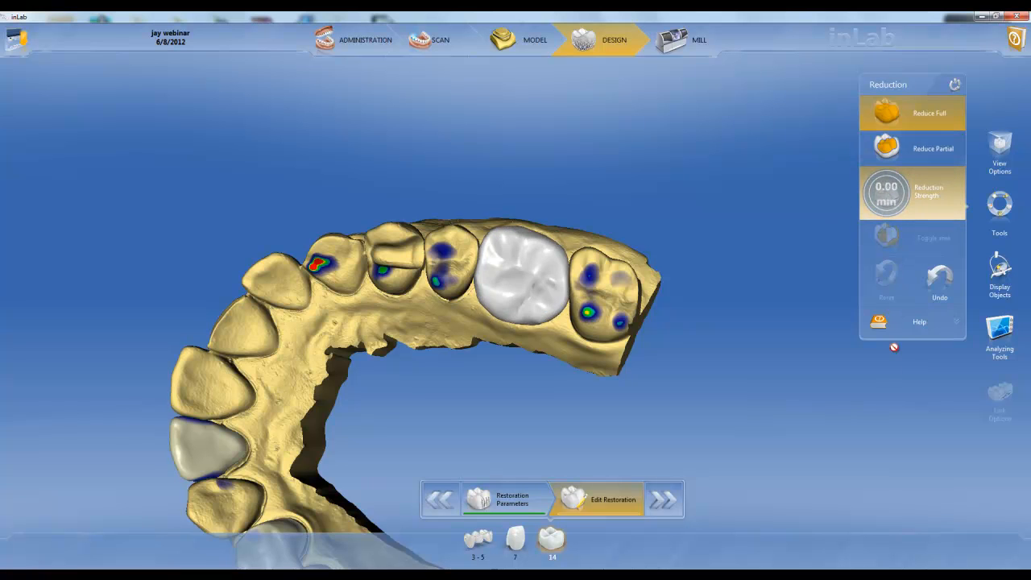
Step: Show the full arch, finish the design phase and proceed to the Mill phase with restoration 14
drag(513, 354, 515, 152)
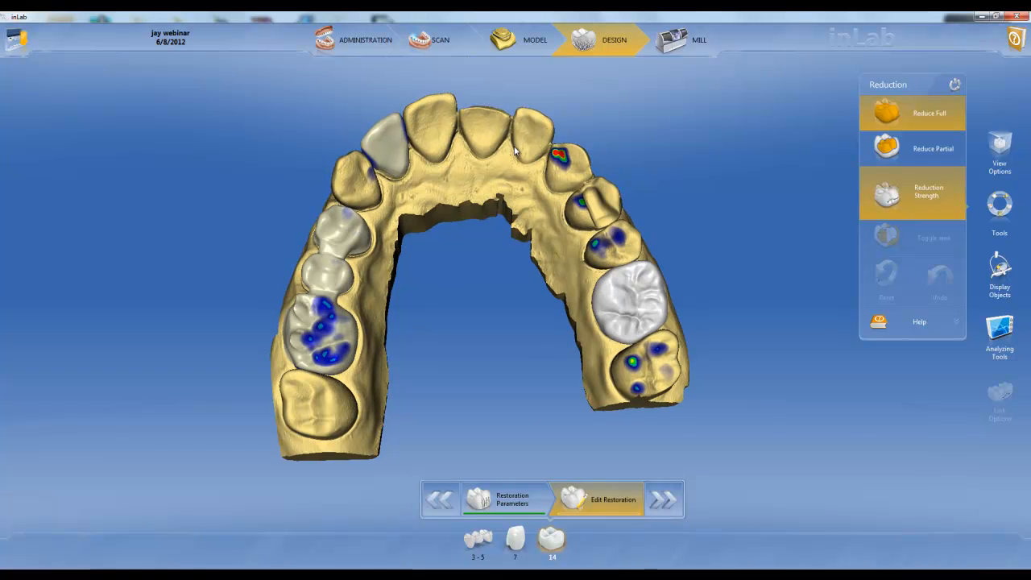
click(658, 511)
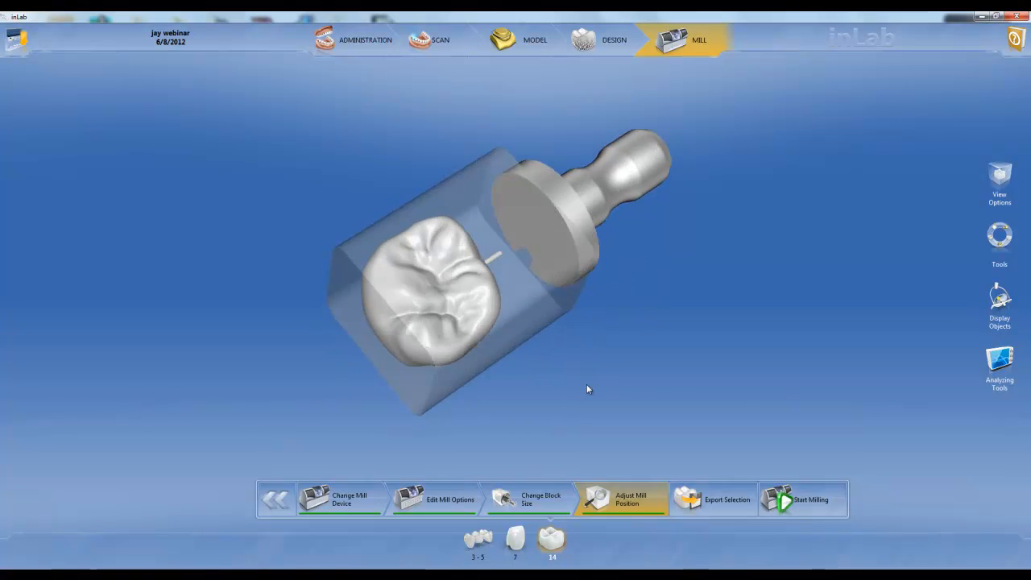
Step: Review the Milling Mode and IPS e.max CAD block size options for restoration 14 and return to Adjust Mill Position
click(440, 508)
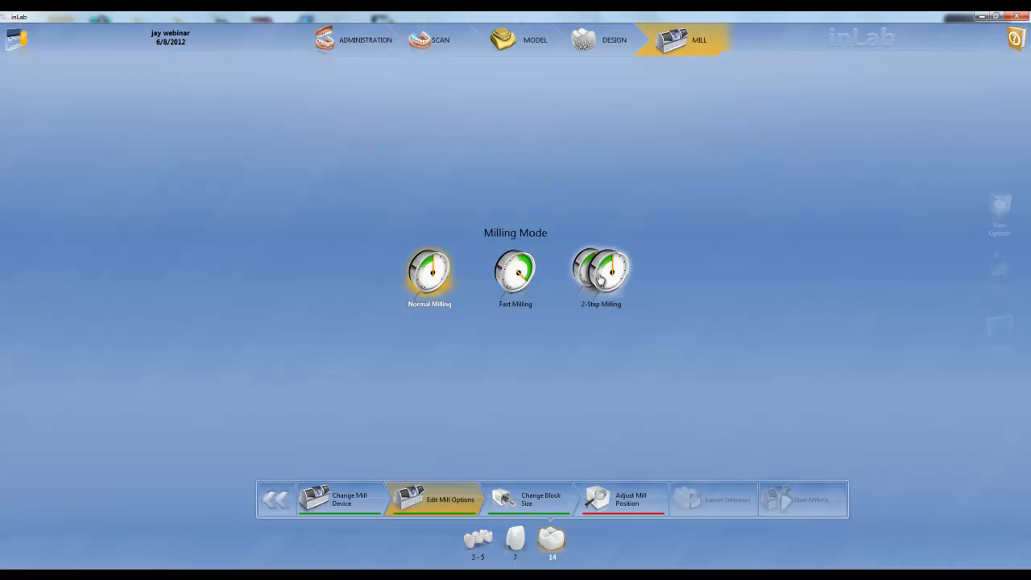
click(537, 503)
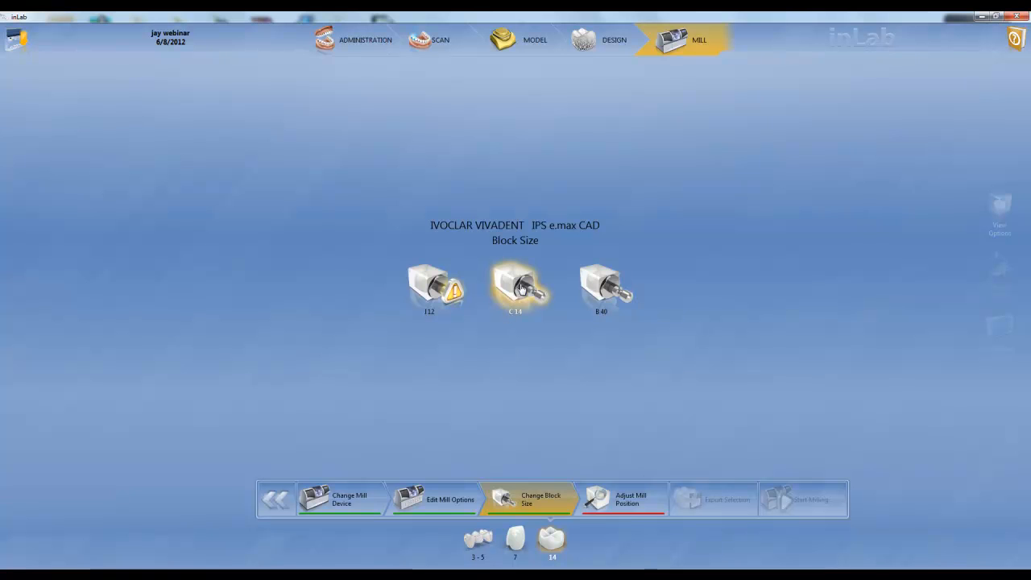
click(622, 509)
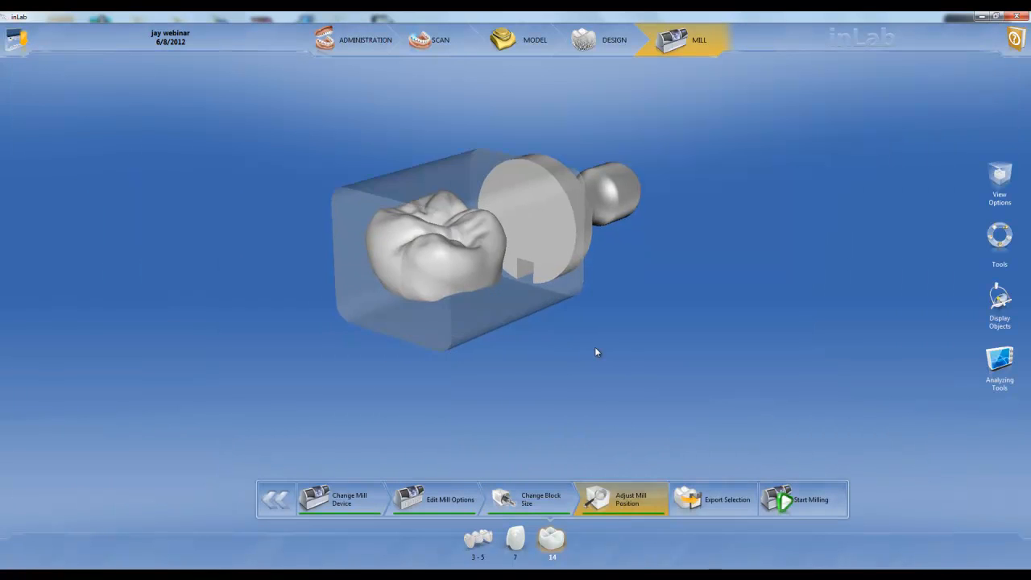
Step: Activate Set Sprue Position and move restoration 14's sprue around the crown from its current side
drag(632, 335, 491, 256)
drag(392, 247, 392, 267)
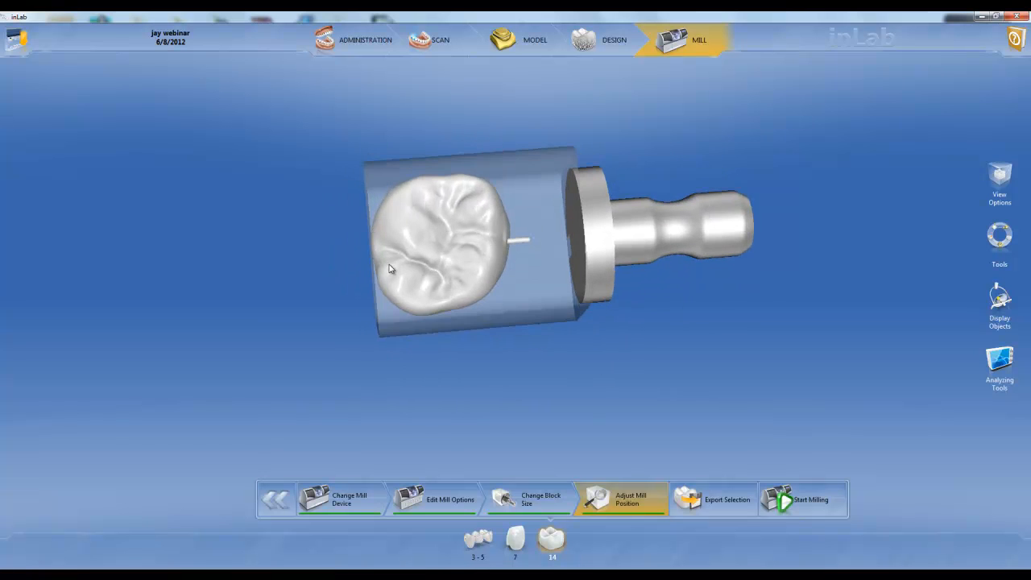
right_drag(469, 251, 483, 293)
click(503, 277)
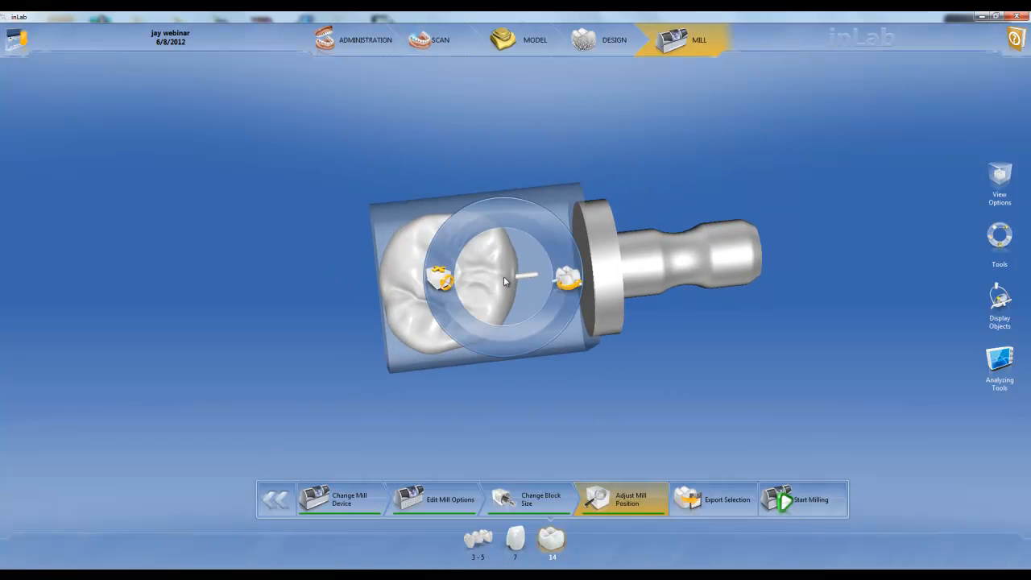
click(567, 285)
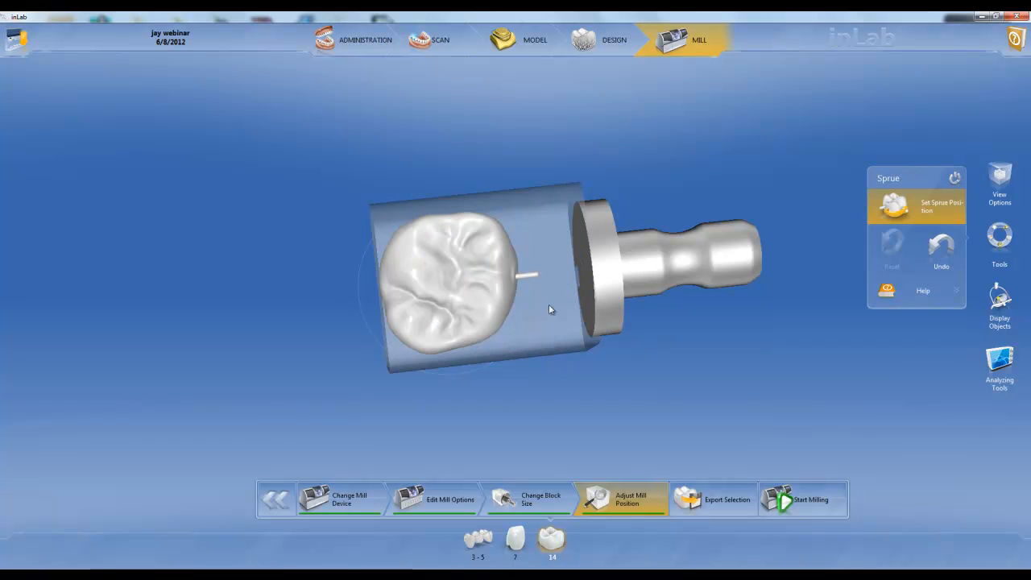
drag(533, 313, 435, 370)
Step: Show the upper jaw model and shift restoration 14's sprue further toward the neighbouring rear molar
click(1000, 302)
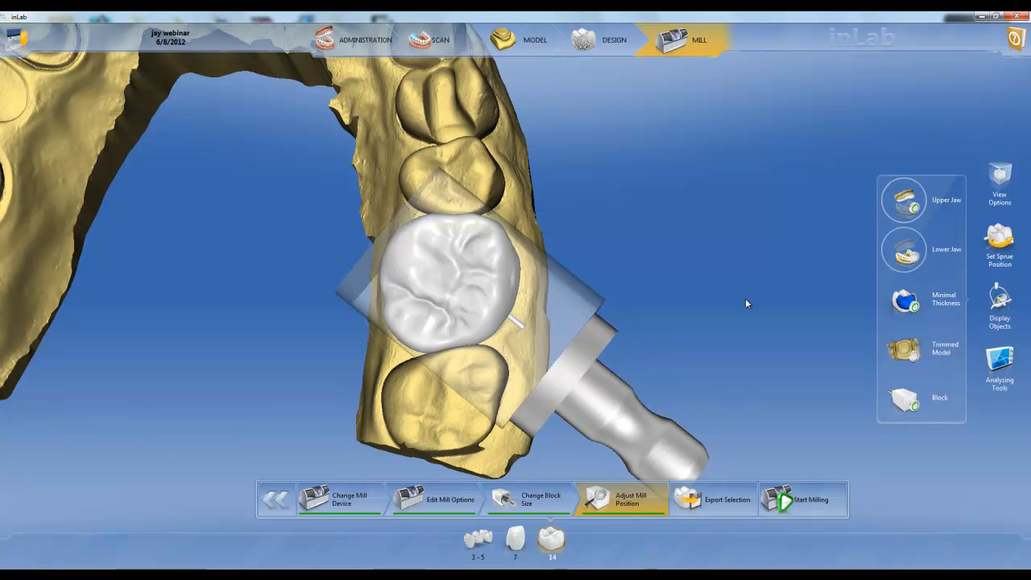
click(522, 328)
drag(522, 328, 508, 343)
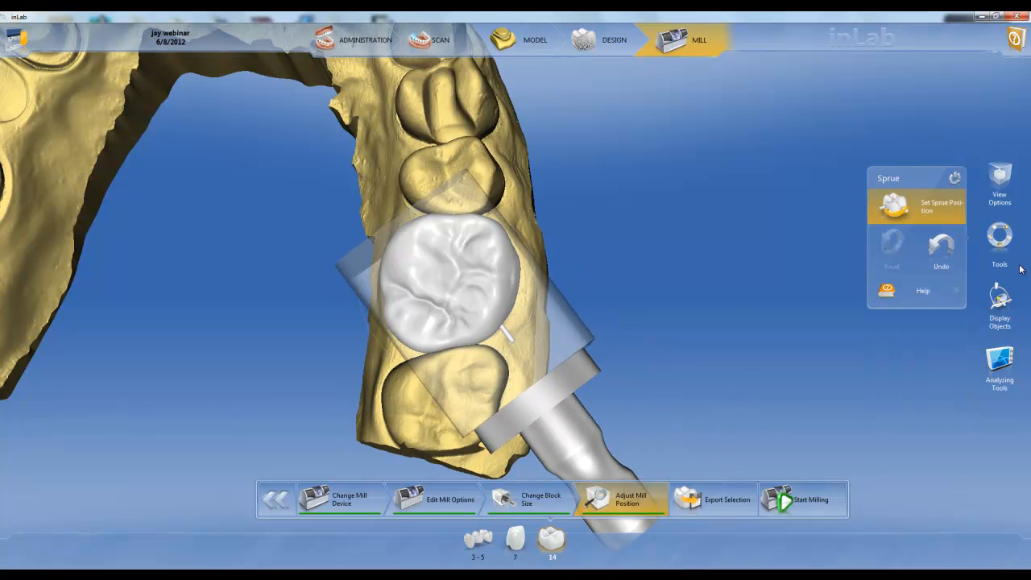
Step: Close the sprue tool, hide the upper jaw and examine restoration 14's placement in the block from several angles
click(1000, 237)
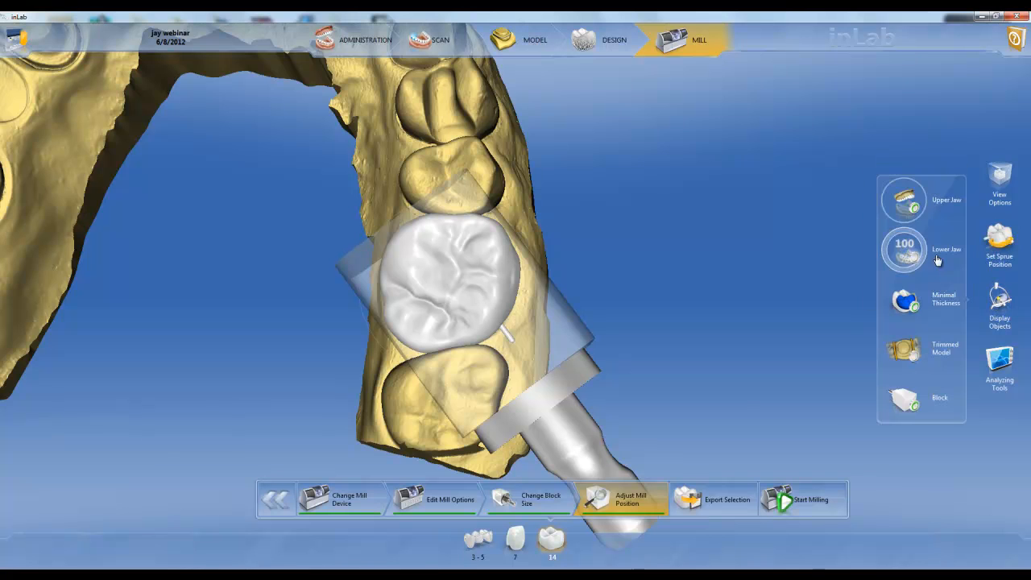
click(913, 208)
right_drag(683, 373, 554, 321)
right_drag(514, 136, 521, 245)
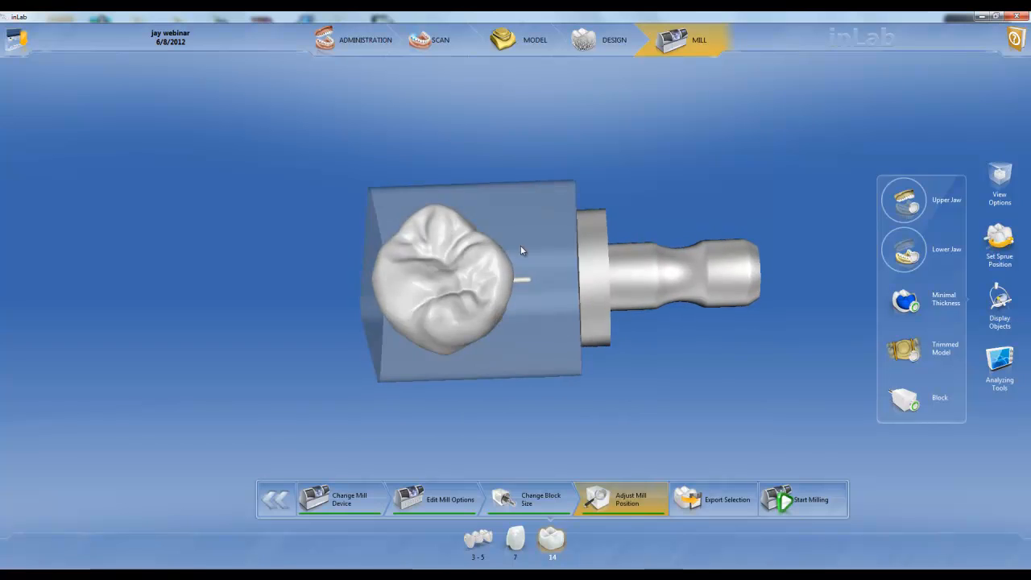
drag(521, 246, 518, 301)
drag(495, 419, 481, 363)
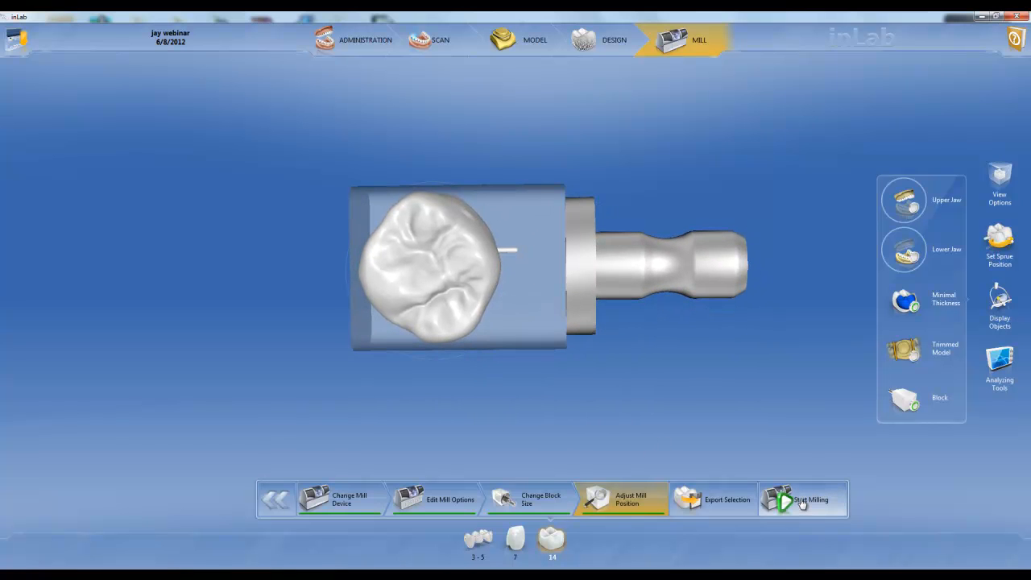
Step: Review the export choices for restoration 14 and return to its mill position
click(715, 503)
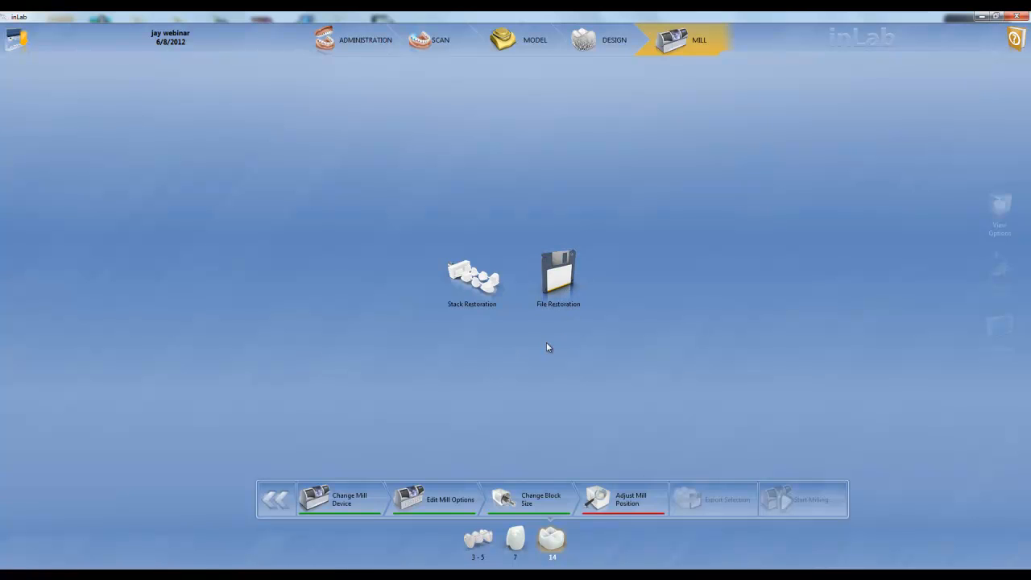
click(619, 503)
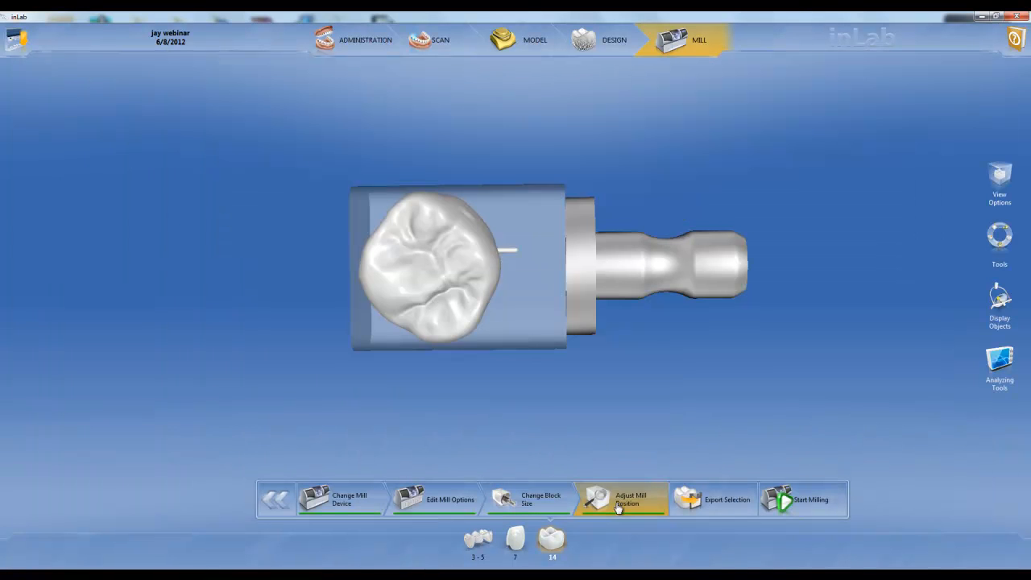
drag(536, 414, 541, 436)
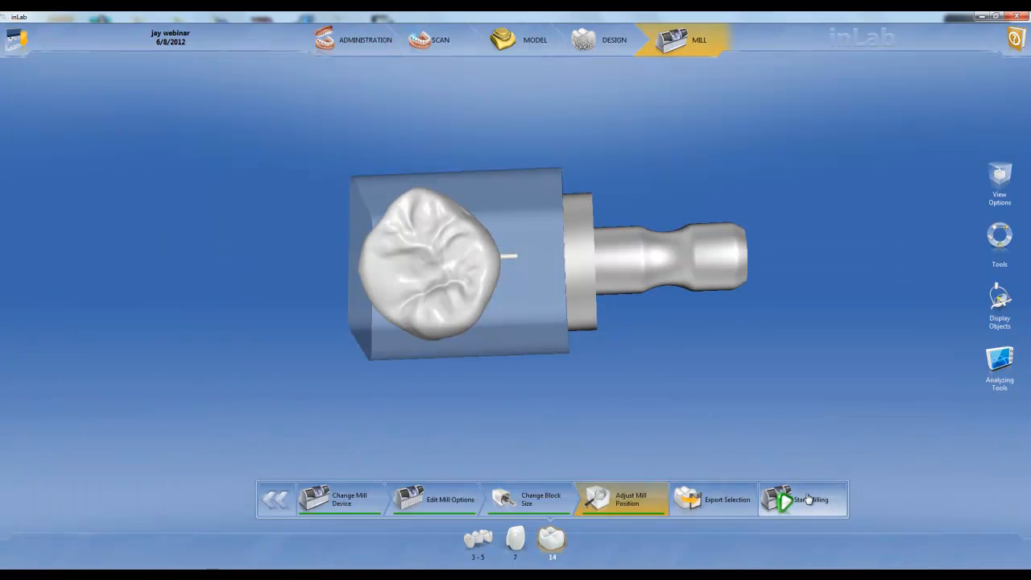
Step: Switch to restoration 7 and revert it to its unreduced state through the Reduce tool
click(516, 538)
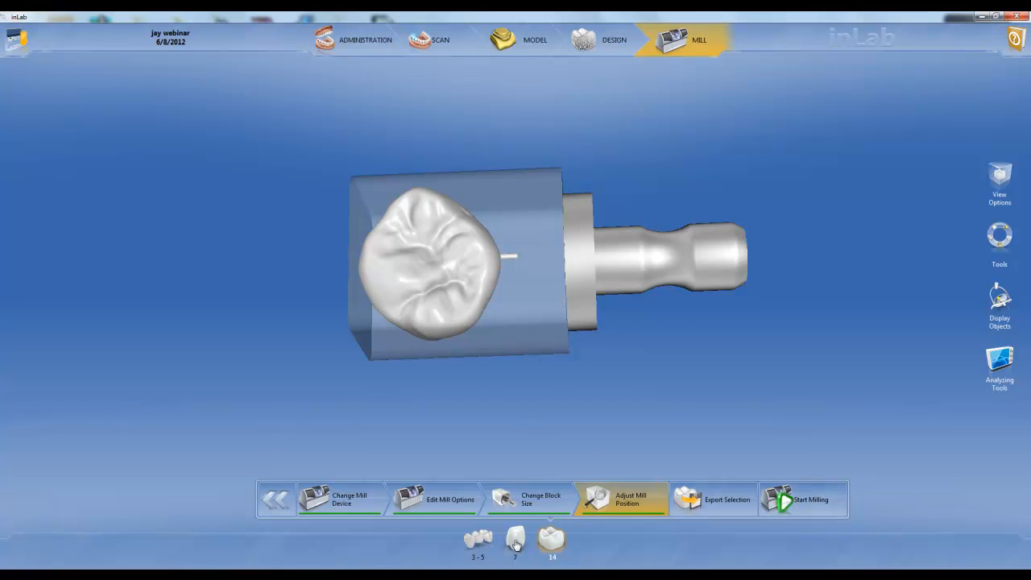
drag(590, 339, 534, 282)
click(533, 282)
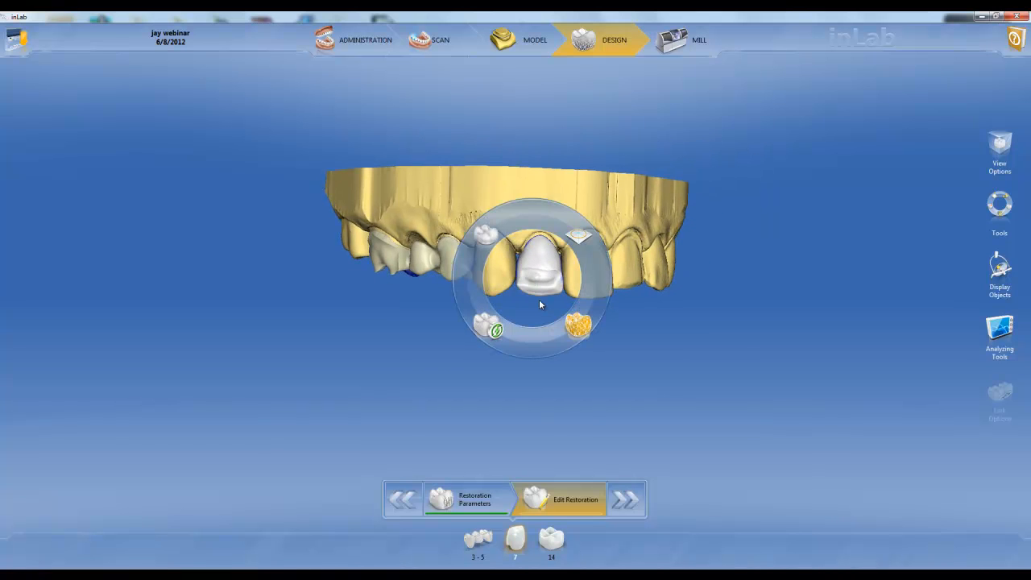
mouse_move(572, 330)
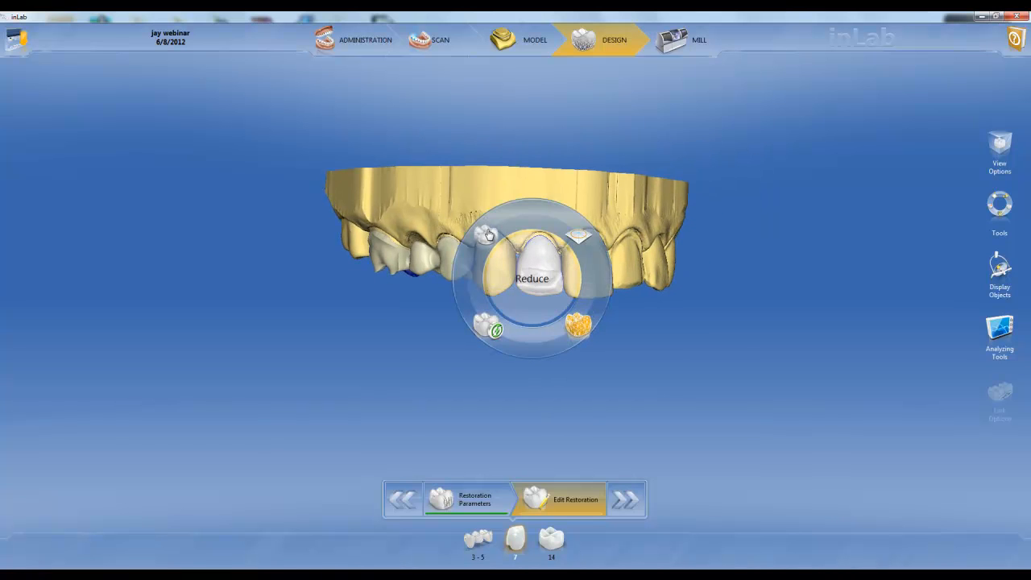
click(579, 324)
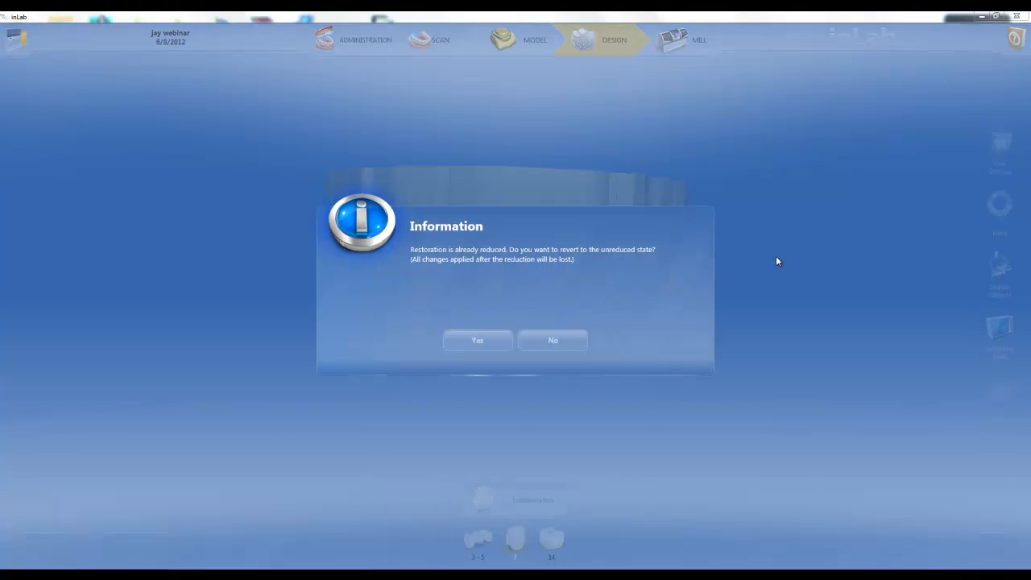
click(486, 341)
drag(448, 165, 528, 261)
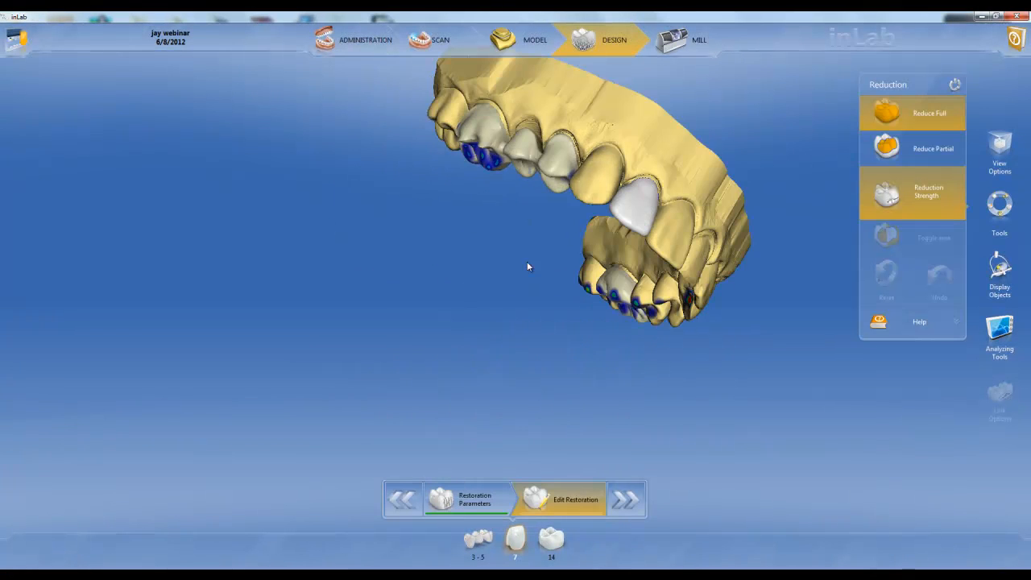
Step: Take restoration 7 to the Mill phase and review its IPS Empress CAD Multi block sizes before returning to the mill position
click(625, 500)
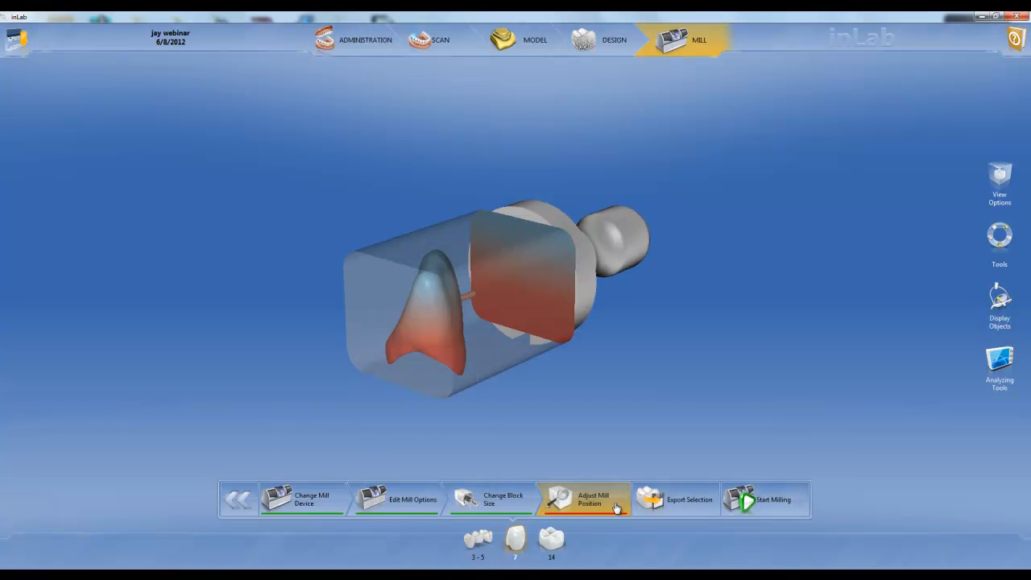
click(415, 502)
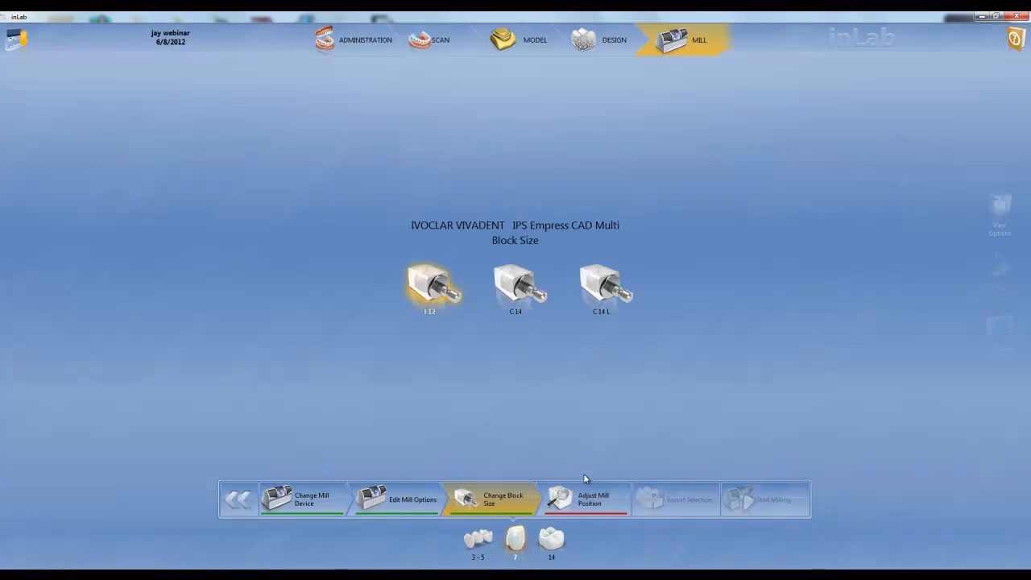
click(588, 501)
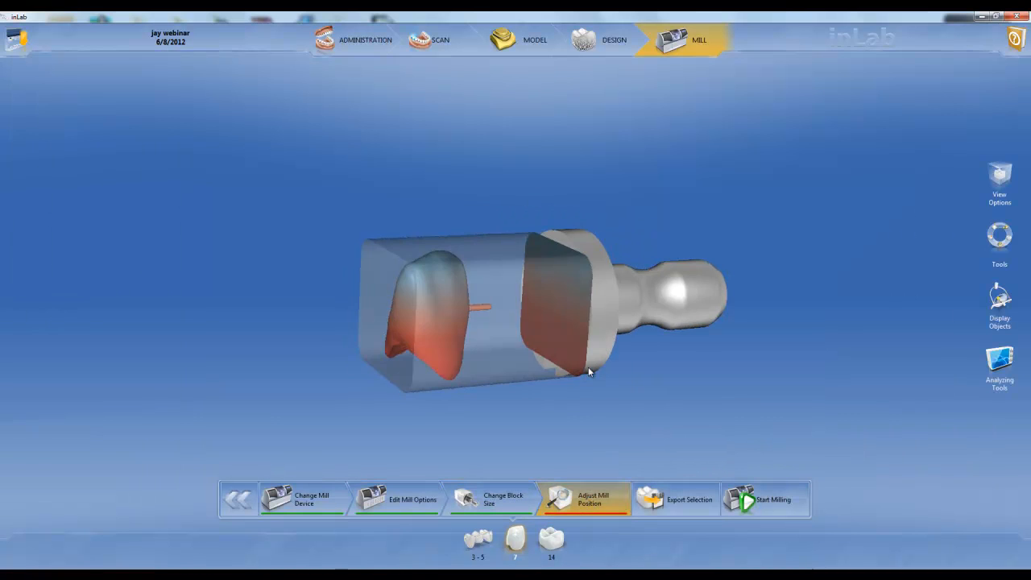
Step: Switch to bridge 3-5, proceed to the Mill phase and examine the bridge's position in its block
click(484, 542)
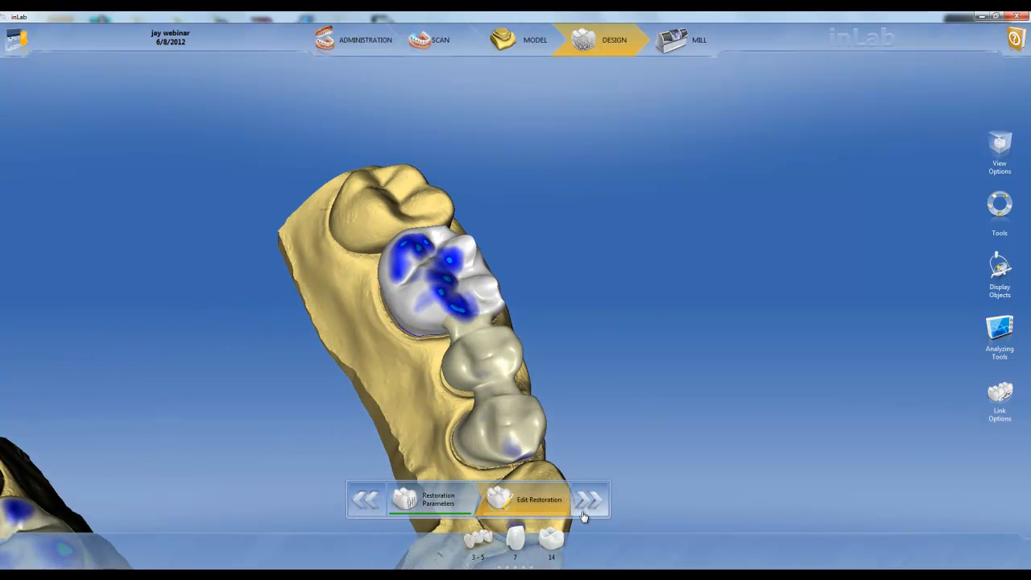
click(586, 501)
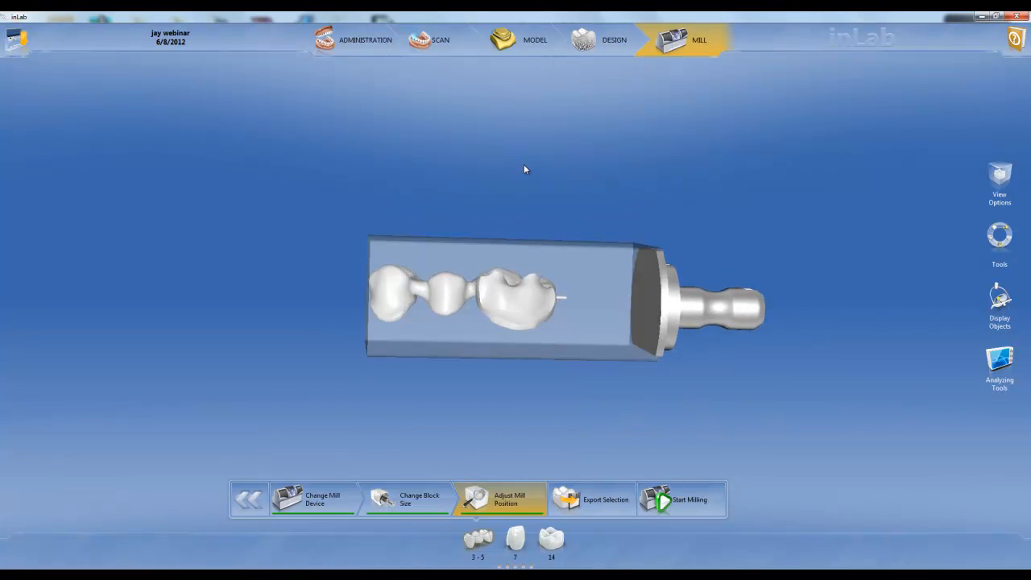
drag(610, 359, 525, 337)
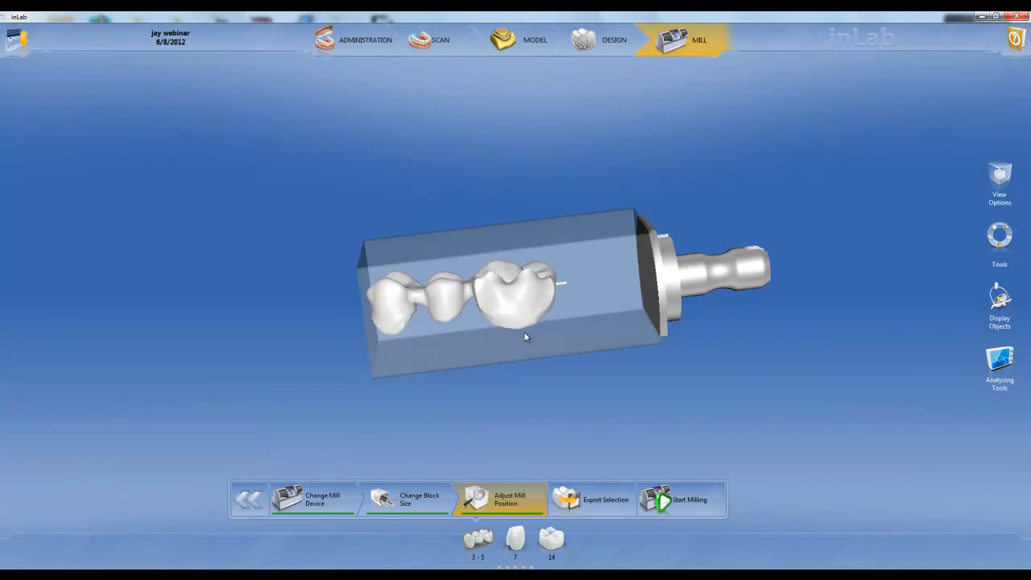